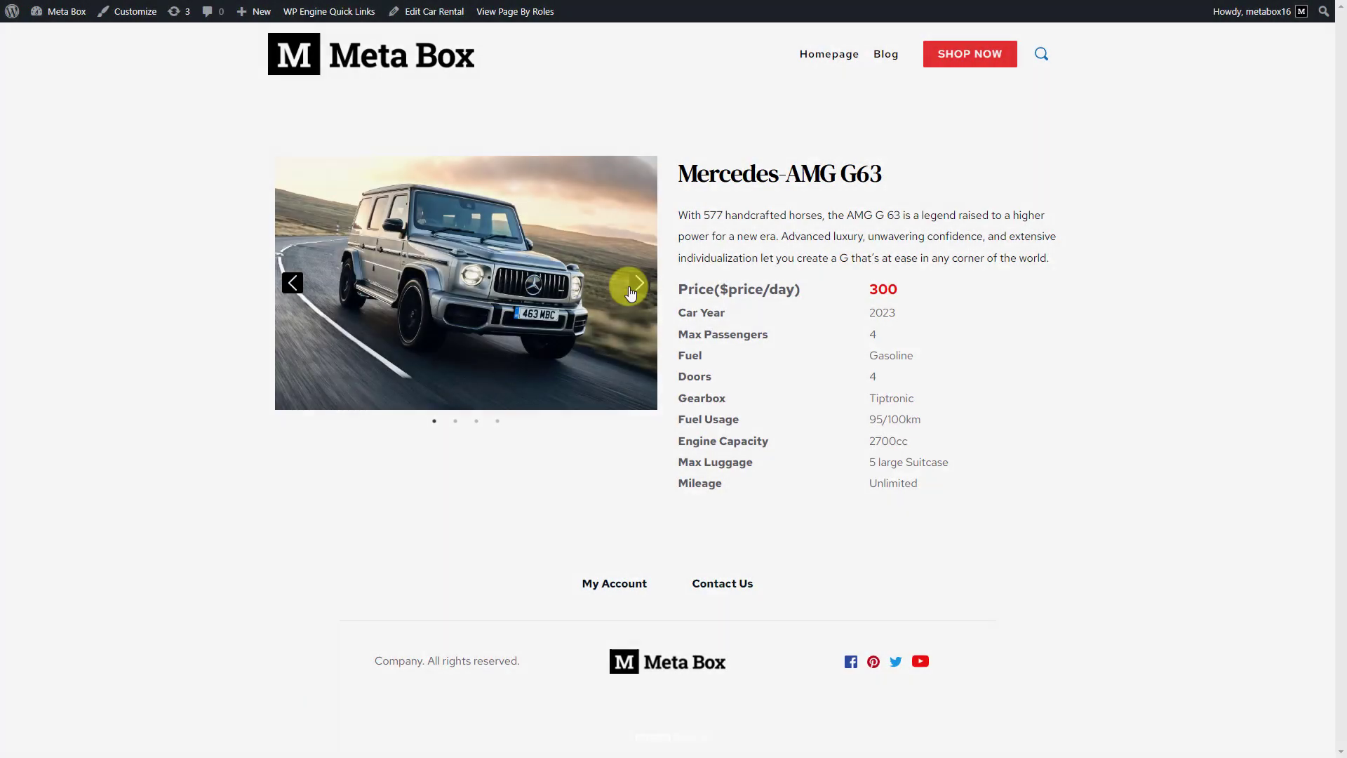
Step: Advance the car gallery slider through its second, third and fourth photos
left_click(630, 288)
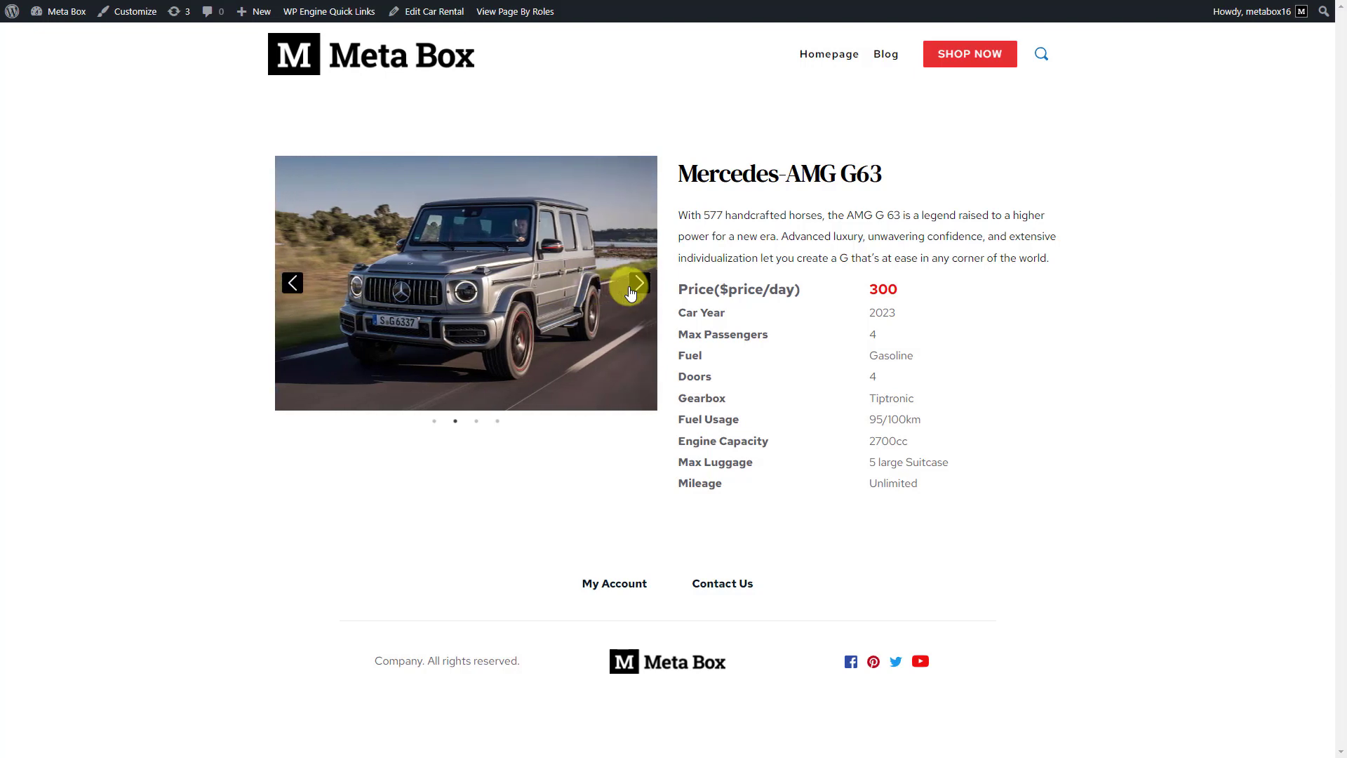
left_click(629, 290)
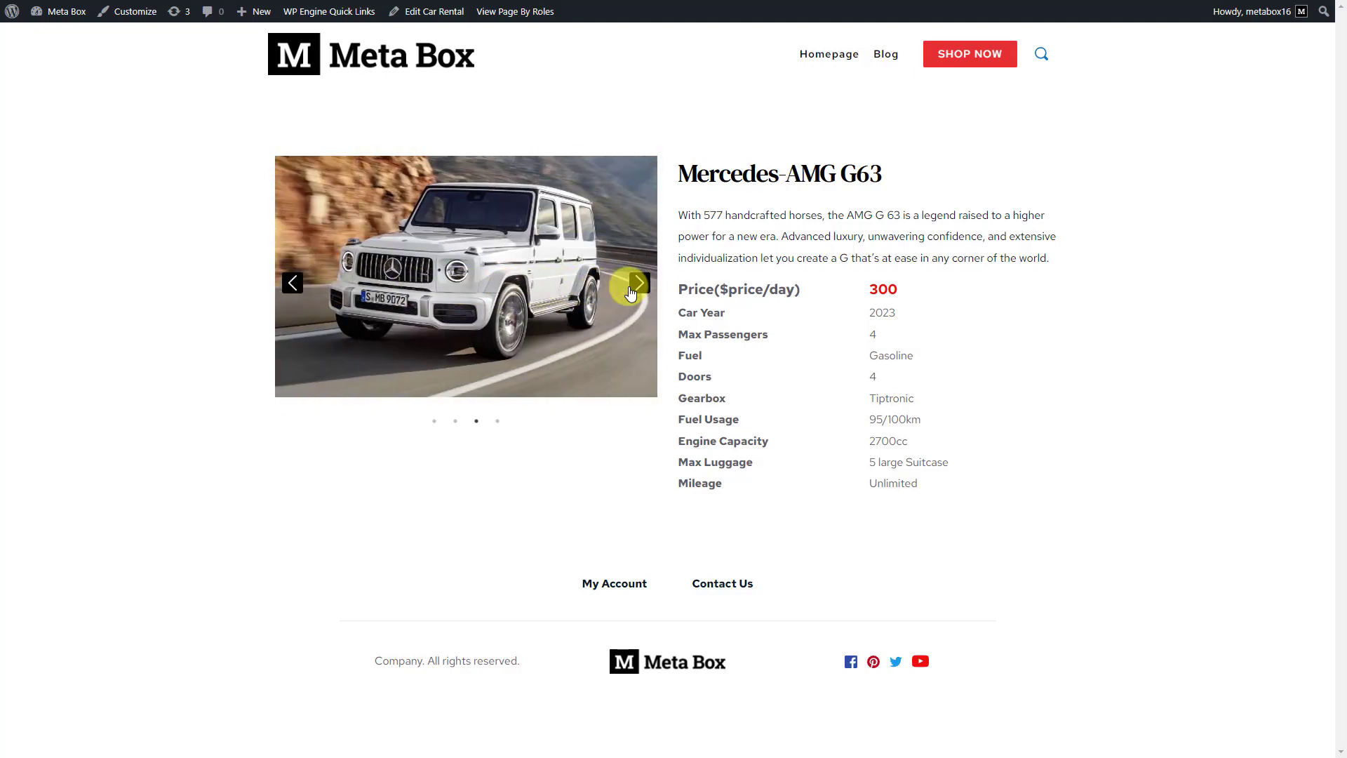
left_click(630, 291)
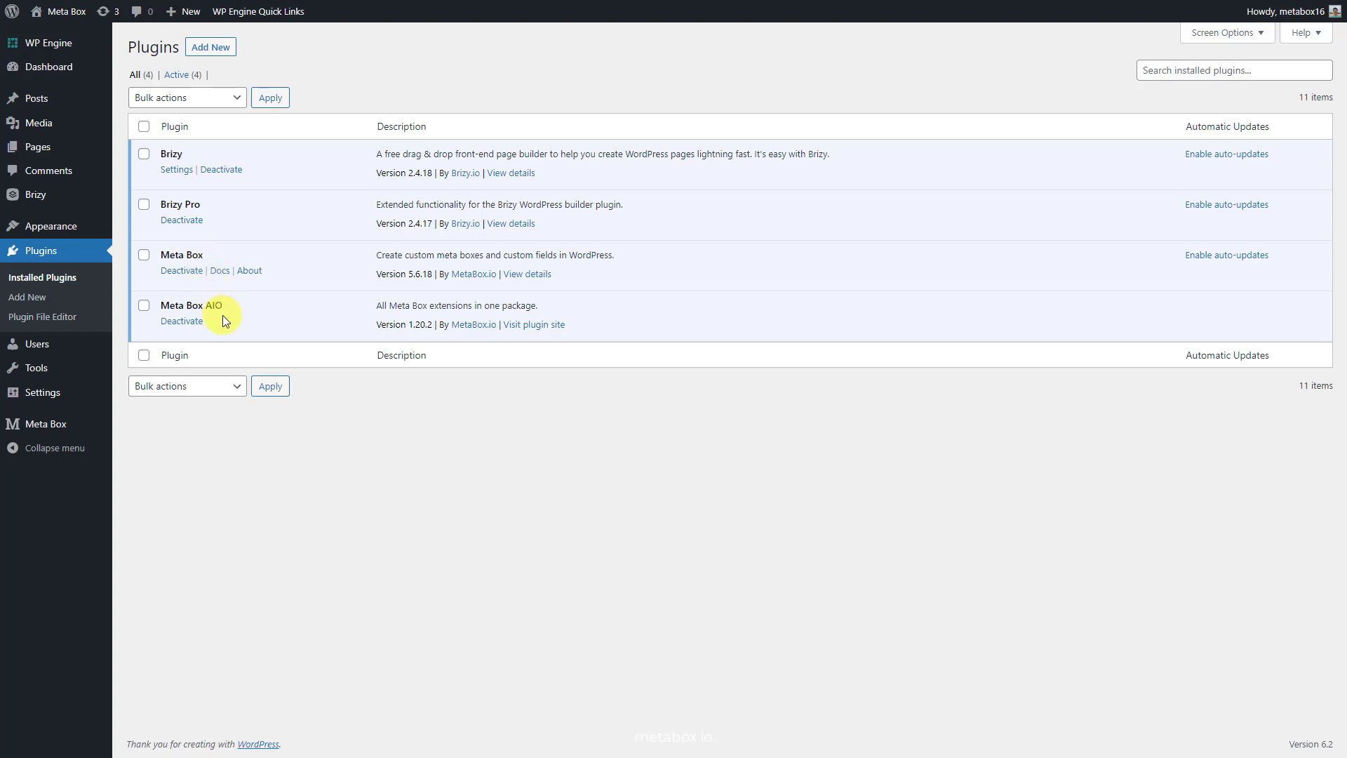
Step: Open the Meta Box Extensions list from the Meta Box sidebar menu
mouse_move(49, 424)
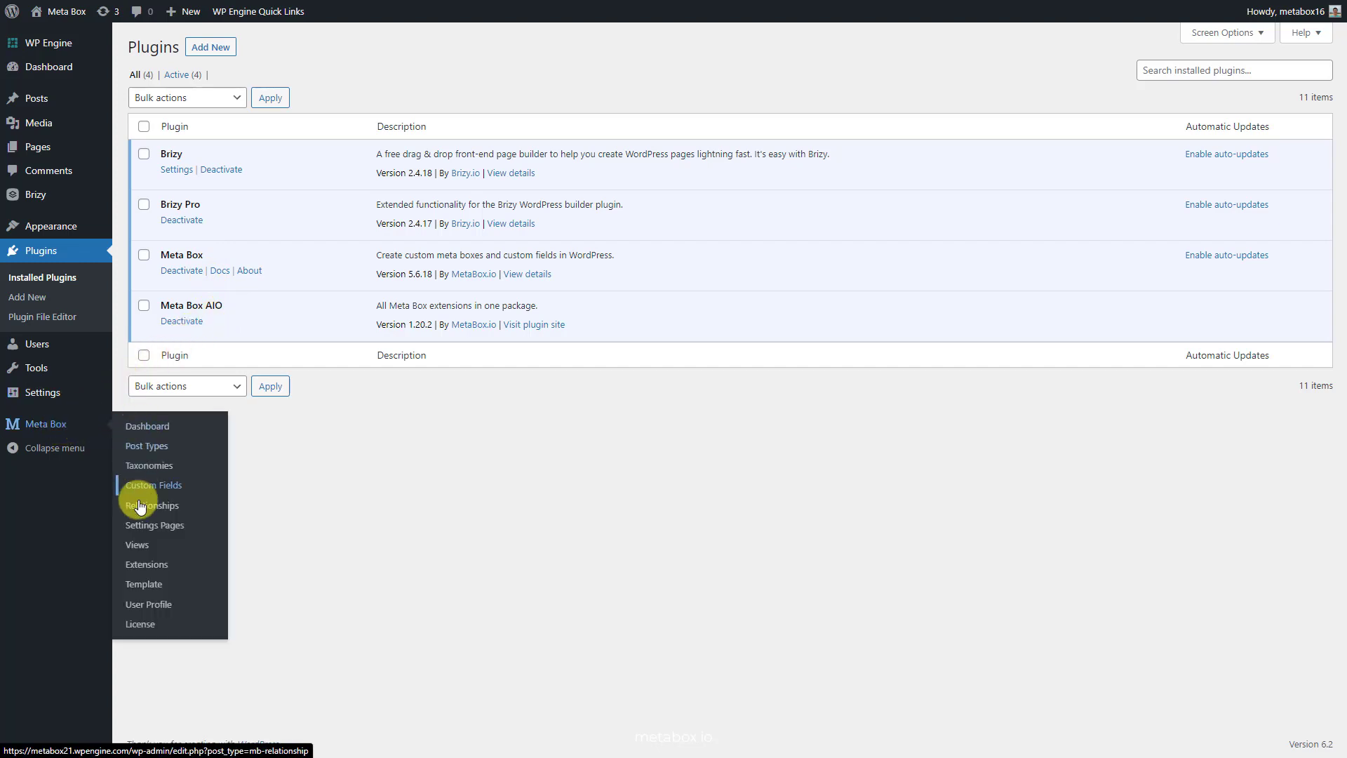
left_click(146, 565)
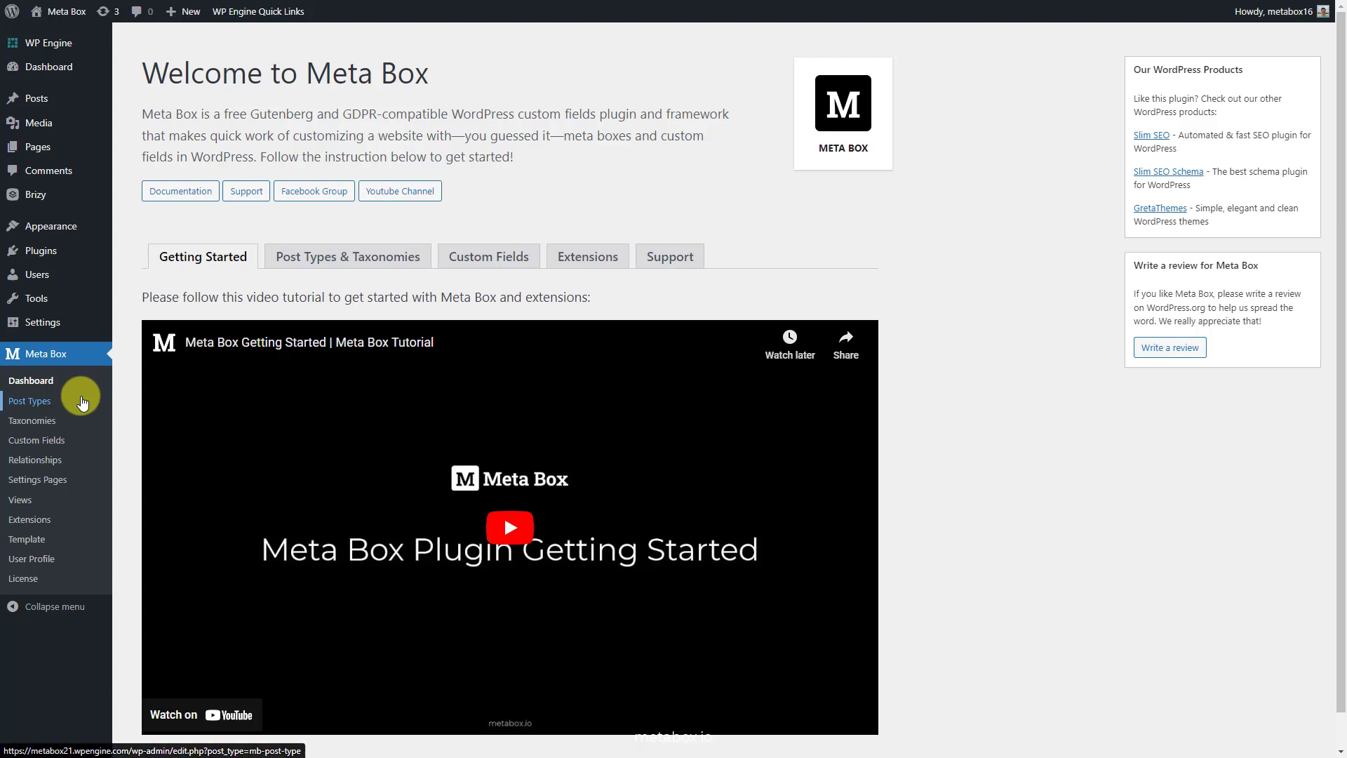
Step: Add a new post type with plural name 'Car Rentals' and singular name 'Car Rental', and publish it
left_click(31, 401)
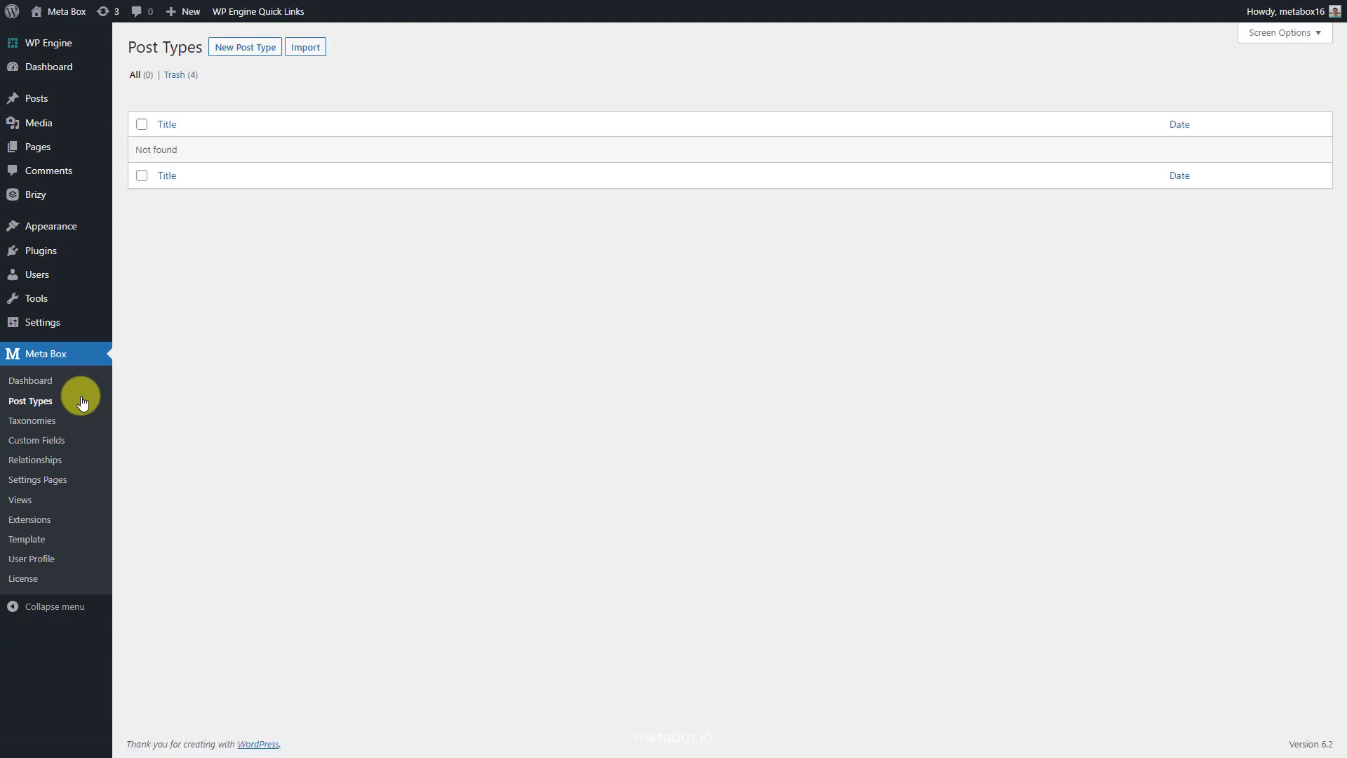
left_click(269, 53)
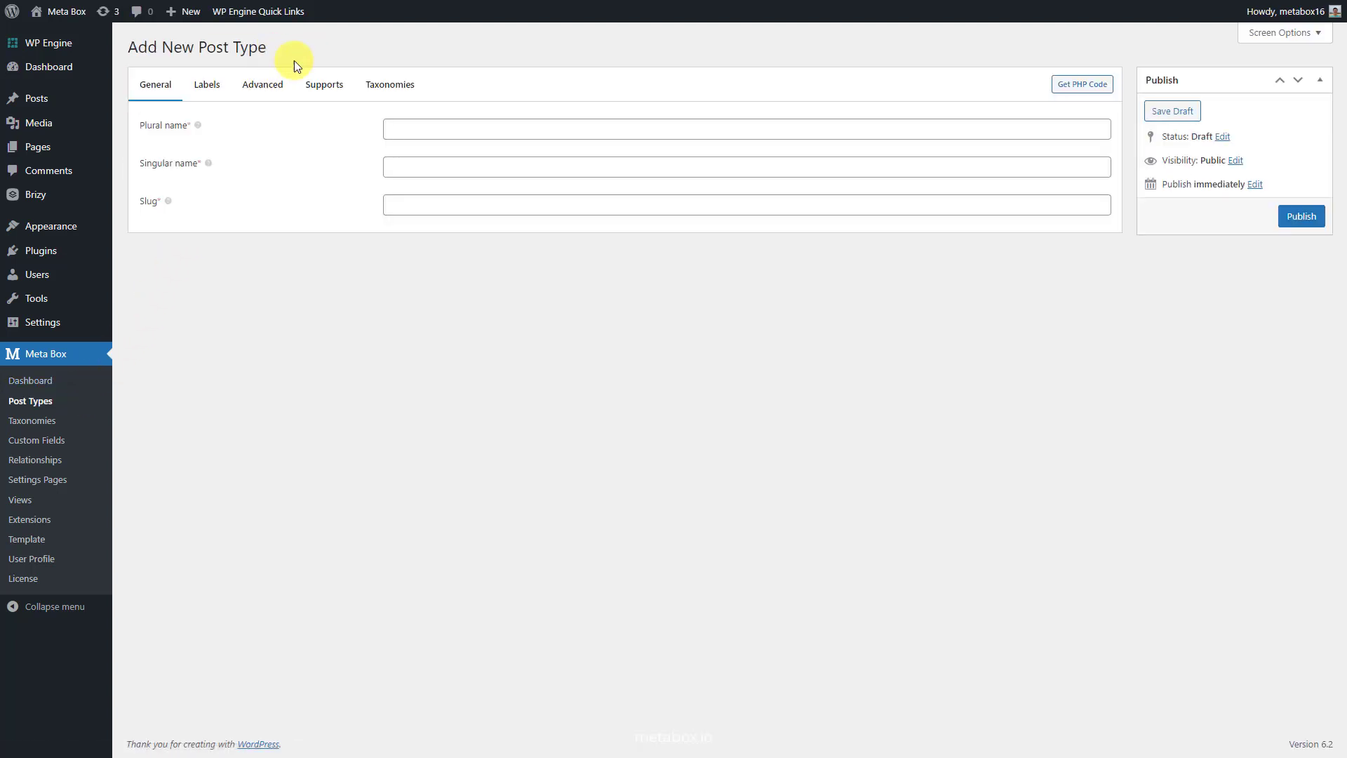
left_click(420, 127)
type("Car Rentals")
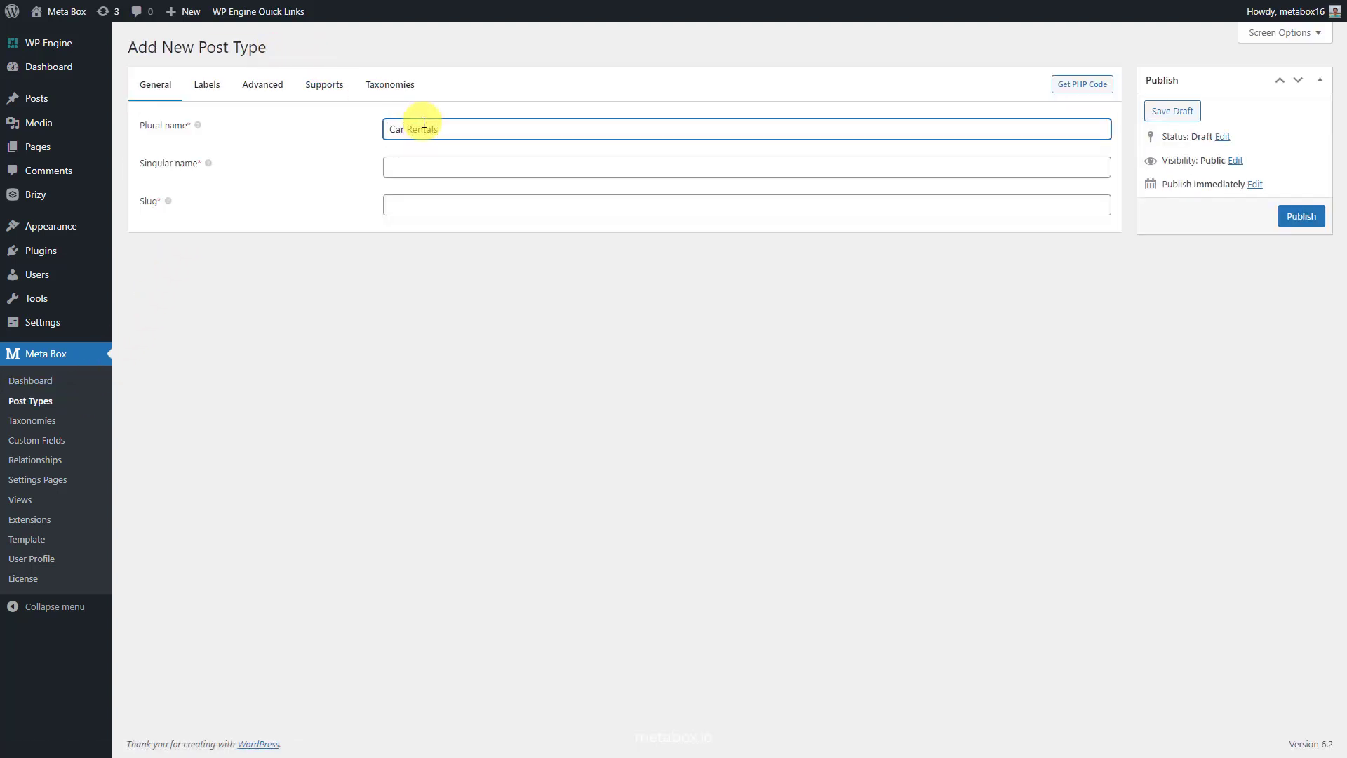
left_click(460, 167)
type("Car Rental")
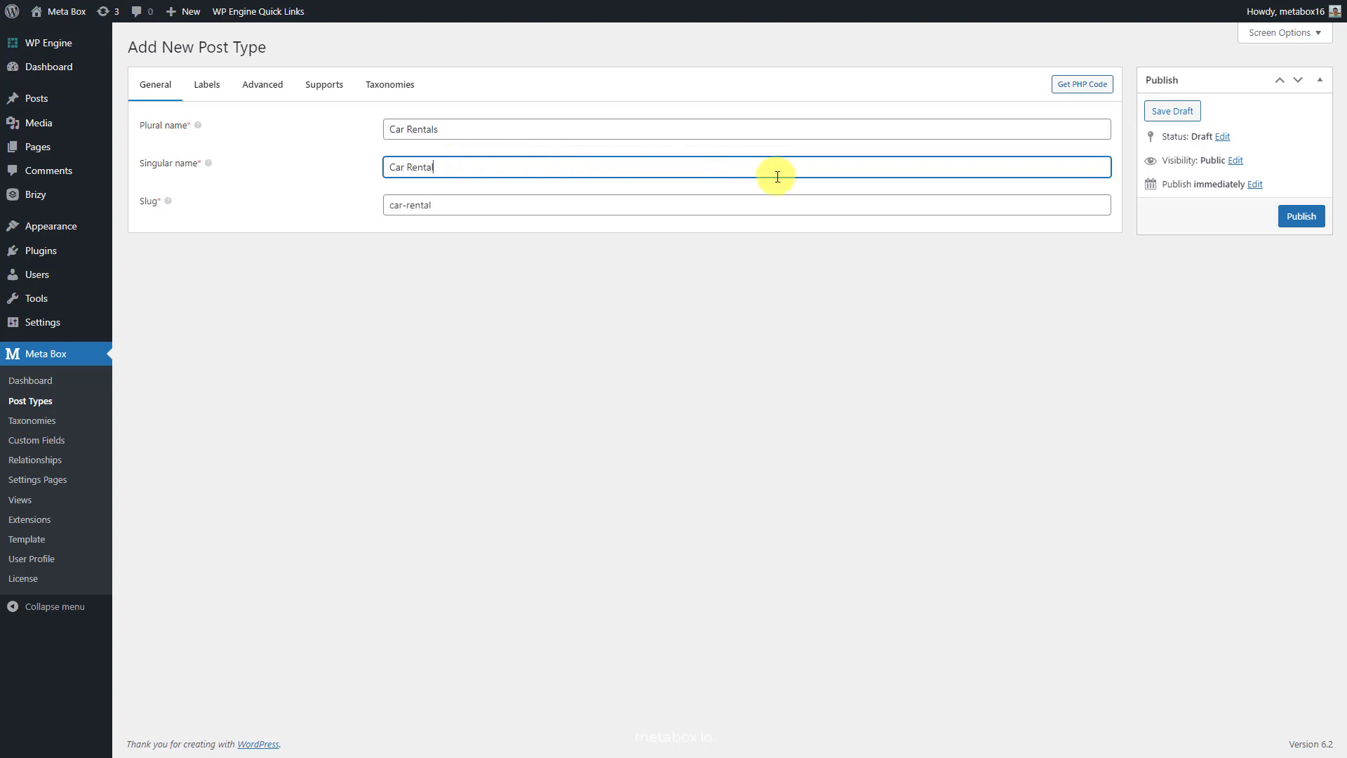
left_click(1295, 216)
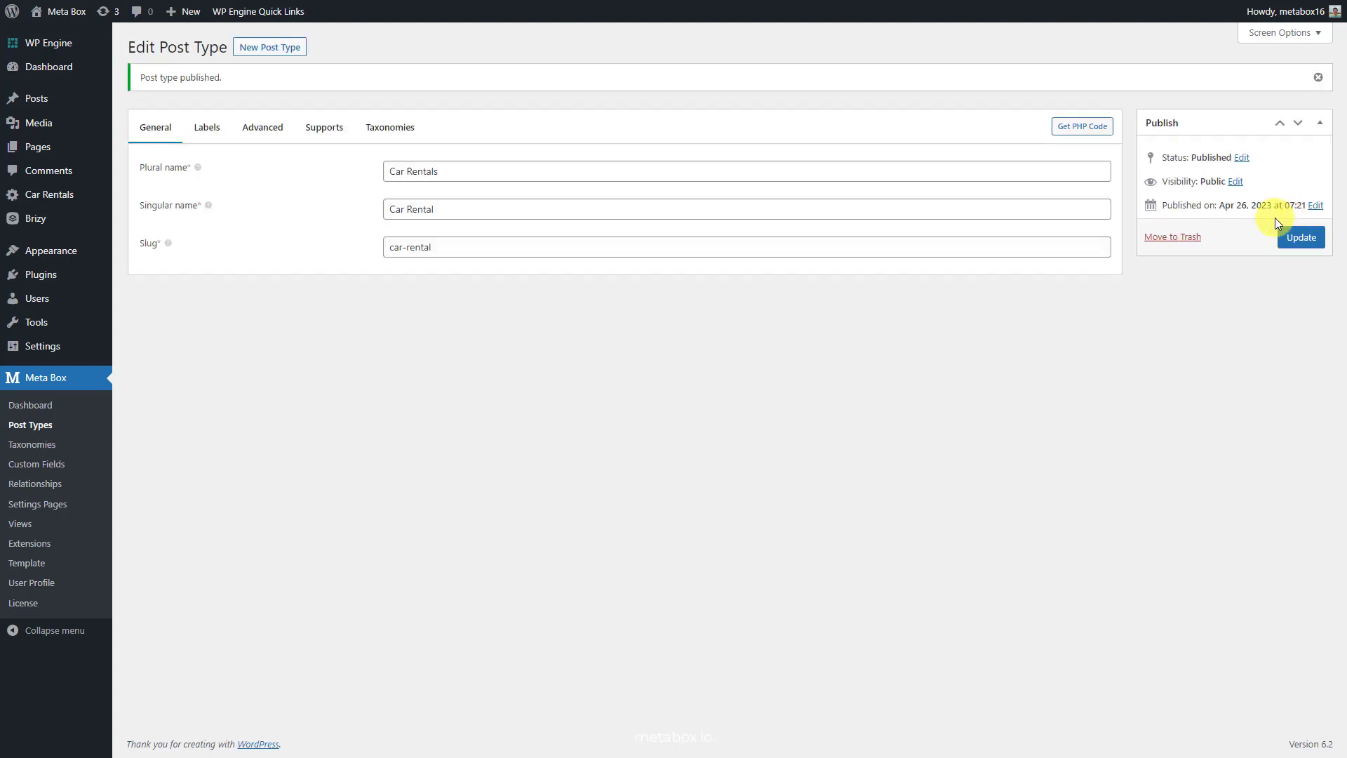
mouse_move(94, 203)
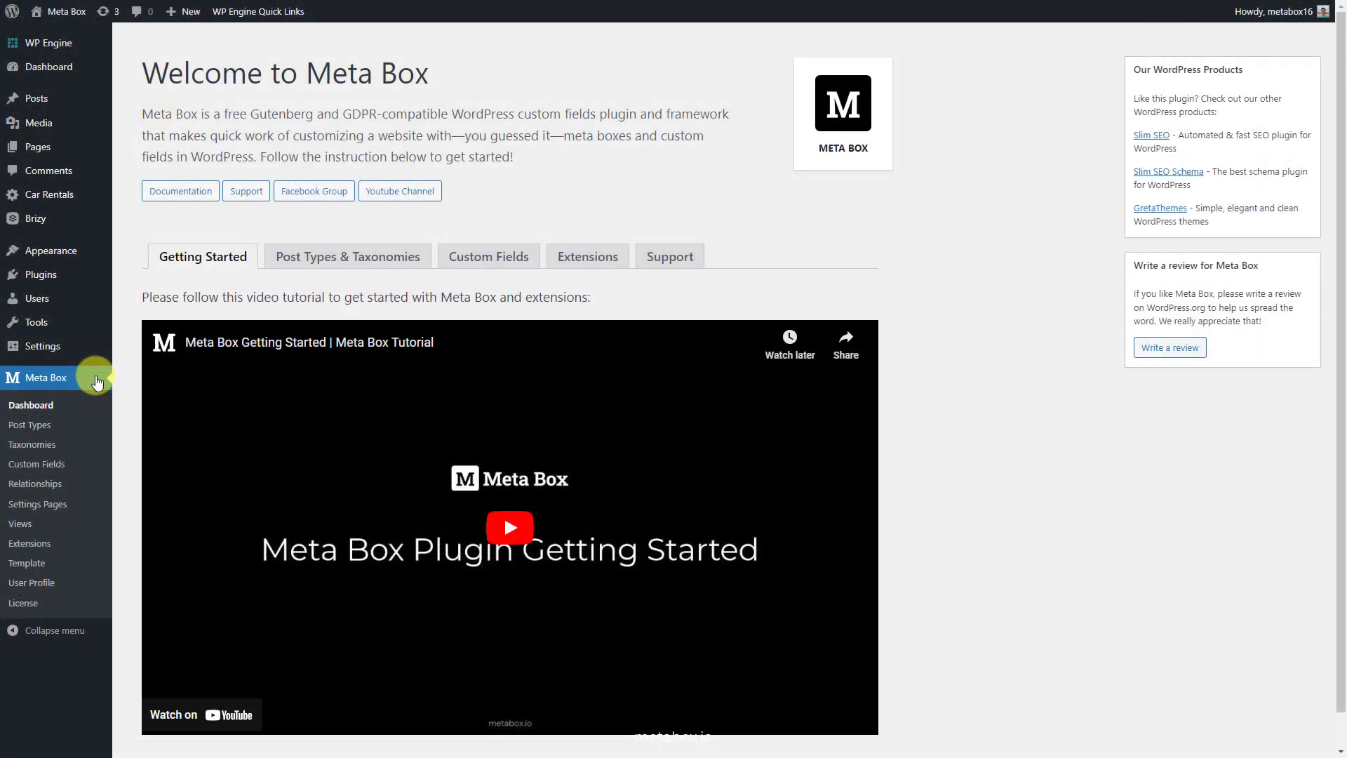
Step: Start a new custom field group titled 'Car Rental Information'
left_click(83, 461)
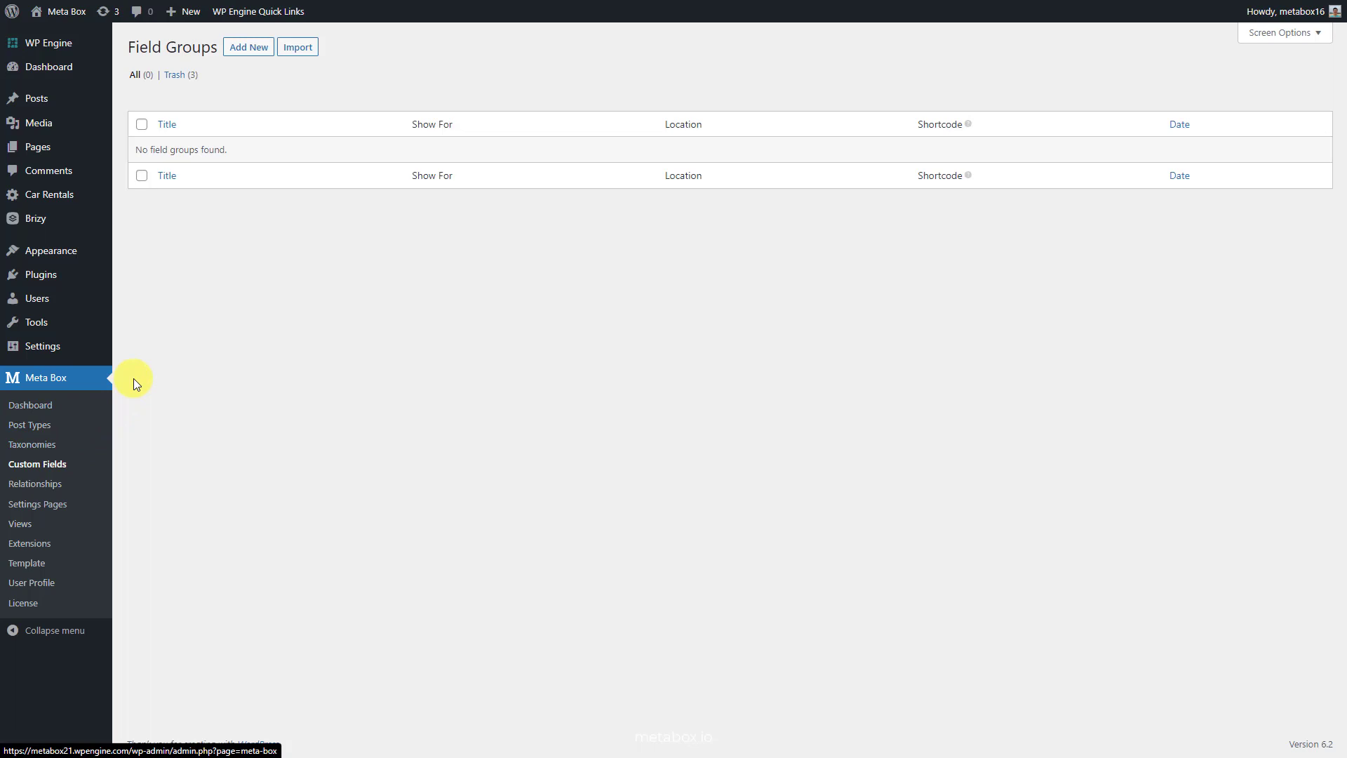
left_click(249, 49)
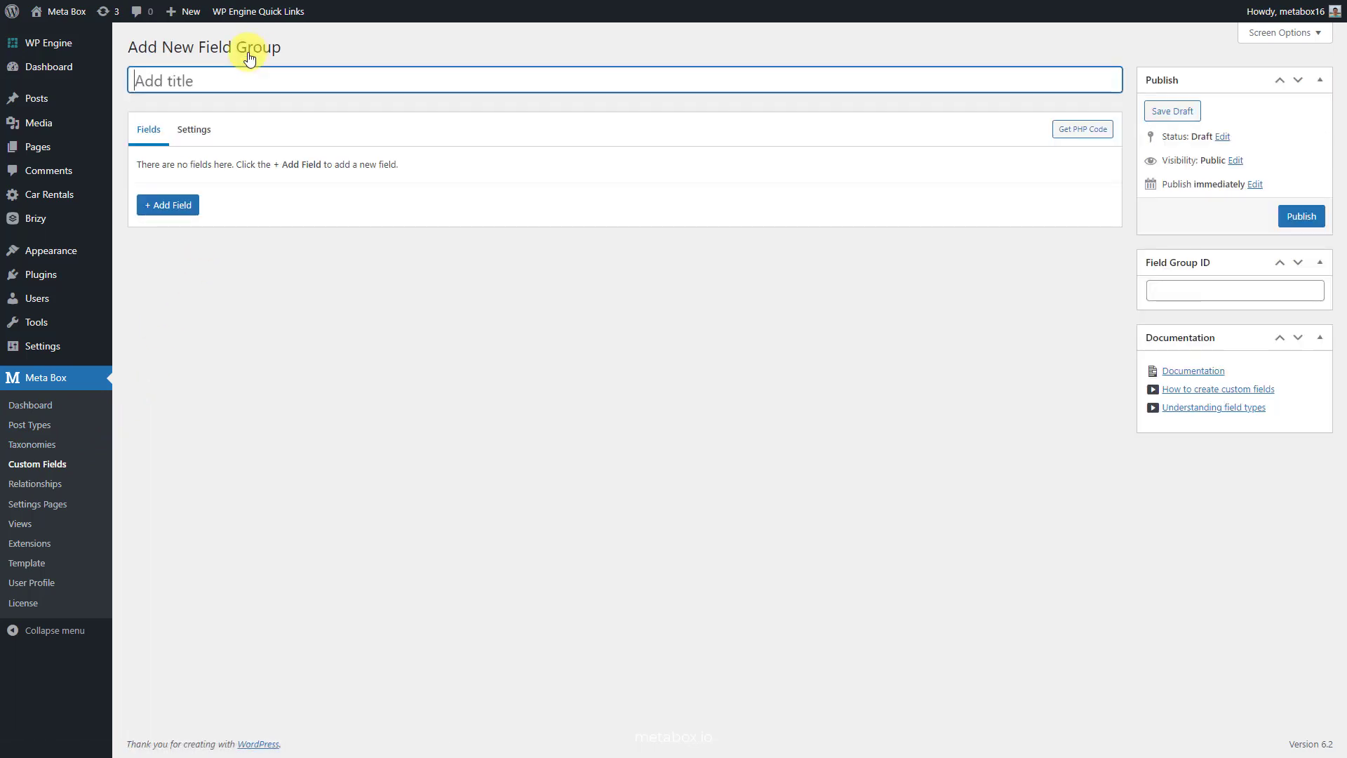
type("Car Rental Information")
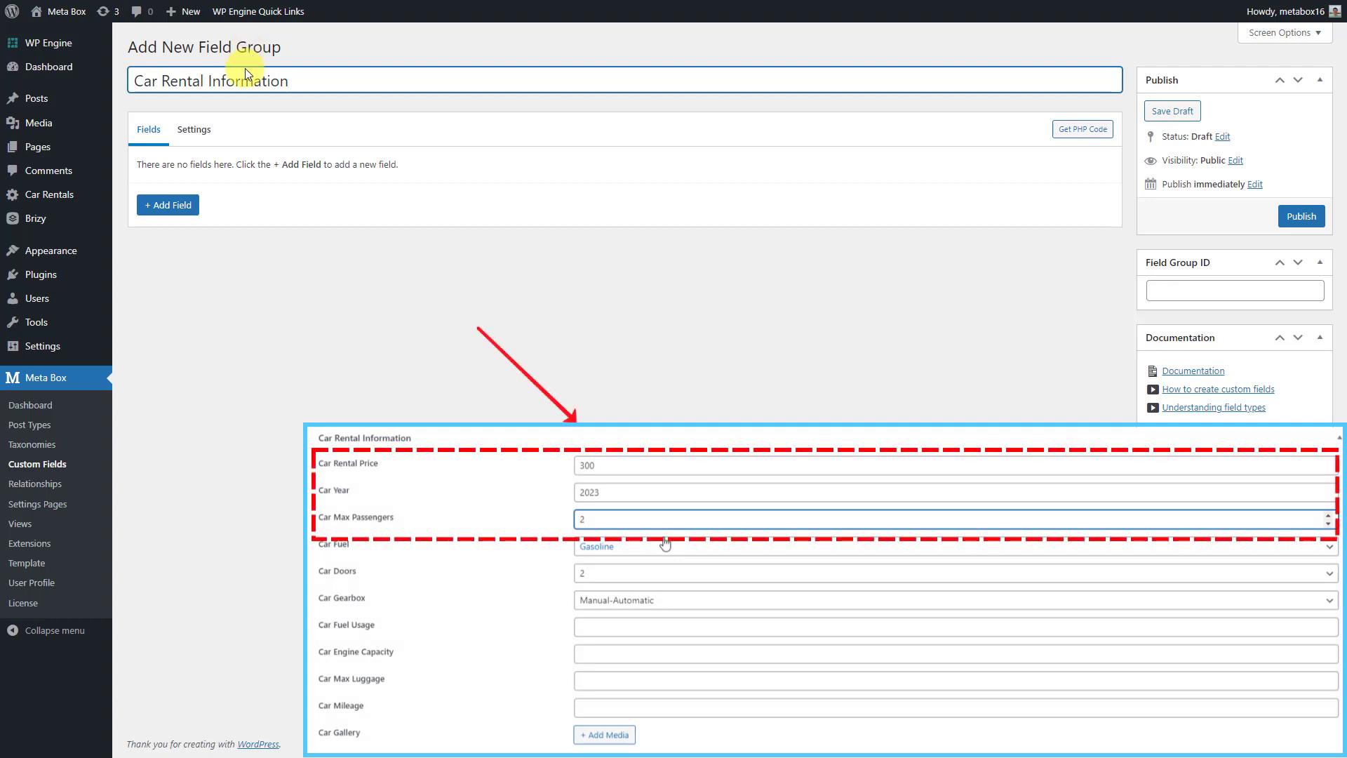
Step: Add a Number field labelled 'Car Rental Price'
left_click(185, 200)
type("nu")
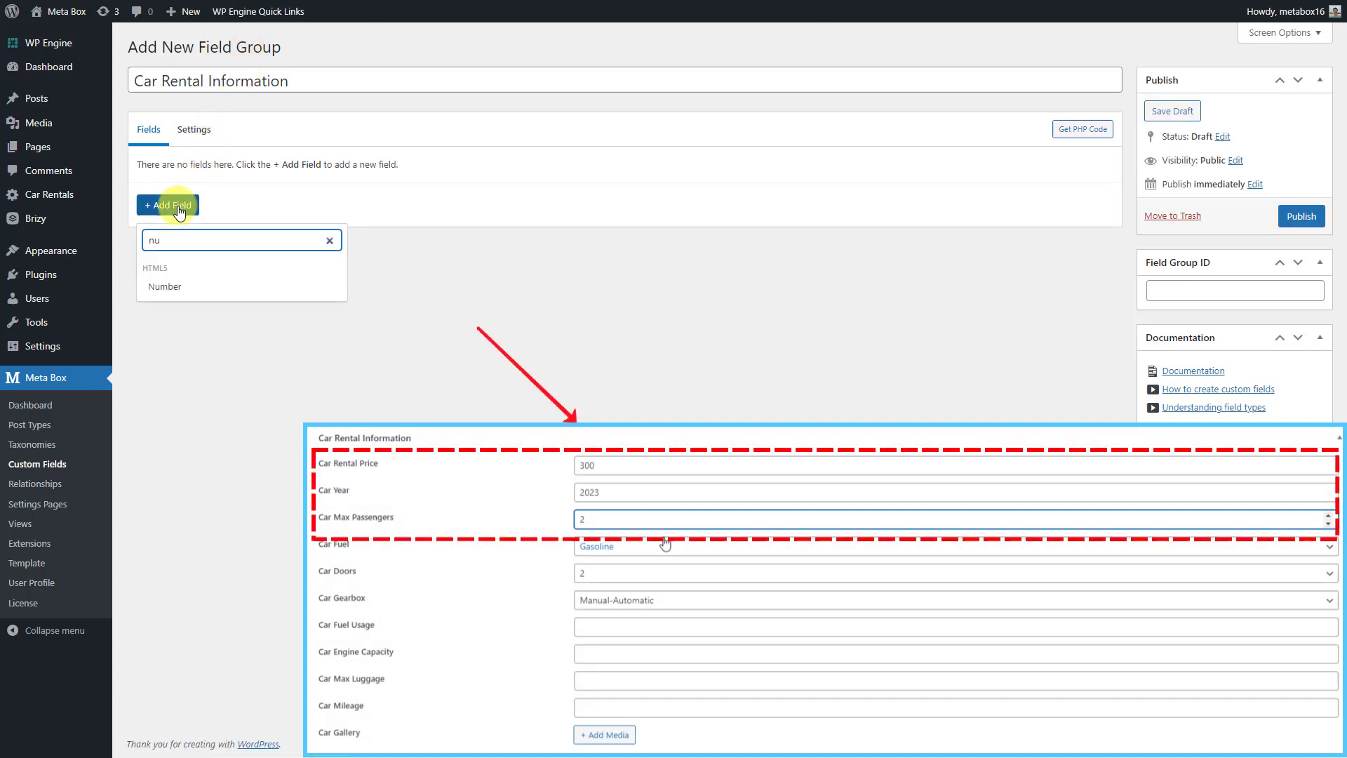
left_click(180, 288)
left_click(254, 167)
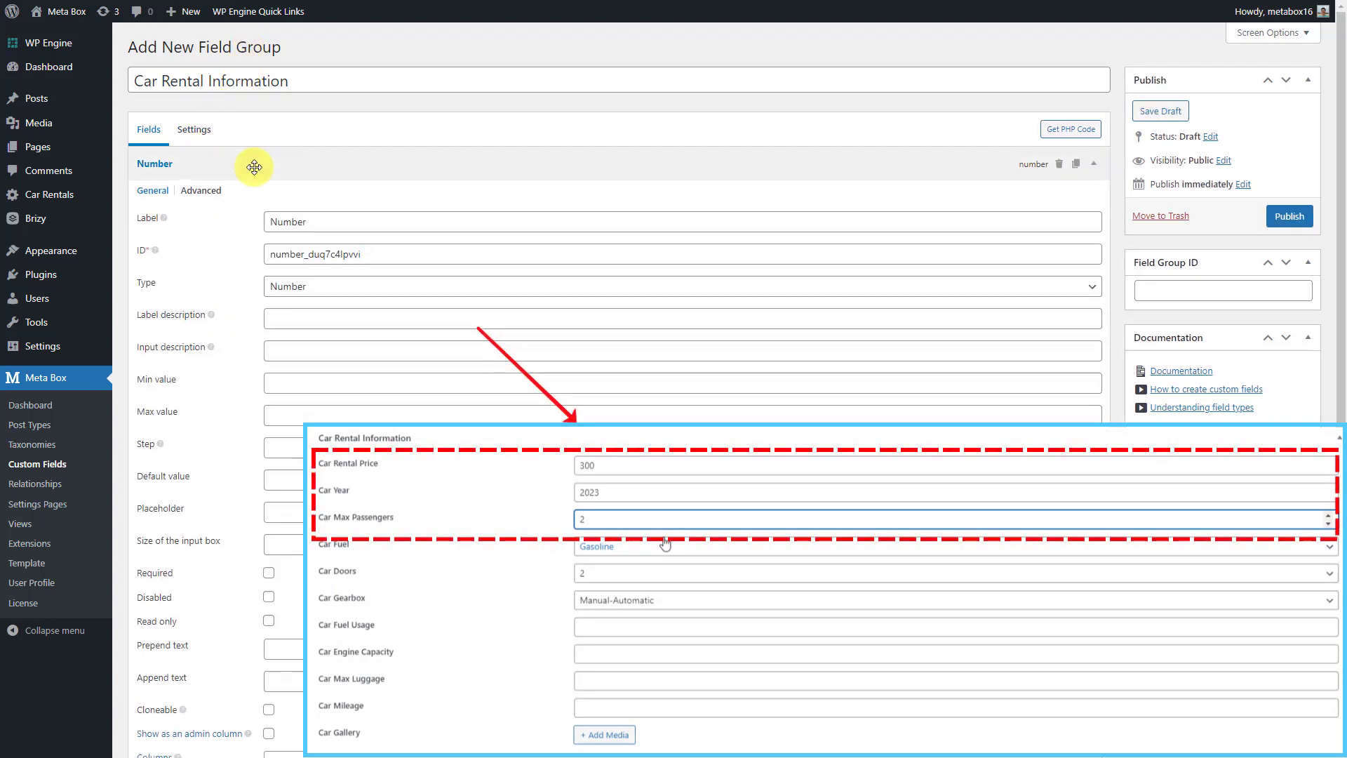
double_click(289, 225)
type("Car Rental Price")
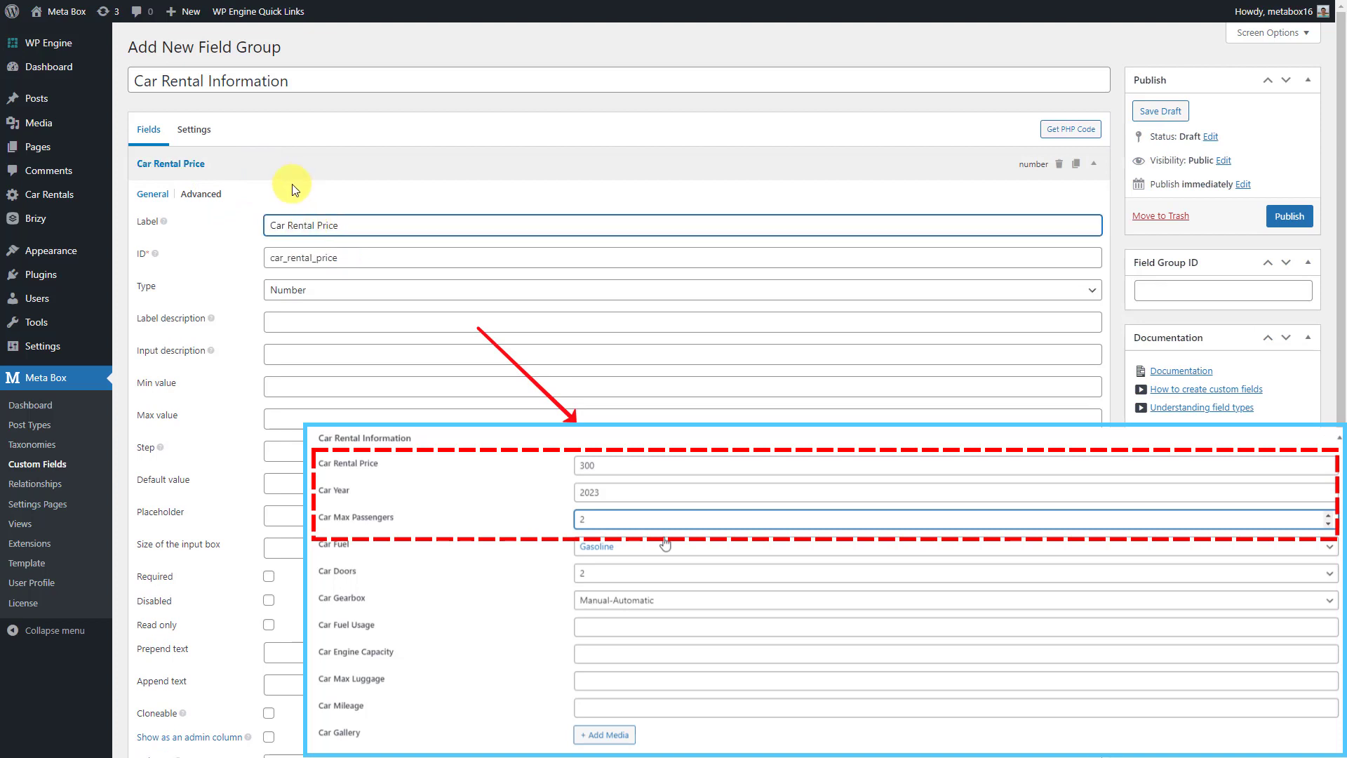
left_click(285, 170)
Step: Add a Number field labelled 'Car Year', then a third Number field ready for relabelling
left_click(176, 204)
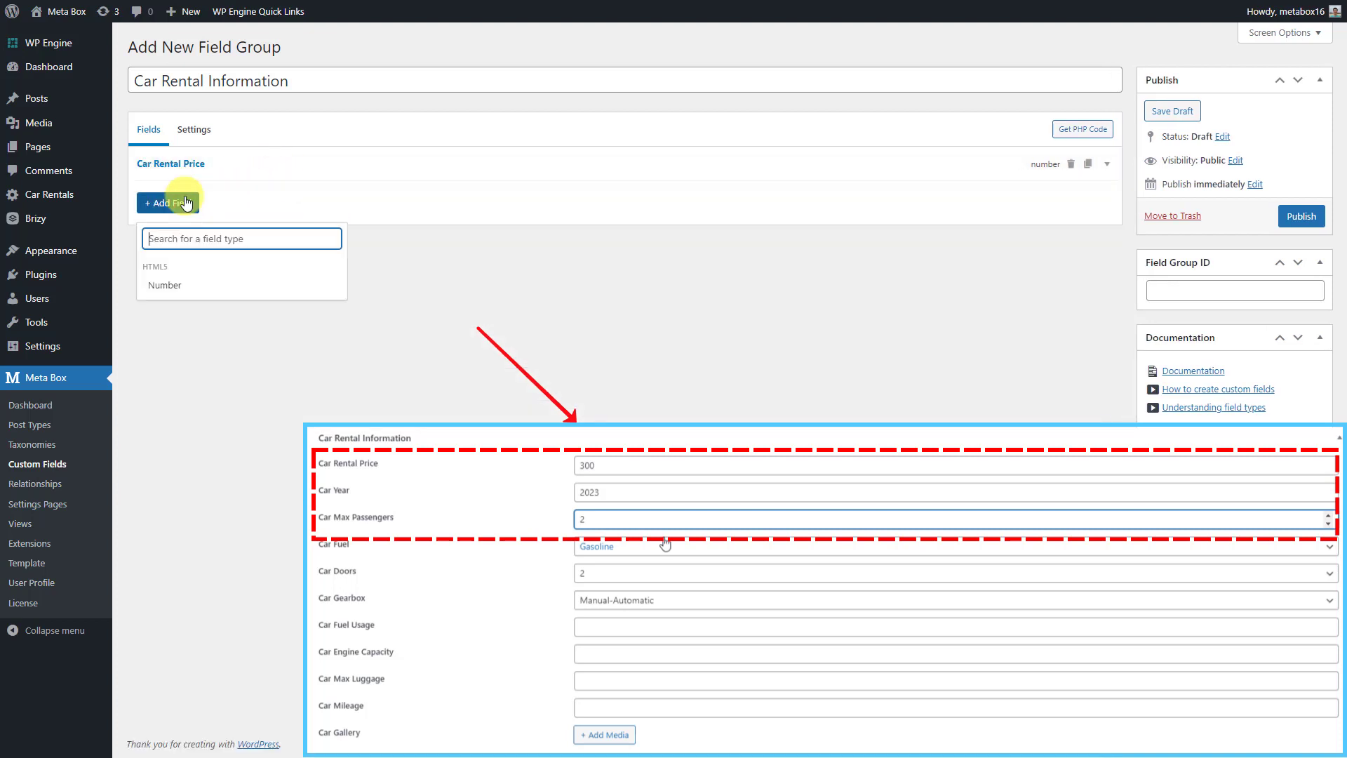
left_click(194, 282)
left_click(240, 200)
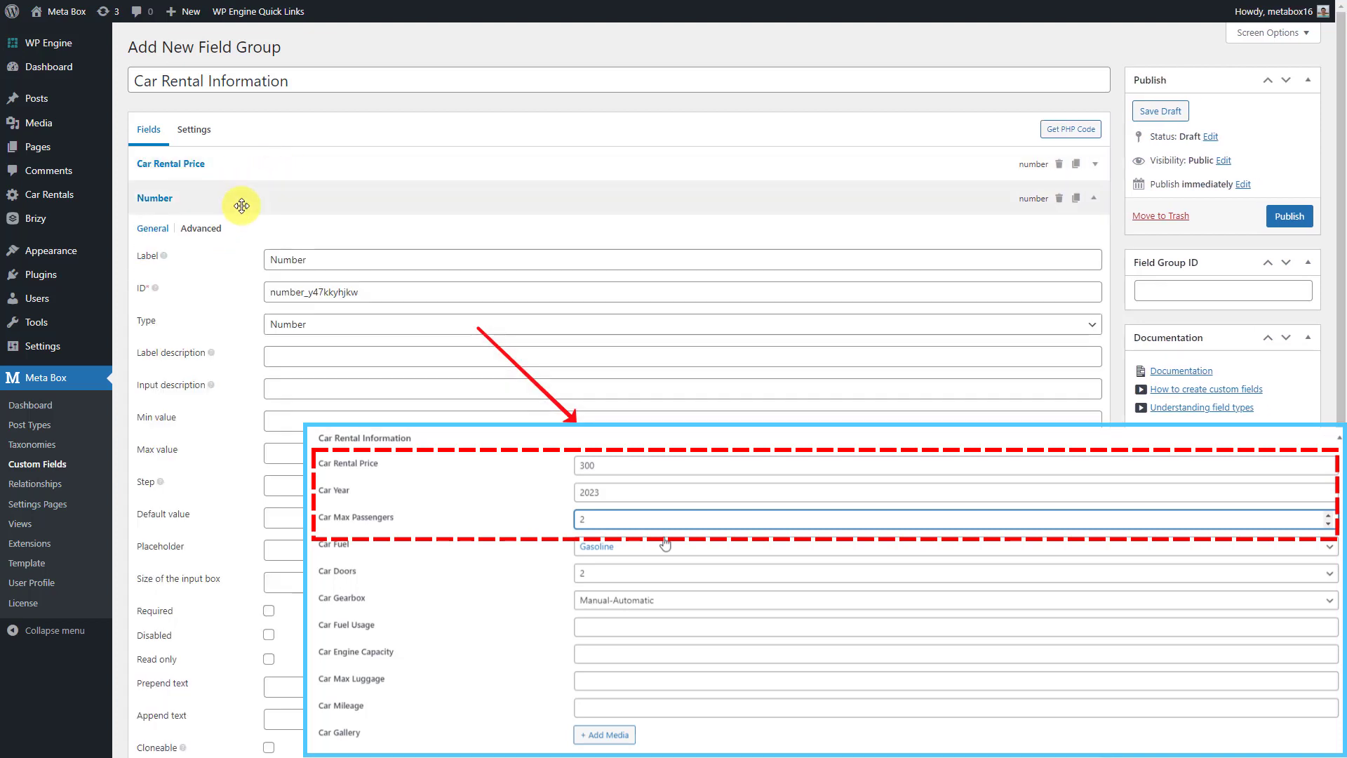
double_click(298, 256)
type("Car Year")
left_click(265, 195)
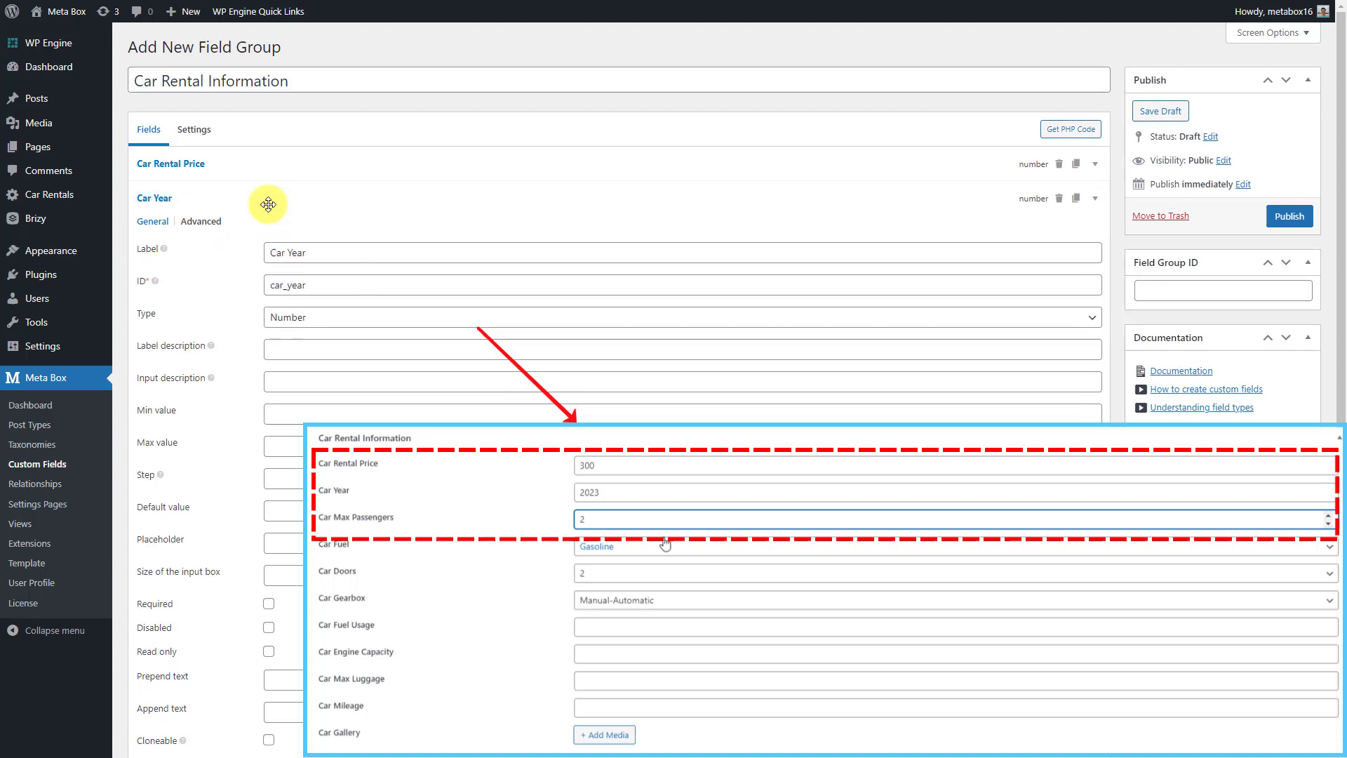
left_click(184, 239)
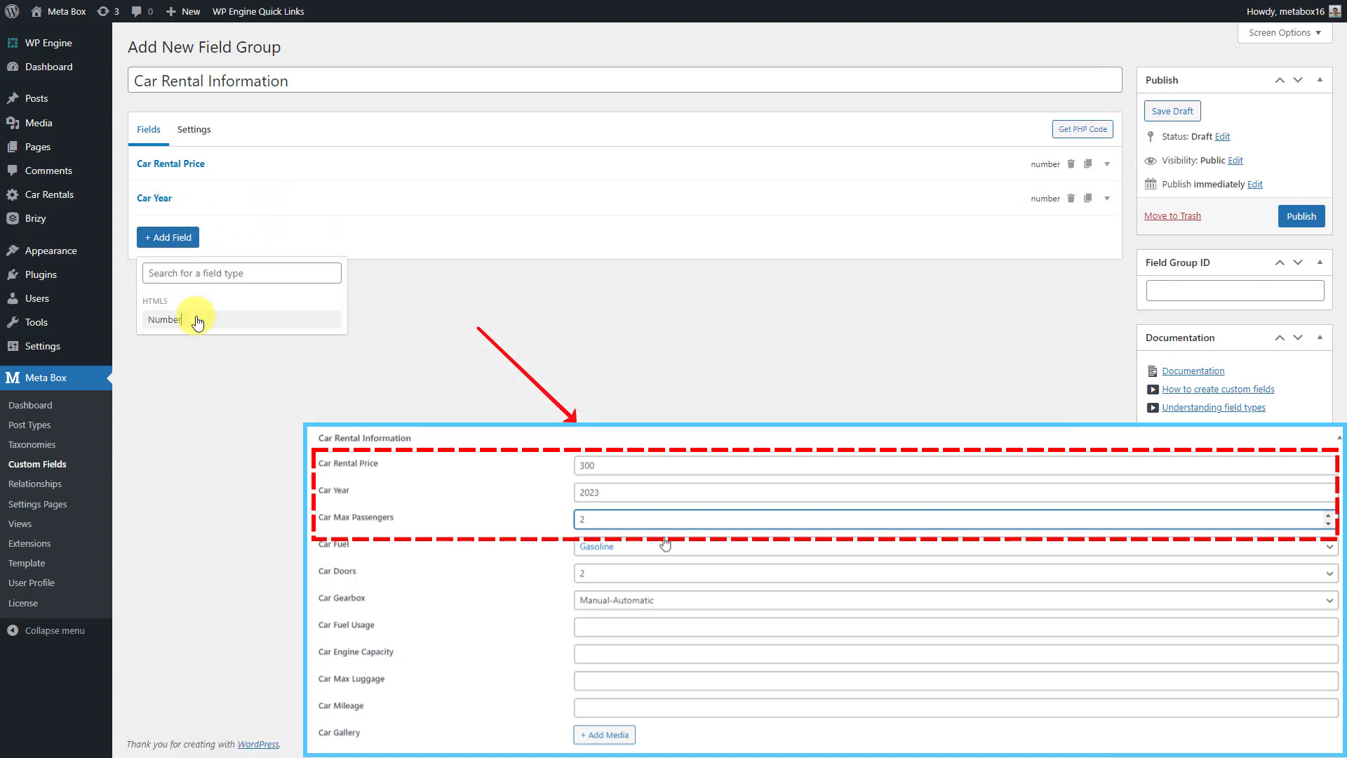
left_click(198, 316)
left_click(232, 243)
double_click(293, 293)
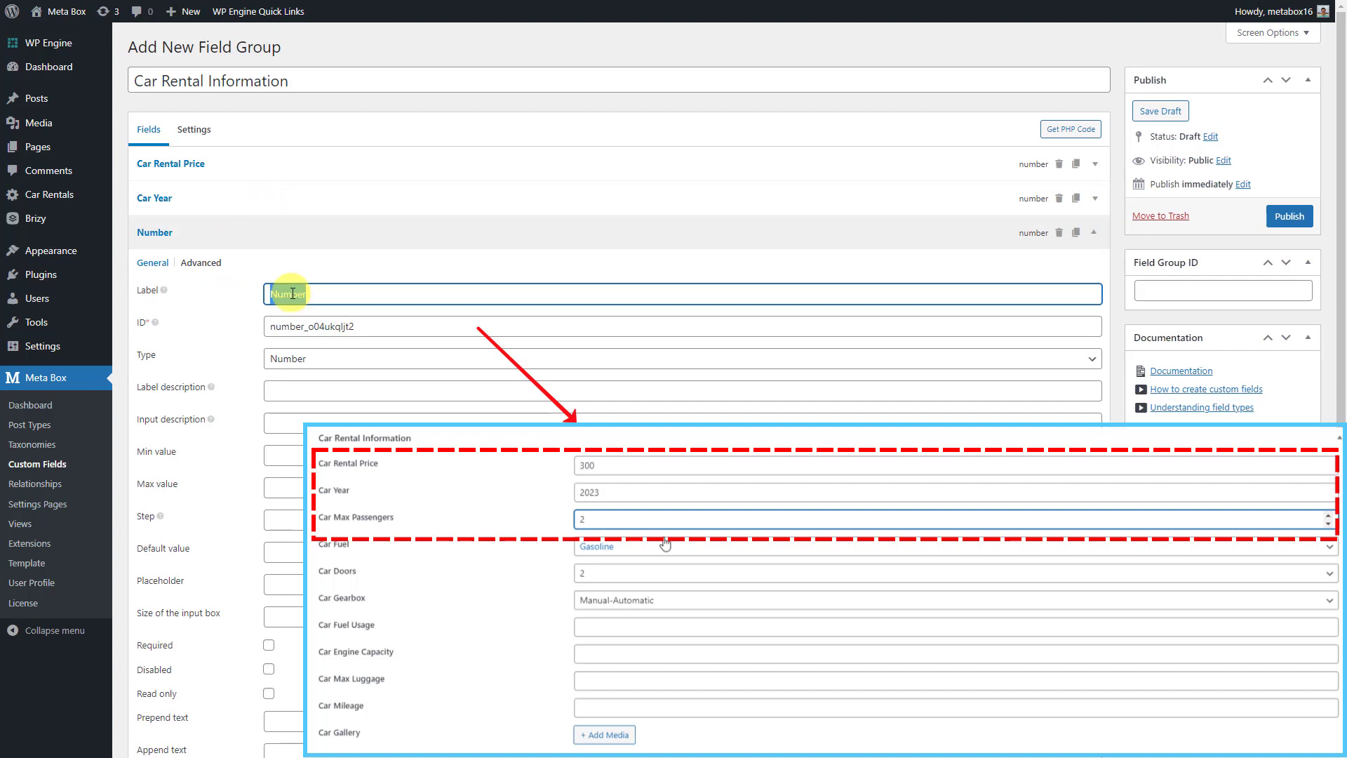
Step: Label the third field 'Car Max Passengers' and add a 'Car Fuel' Select field with pasted fuel choices
type("Car Max Passengers")
left_click(280, 235)
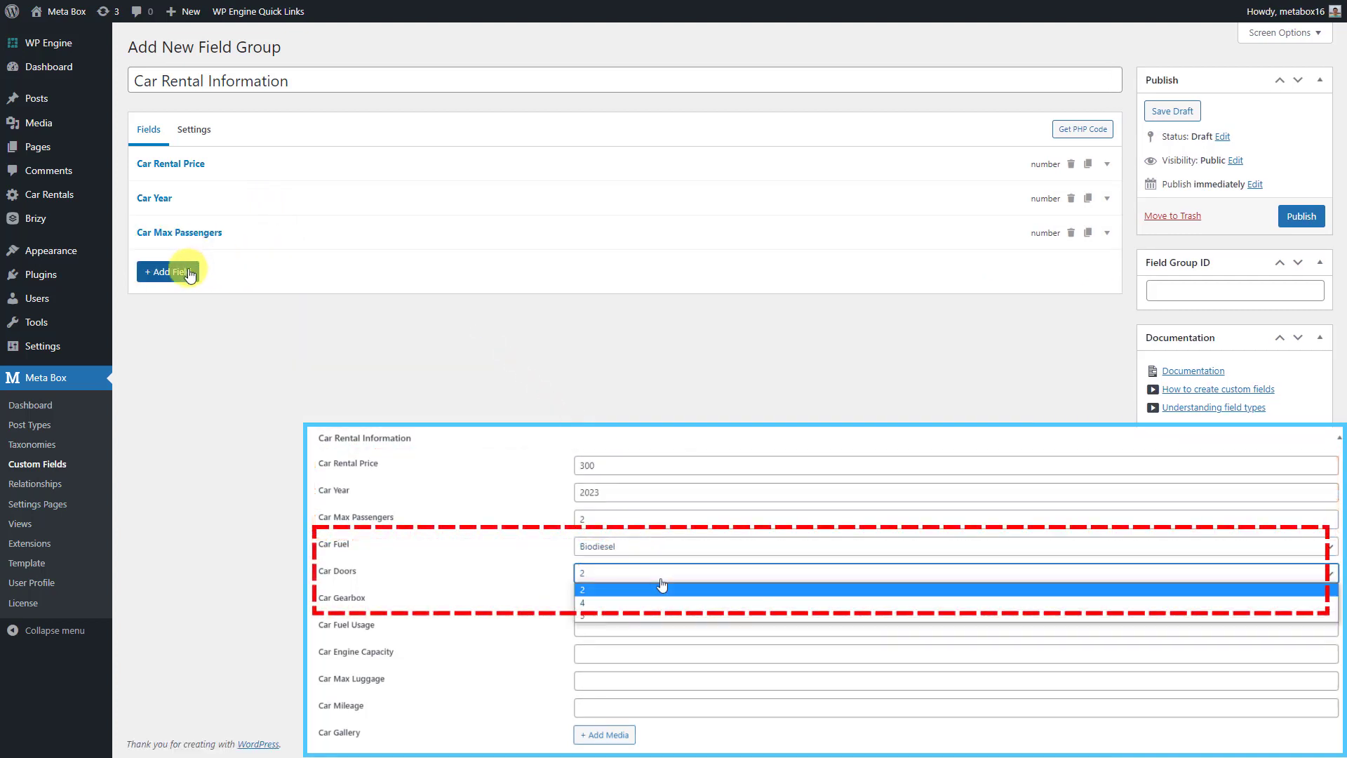
left_click(188, 273)
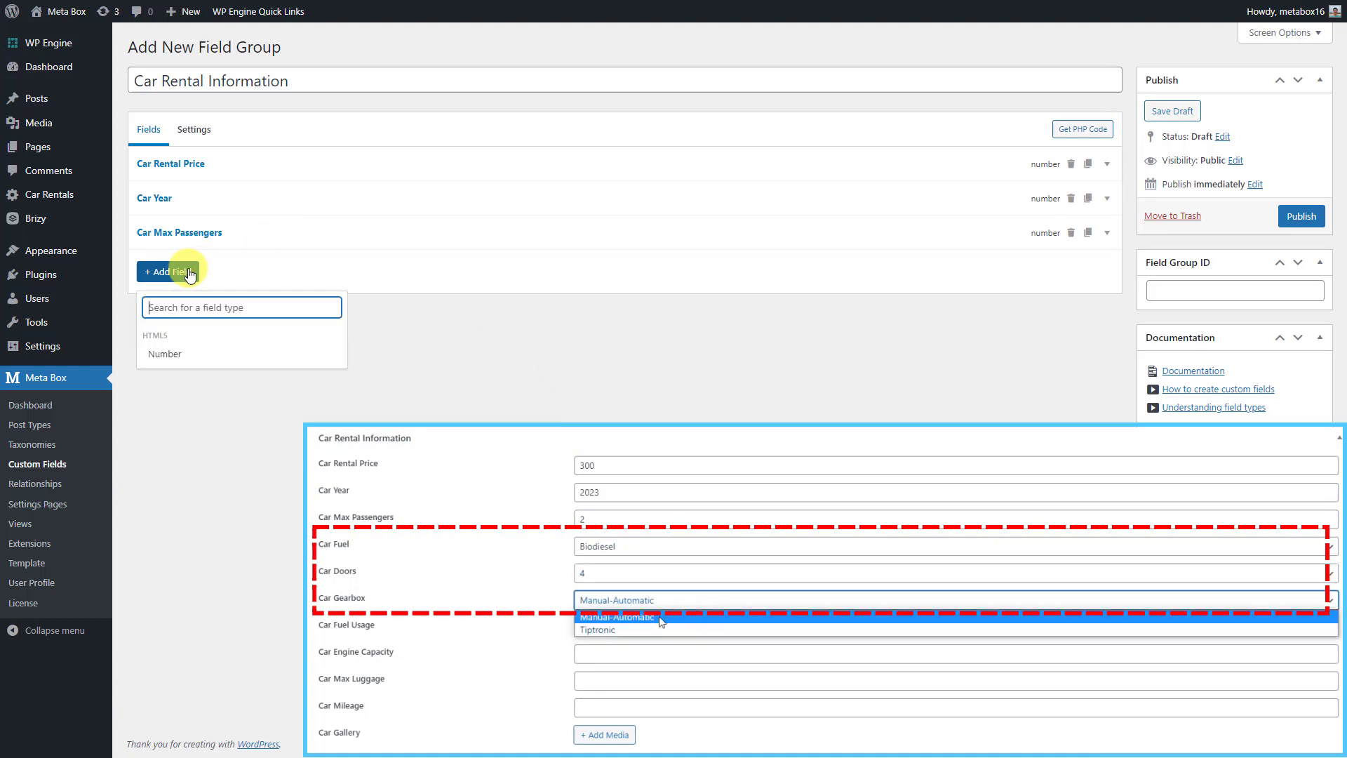
type("se")
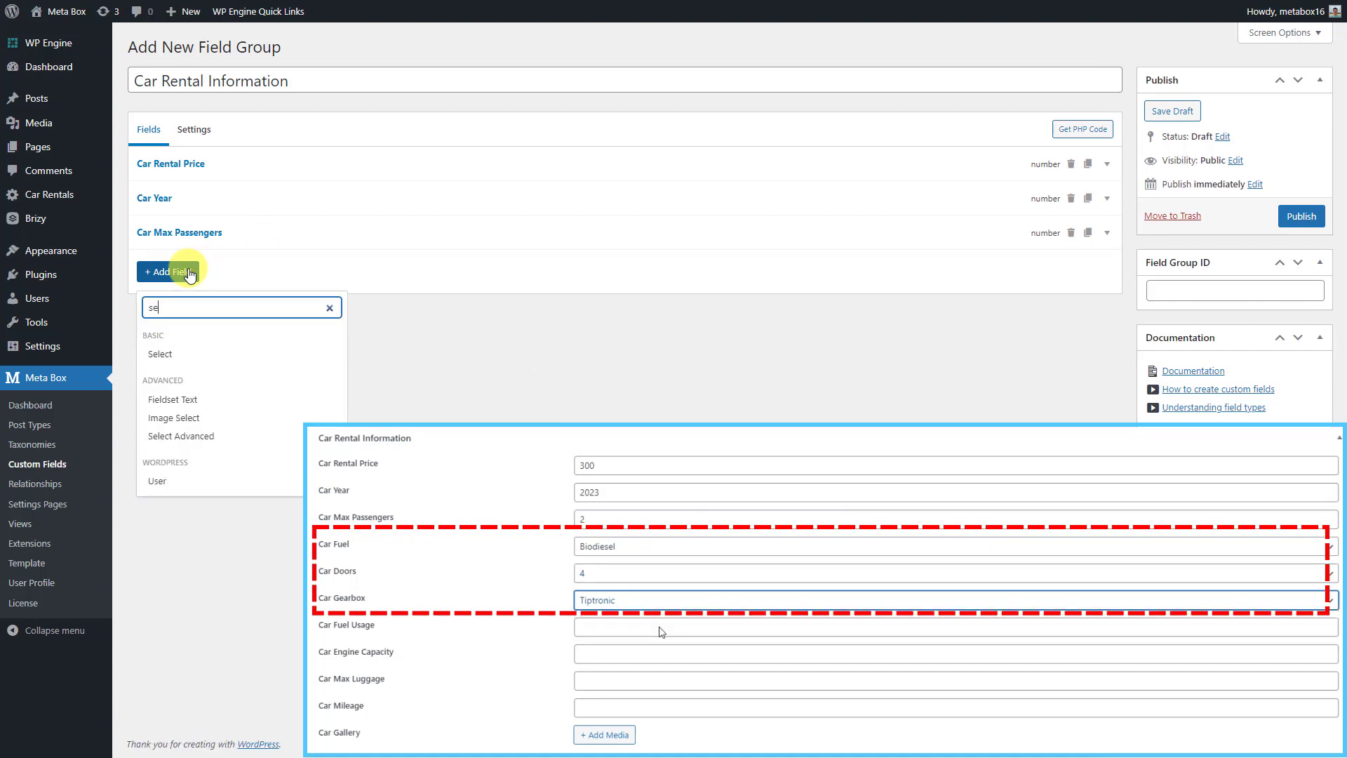
left_click(188, 359)
left_click(210, 267)
double_click(302, 327)
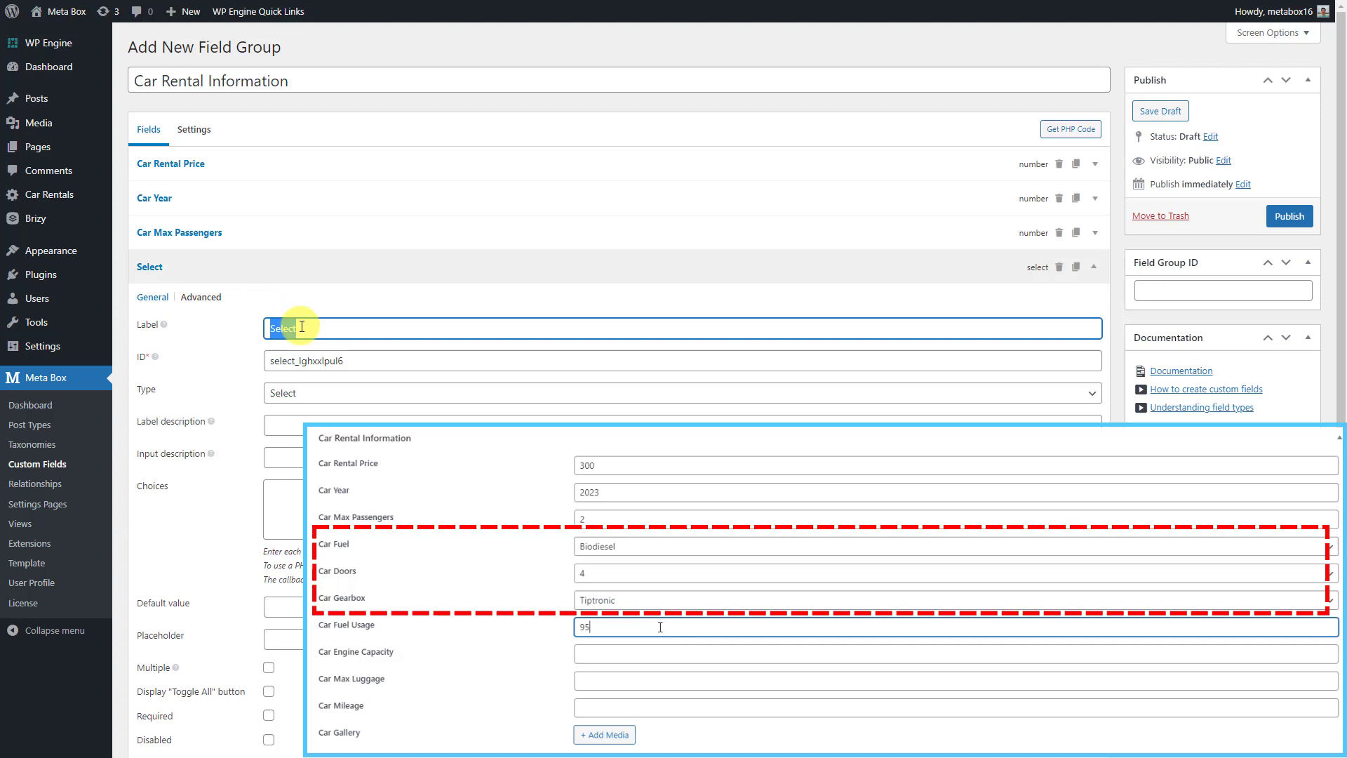
type("Car Fuel")
left_click(286, 490)
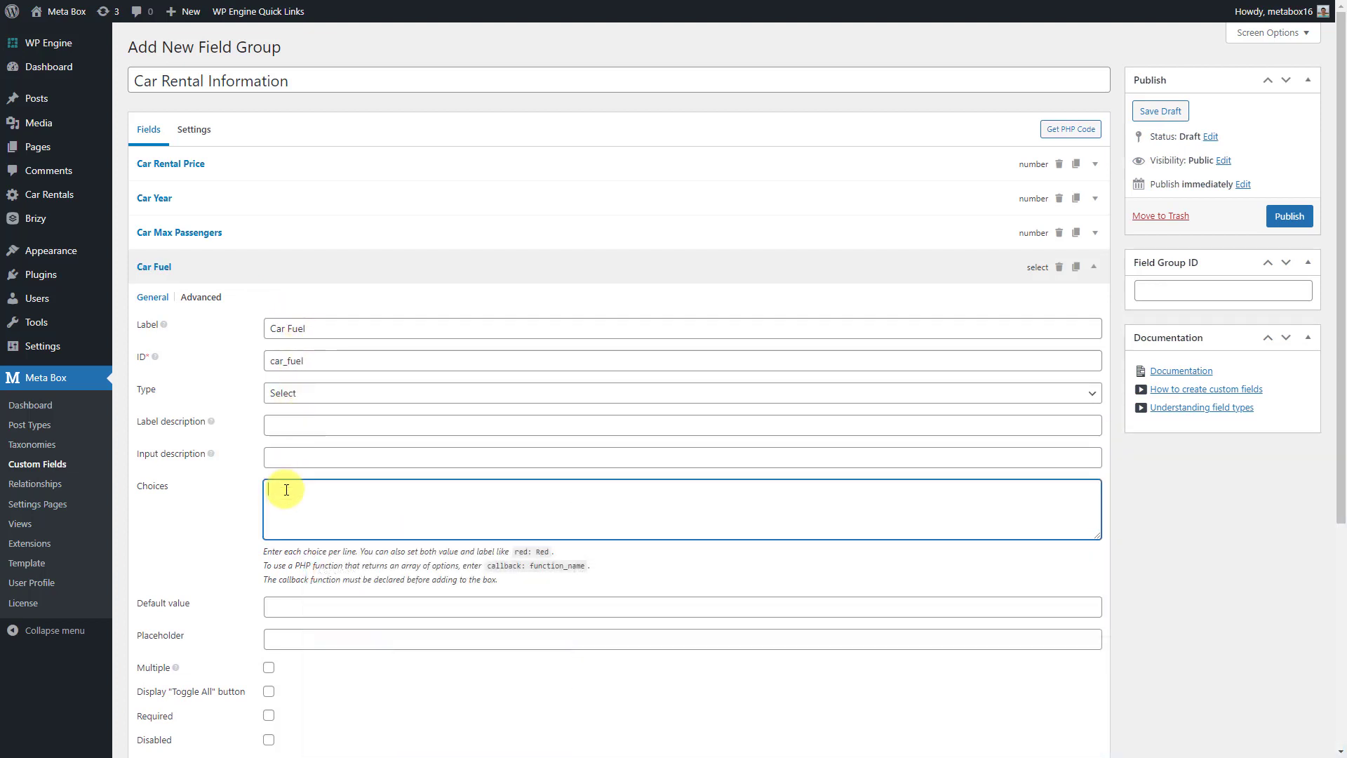
type("Gasoline Diesel Biodiesel Hydrogen")
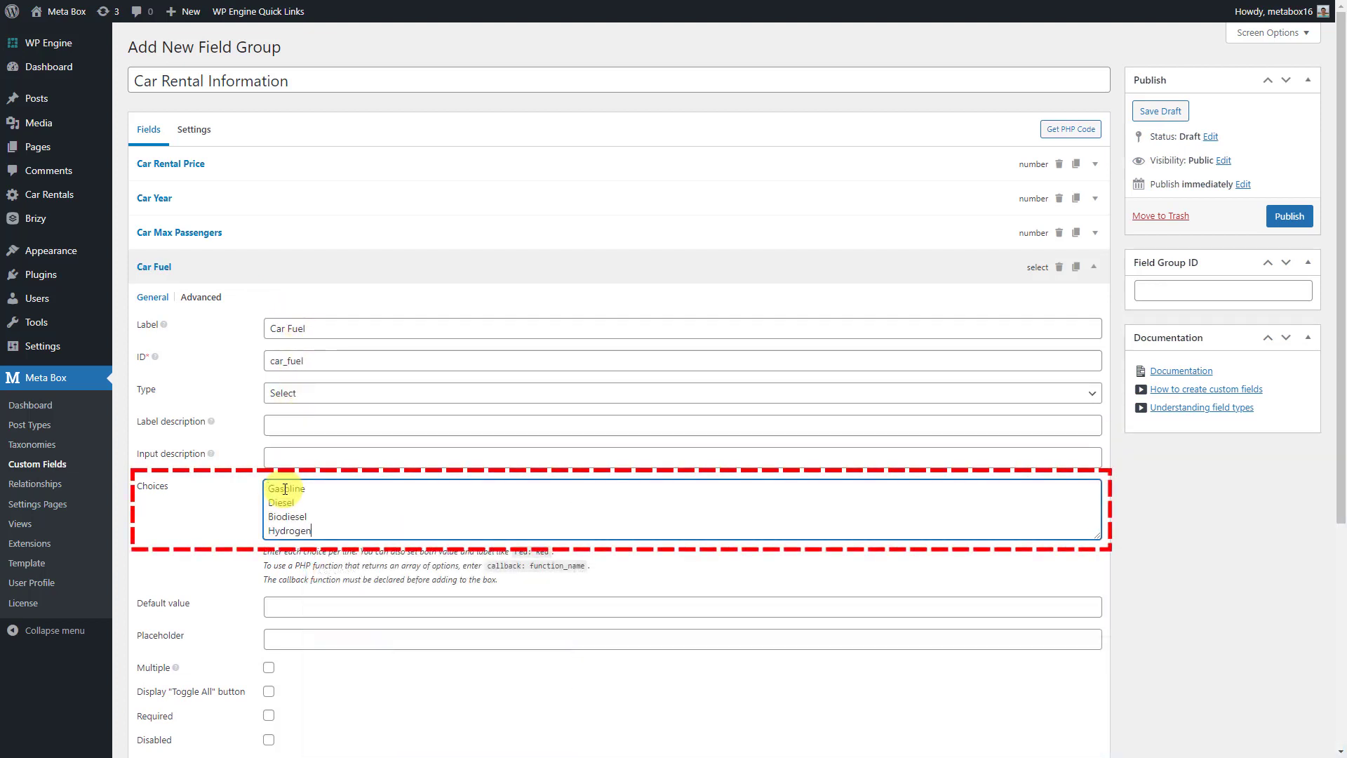
left_click(286, 267)
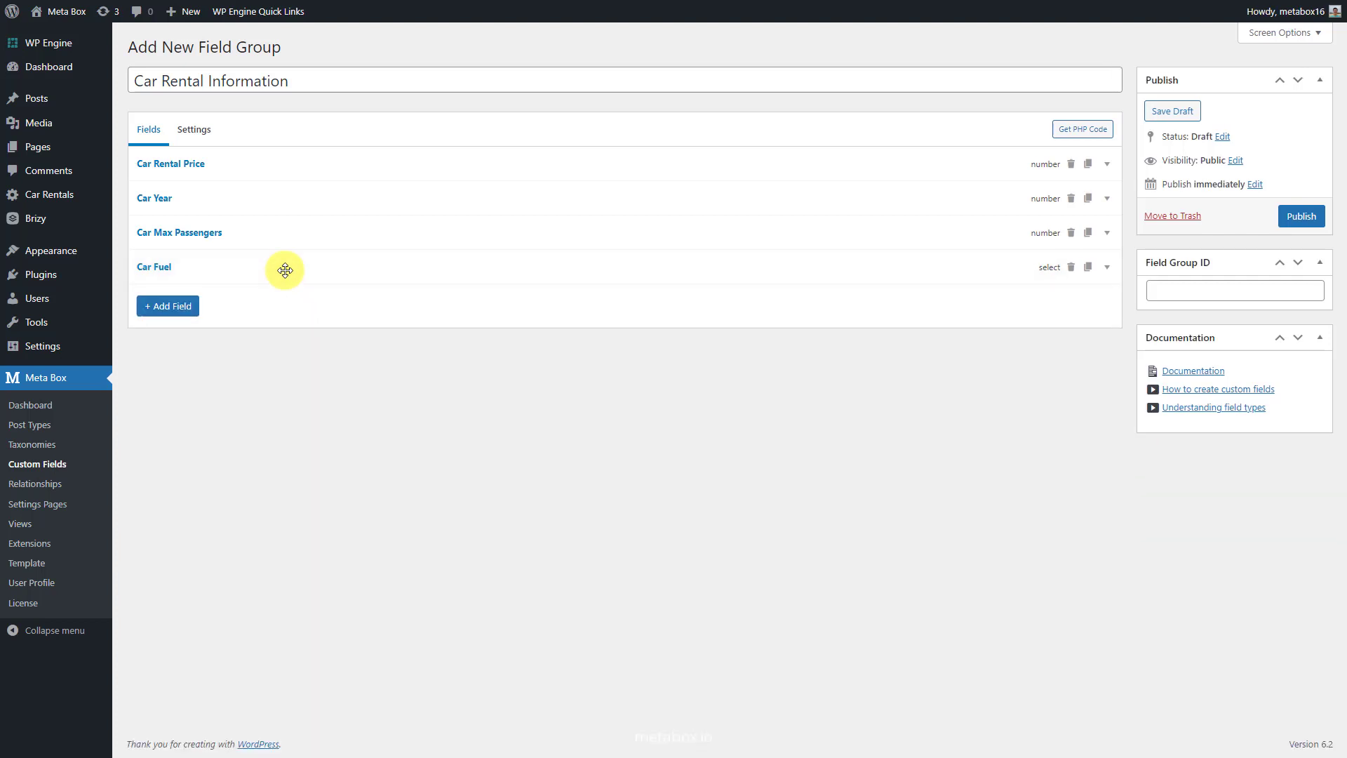
Step: Add a 'Car Doors' Select field with choices 2, 4 and 5
left_click(198, 306)
left_click(204, 385)
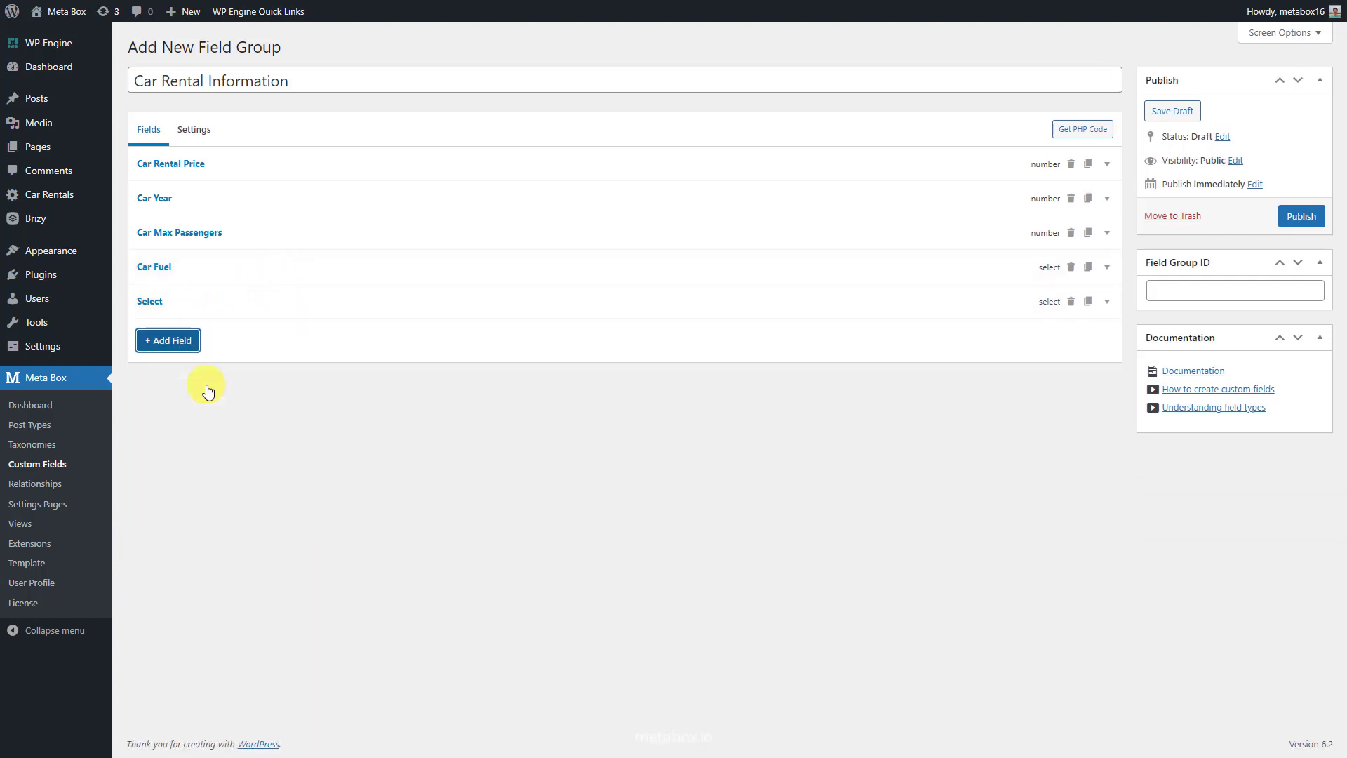
left_click(255, 306)
double_click(302, 362)
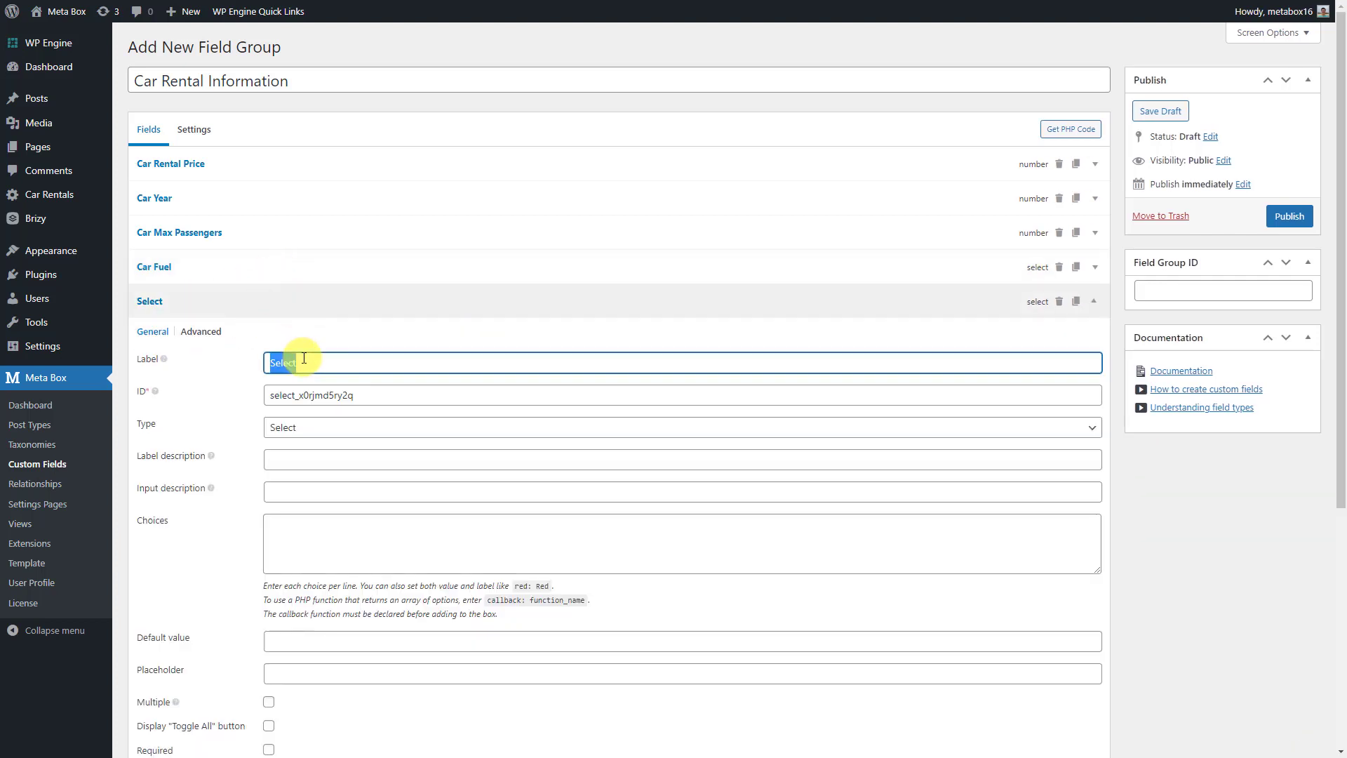
type("Car Doors")
left_click(285, 519)
type("2")
key("Return")
type("4")
key("Return")
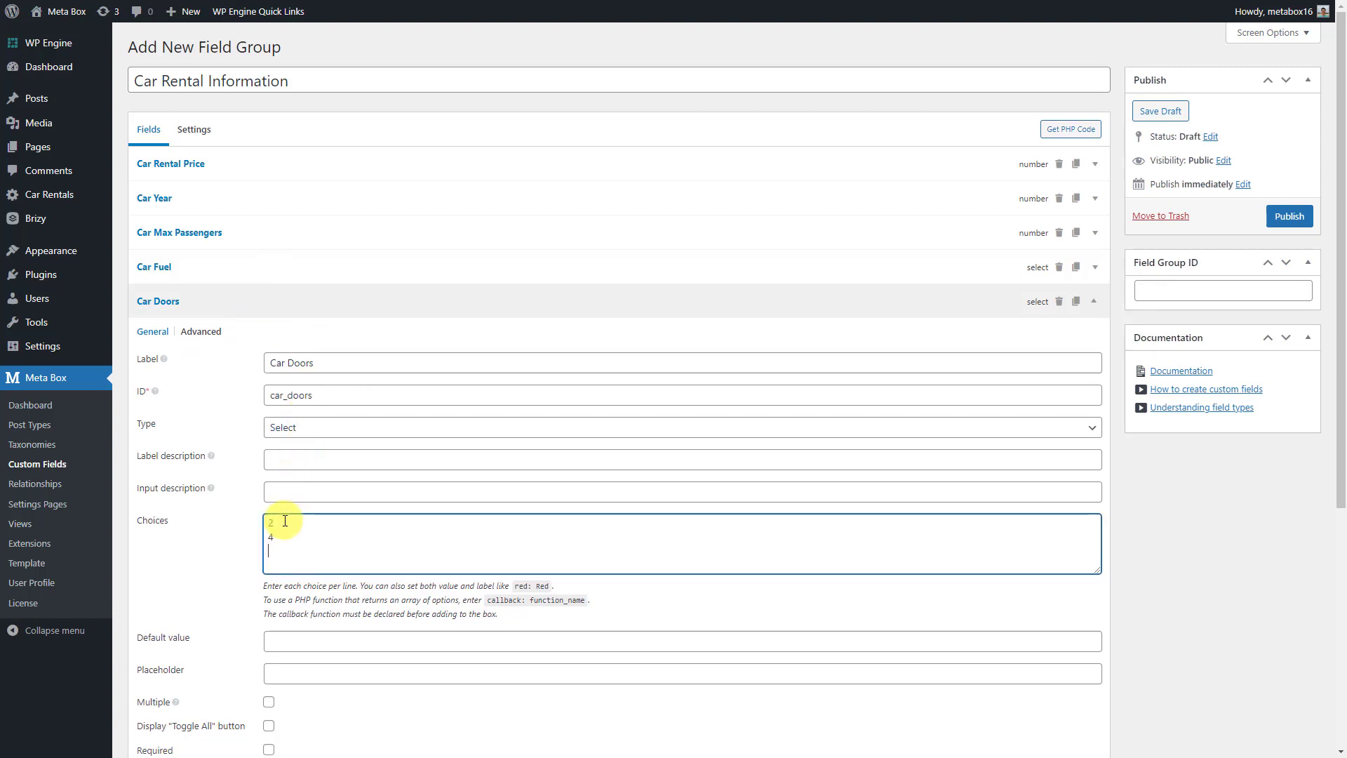
type("5")
left_click(217, 304)
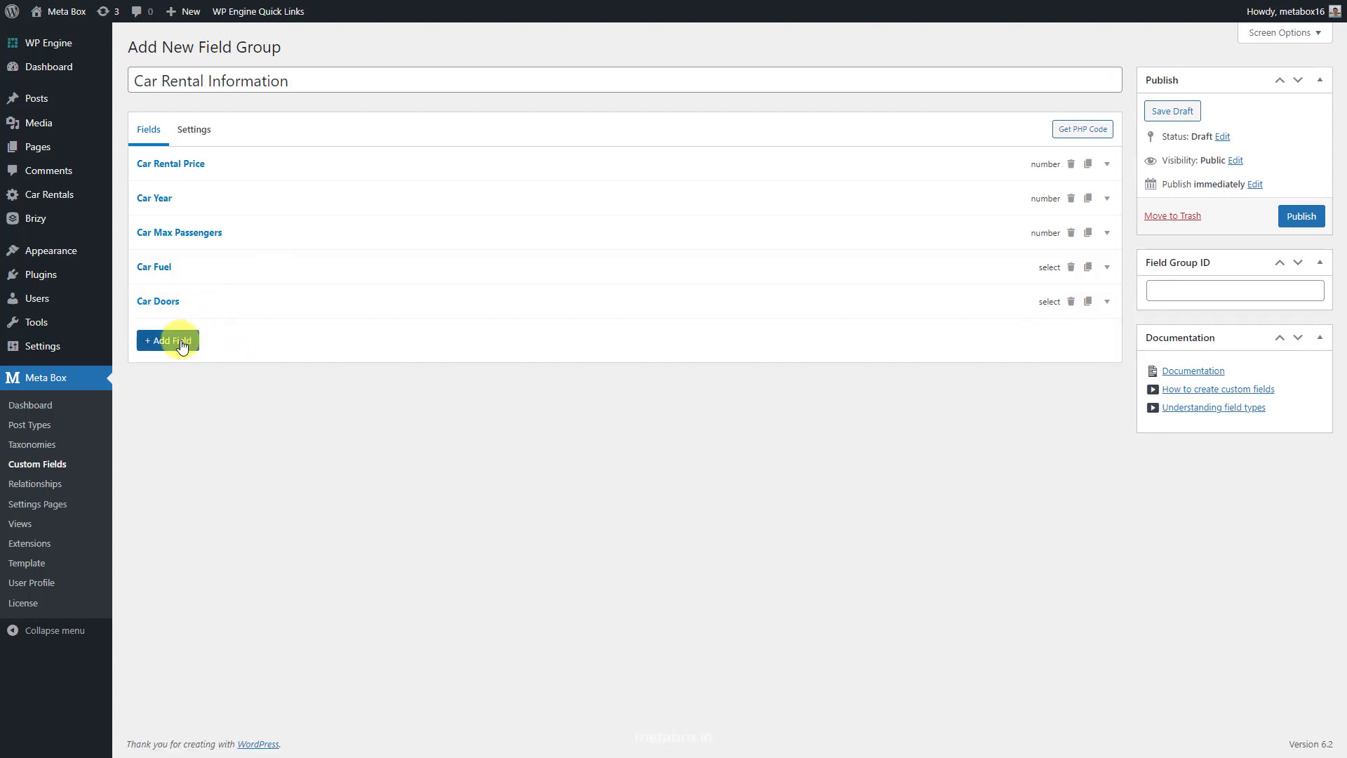
Step: Add a 'Car Gearbox' Select field with choices Manual, Automatic and Tiptronic
left_click(182, 342)
left_click(187, 422)
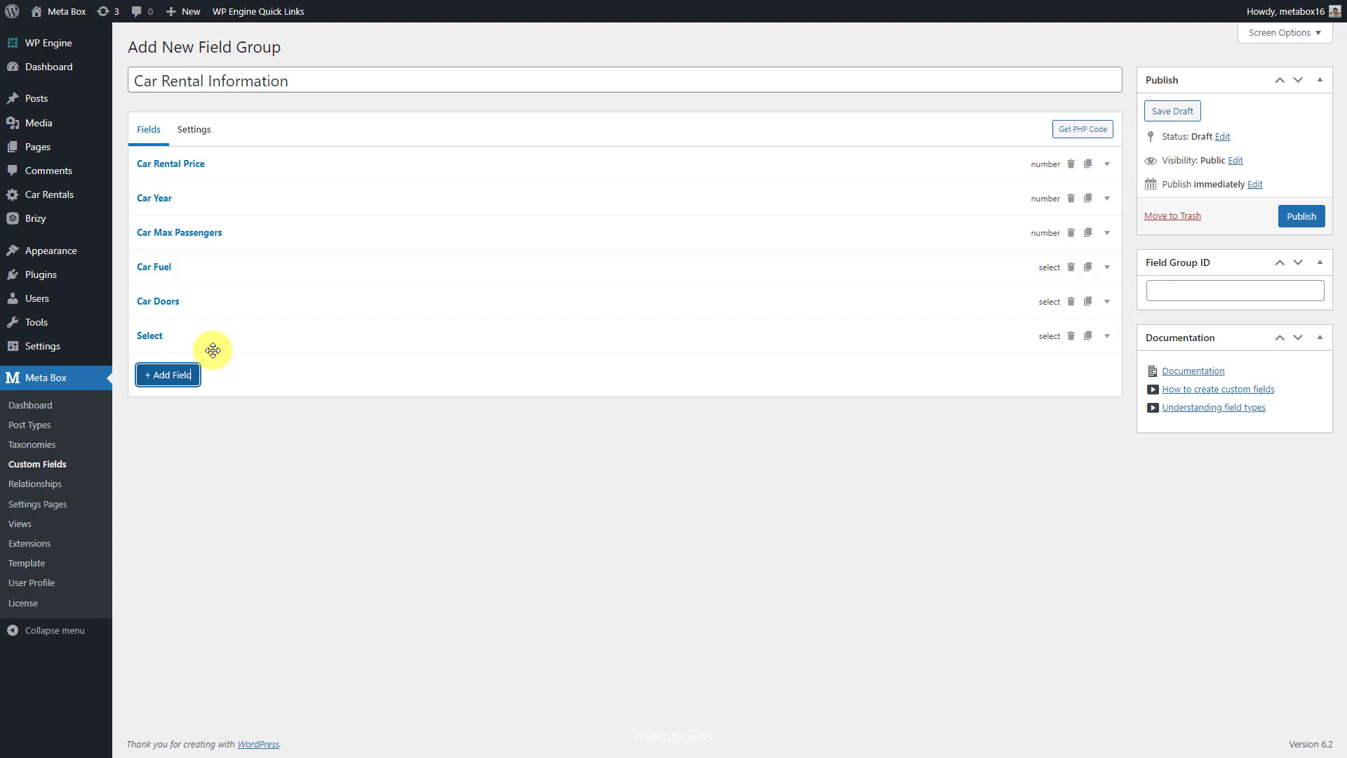
left_click(232, 351)
double_click(286, 397)
type("Car Gearbox")
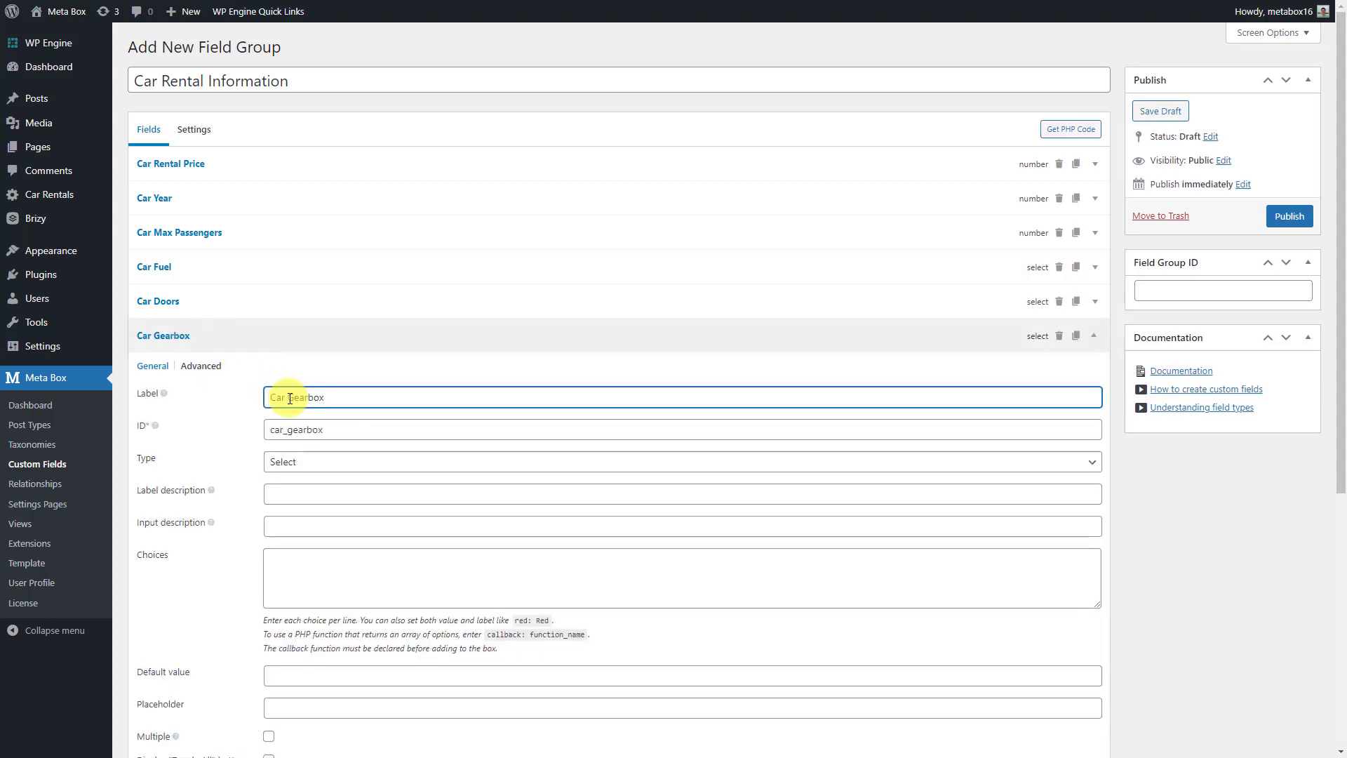
left_click(300, 558)
type("Manual Automatic Tiptronic")
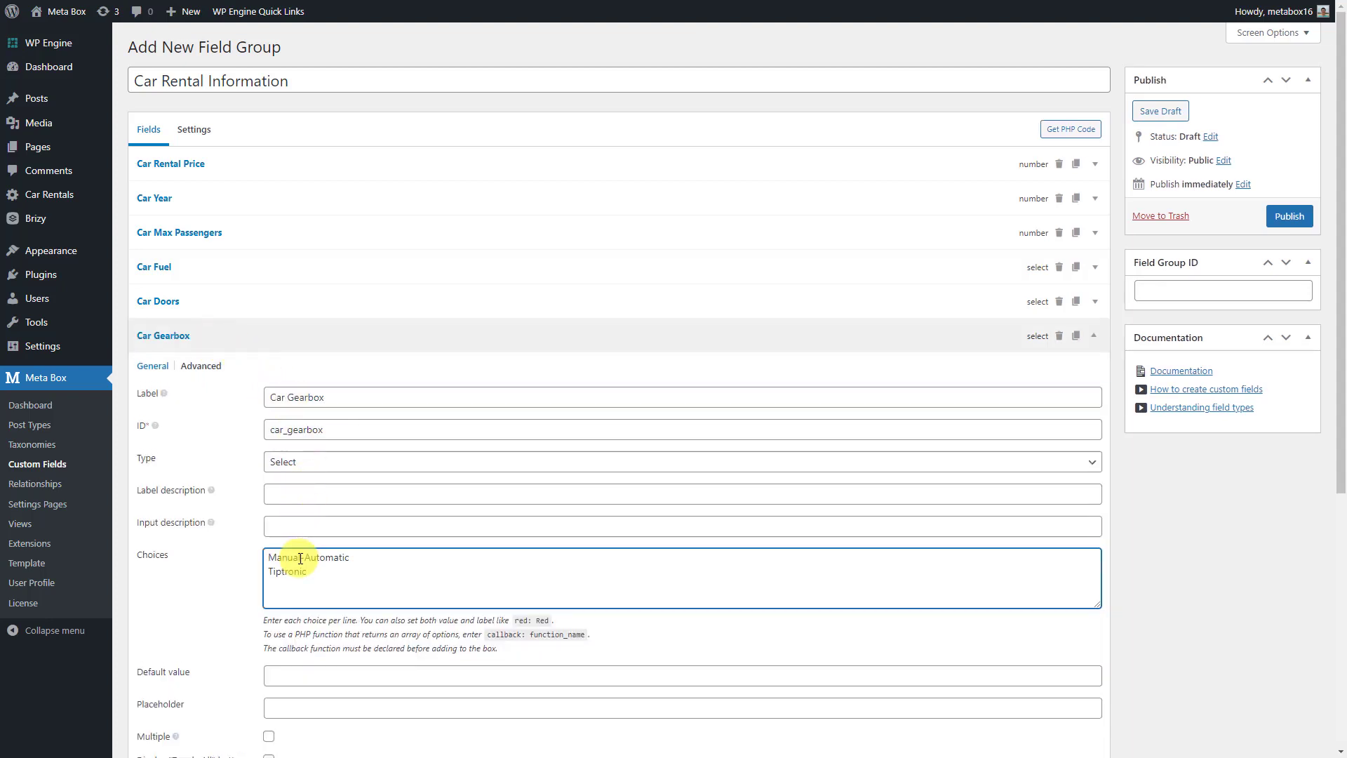
Step: Add Text fields labelled 'Car Fuel Usage' and 'Car Engine Capacity'
left_click(242, 341)
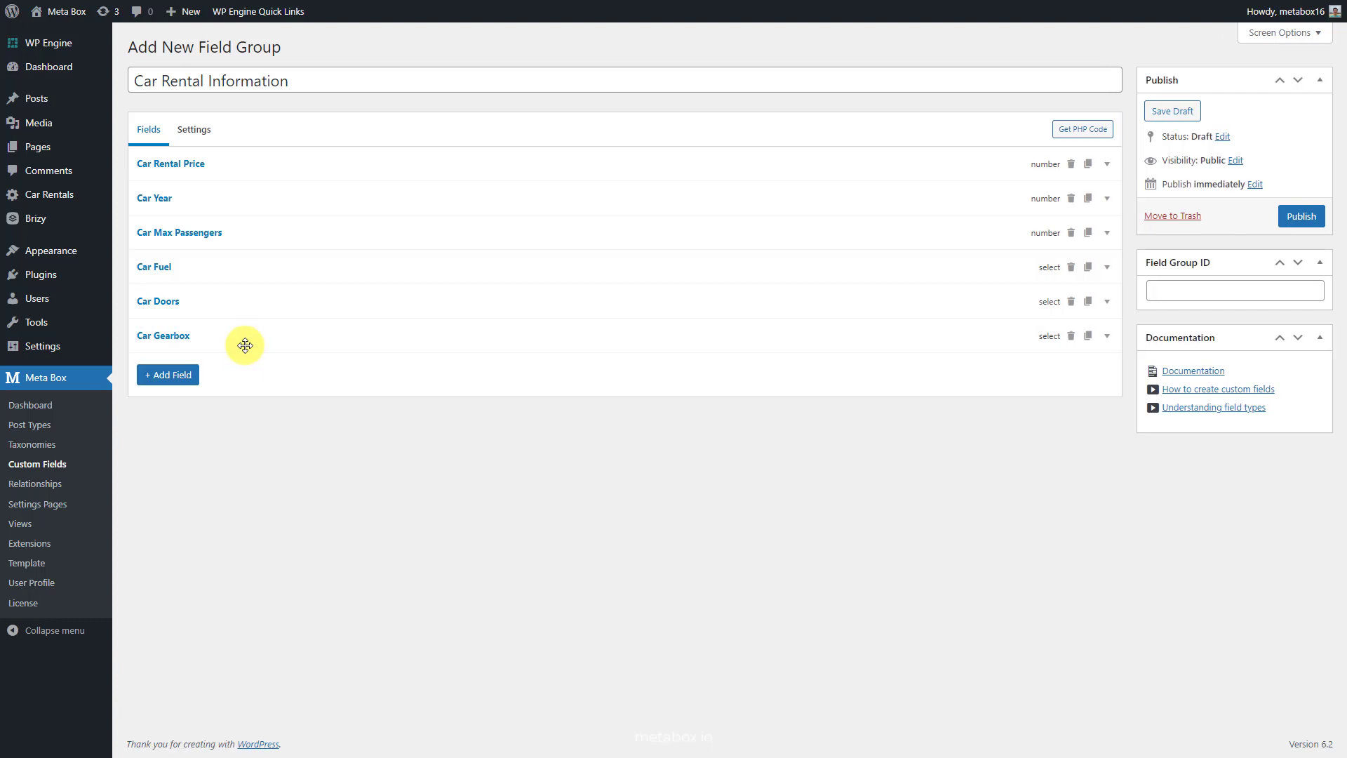
left_click(189, 380)
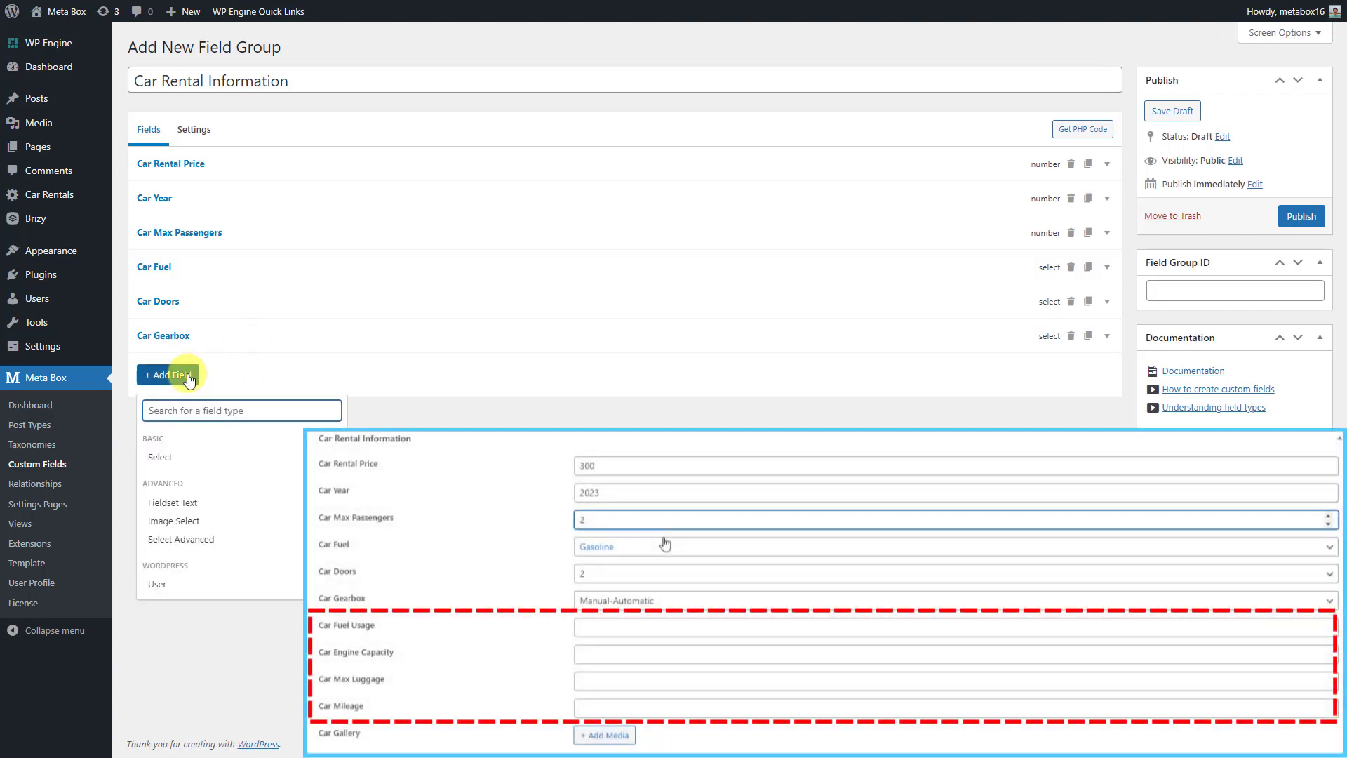
type("t")
left_click(157, 494)
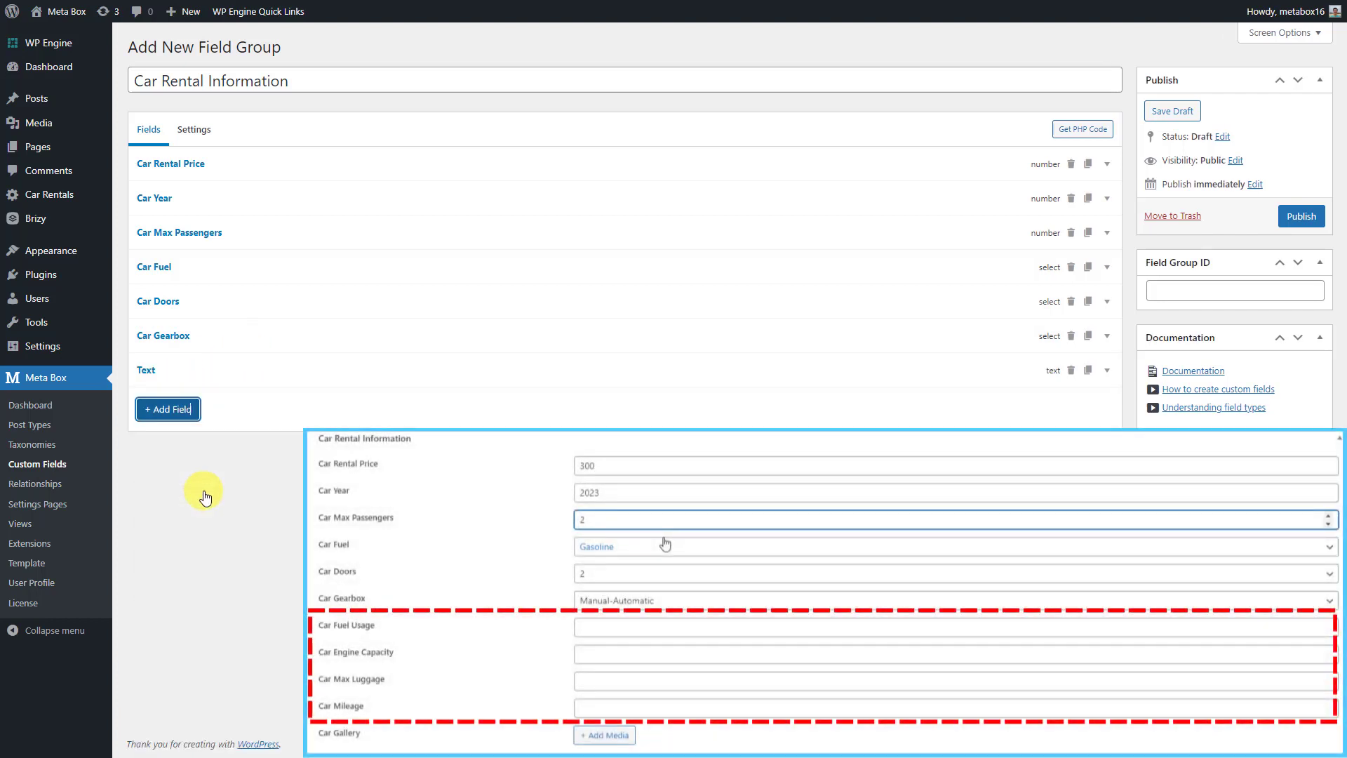
left_click(264, 379)
double_click(299, 428)
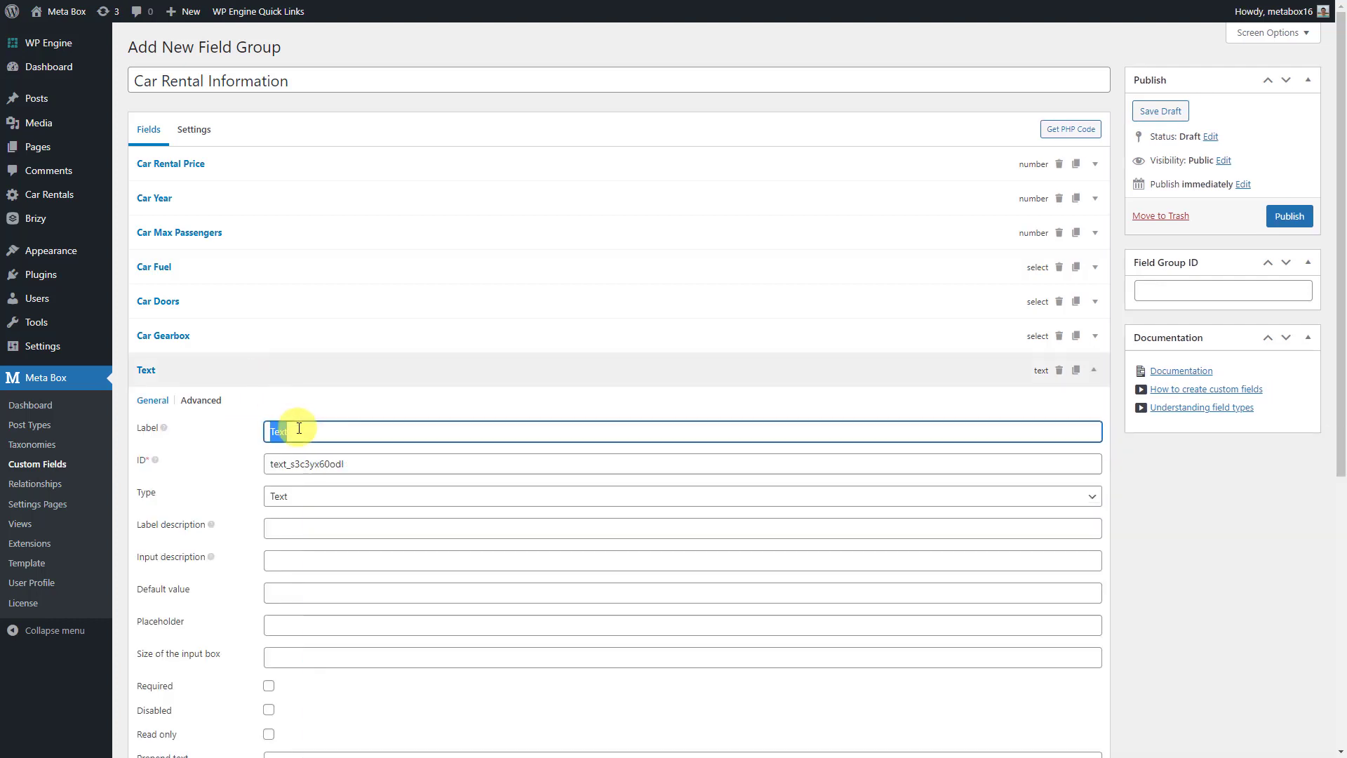
type("Car Fuel Usage")
left_click(268, 372)
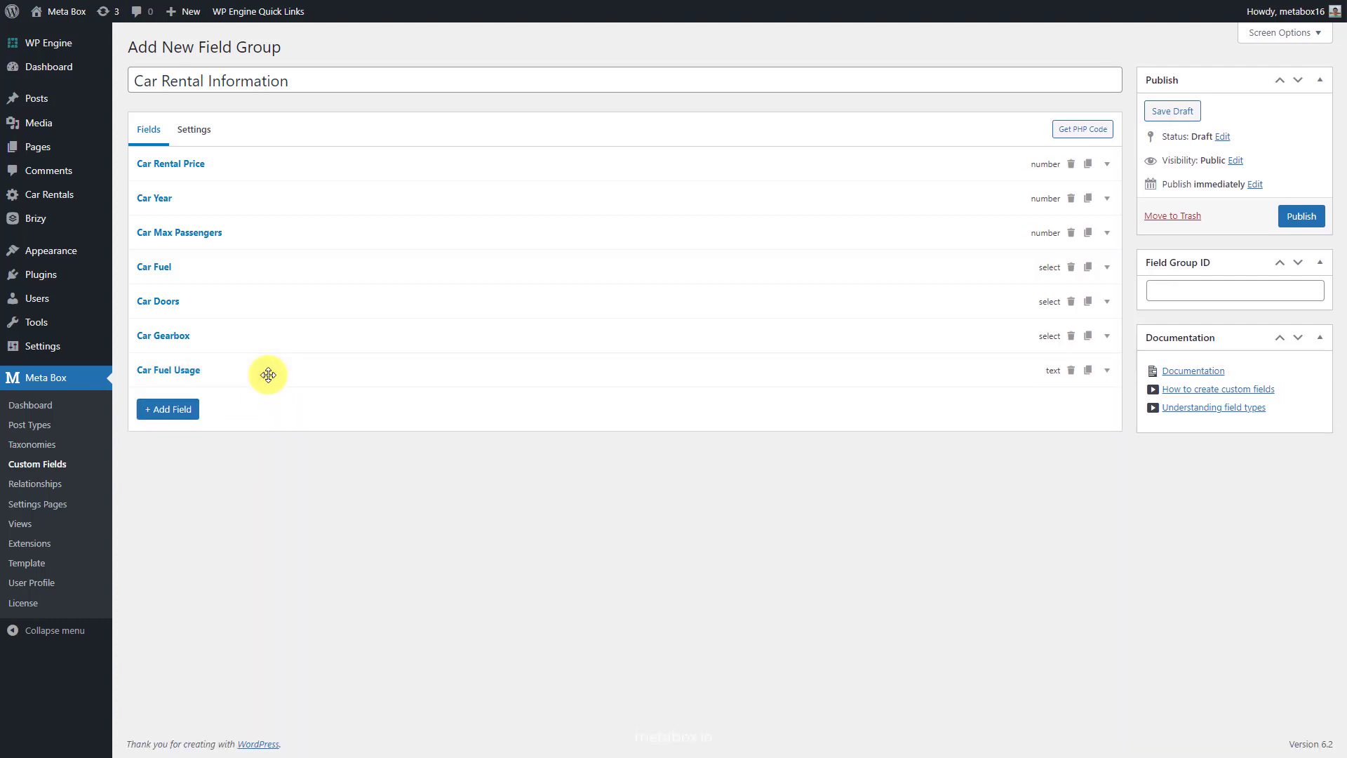
left_click(196, 407)
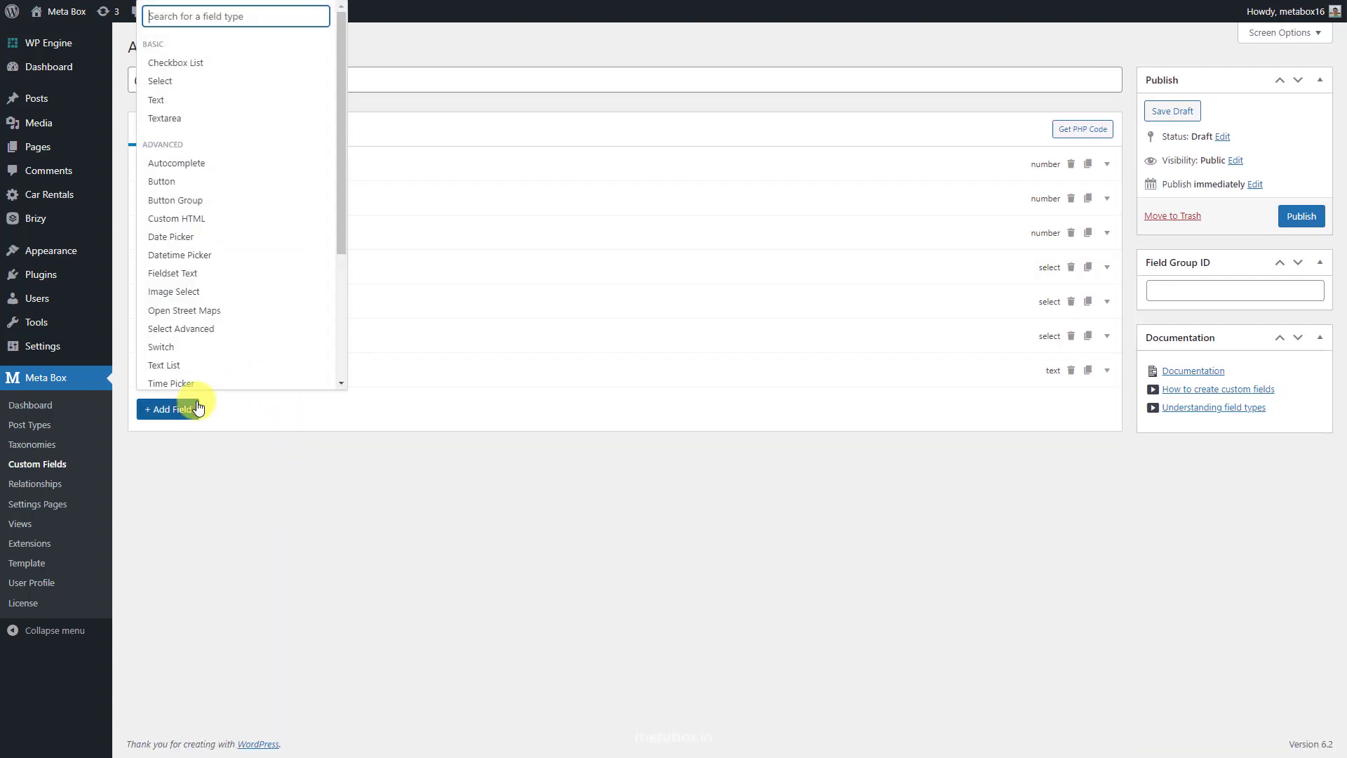
left_click(234, 104)
left_click(234, 406)
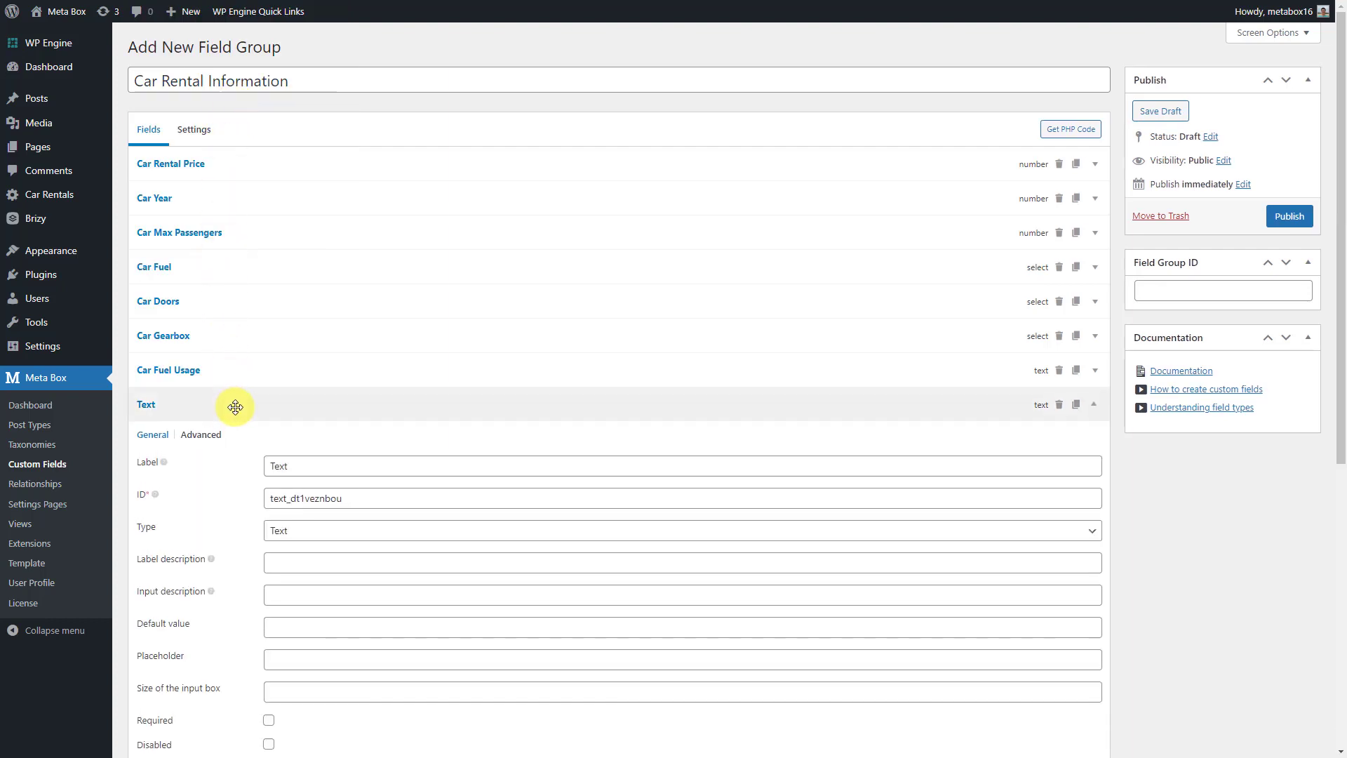
double_click(301, 463)
type("Car Engine Capacity")
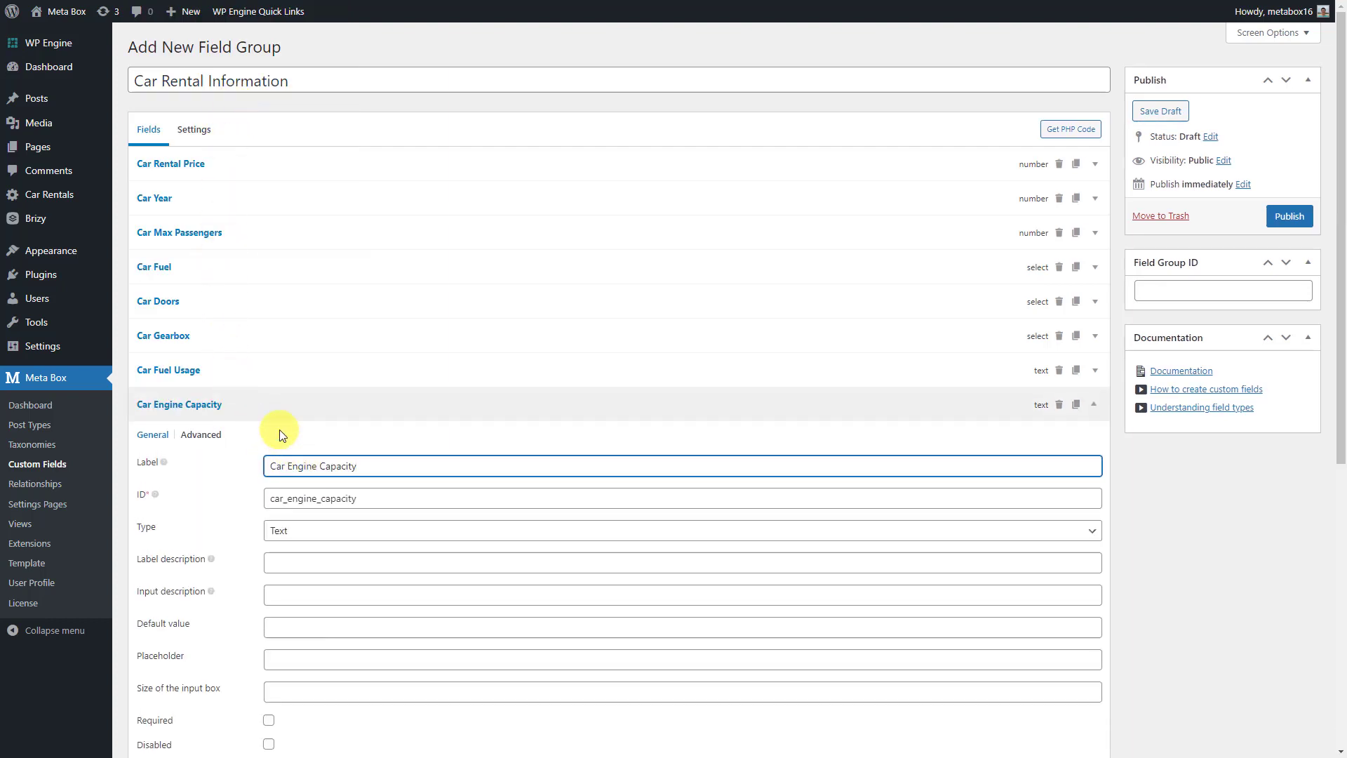
left_click(264, 411)
Step: Add Text fields labelled 'Car Max Luggage' and 'Car Mileage'
left_click(170, 444)
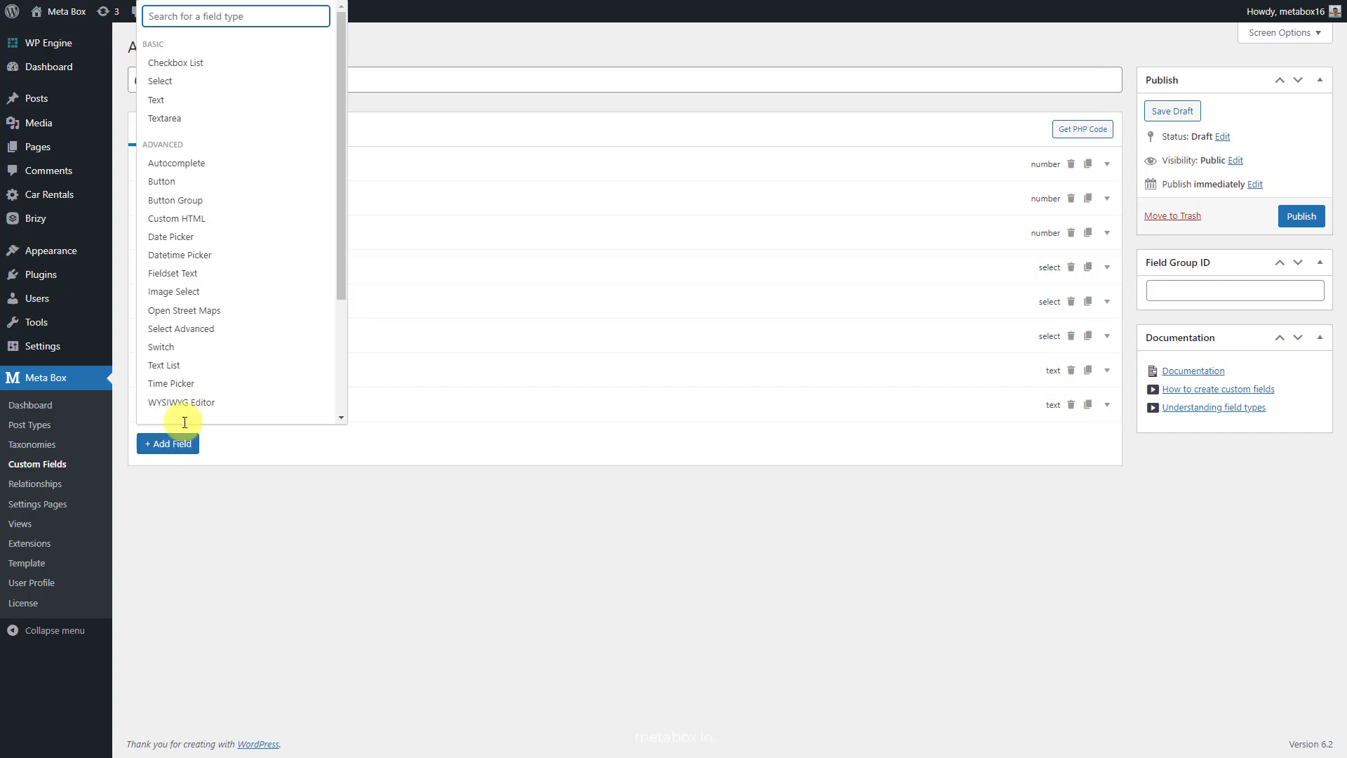
left_click(199, 101)
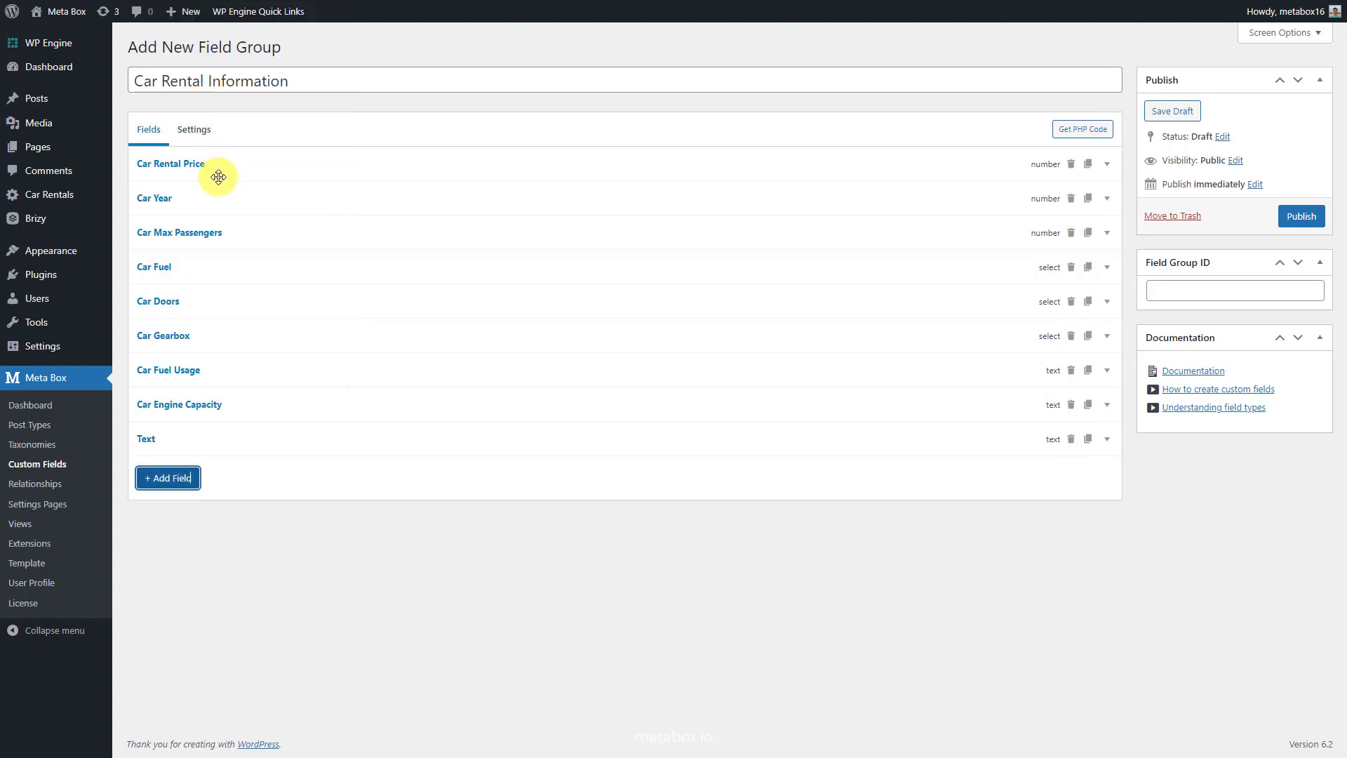
left_click(241, 436)
double_click(305, 499)
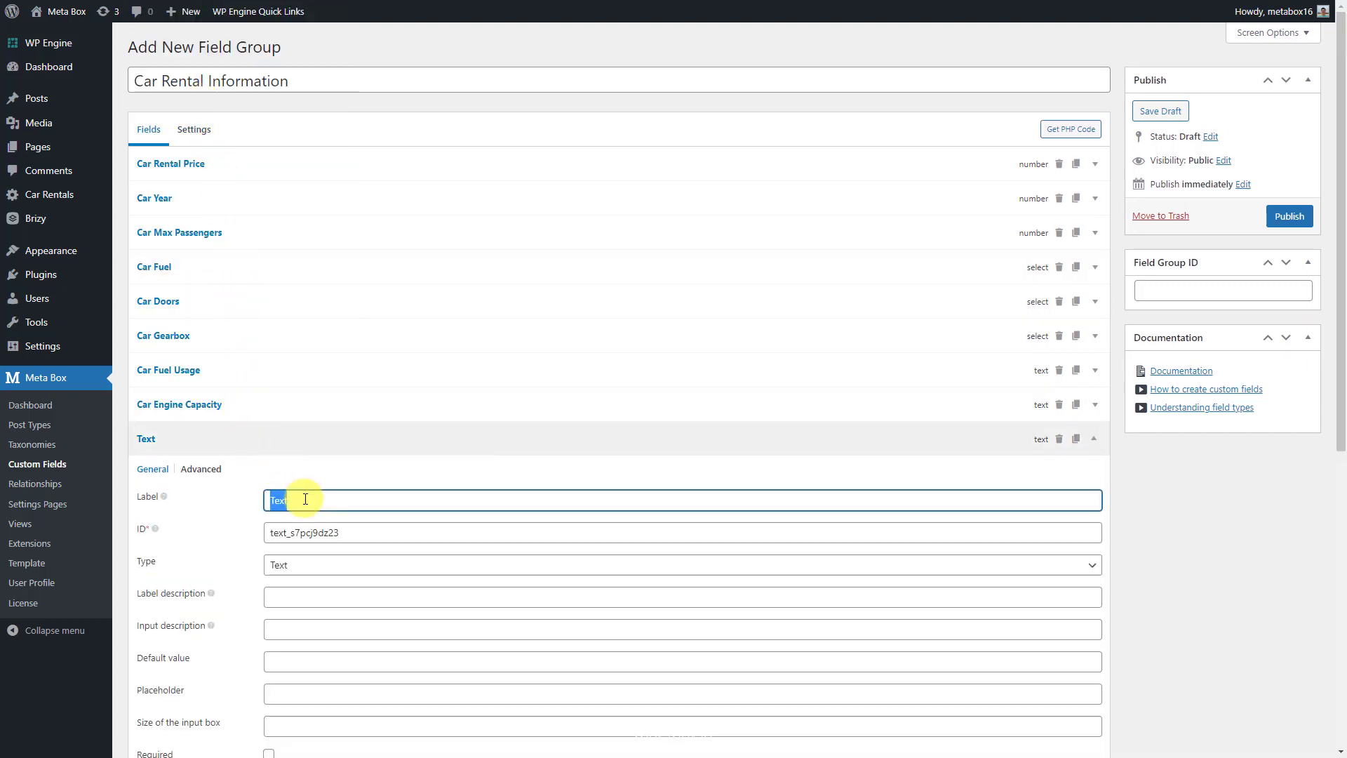
type("Car Max Luggage")
left_click(259, 442)
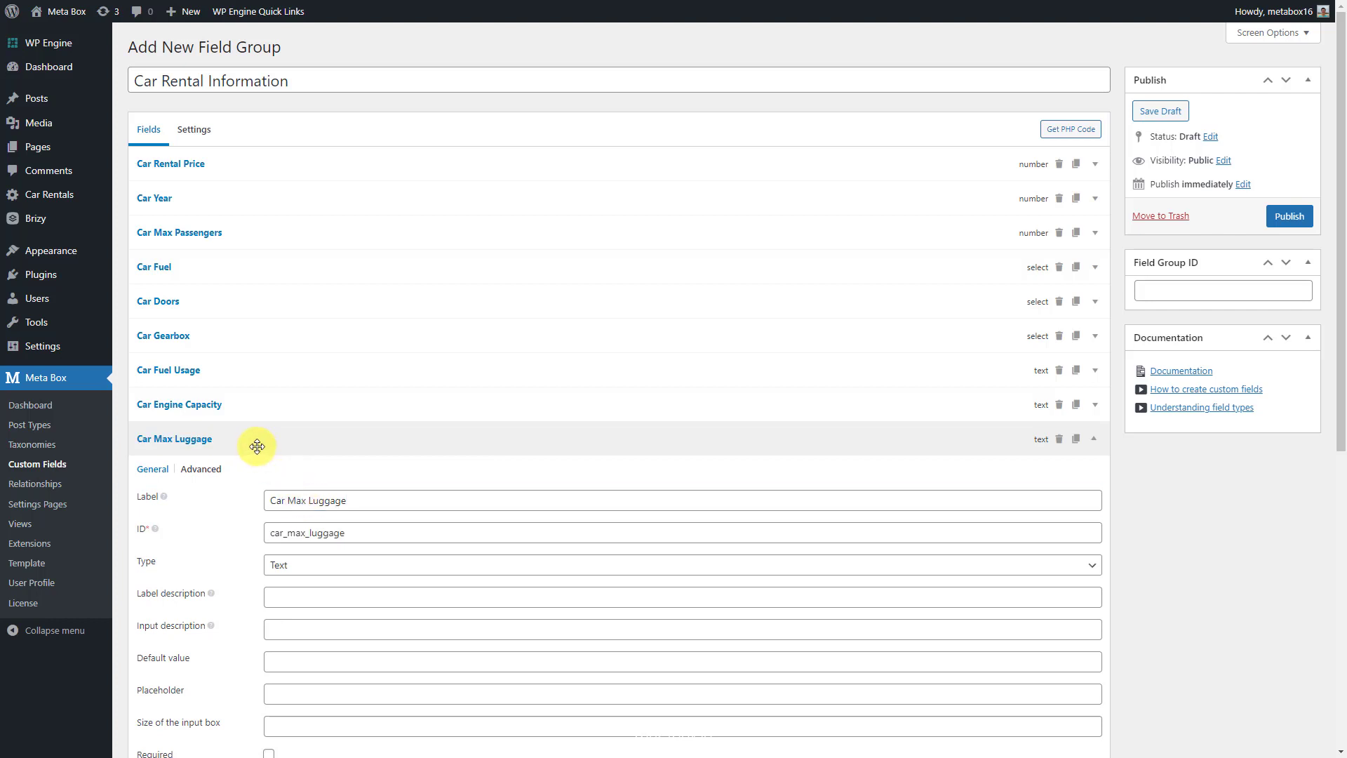
left_click(186, 480)
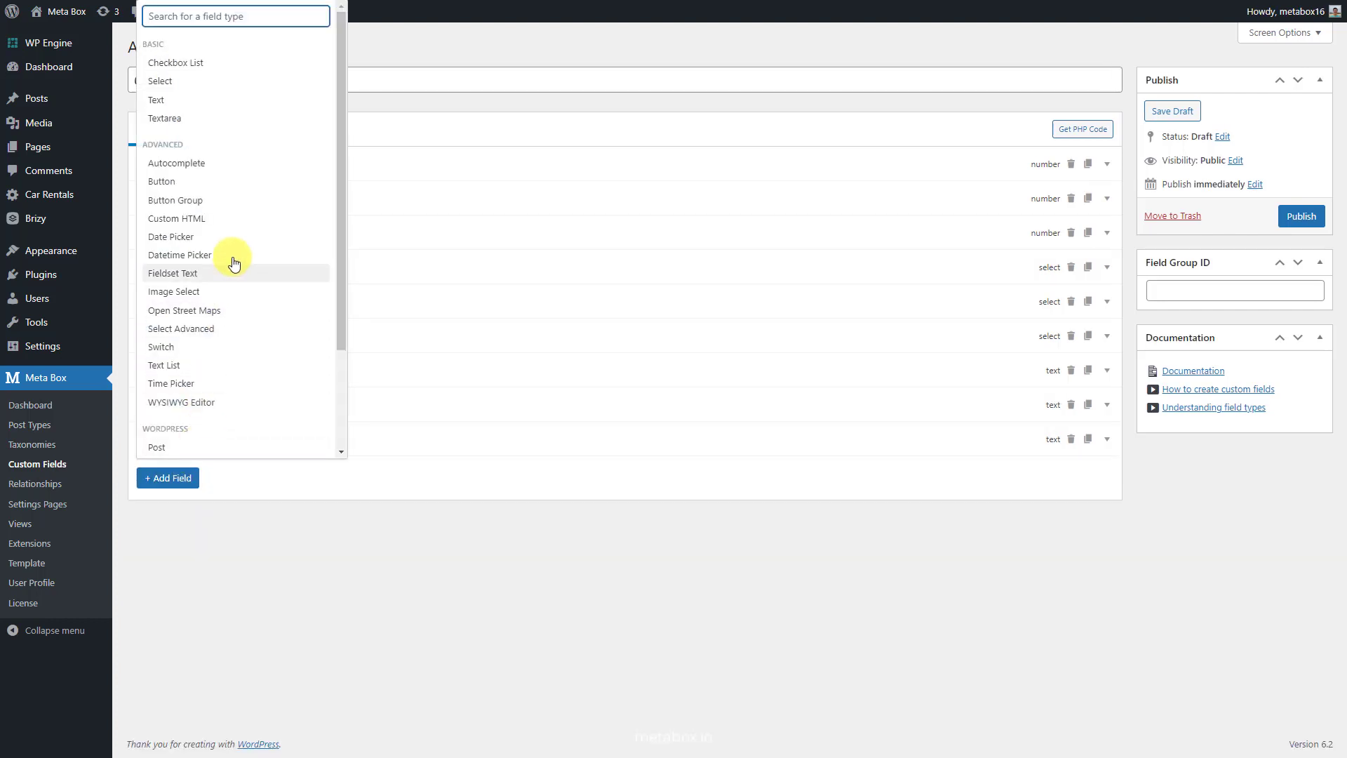
left_click(234, 101)
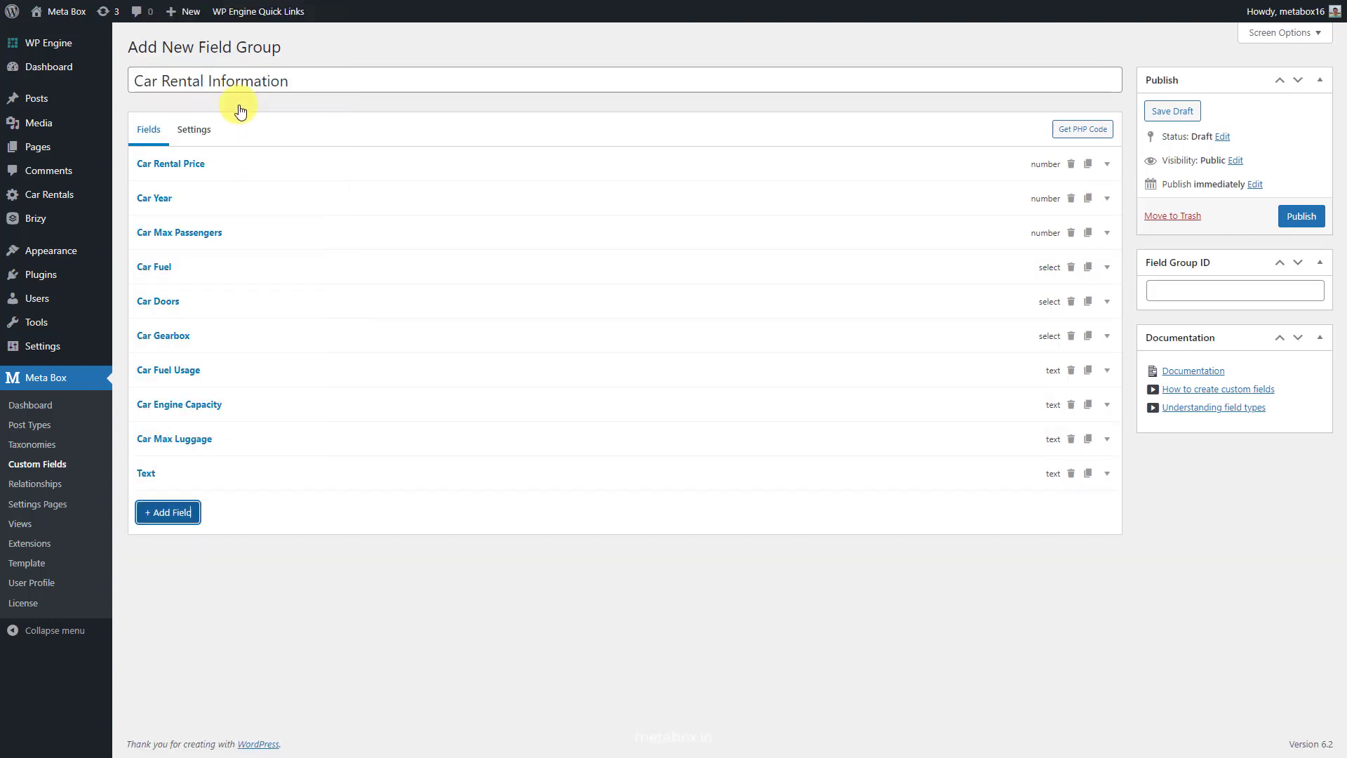
left_click(253, 473)
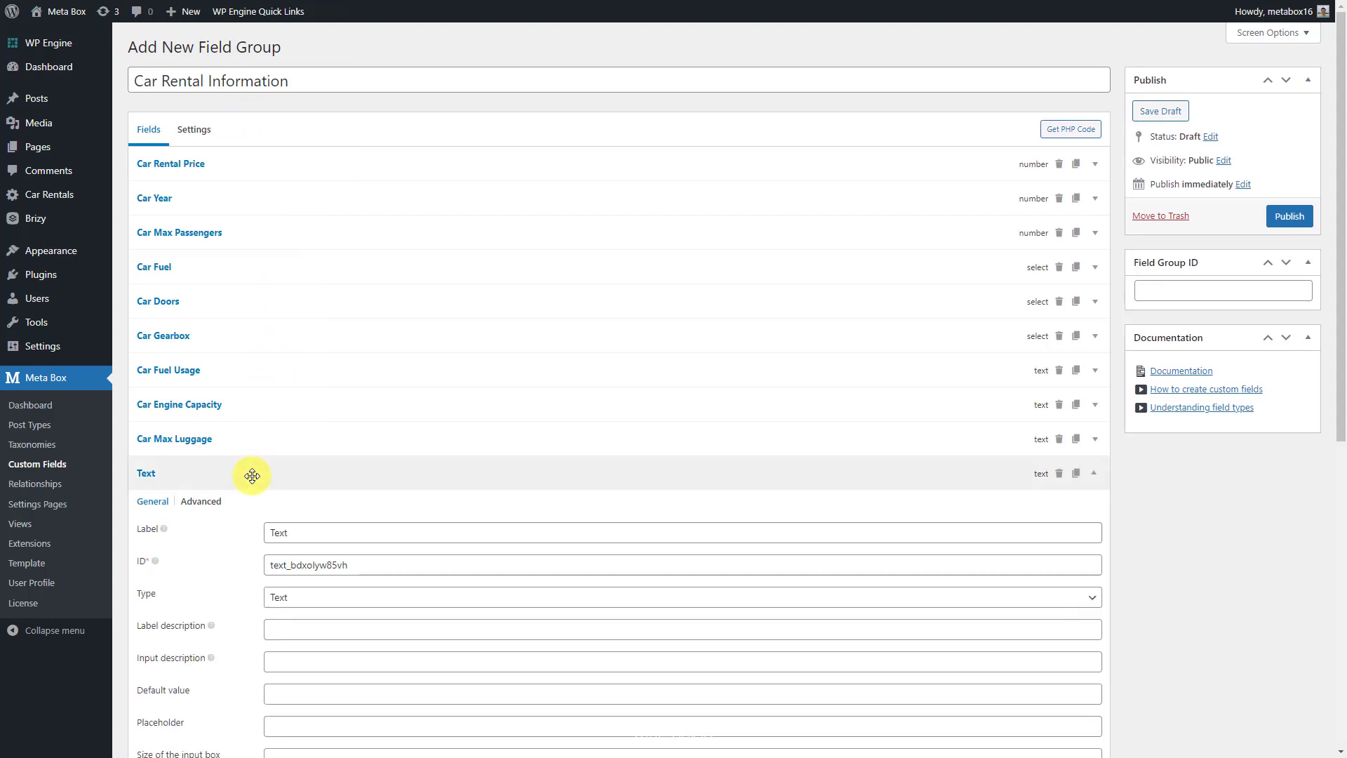
double_click(284, 535)
type("Car Mileage")
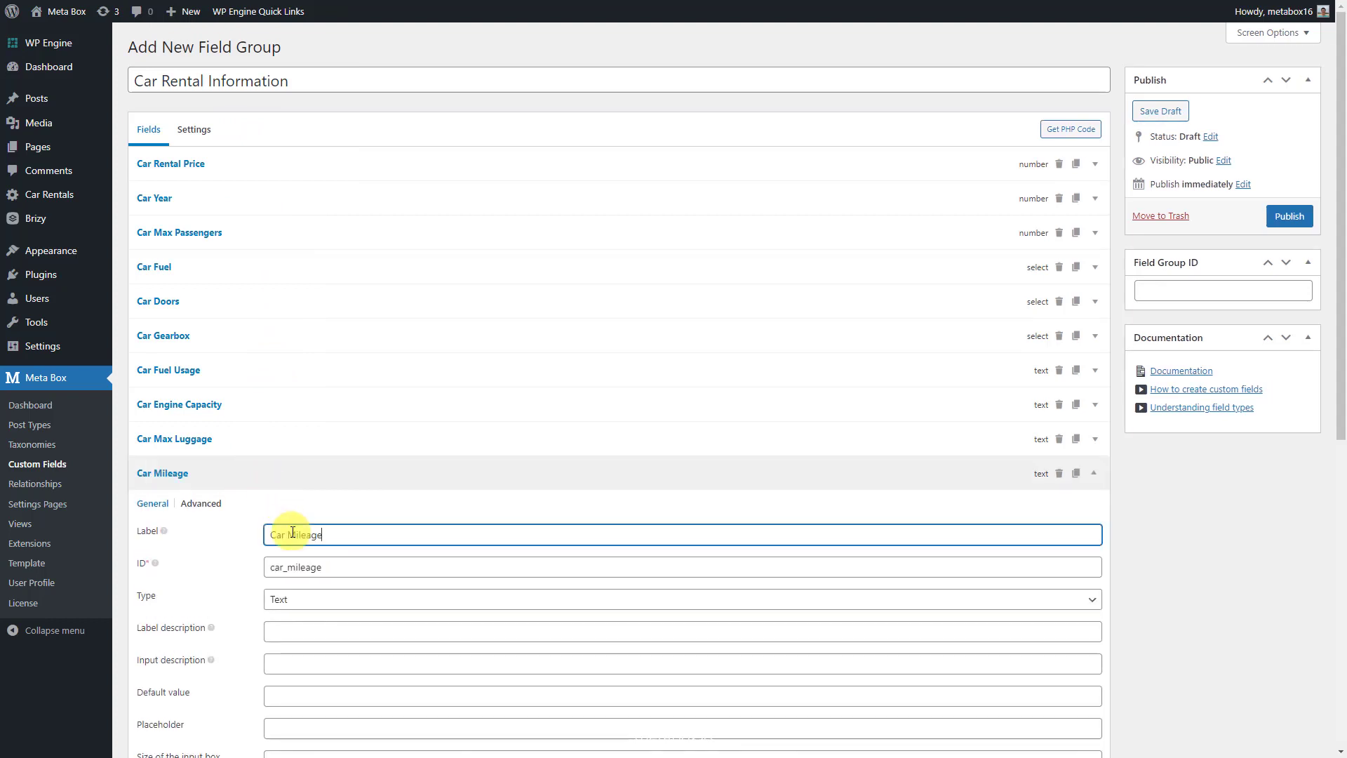
left_click(258, 479)
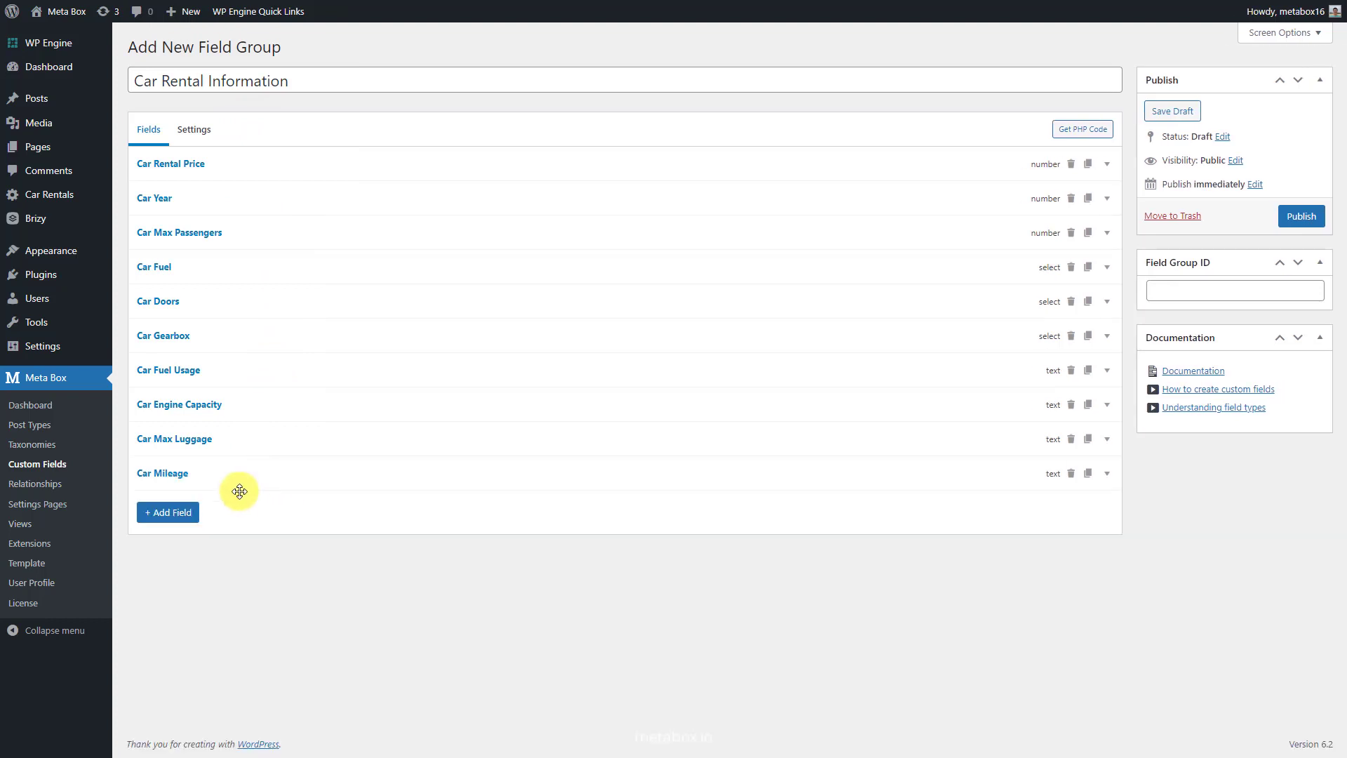
Step: Add an Image Advanced field labelled 'Car Gallery'
left_click(189, 513)
type("im")
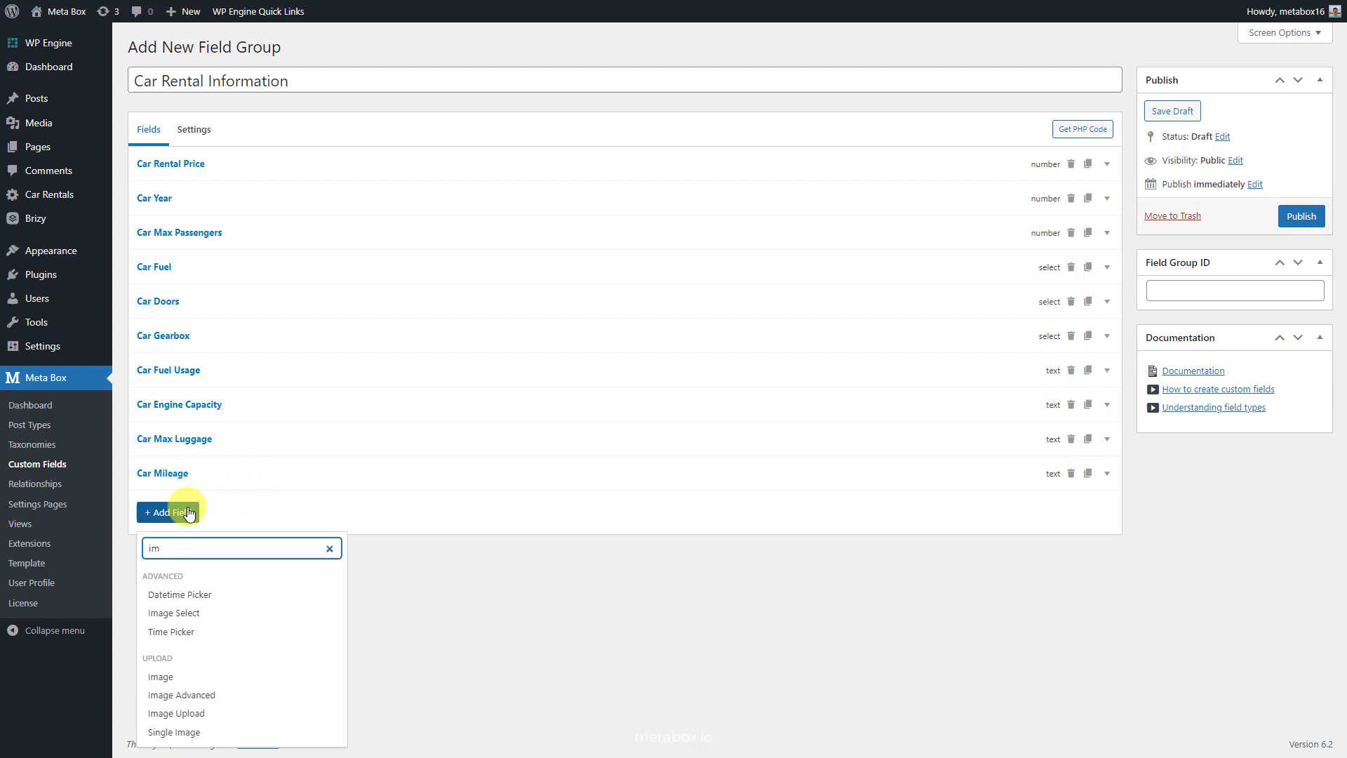
left_click(209, 695)
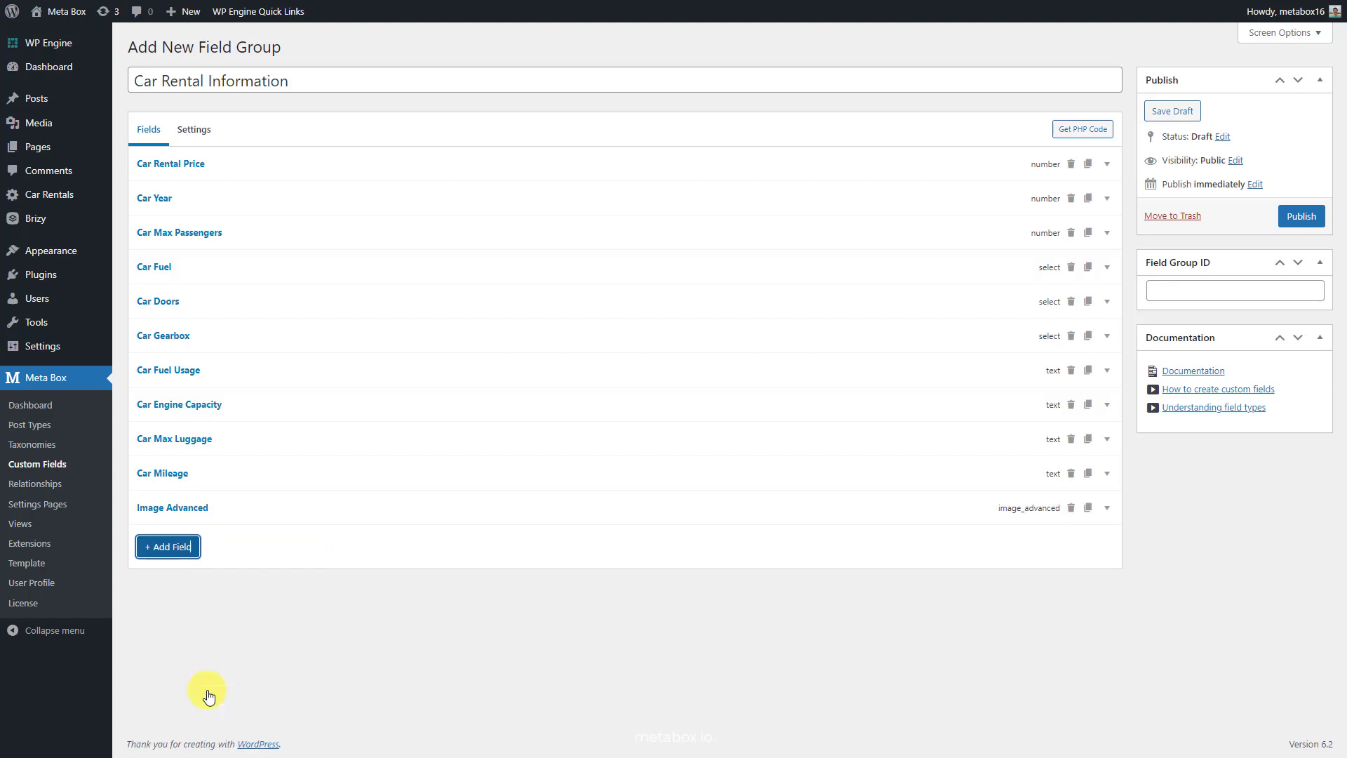
left_click(264, 513)
triple_click(356, 569)
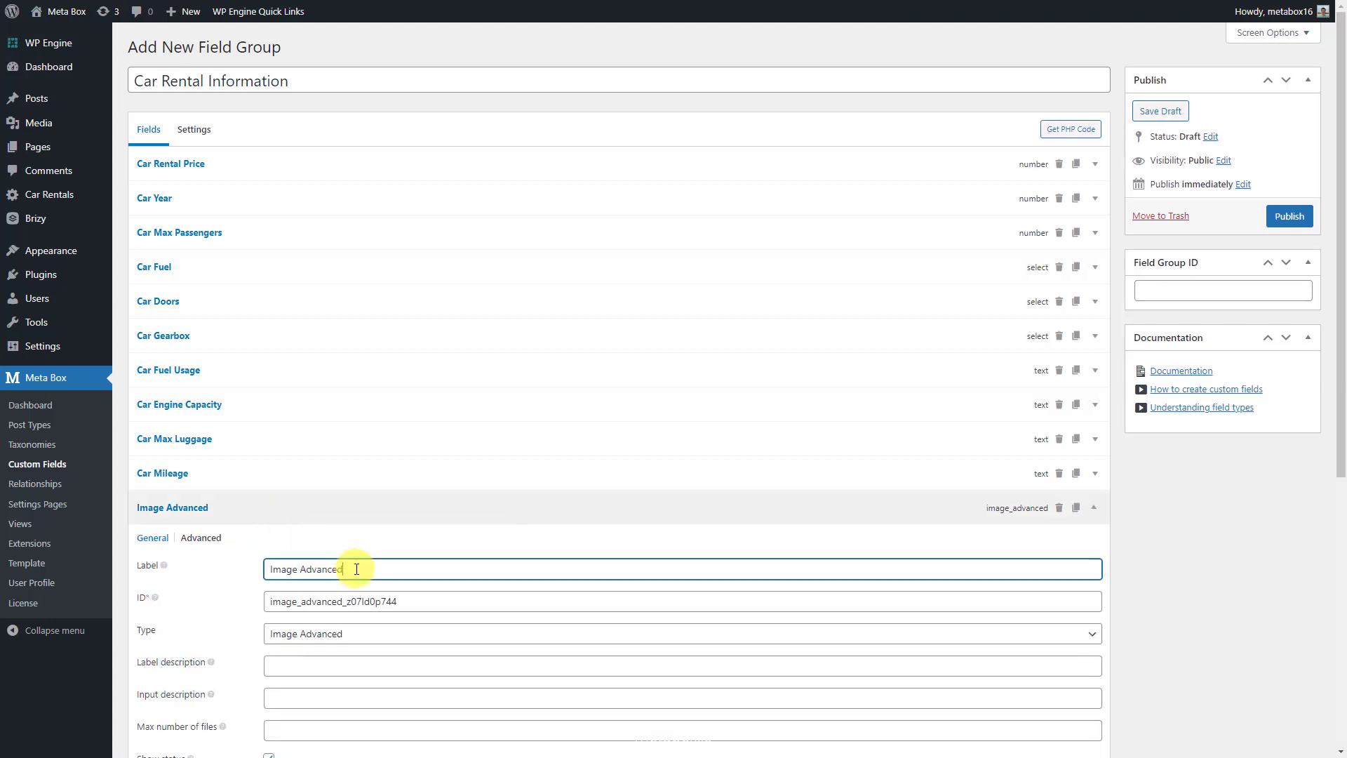
type("Car Gallery")
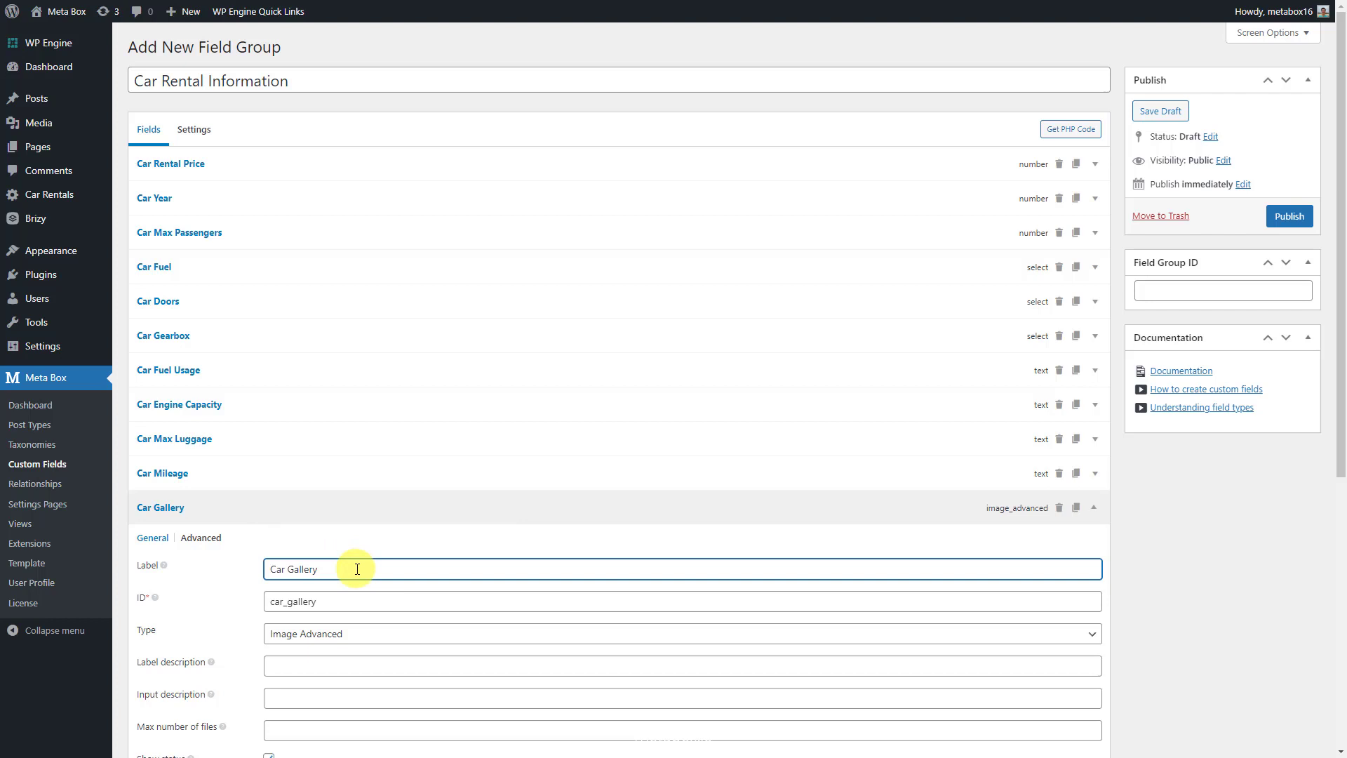
left_click(325, 511)
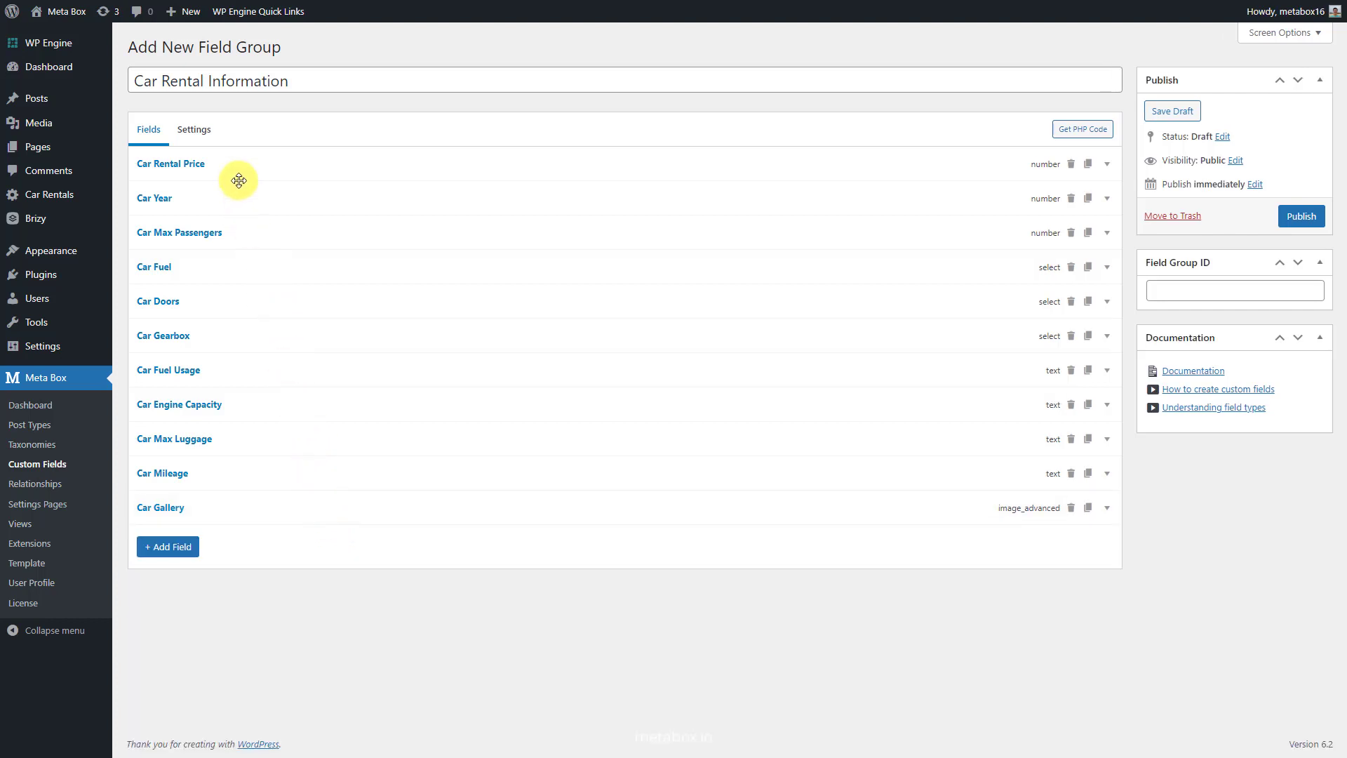
Step: Change the field group's location from Post to the Car Rental post type and publish it
left_click(204, 139)
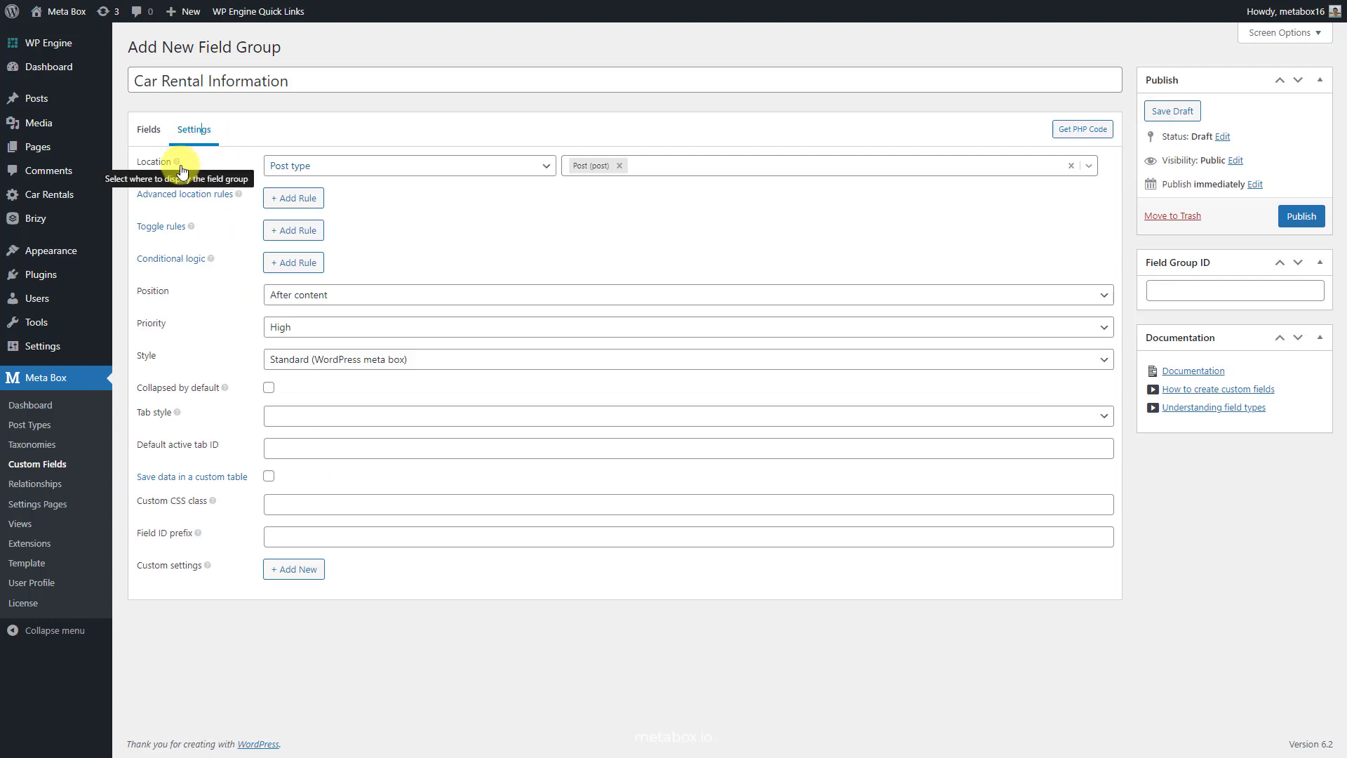
left_click(614, 168)
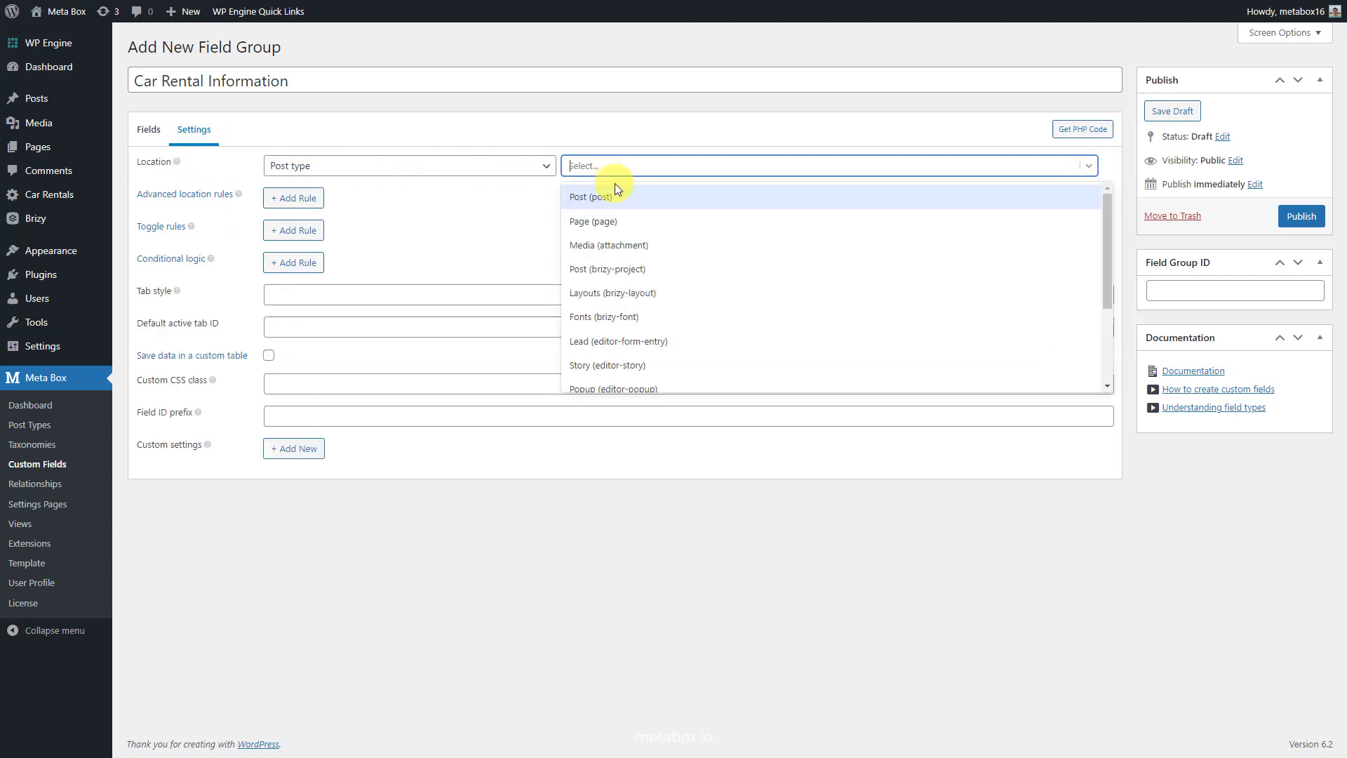
scroll(614, 211, "down", 5)
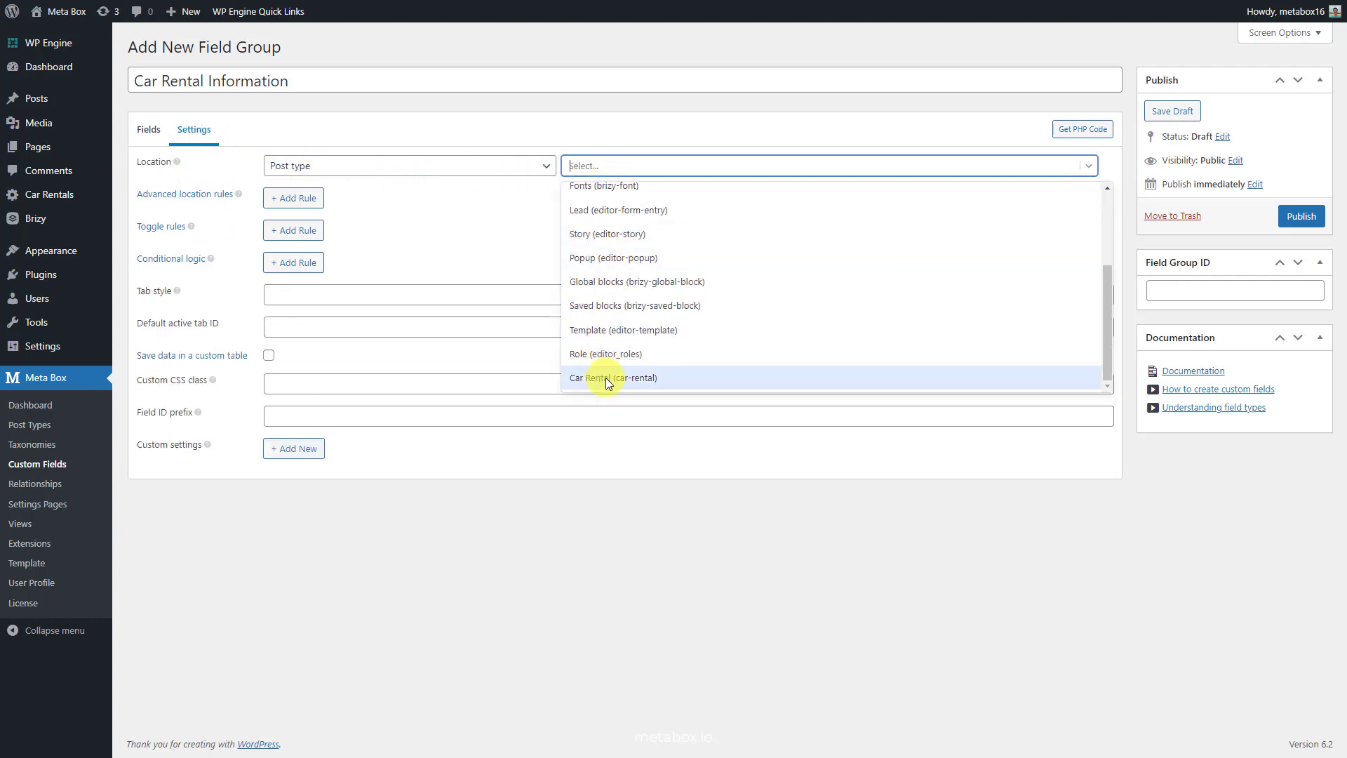
left_click(608, 379)
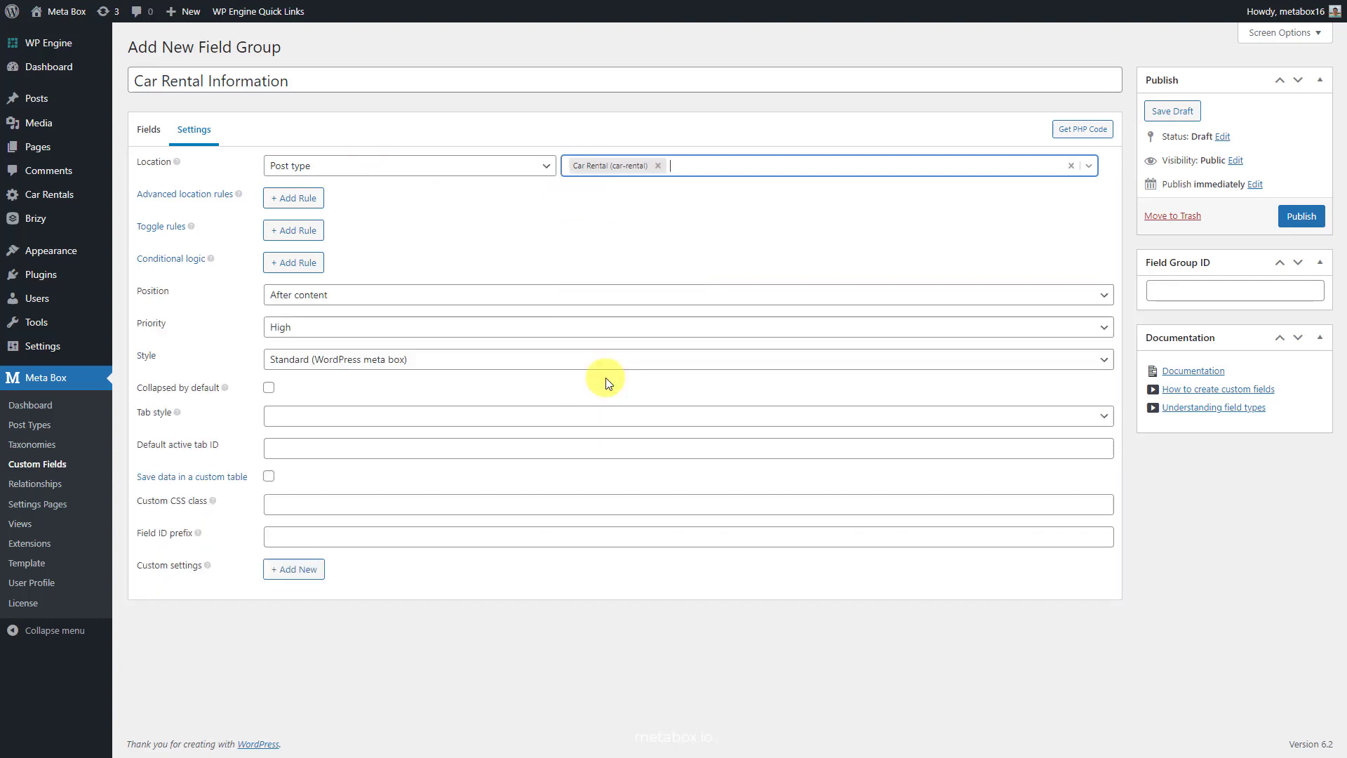
left_click(1300, 214)
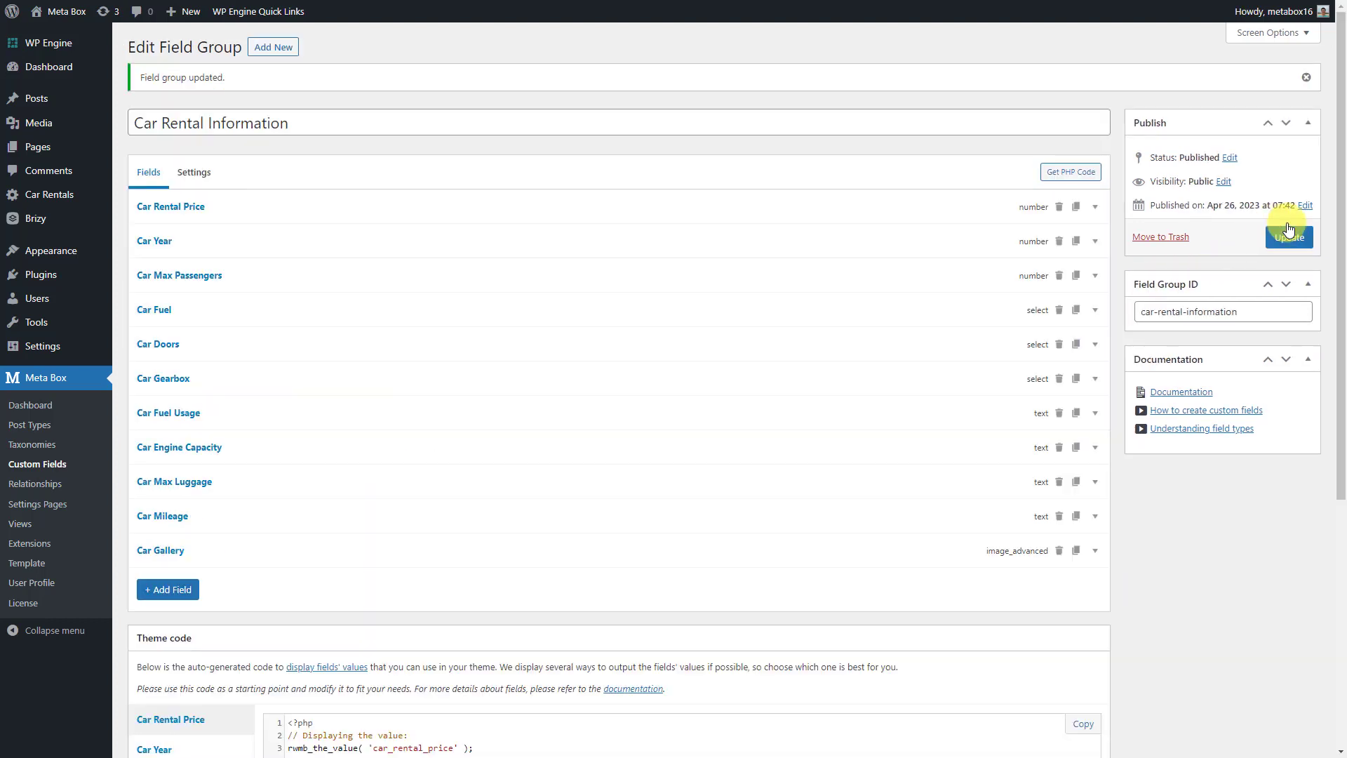
Step: Start a new Car Rental titled 'Mercedes-AMG G63' and paste in its description paragraph
mouse_move(84, 194)
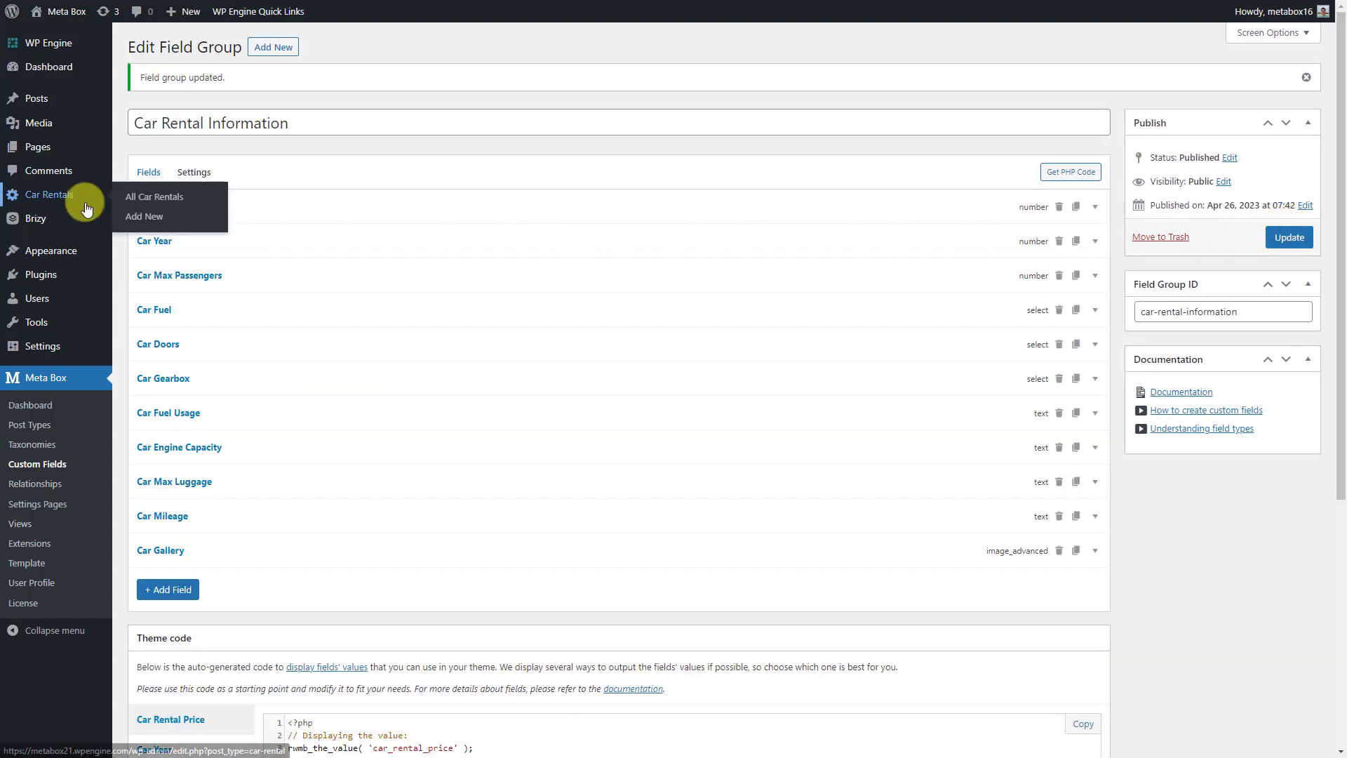
left_click(133, 219)
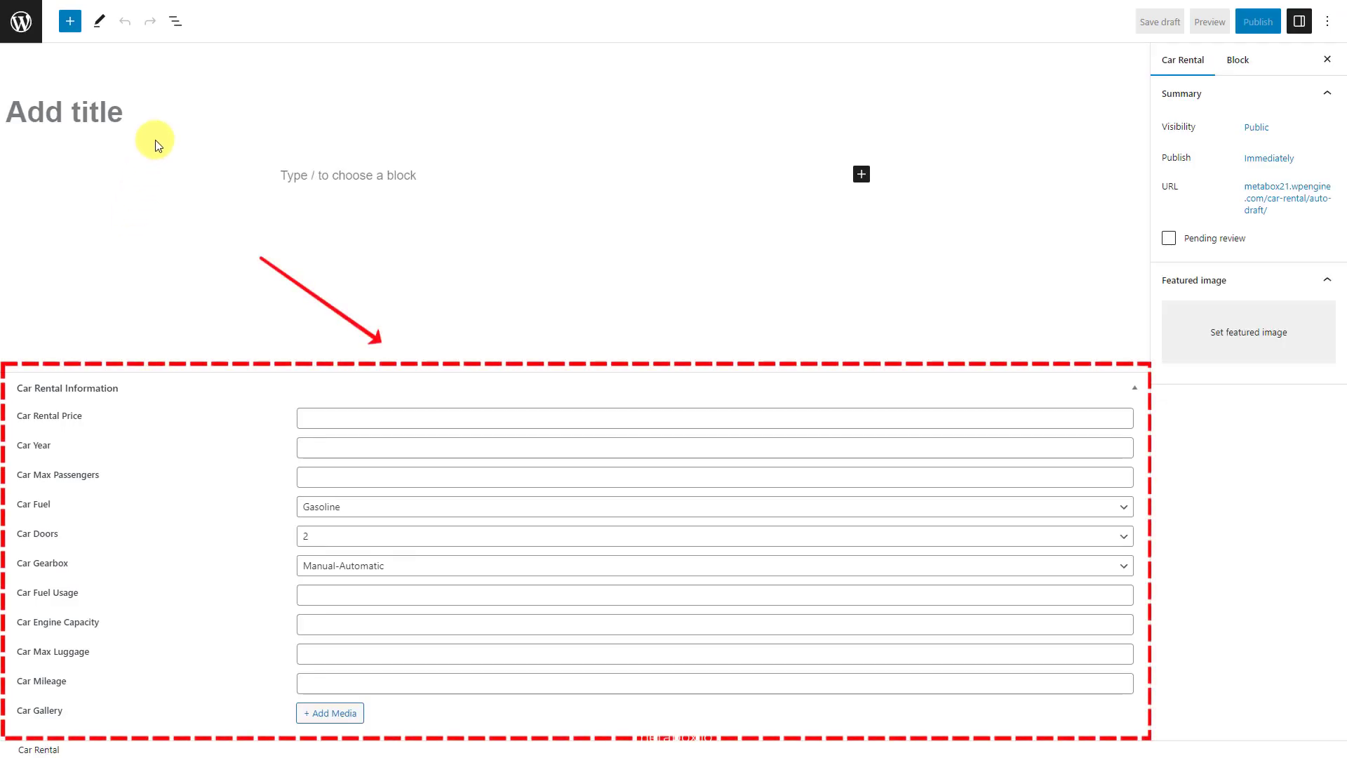
left_click(159, 113)
type("Mercedes-AMG G63")
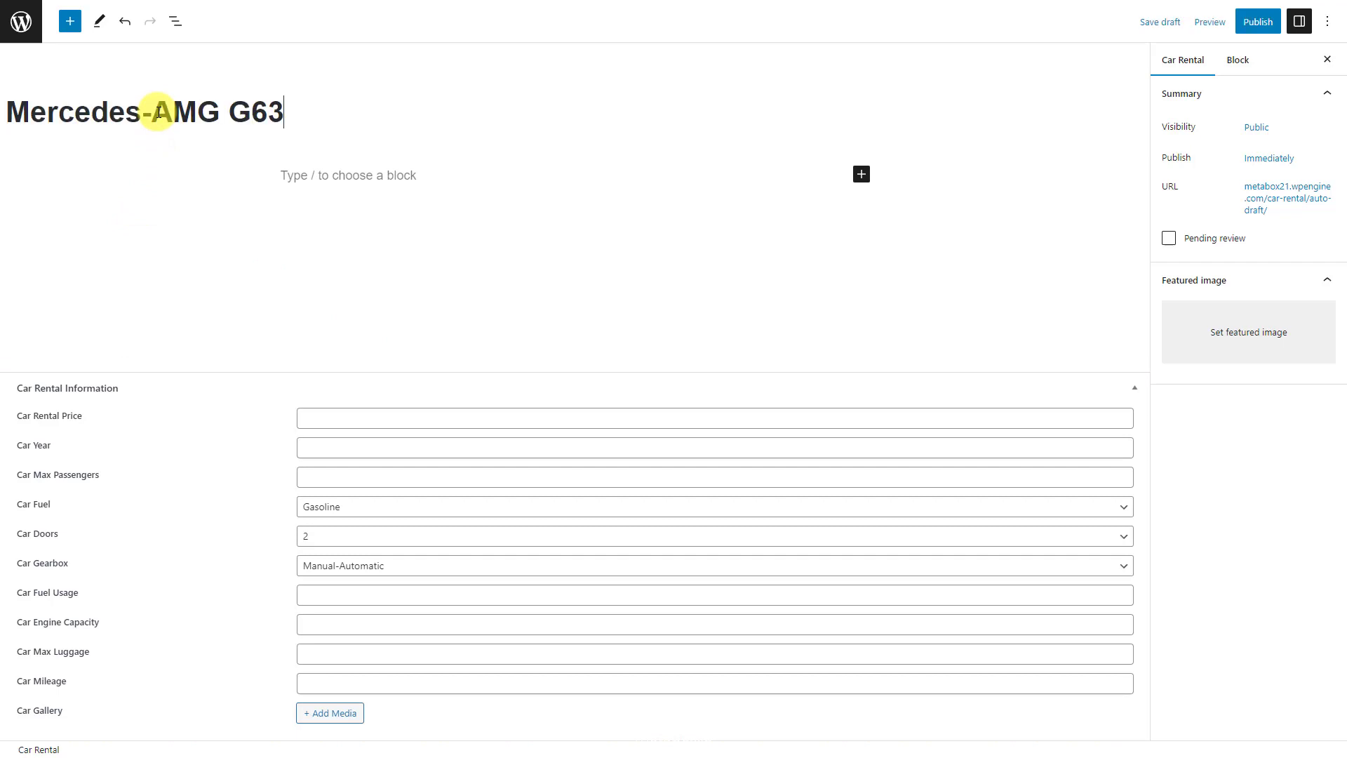
left_click(297, 173)
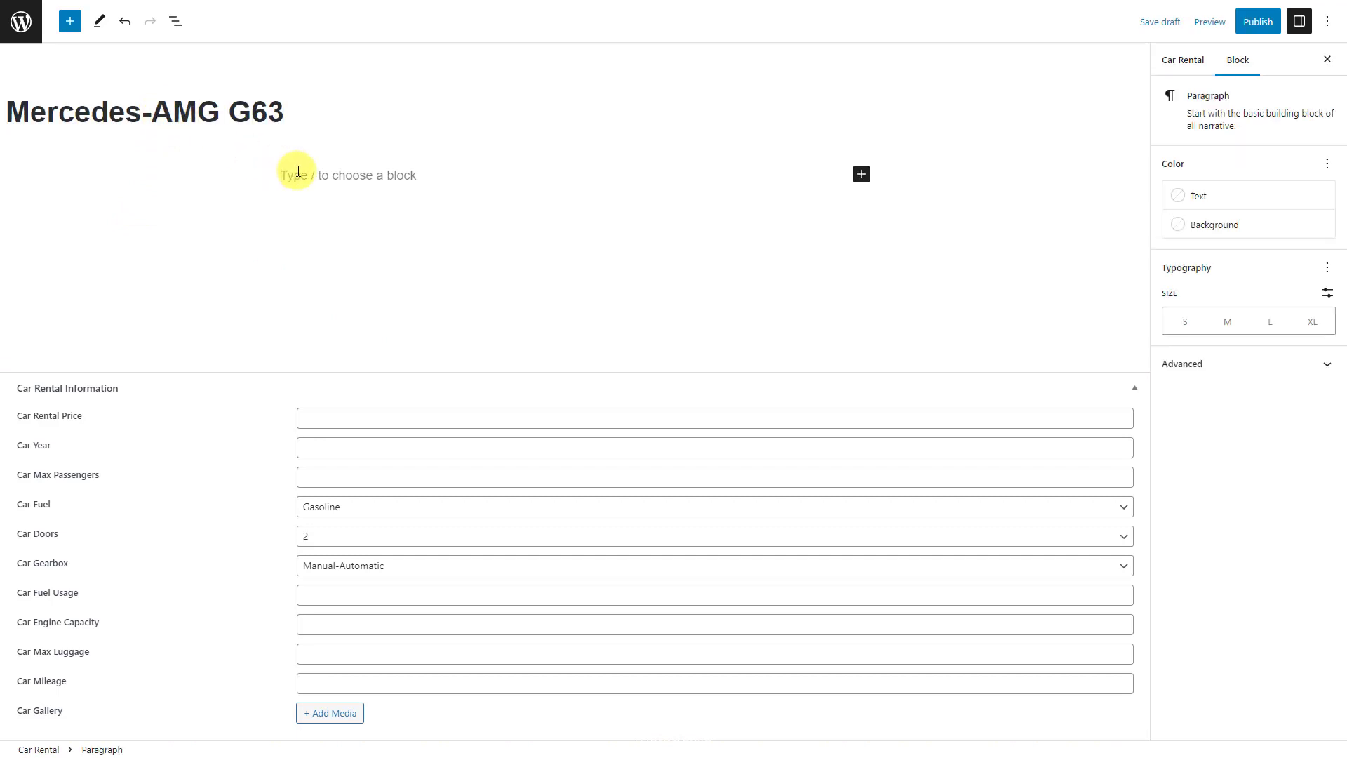
type("With 577 handcrafted horses, the AMG G 63 is a legend raised to a higher power for a new era. Advanced luxury, unwavering confidence, and extensive individualization let you create a G that's at ease in any corner of the world.")
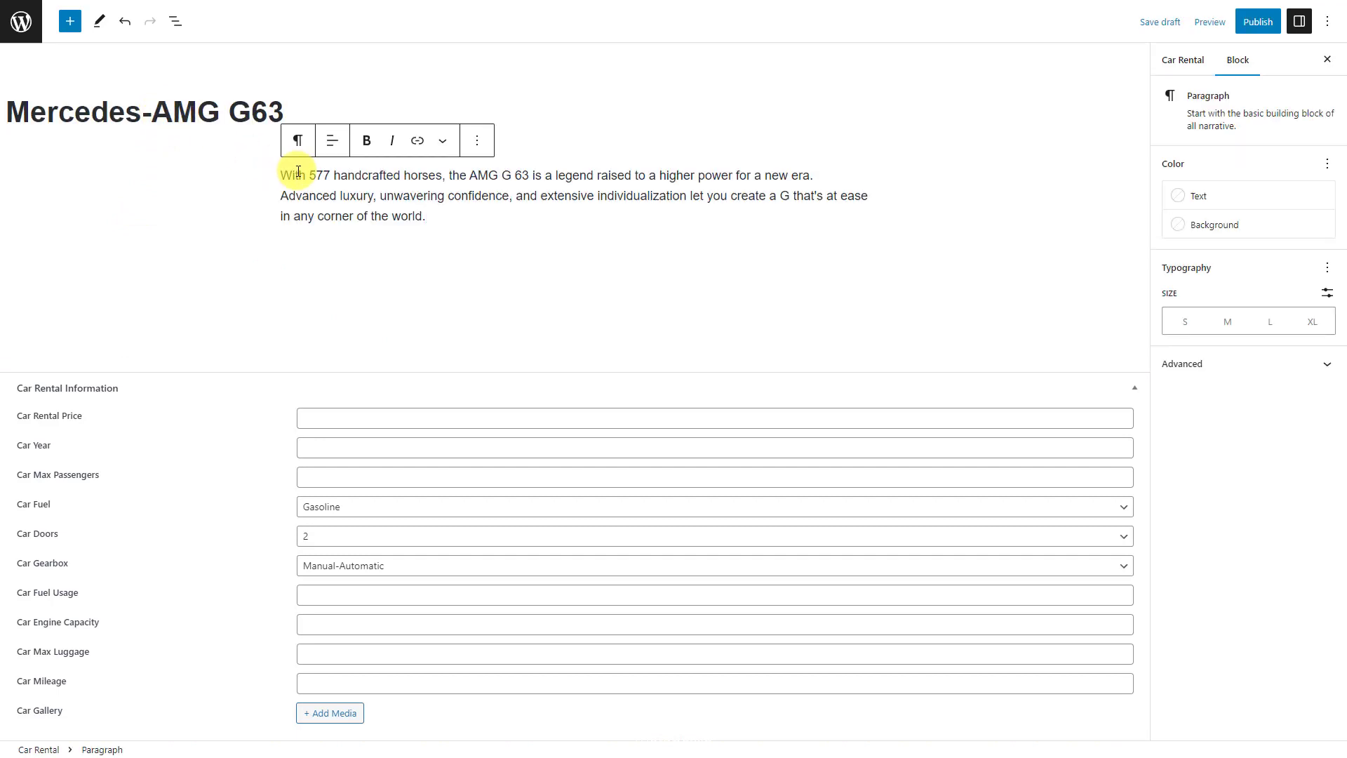
Step: Enter price 300, year 2023, 2 passengers, Biodiesel fuel, 4 doors and Tiptronic gearbox
left_click(382, 418)
type("300")
left_click(386, 447)
type("2023")
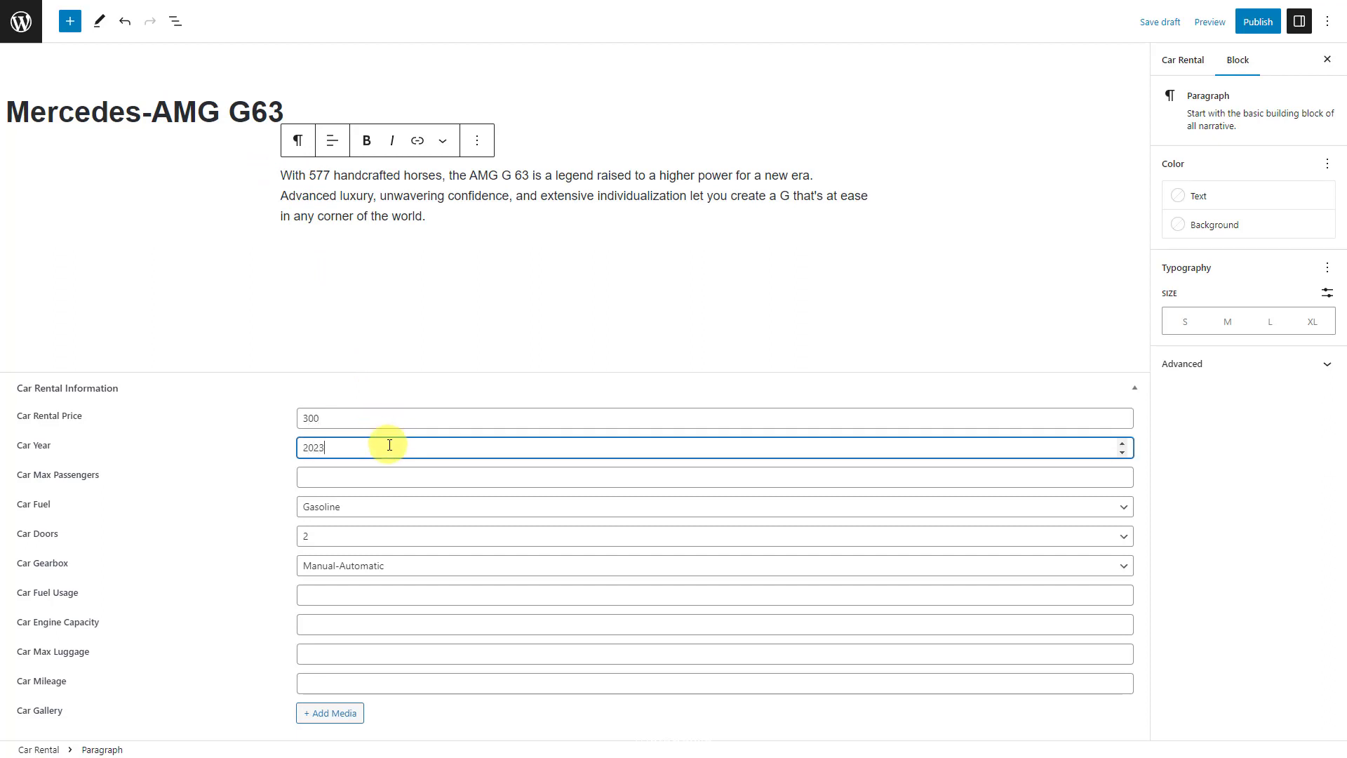
left_click(391, 477)
type("2")
left_click(393, 505)
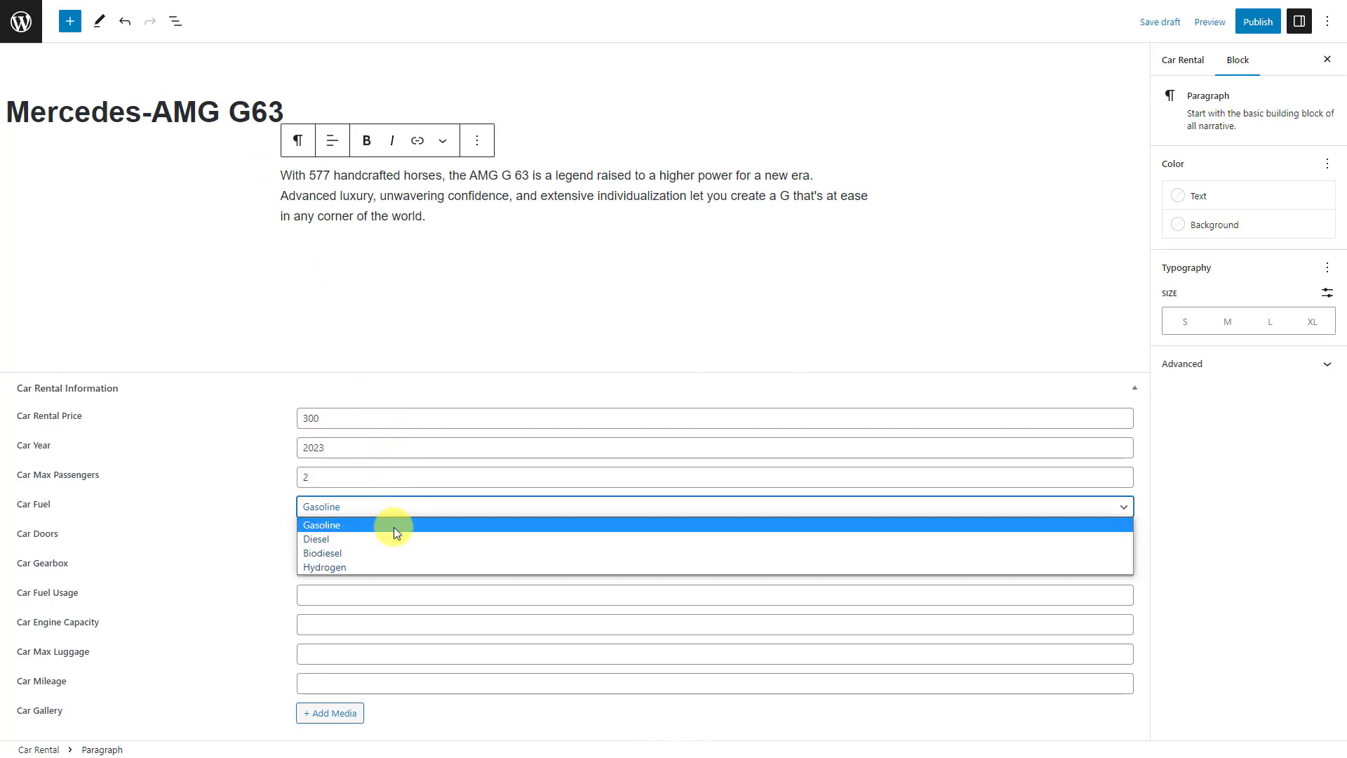
left_click(390, 549)
left_click(392, 550)
left_click(391, 556)
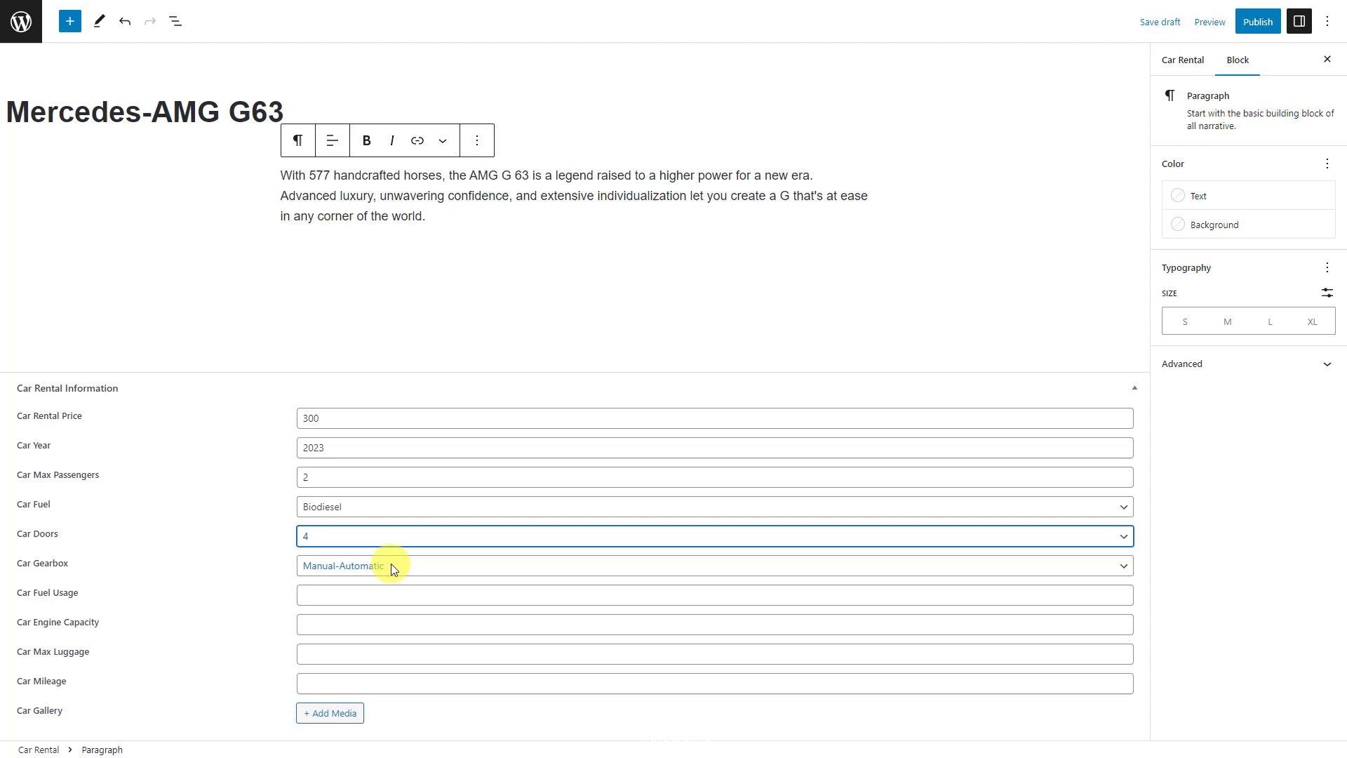
left_click(390, 563)
left_click(390, 596)
Step: Fill fuel usage 95/100km, engine capacity 2700cc, luggage '5 large Suitcas' and mileage Unlimited
left_click(391, 595)
type("95/100km")
left_click(404, 623)
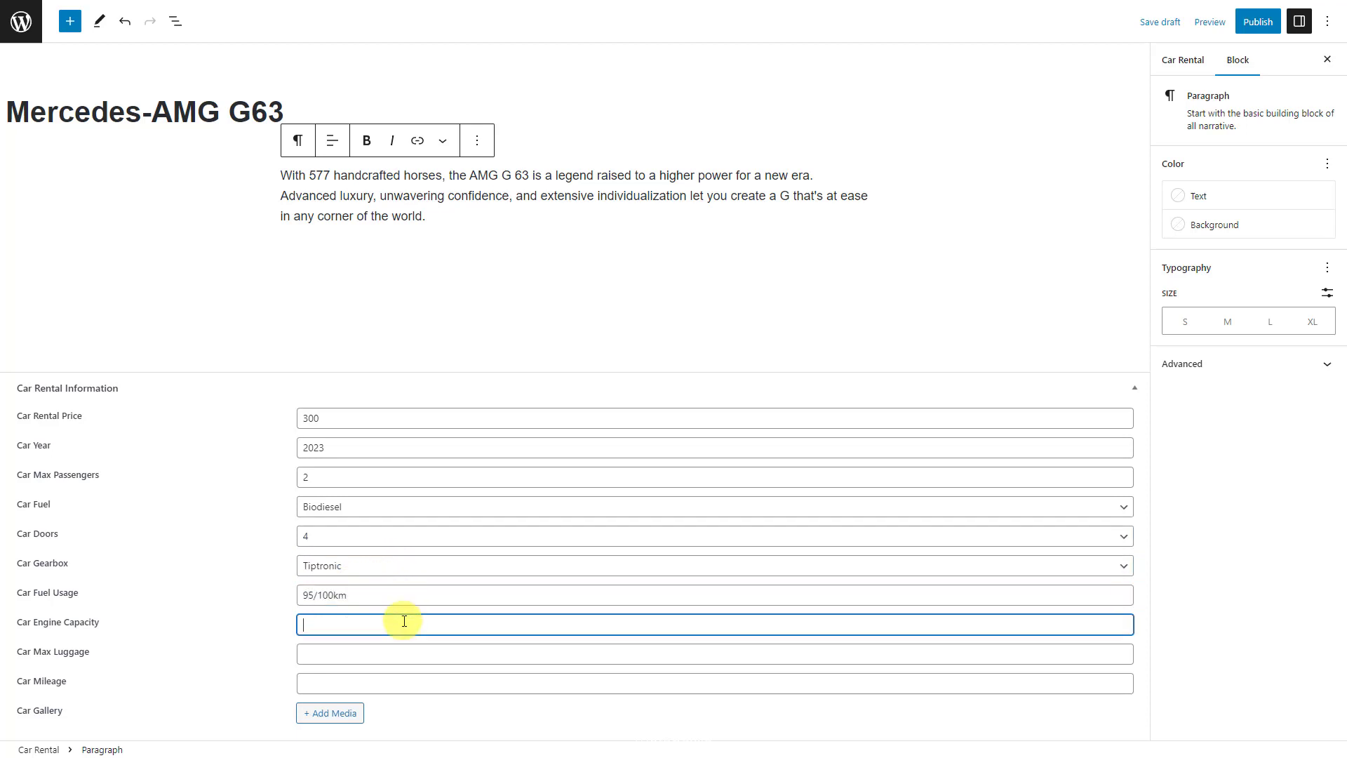
type("2700cc")
left_click(406, 653)
type("5 large")
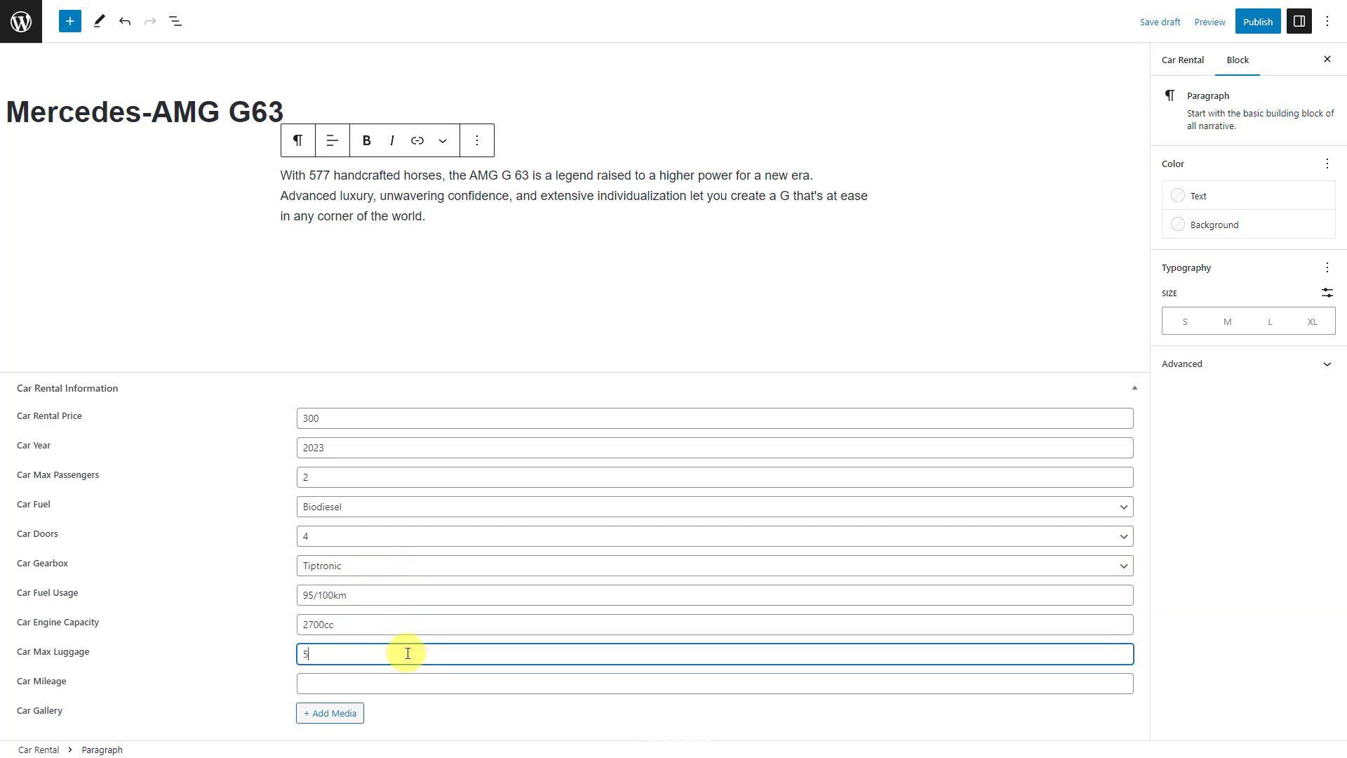
type(" Suitcase")
left_click(409, 681)
type("Unlimited")
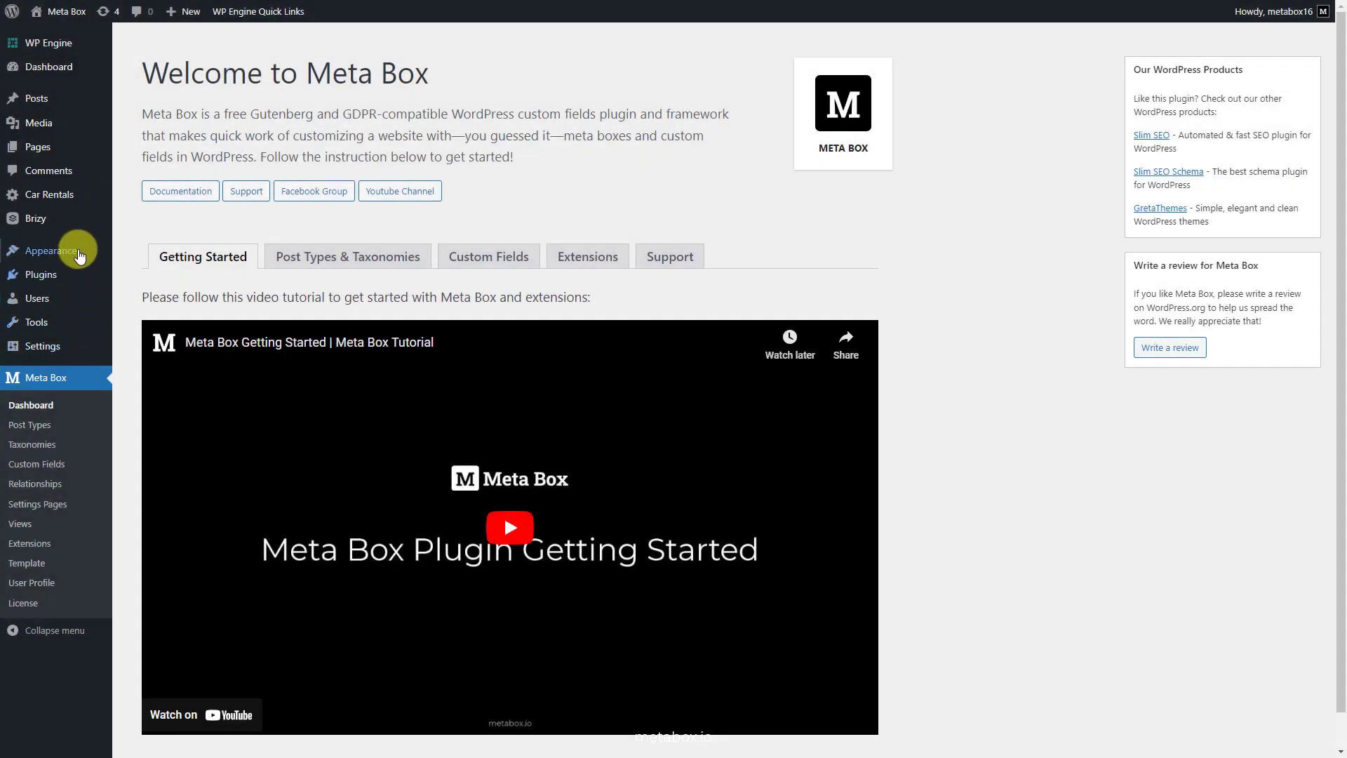
Step: Add a new Brizy template titled 'Car Rental Template'
mouse_move(71, 219)
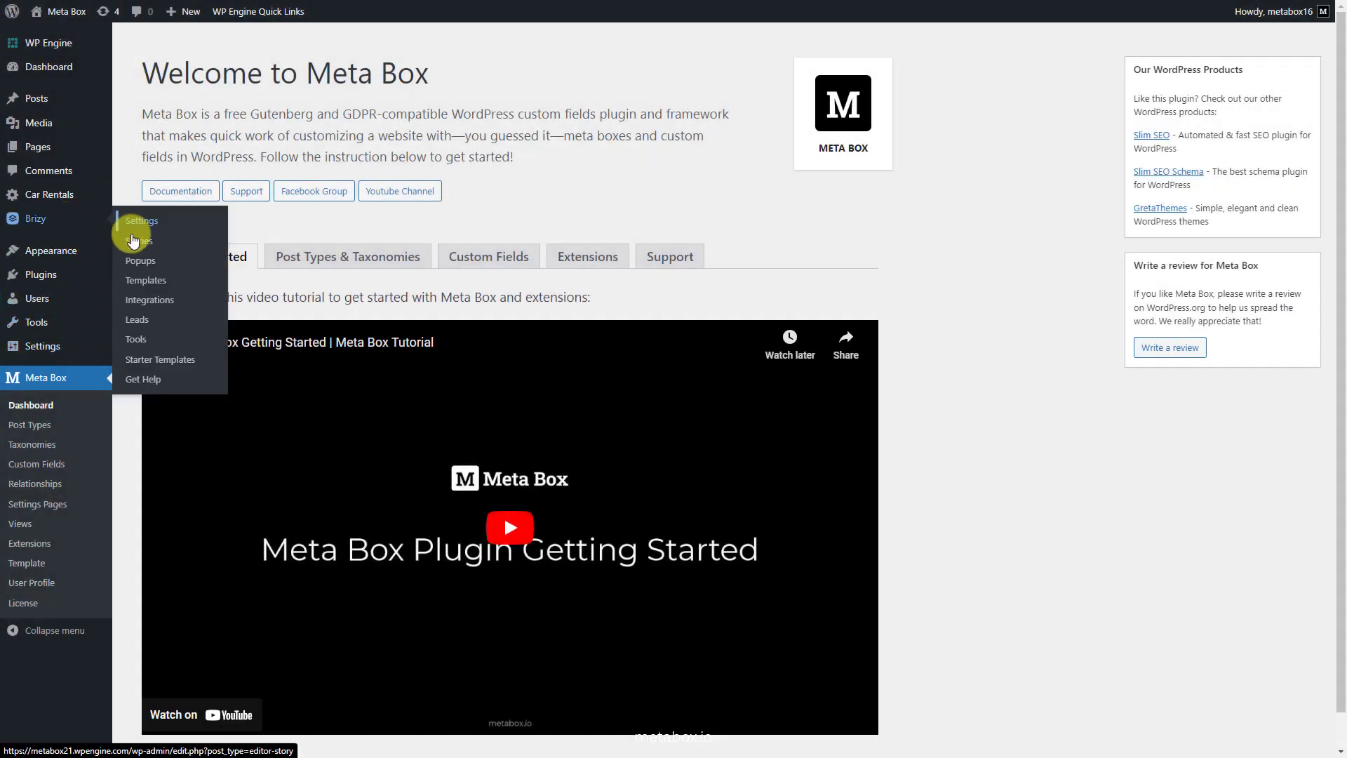
left_click(143, 281)
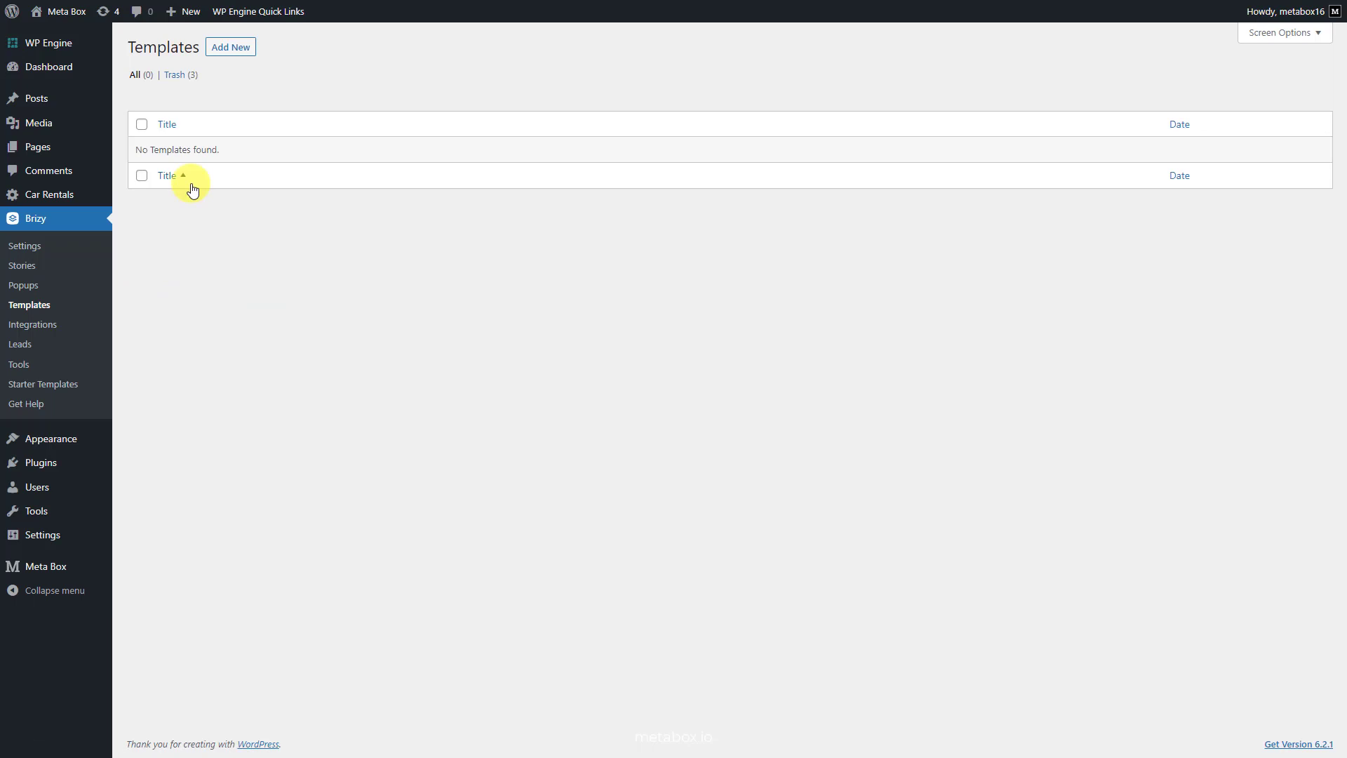
left_click(250, 58)
type("Car")
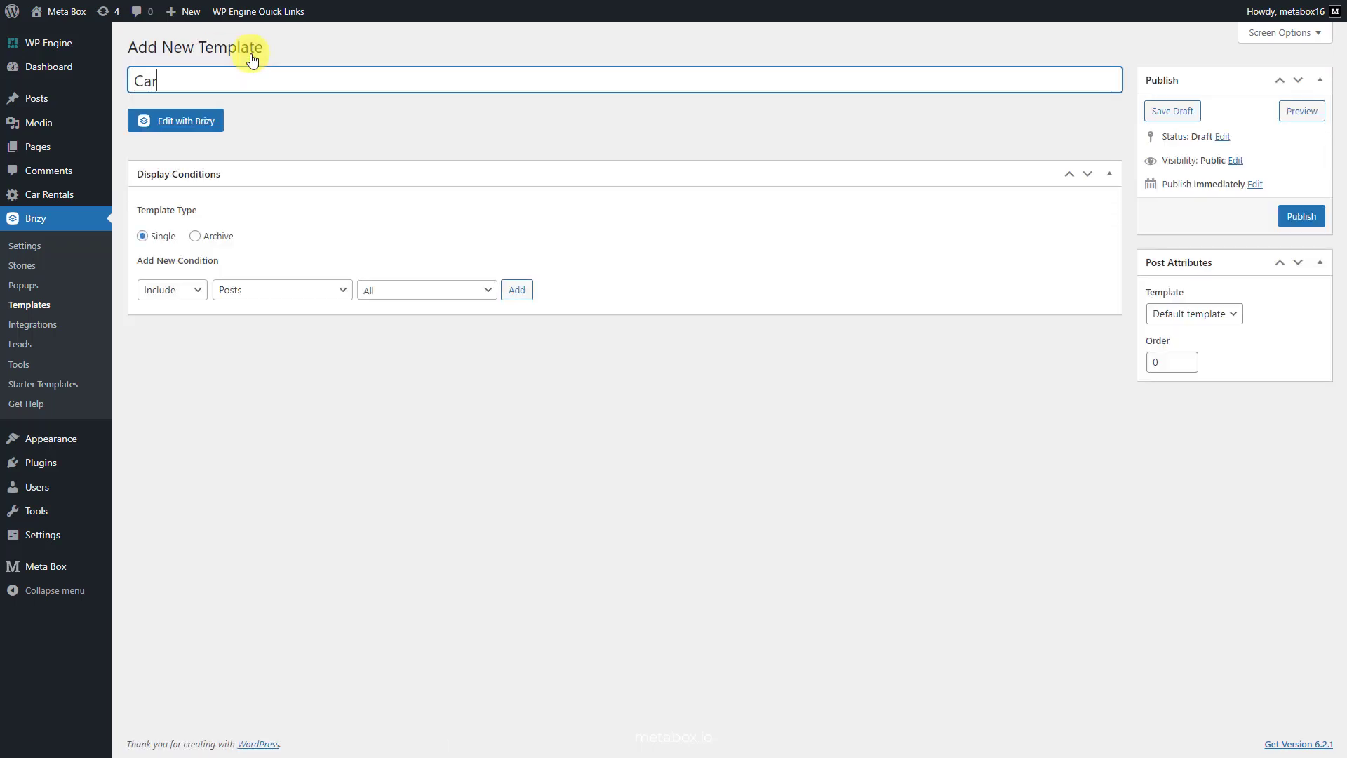
type(" Rental Template")
left_click(253, 60)
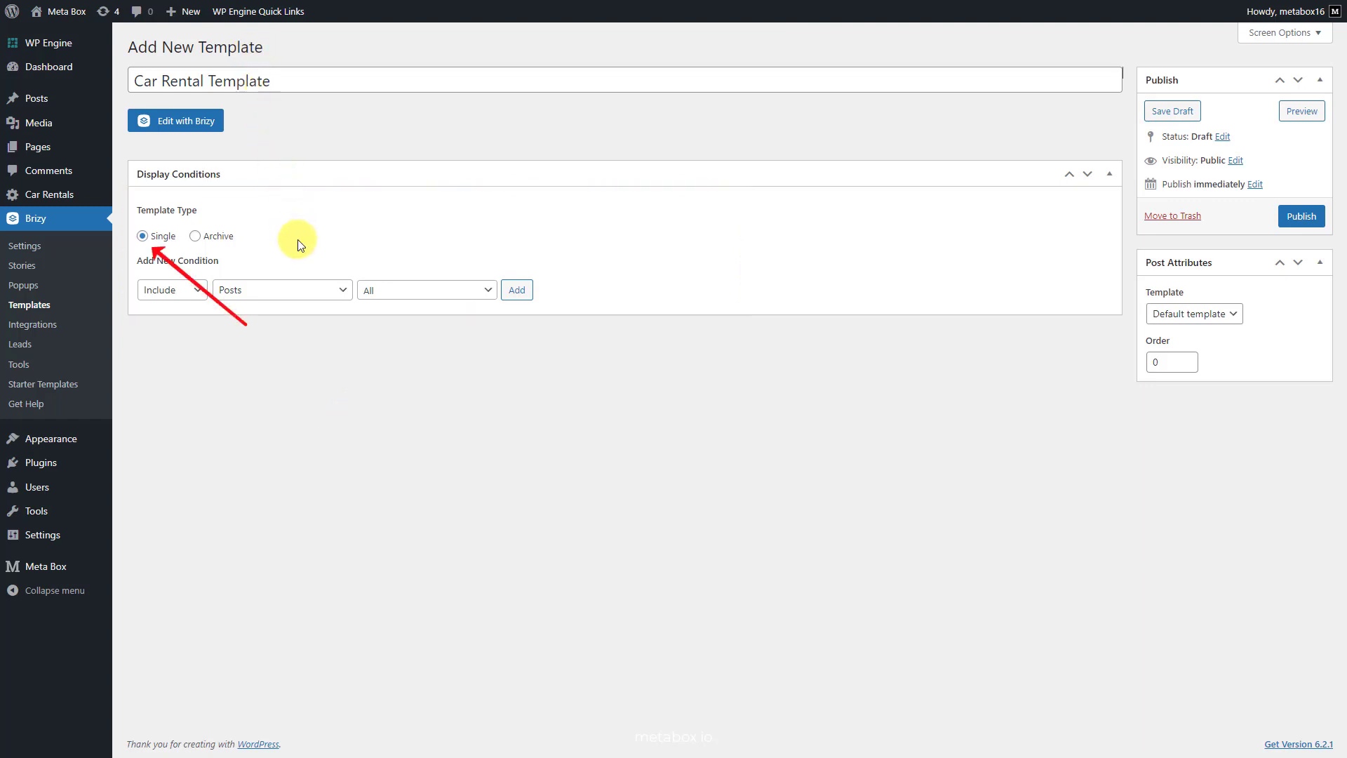
Step: Add a display condition including all Car Rentals and publish the template
left_click(313, 289)
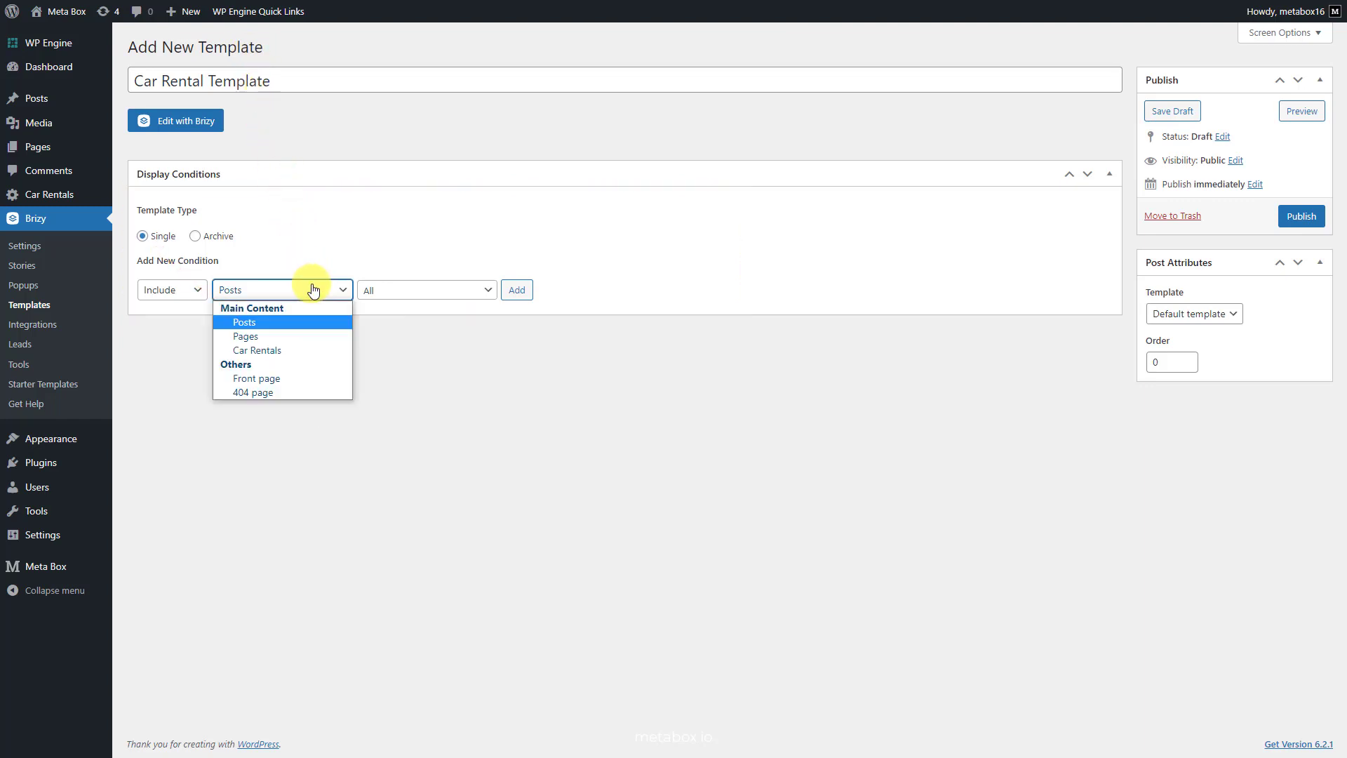
left_click(320, 351)
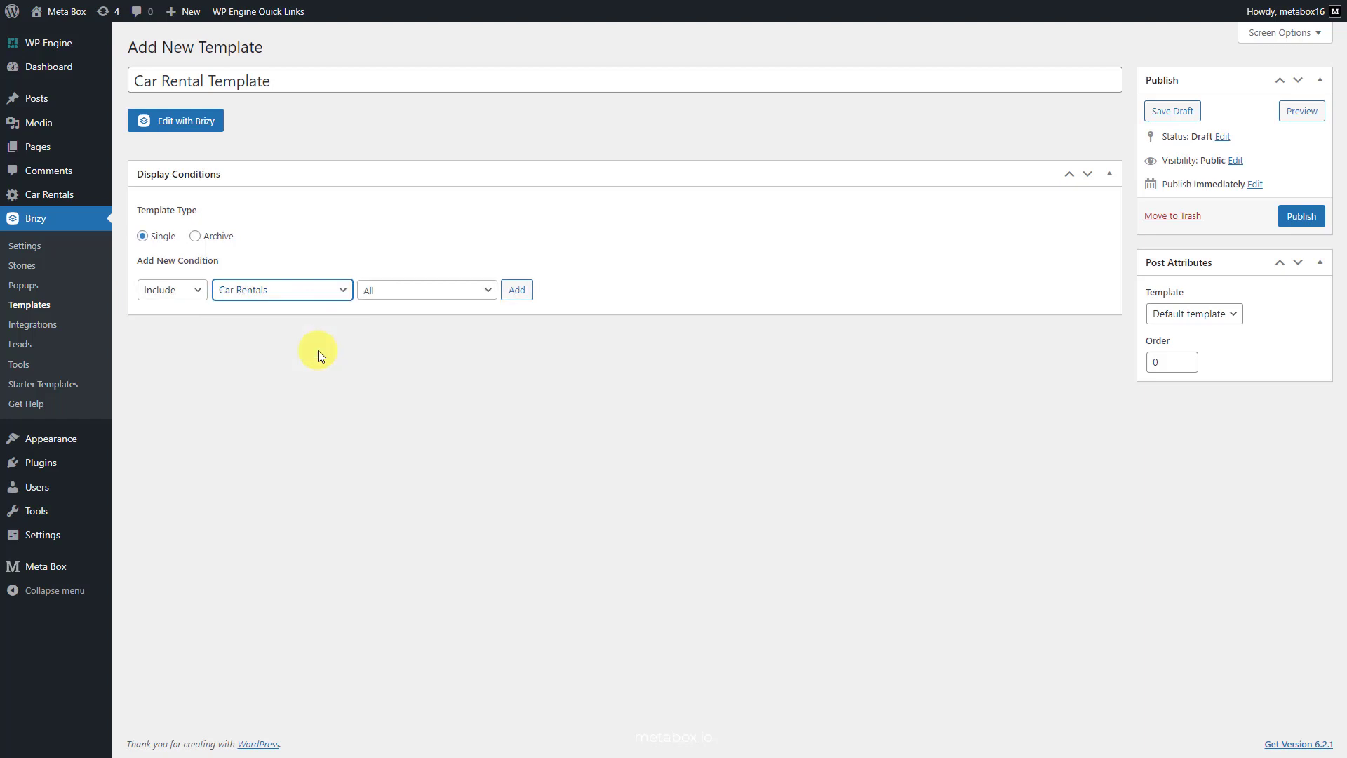
left_click(504, 291)
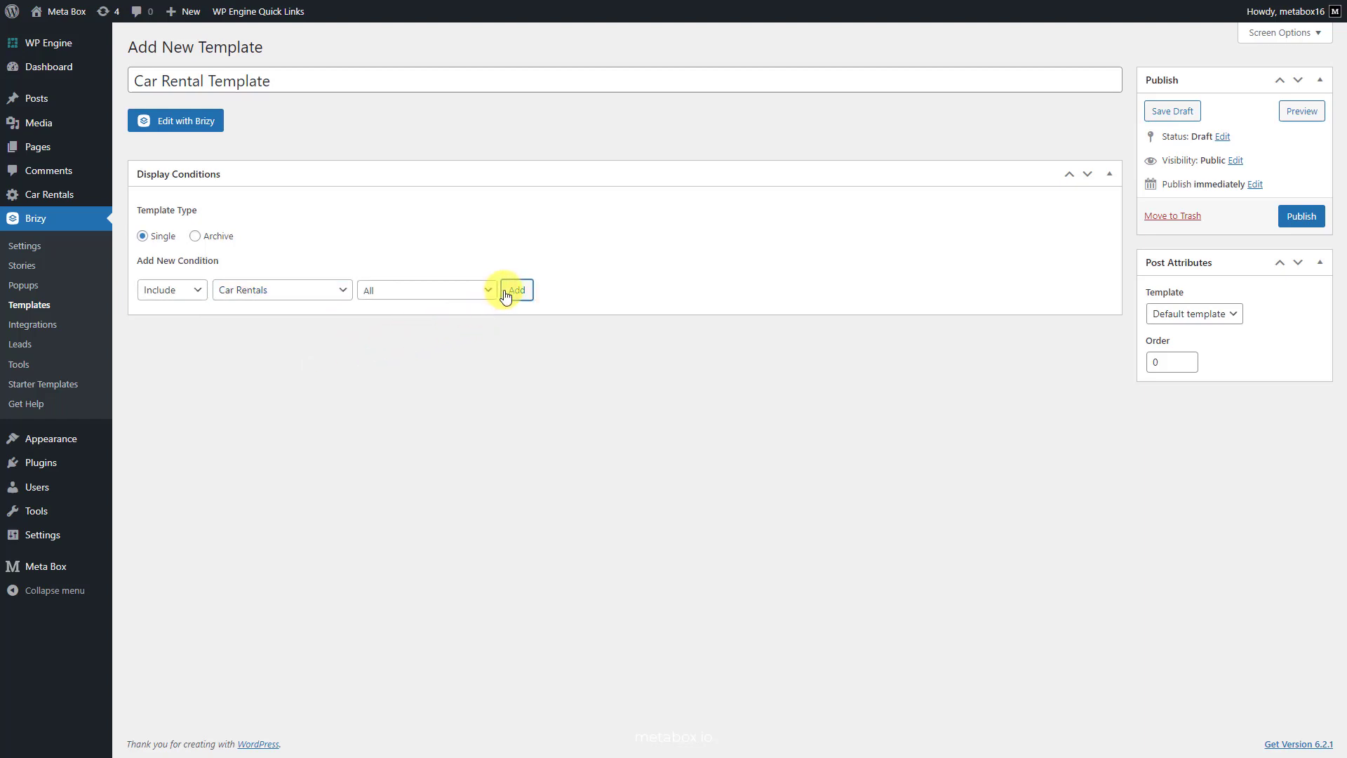
left_click(1280, 219)
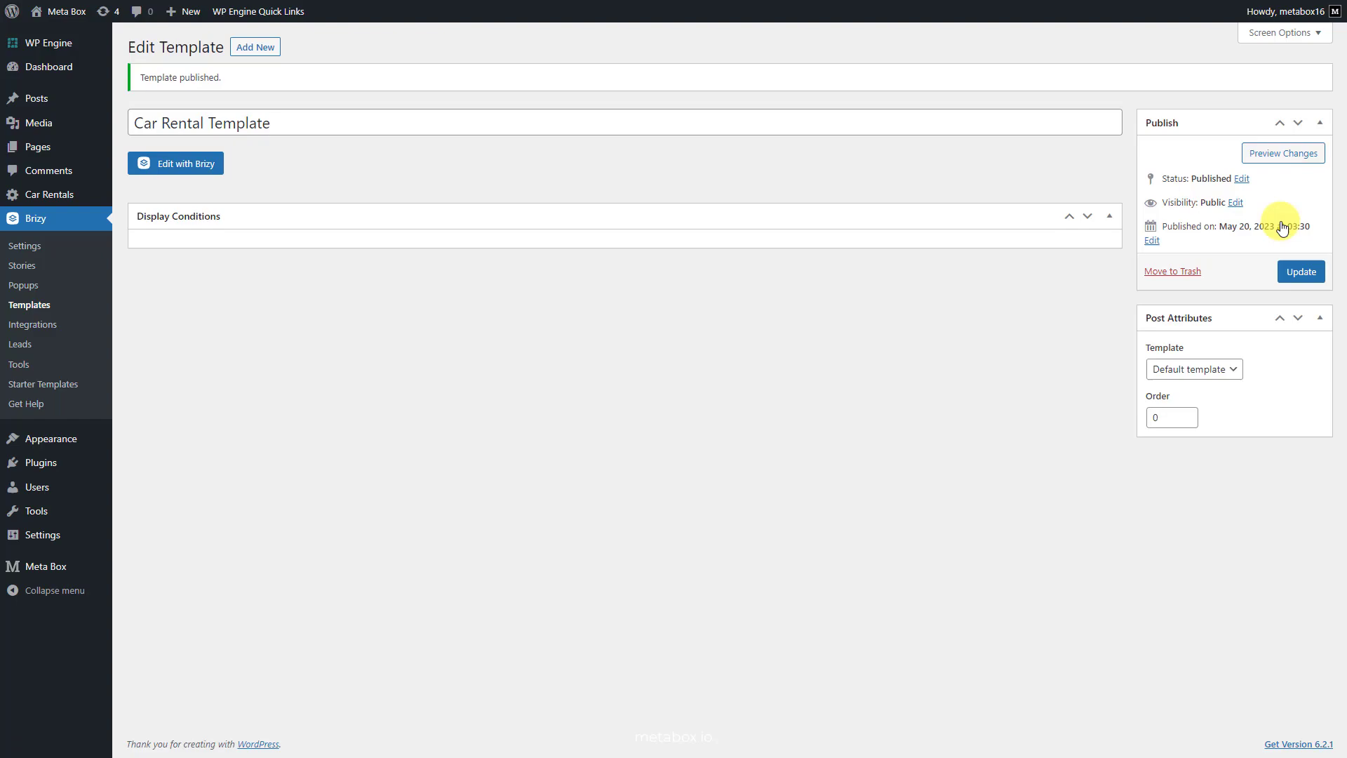
Step: Open the template in Brizy and insert the Meta Box header global block
left_click(203, 169)
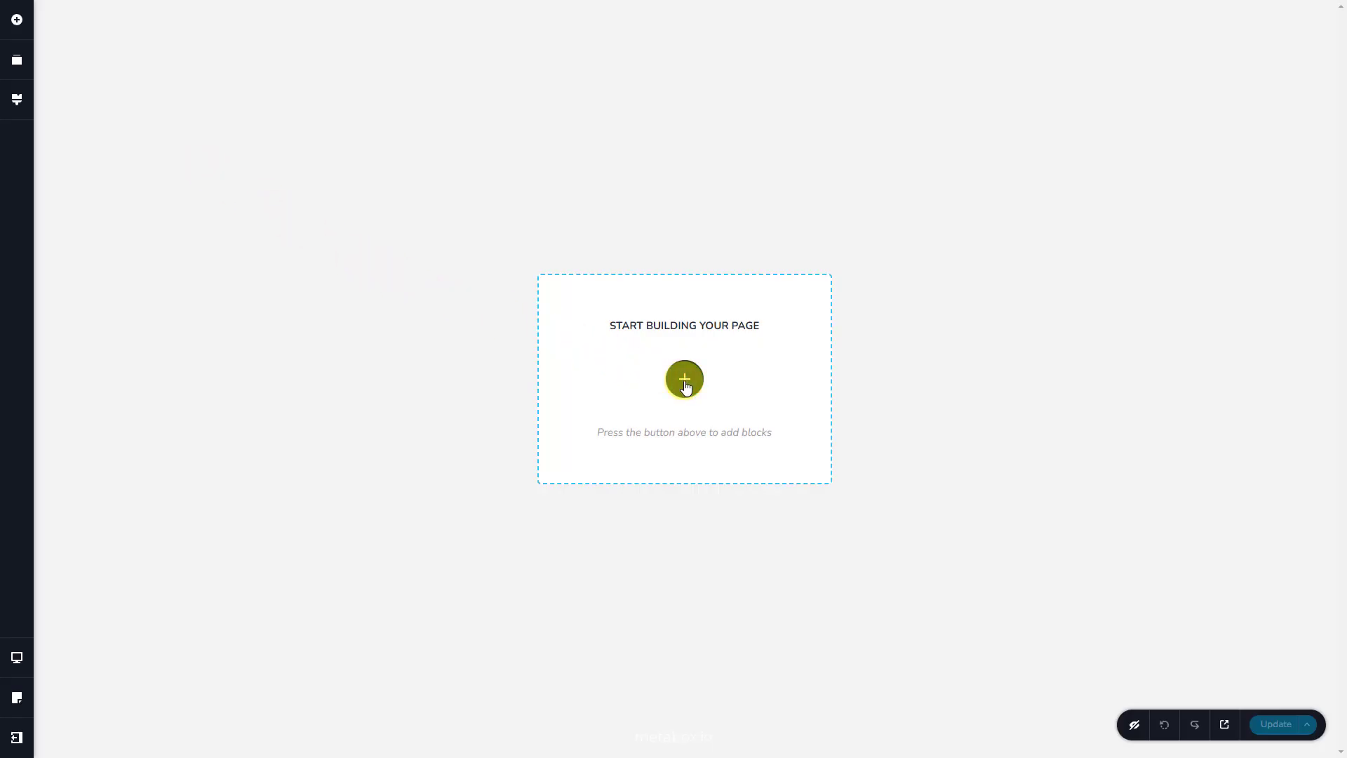
left_click(685, 379)
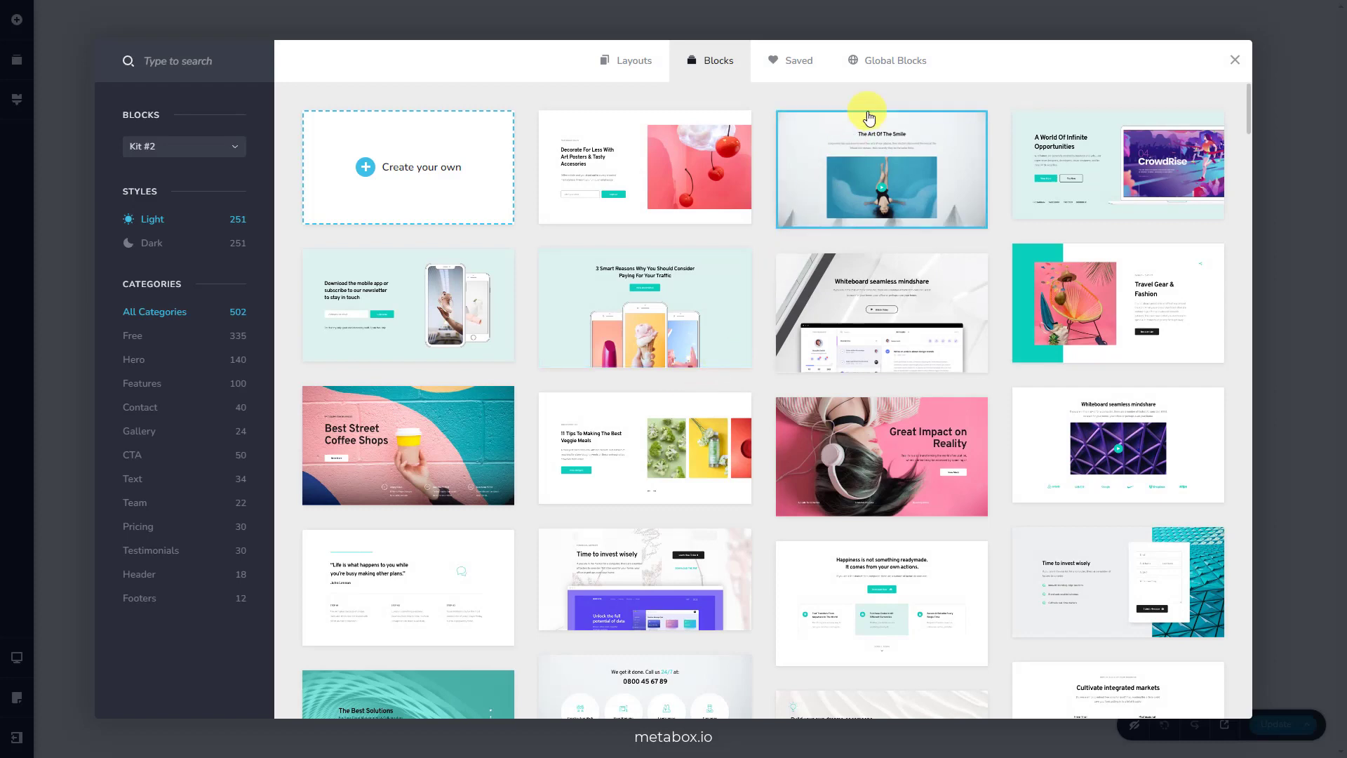
left_click(896, 66)
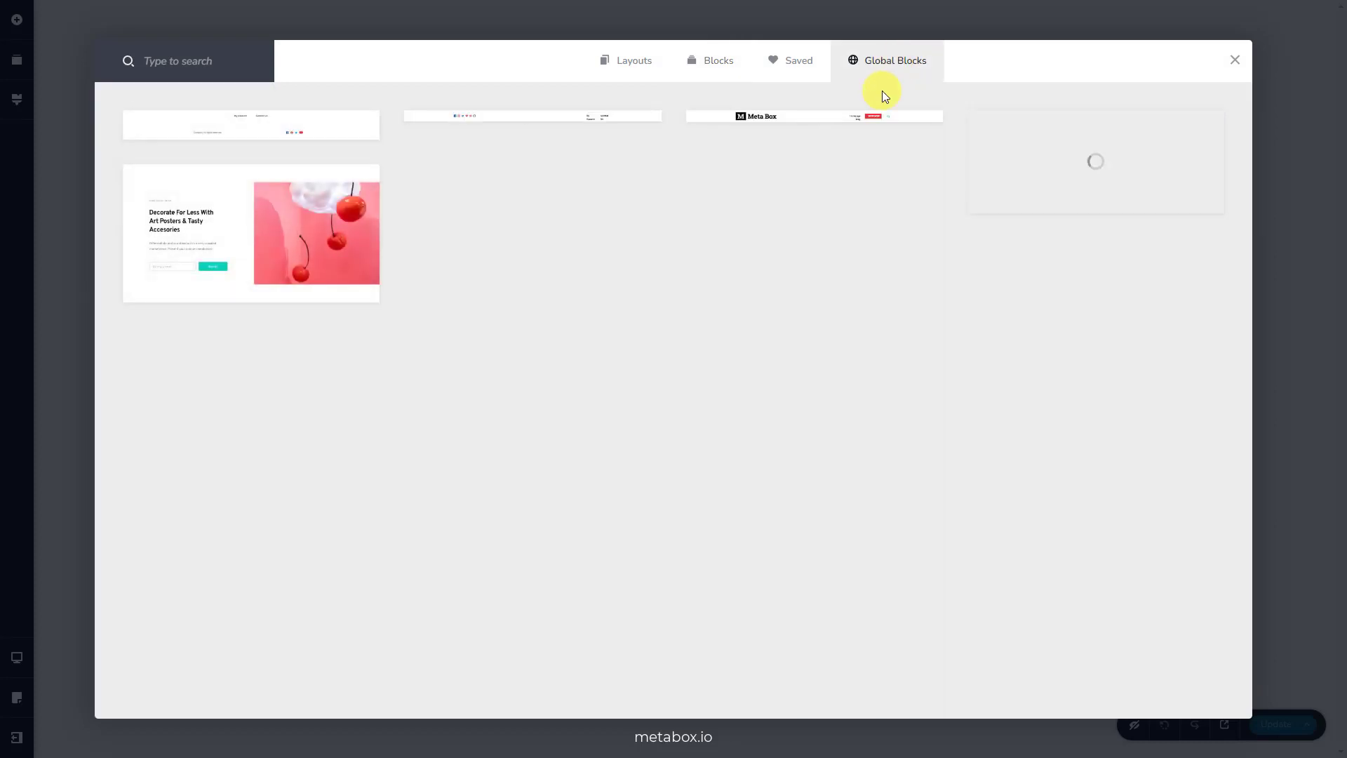
left_click(874, 117)
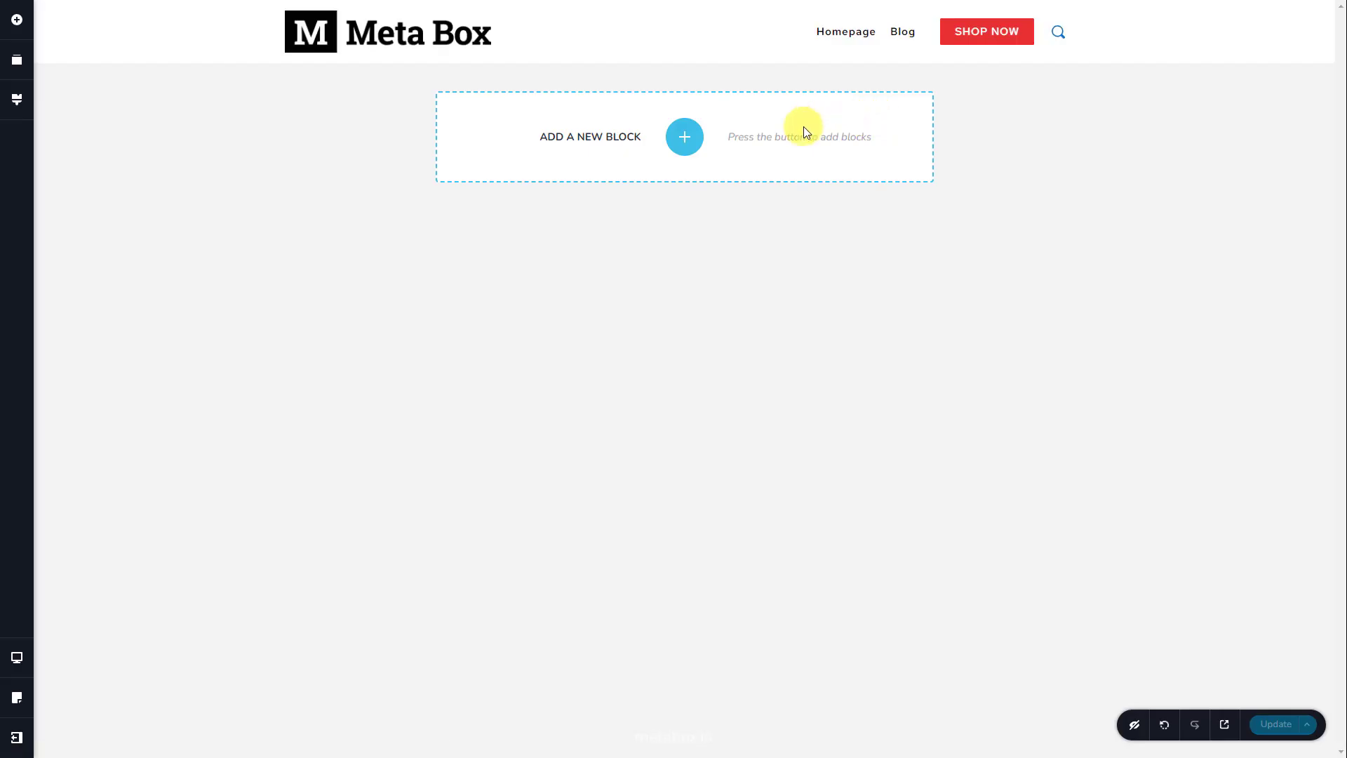
Step: Add a Create your own block below the header and drop a two-column row into it
left_click(694, 149)
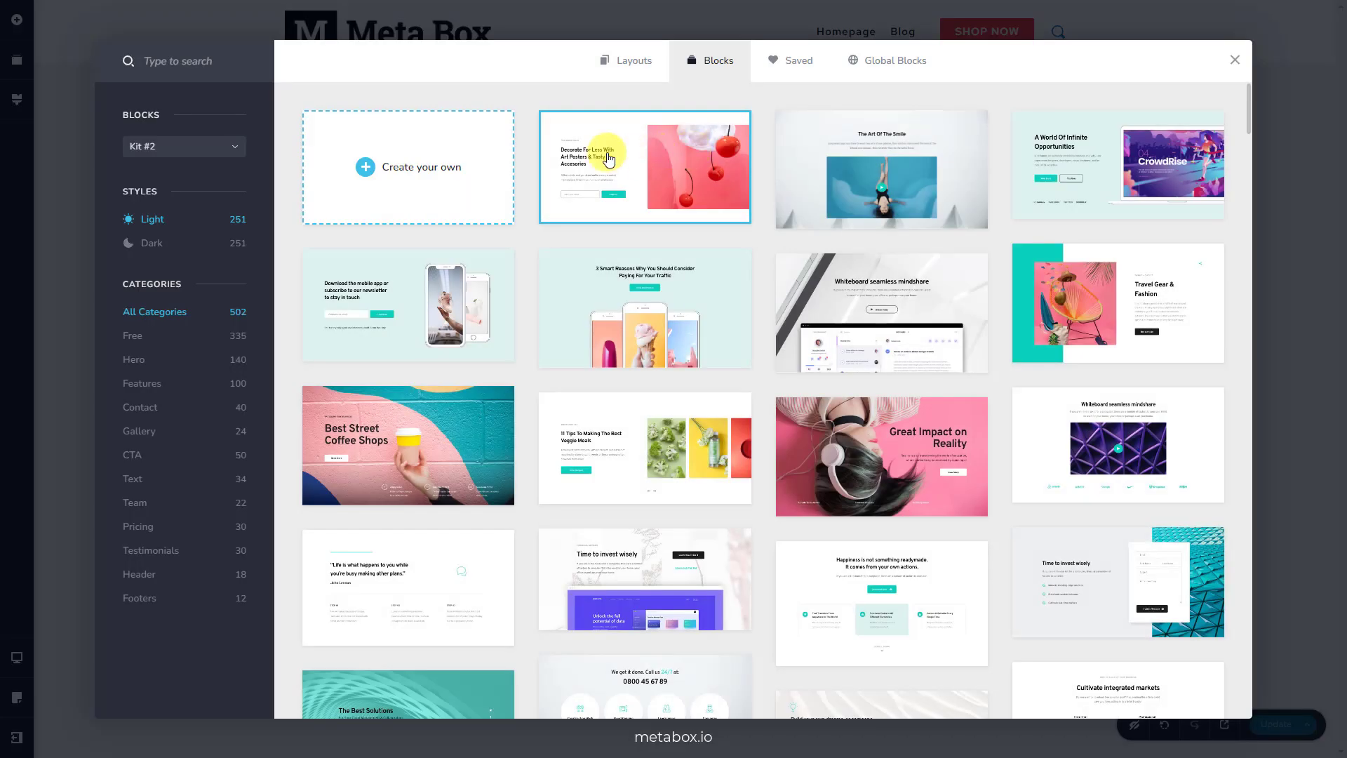
left_click(377, 170)
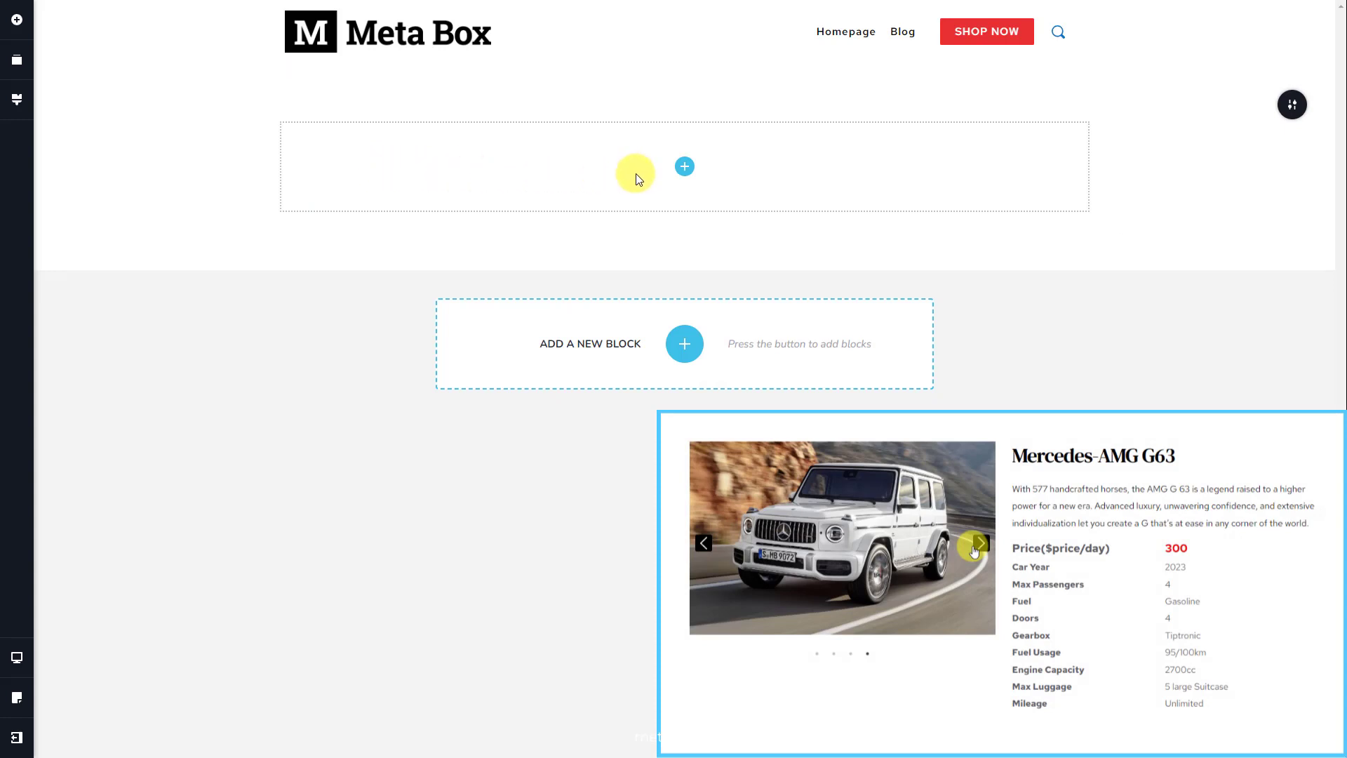
left_click(685, 167)
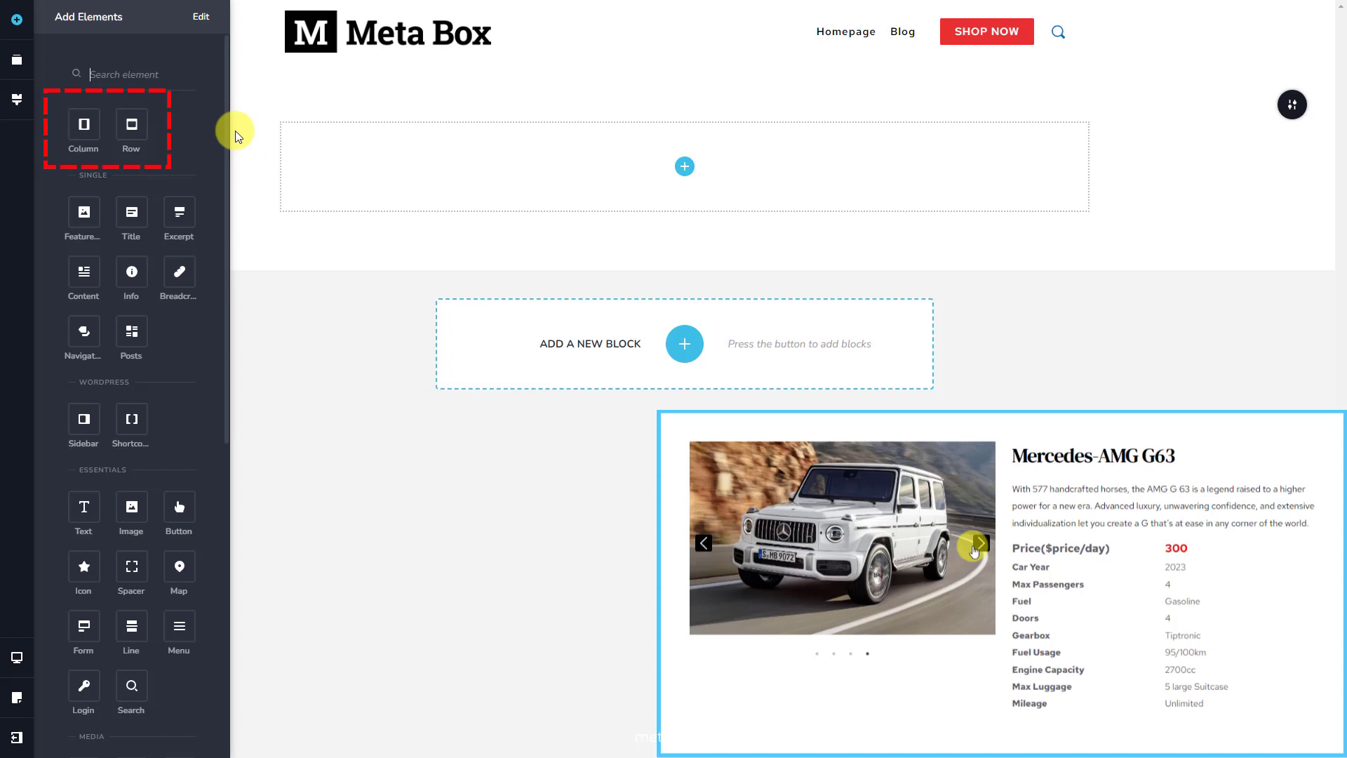
left_click_drag(134, 121, 445, 164)
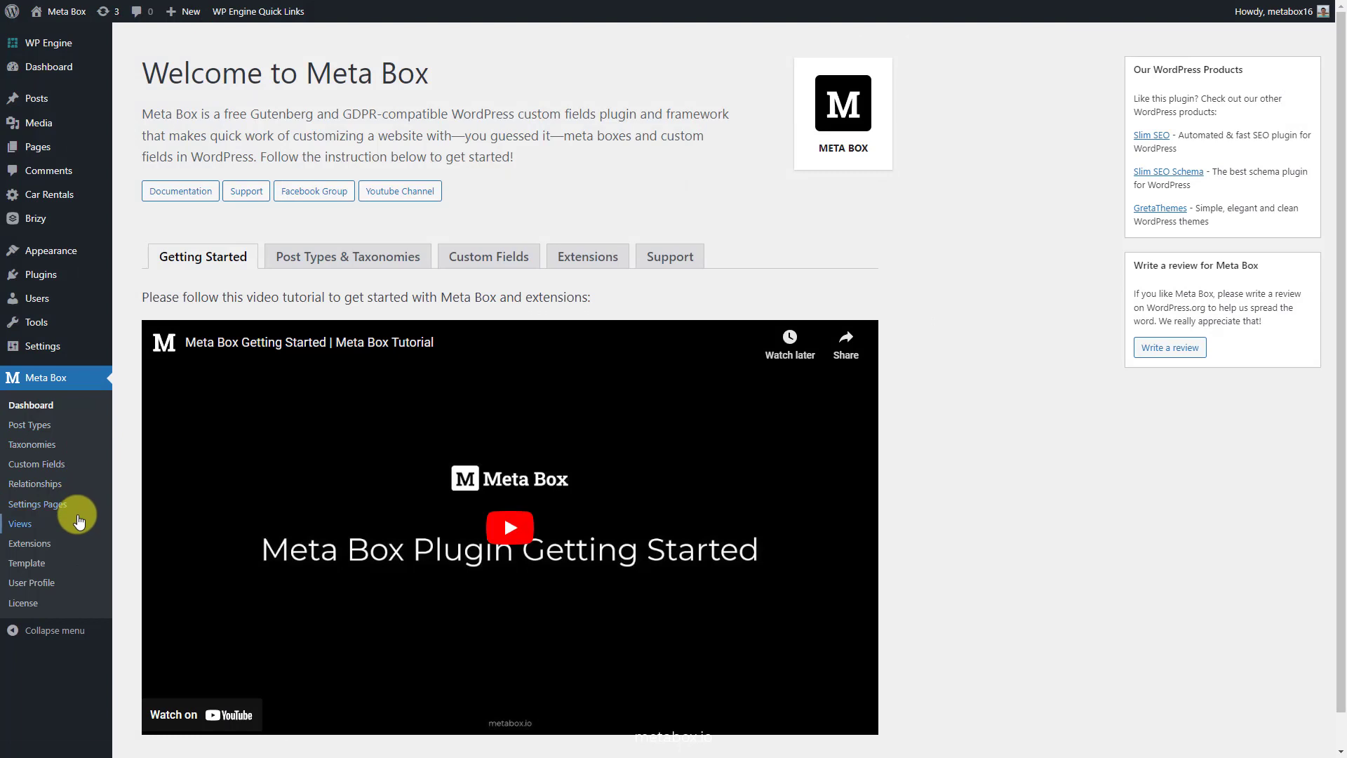
Step: Create a new Meta Box view titled 'Car Gallery'
left_click(79, 523)
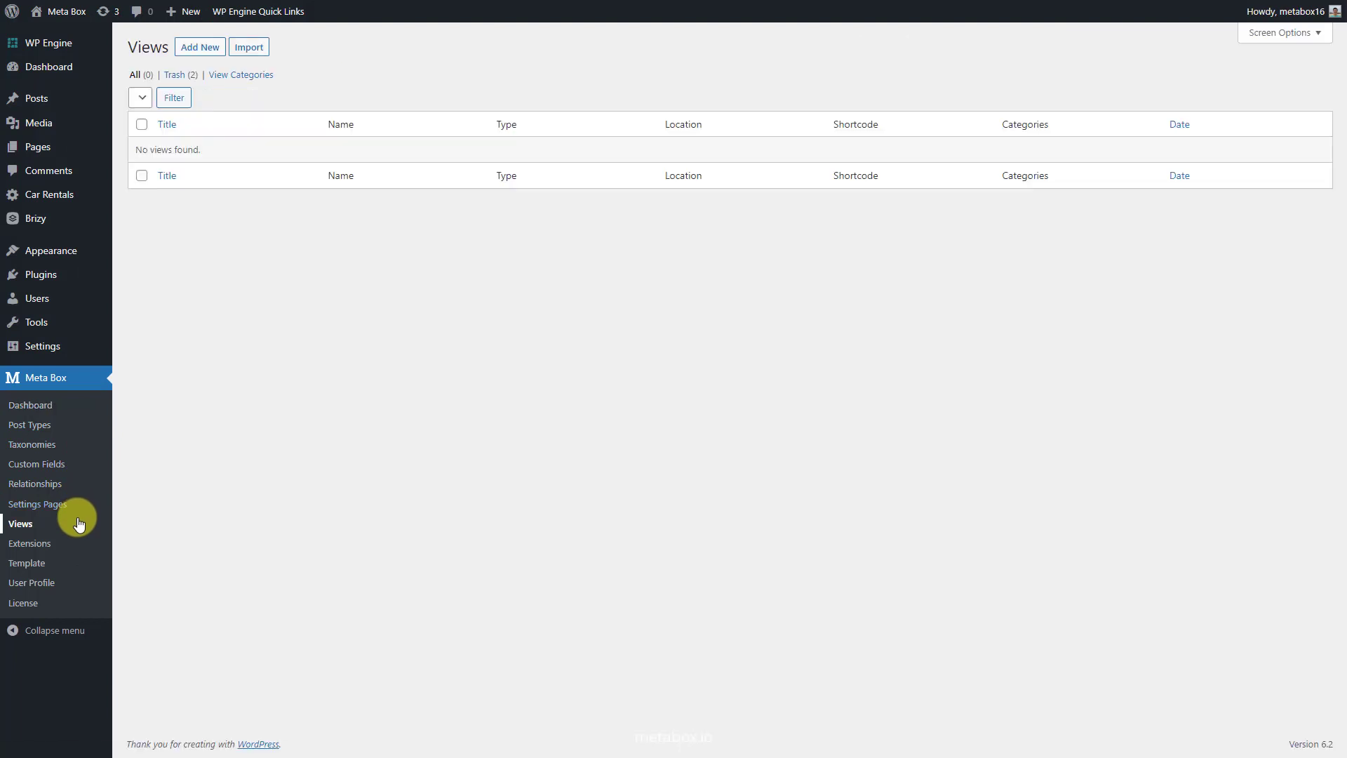
left_click(215, 54)
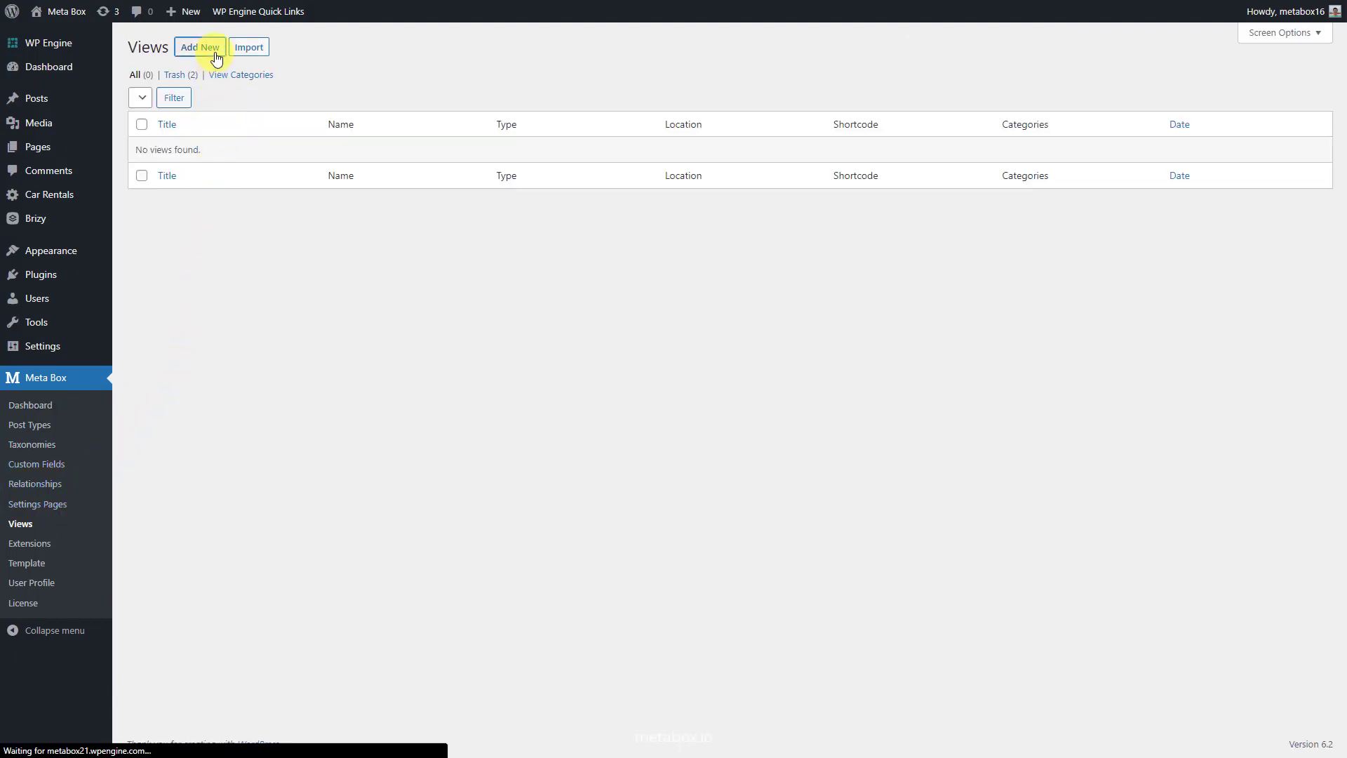
left_click(236, 79)
type("Car Galler")
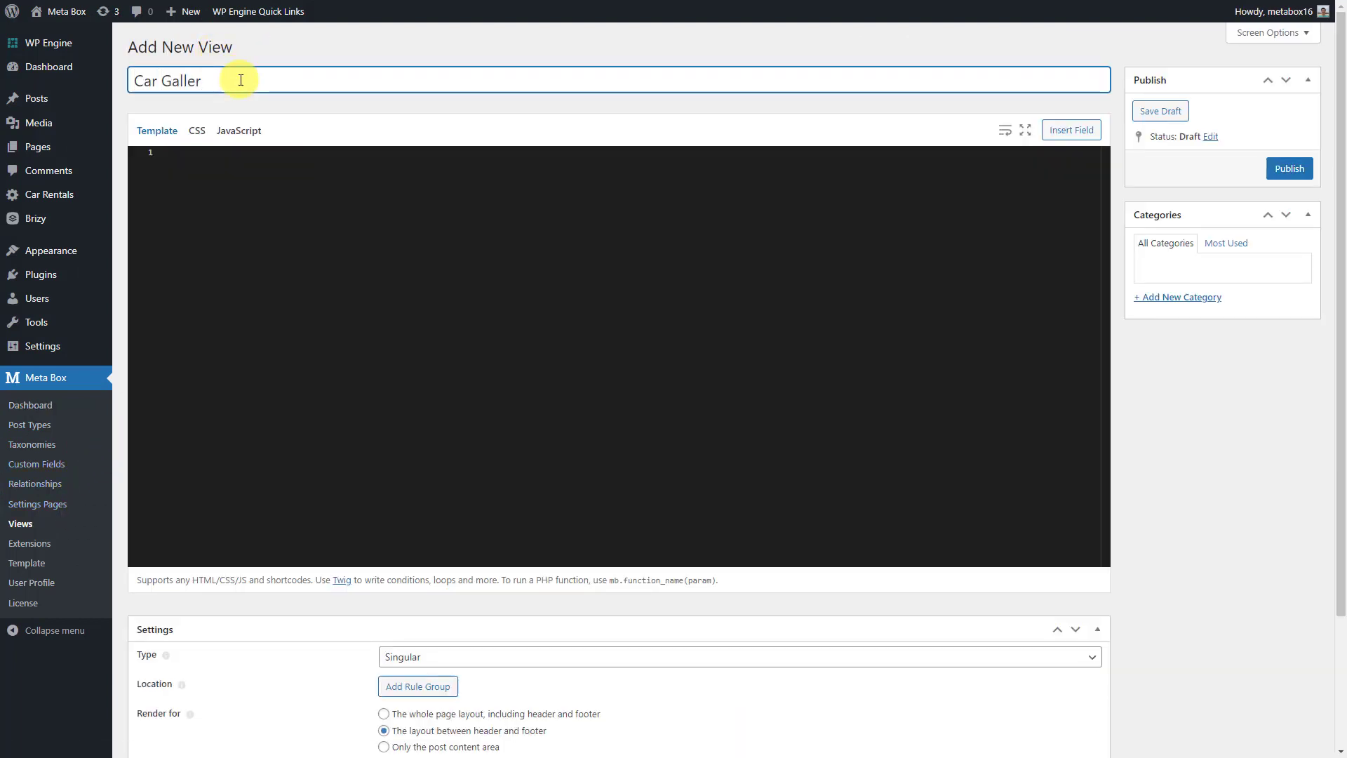
type("y")
Step: Write a car-gallery div and insert the Car Gallery field as full-size image tags
left_click(253, 154)
type("<div class=\"car-gallery\">  </div>")
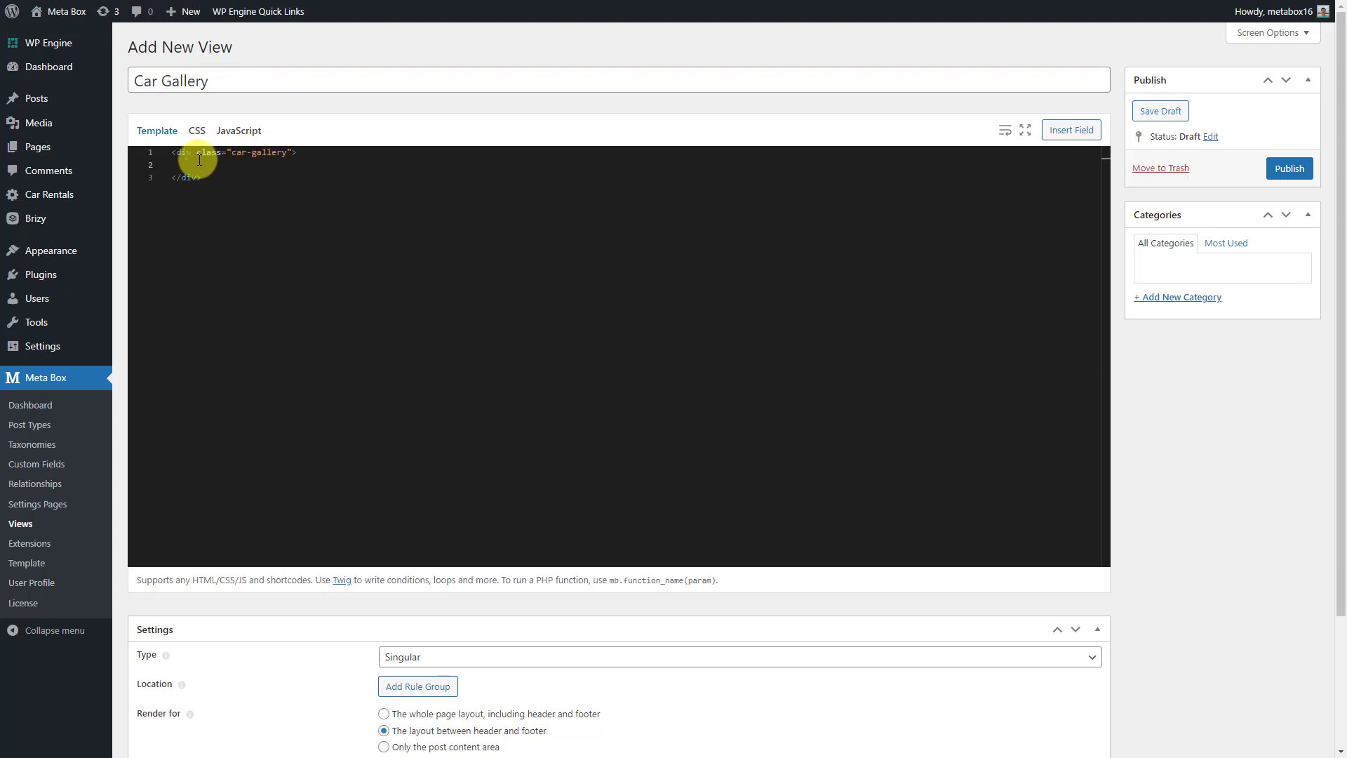
left_click(1060, 133)
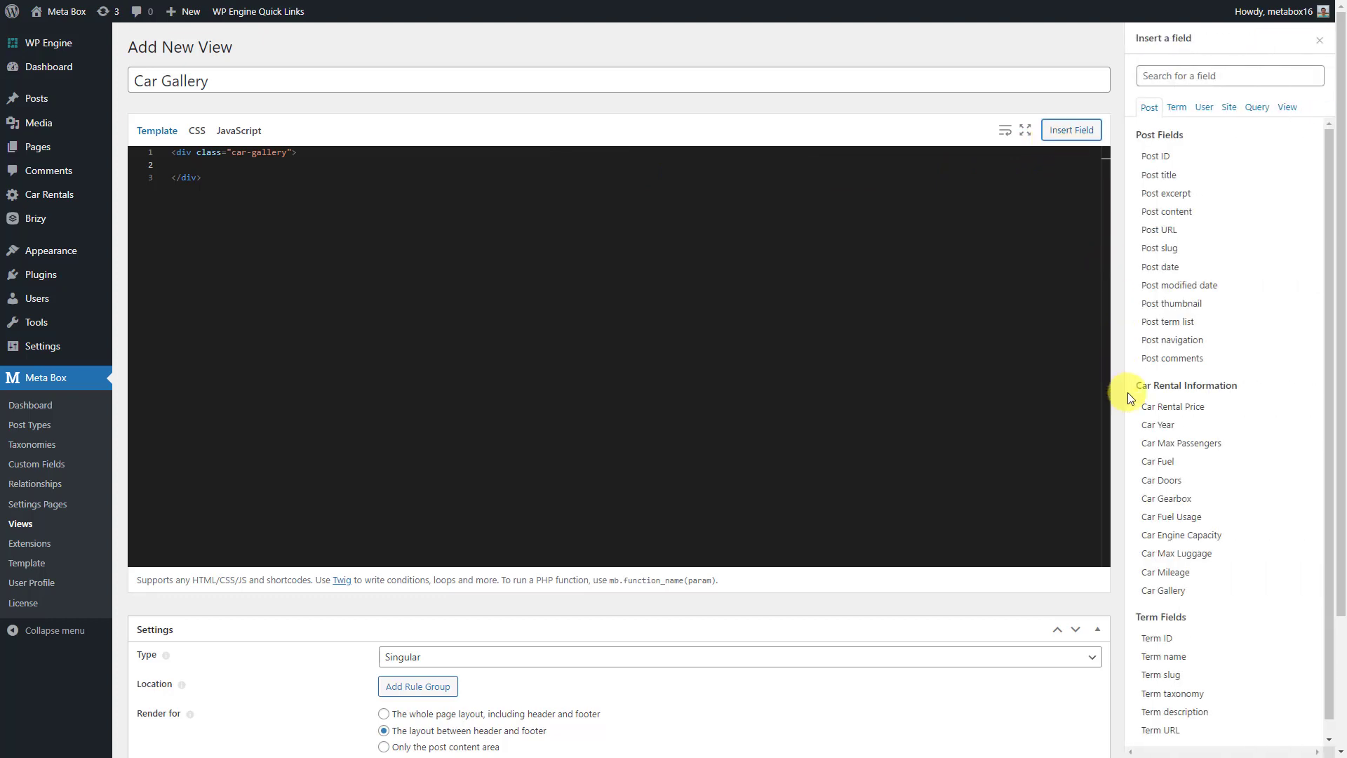
left_click(1185, 588)
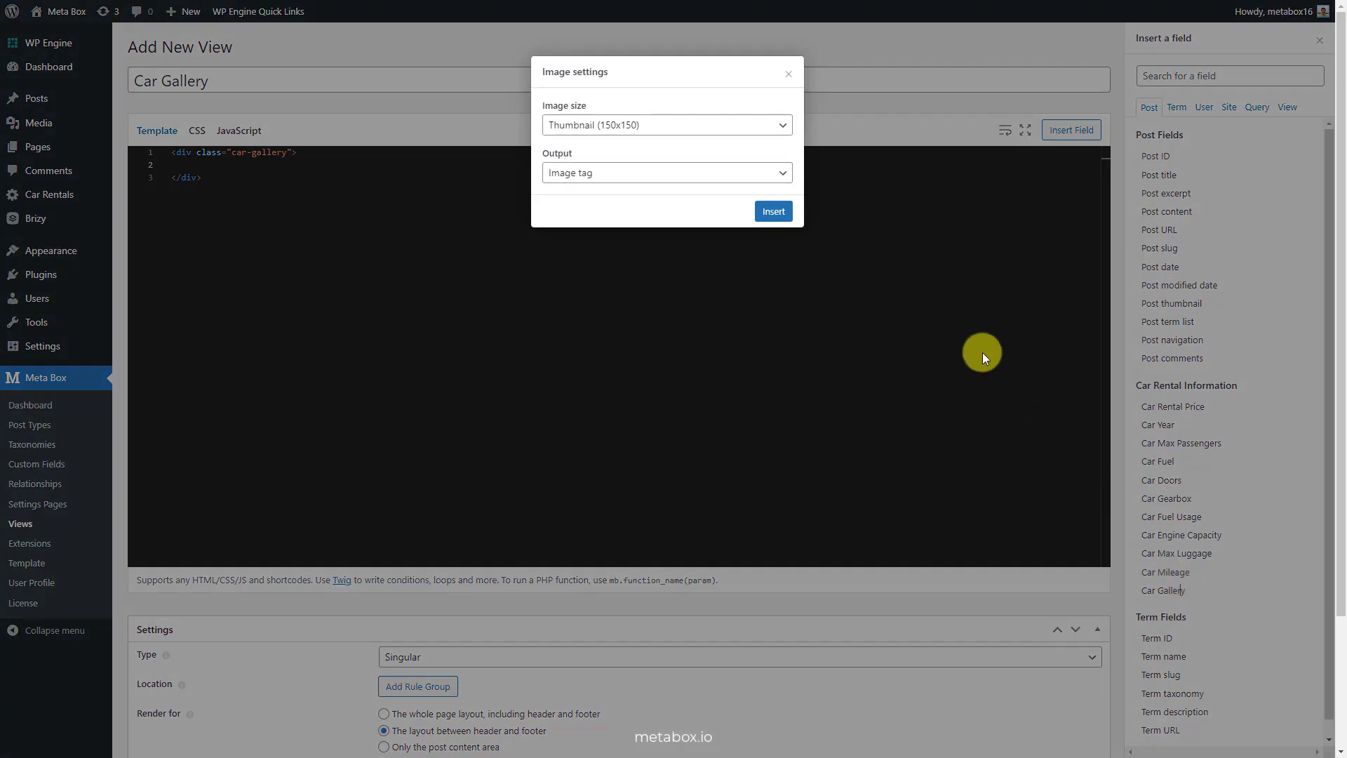
left_click(776, 130)
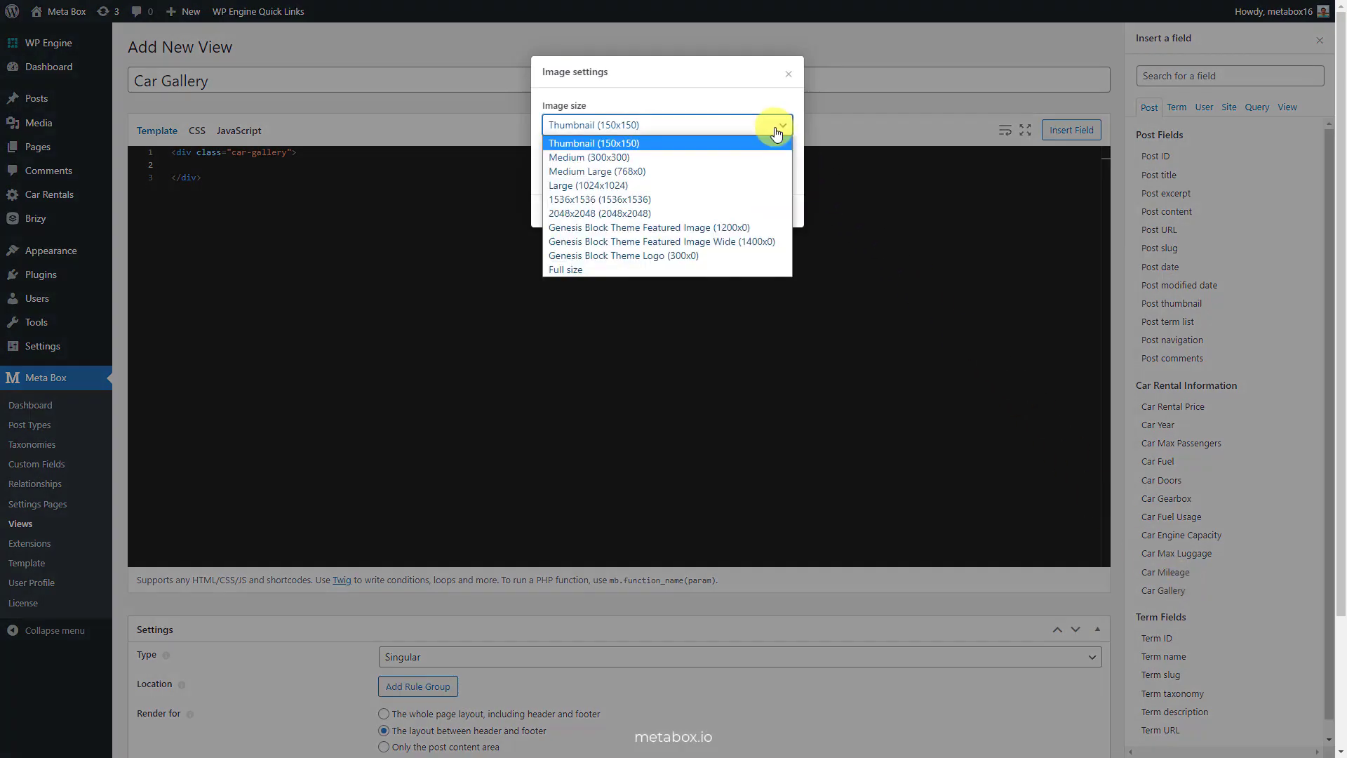
left_click(754, 270)
left_click(777, 214)
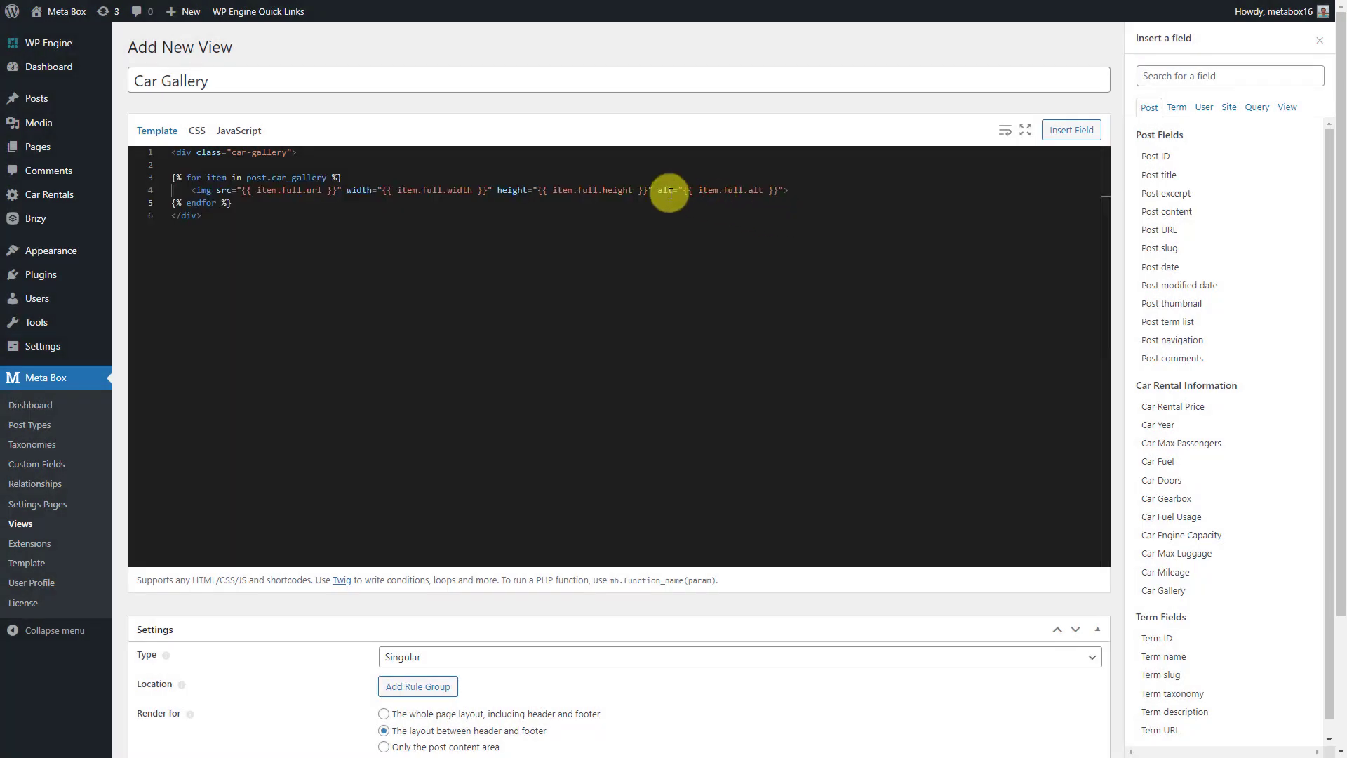
Step: Paste the gallery slider CSS into the view and set its type to Shortcode
left_click(199, 132)
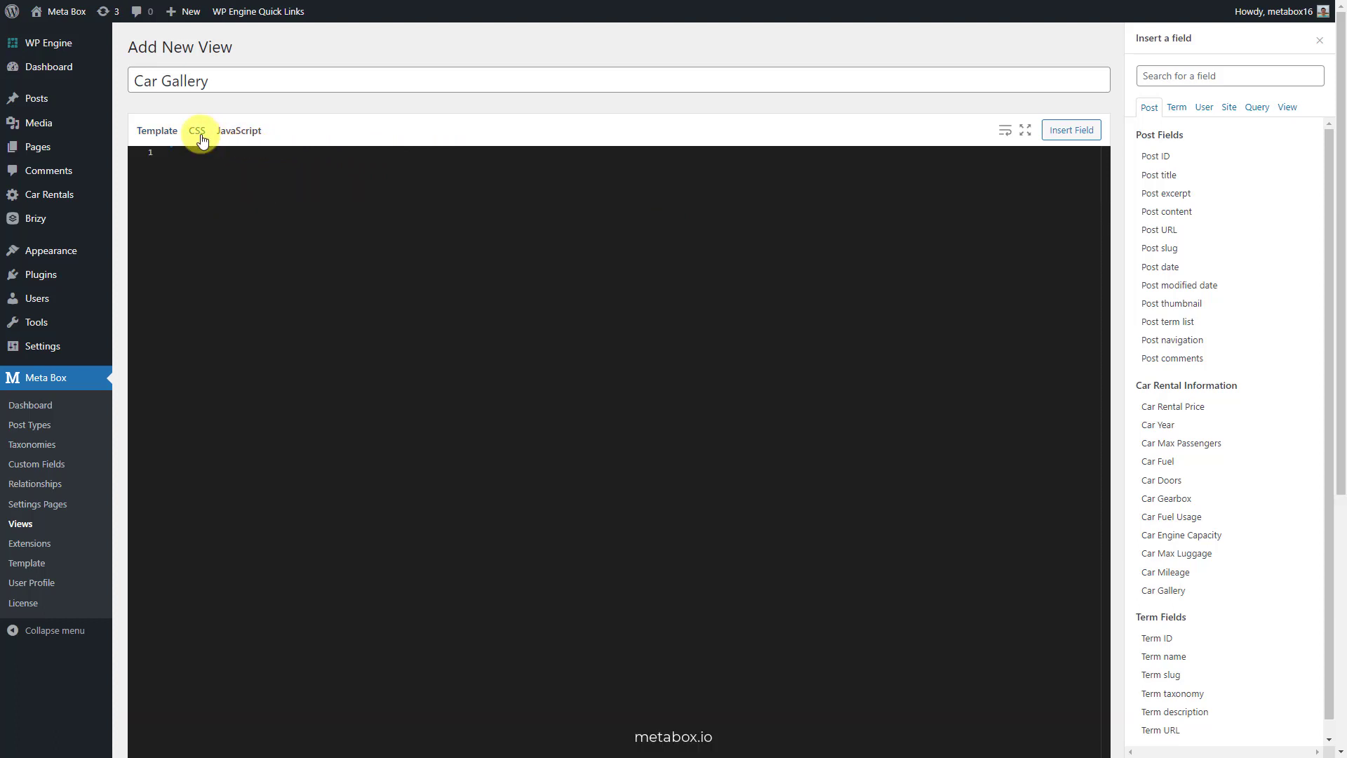
type(".car-gallery .slick-slide img {     display: block;     width: 100%;     object-fit: cover;     aspect-ratio: 4/3; }   .car-gallery .slick-prev:before, .car-gallery .slick-next:before {     display: none; }   .car-gallery .slick-arrow.slick-next, .car-gallery .slick-arrow.slick-prev {     top: 50%;     position: absolute;     font-size: 0;     cursor: pointer;     background-color: transparent;     border: none;     background-image: url(https://tarkikromanski.github.io/files/arrow-slider.png);     background-repeat: no-repeat;     width: 30px;     height: 30px;     background-color: #000;     background-size: 12px;     background-position: center;     margin-top: -15px;     z-index: 1;     transform: none; }   .car-gallery .slick-arrow.slick-next {     right: 10px; }   .car-gallery .slick-arrow.slick-prev {     left: 10px;     transform: rotate(180deg); }")
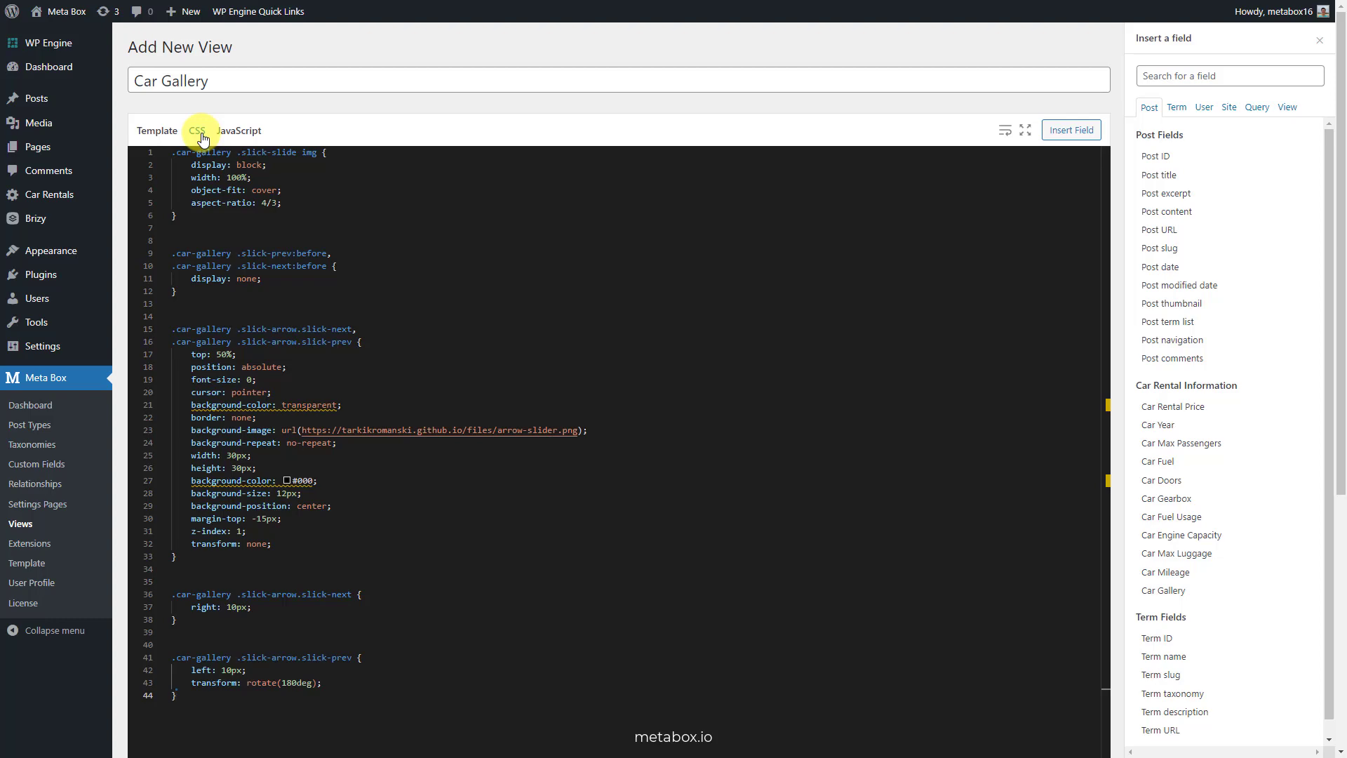
scroll(200, 175, "down", 5)
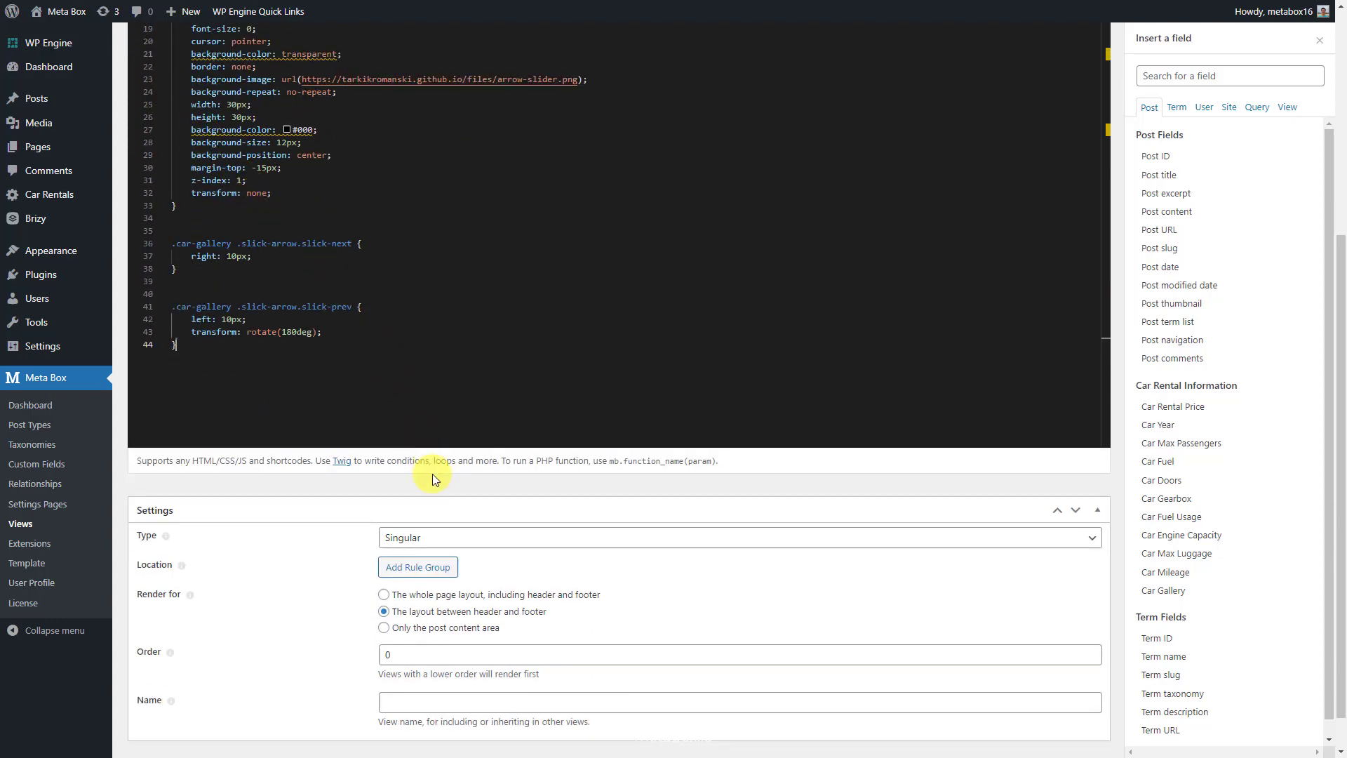
left_click(445, 537)
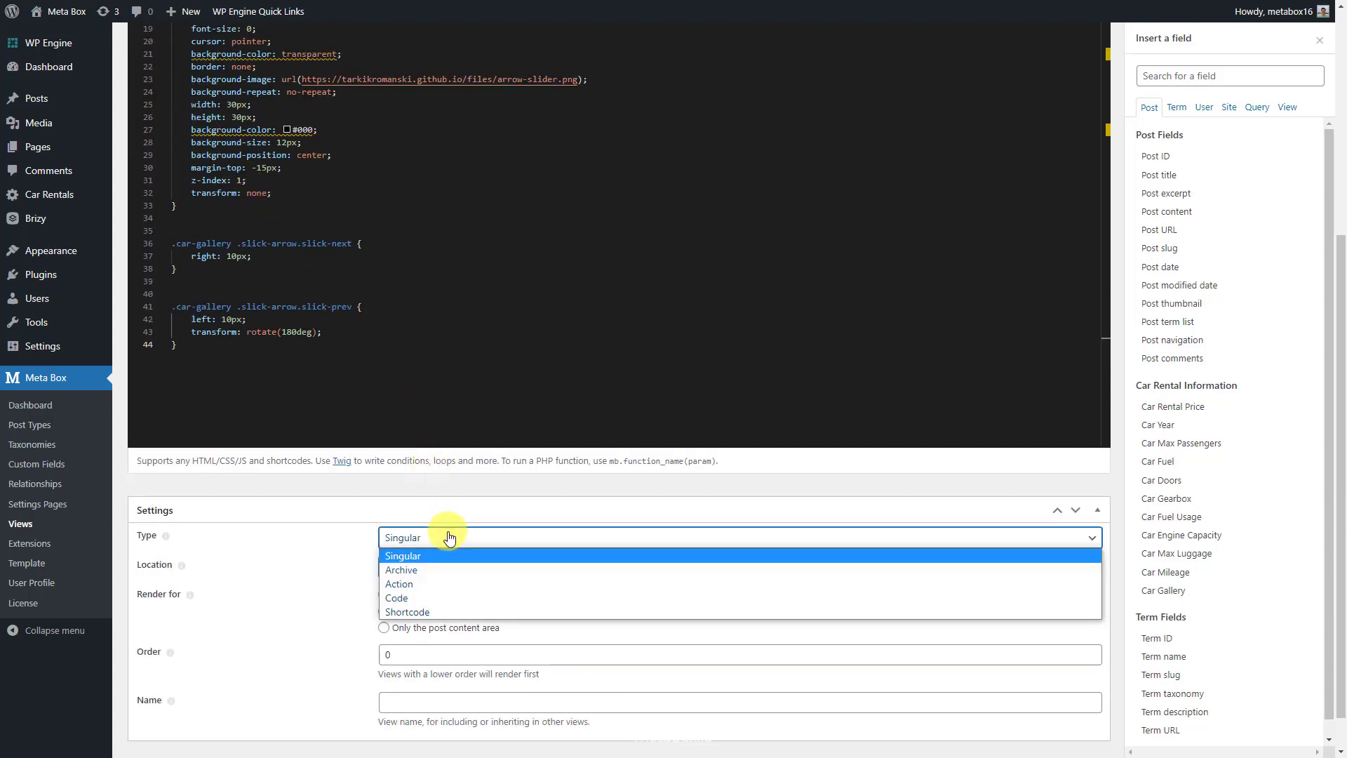
left_click(434, 611)
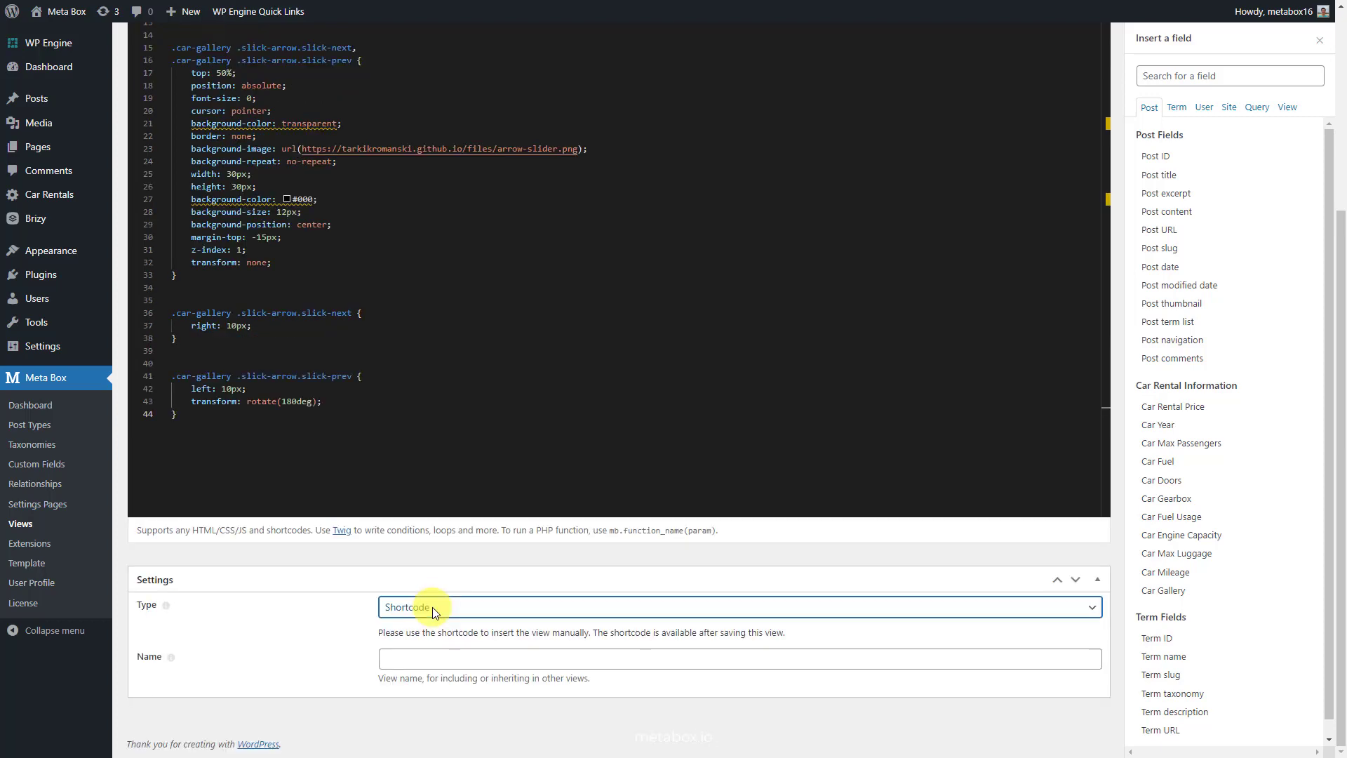
Step: Publish the Car Gallery view and copy its shortcode [mbv name="car-gallery"]
left_click(1320, 40)
scroll(1320, 53, "up", 3)
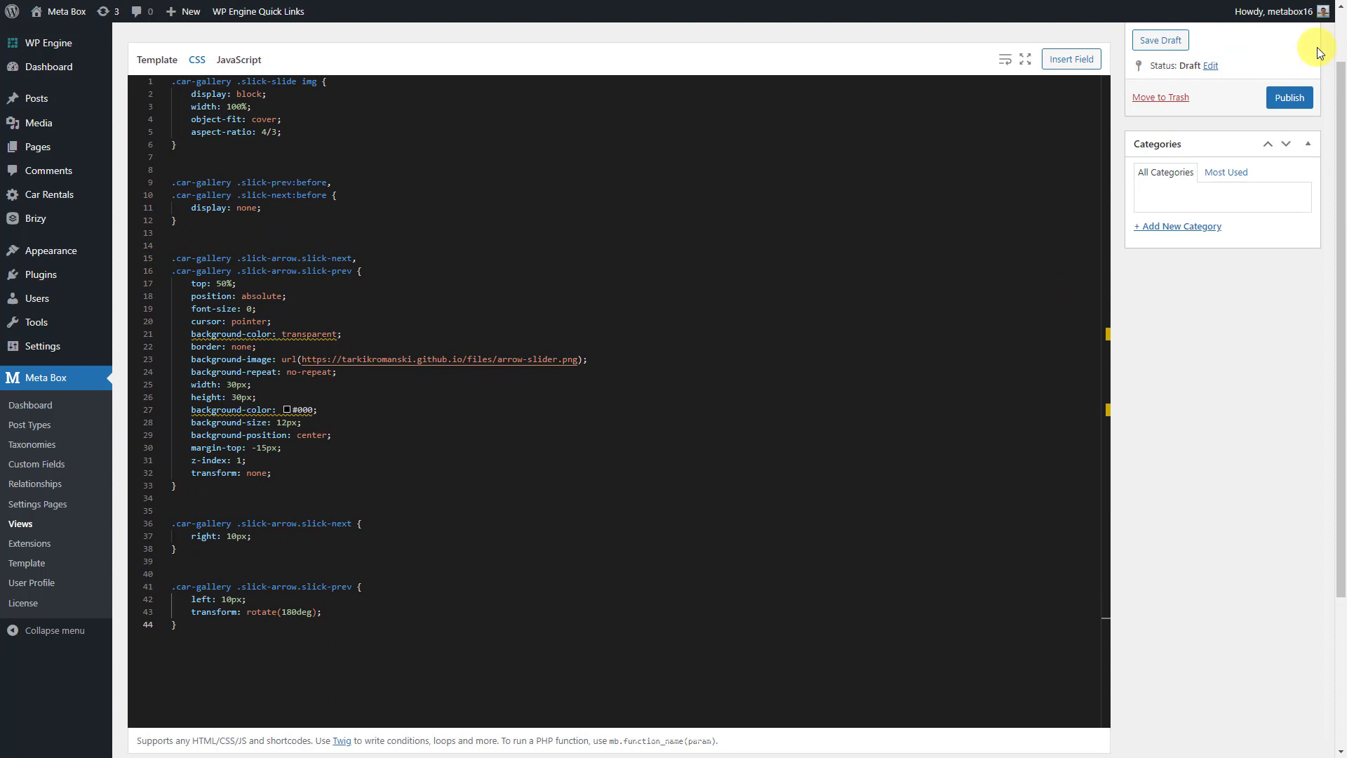
left_click(1291, 97)
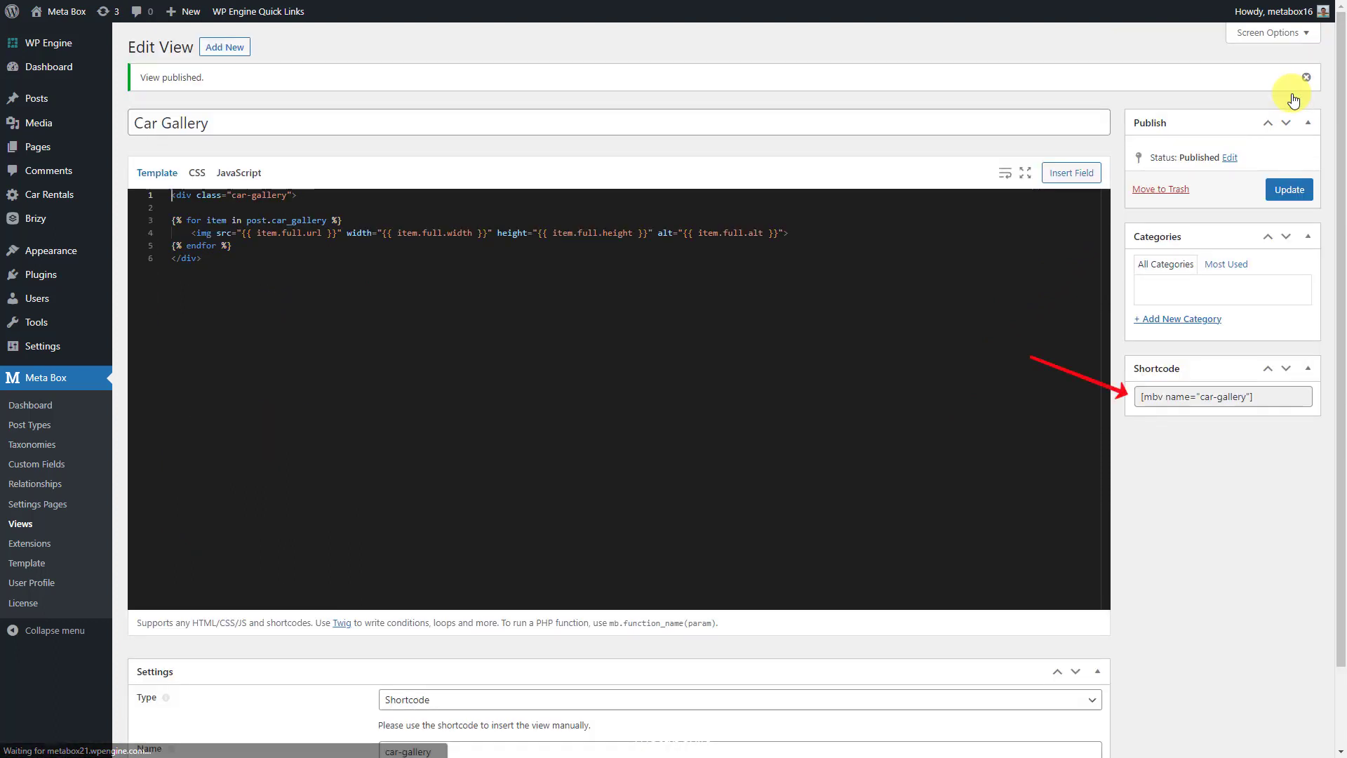
left_click(1269, 396)
right_click(1265, 401)
left_click(1265, 401)
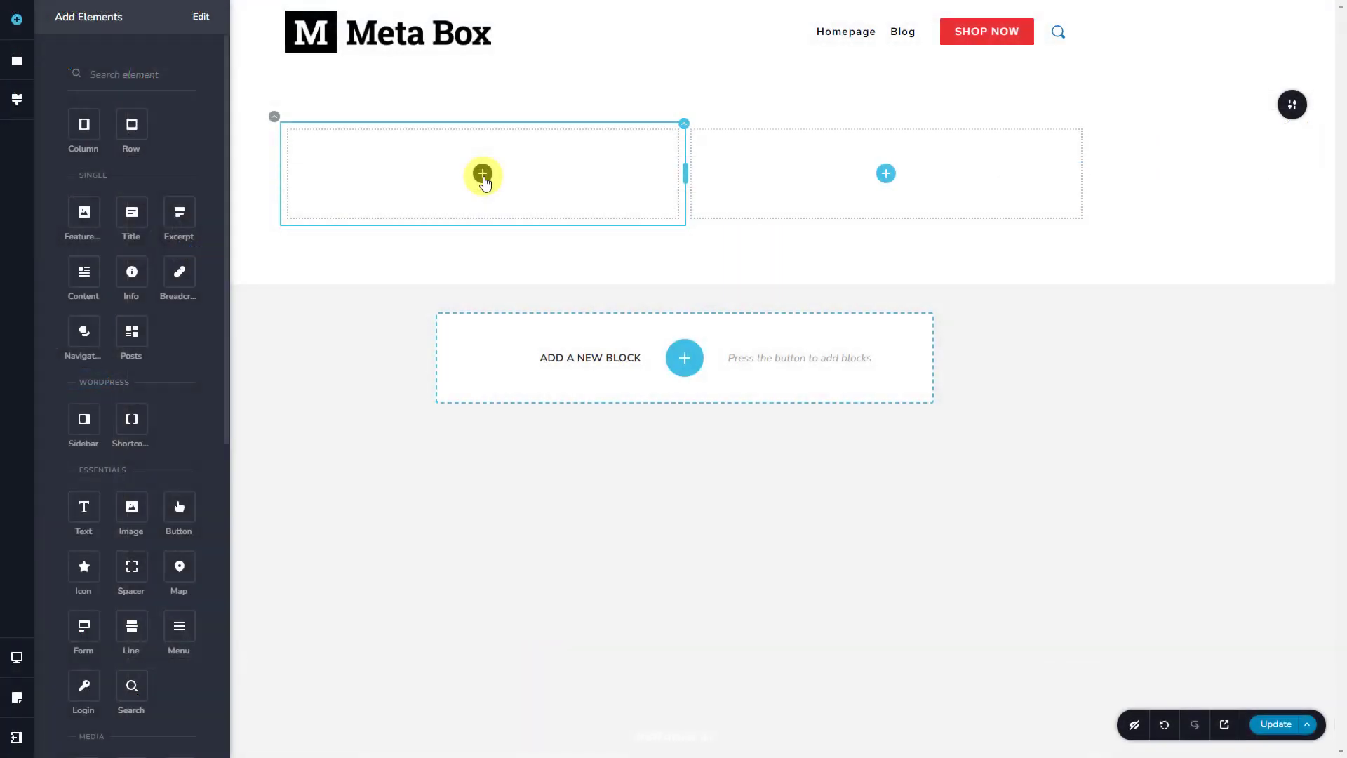
Step: Add a Shortcode element to the left column holding [mbv name="car-gallery"]
left_click(164, 75)
type("sh")
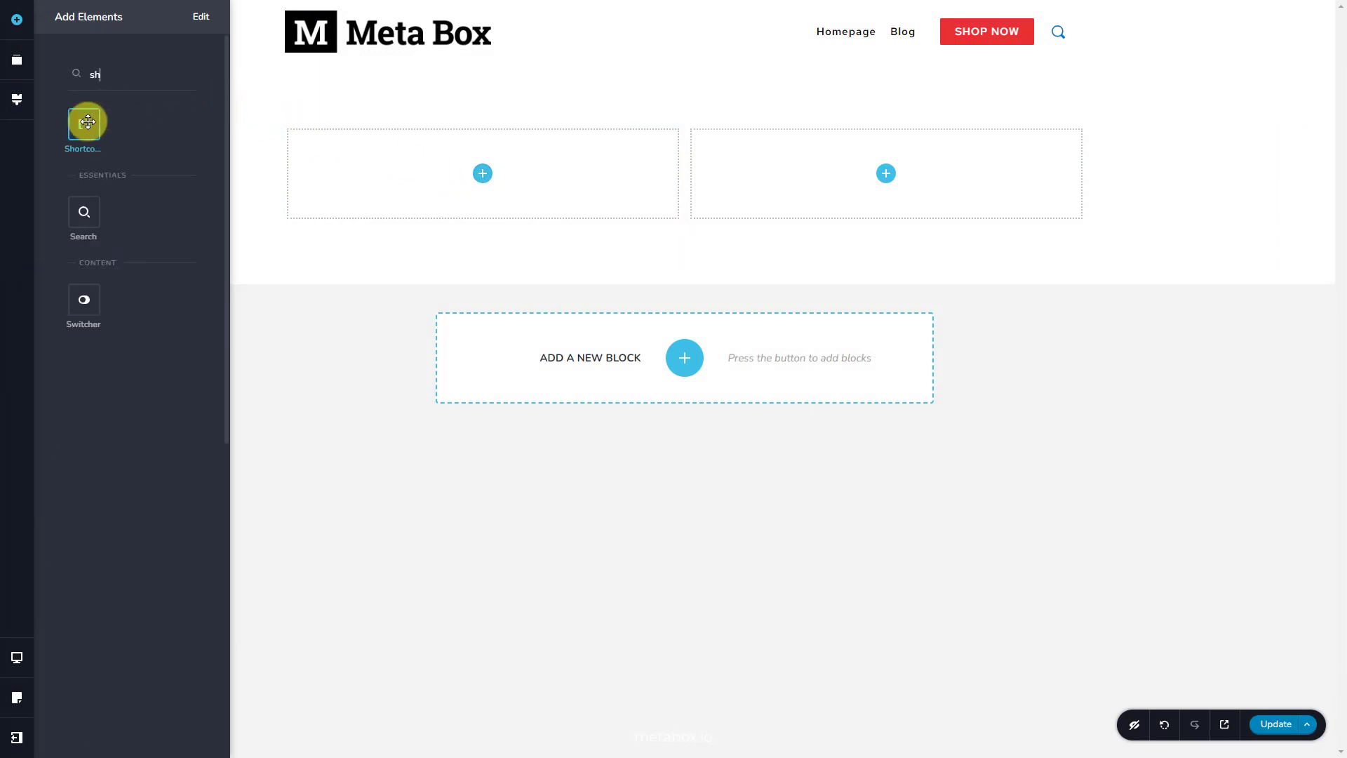
left_click_drag(84, 124, 486, 151)
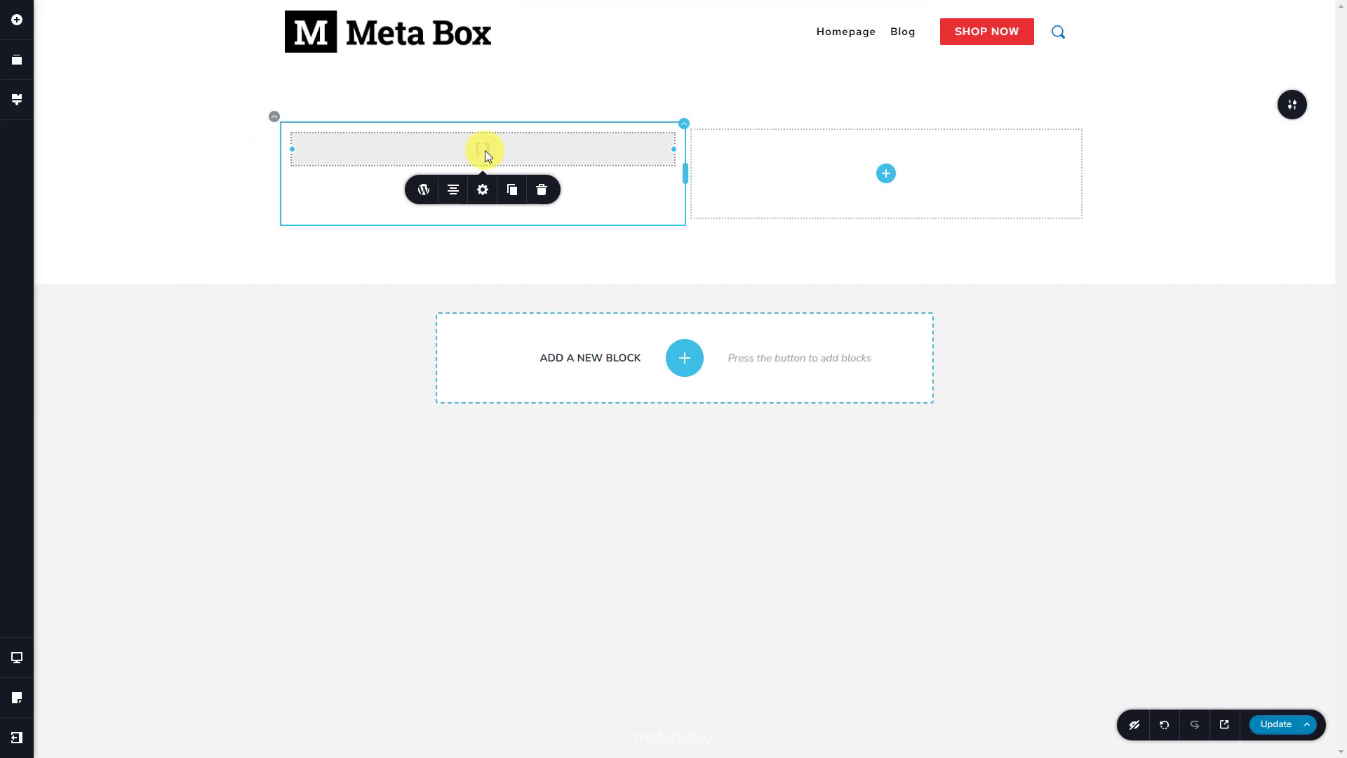
left_click(426, 190)
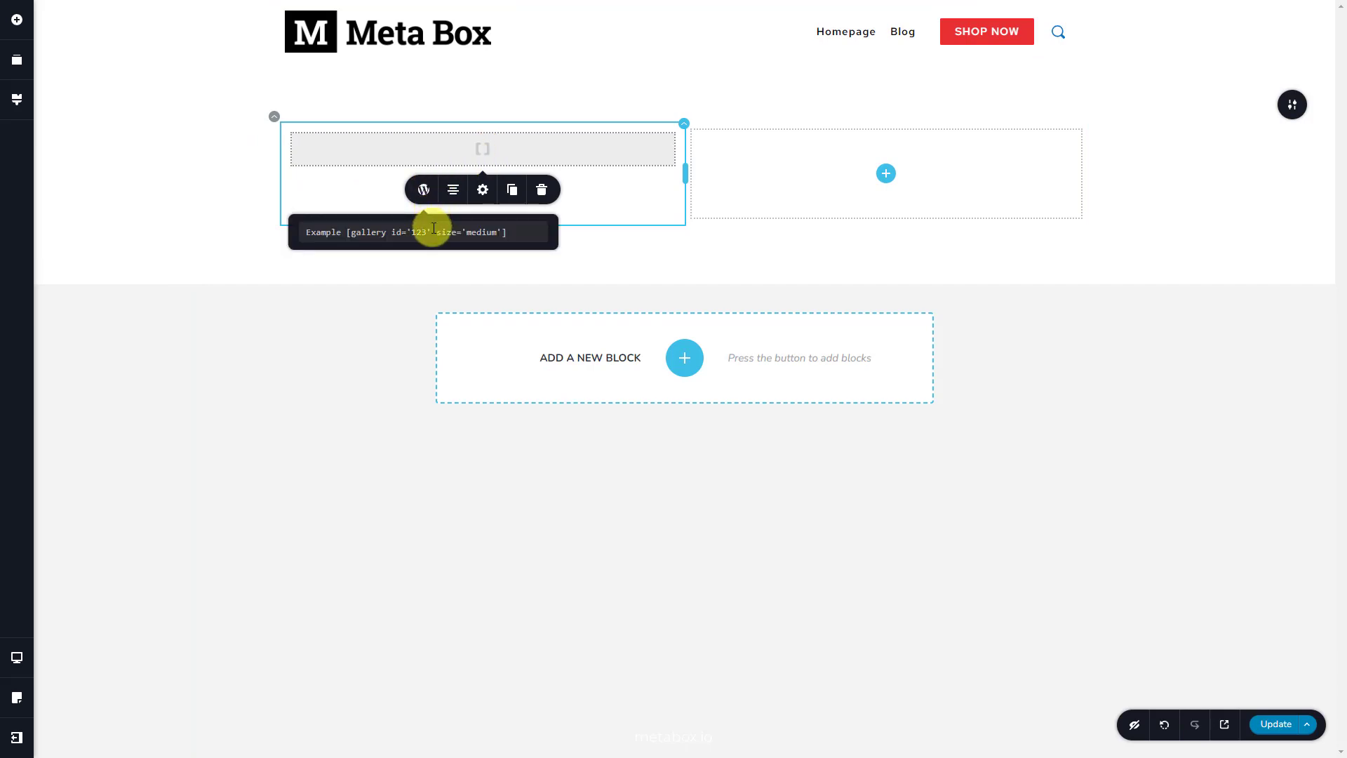
left_click(434, 228)
key("ctrl+v")
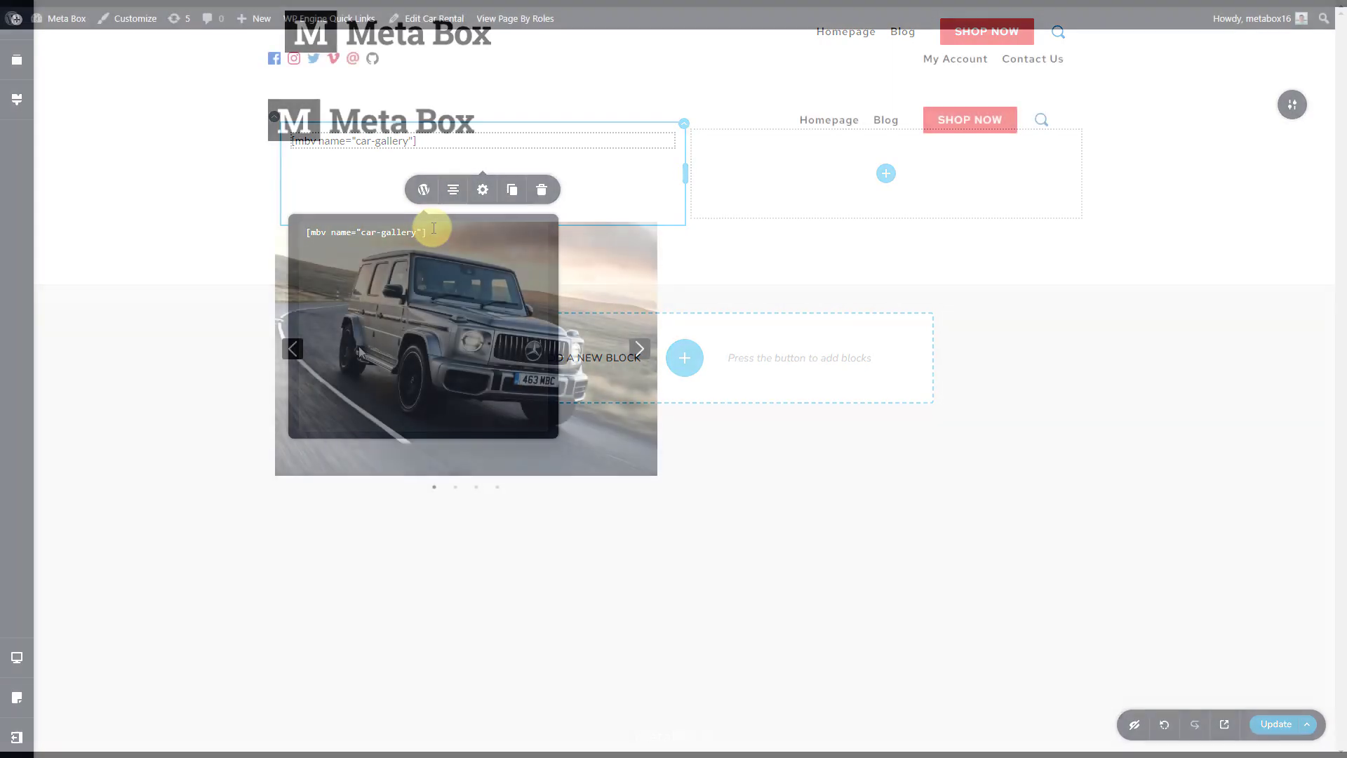
Step: Advance the car gallery slider through several photos to check it works
left_click(639, 349)
left_click(638, 349)
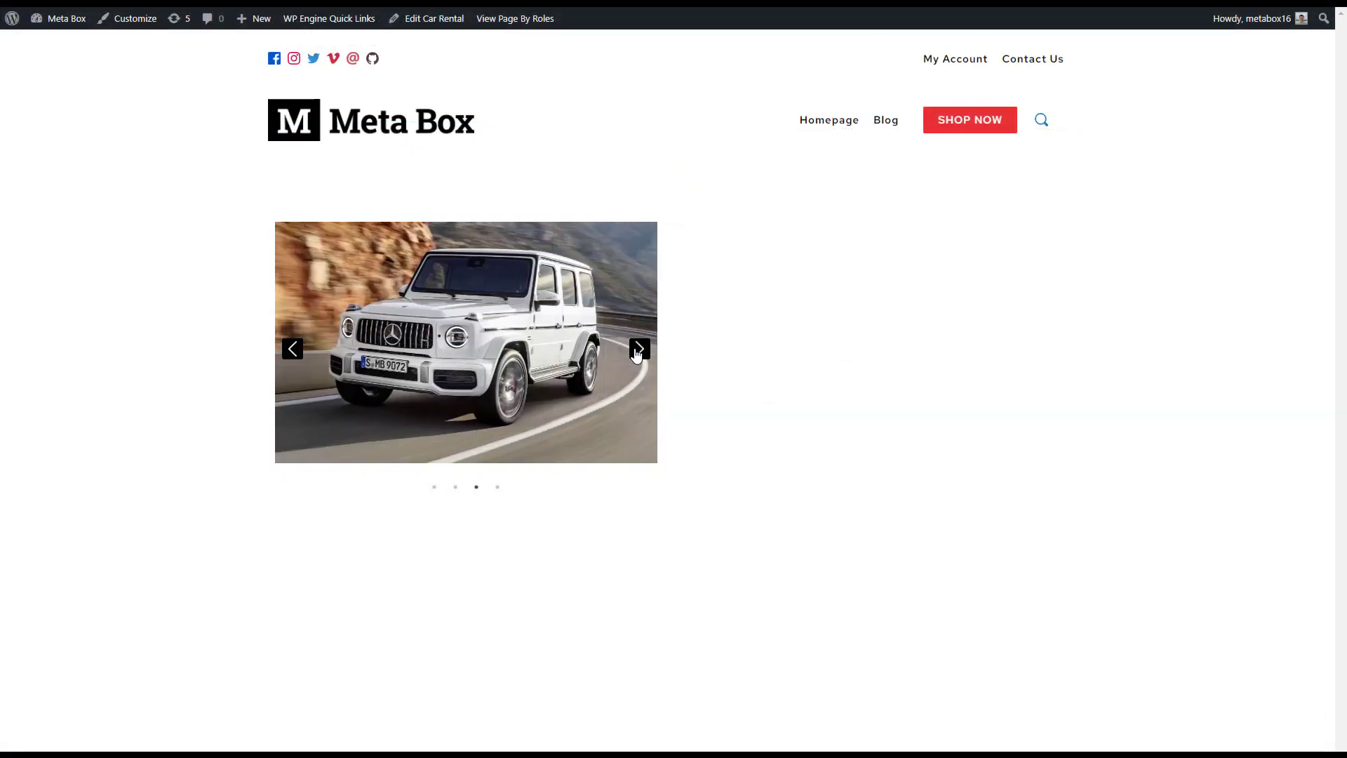
left_click(639, 349)
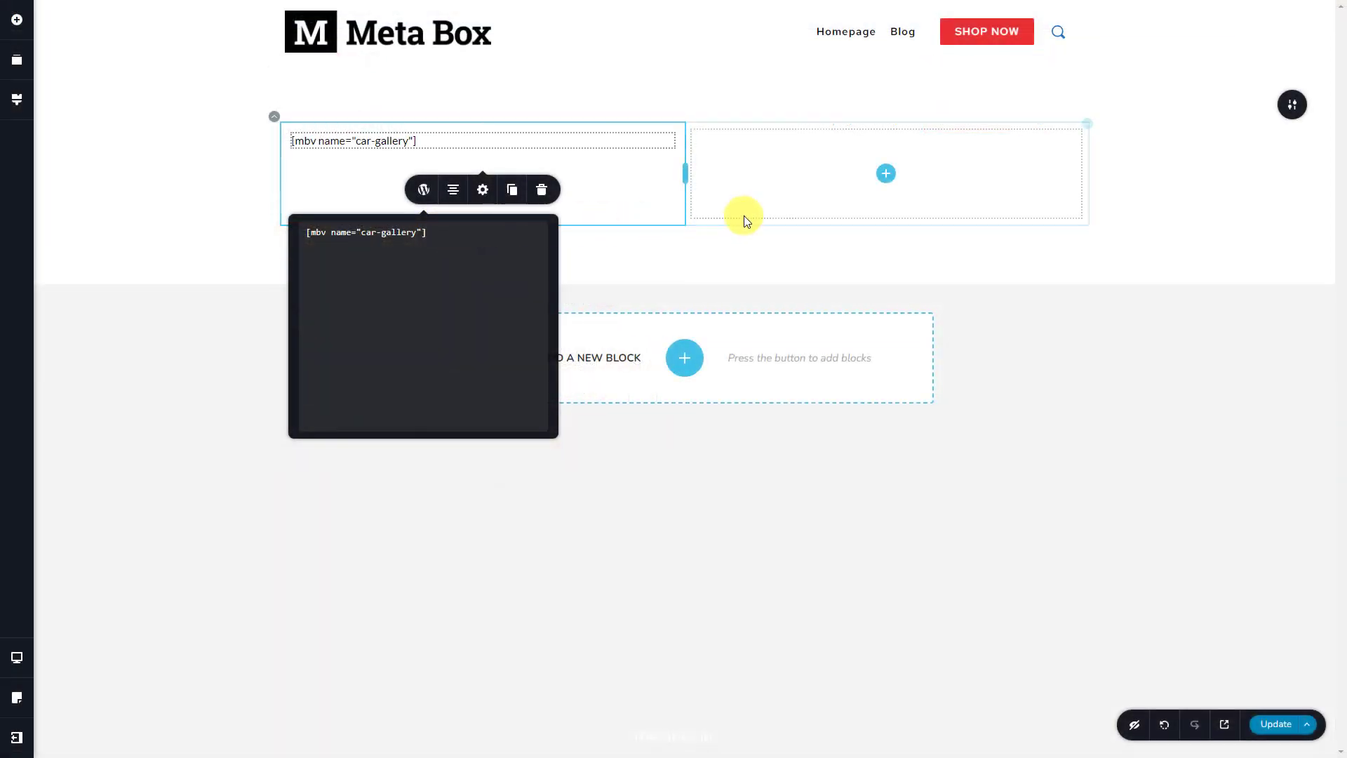
Step: Place the post Title and Content in the right column, with a two-column row below
left_click(886, 174)
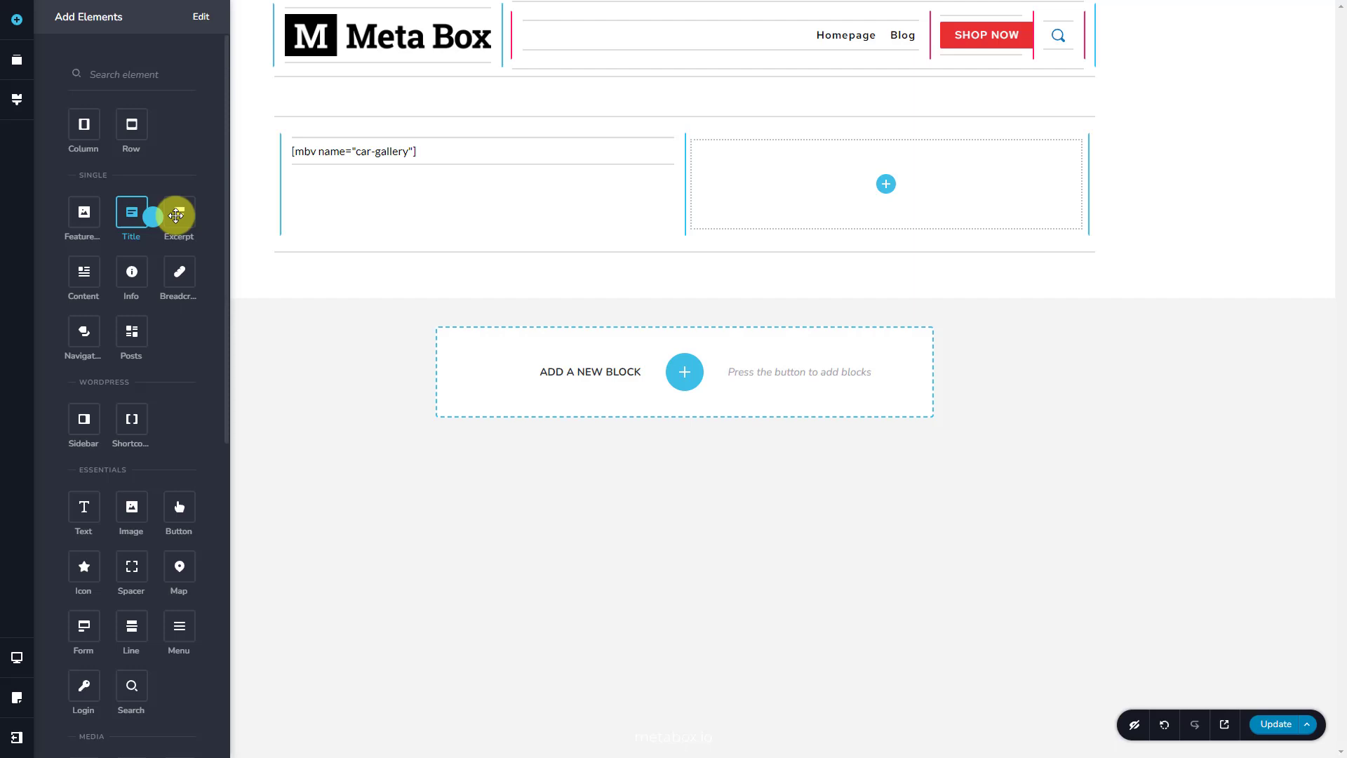
left_click_drag(176, 215, 896, 186)
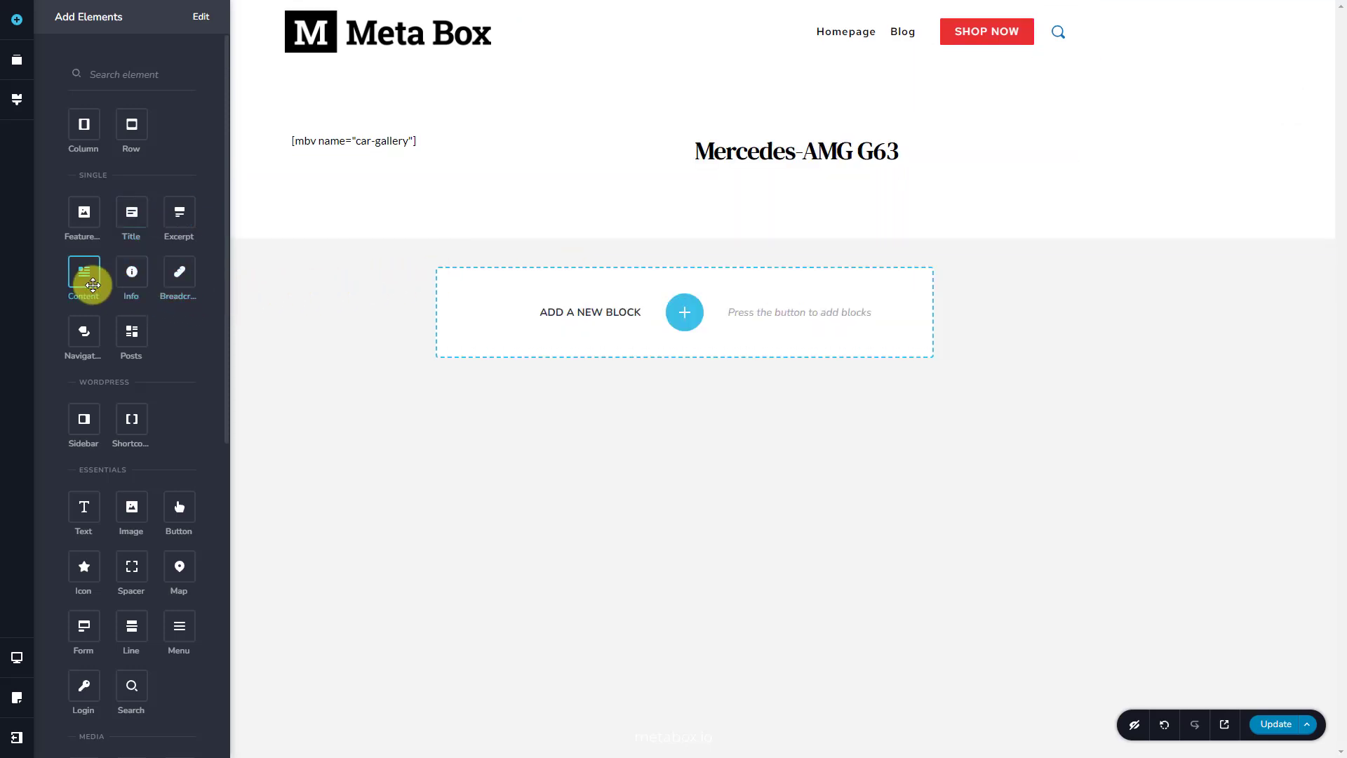
left_click_drag(93, 284, 769, 182)
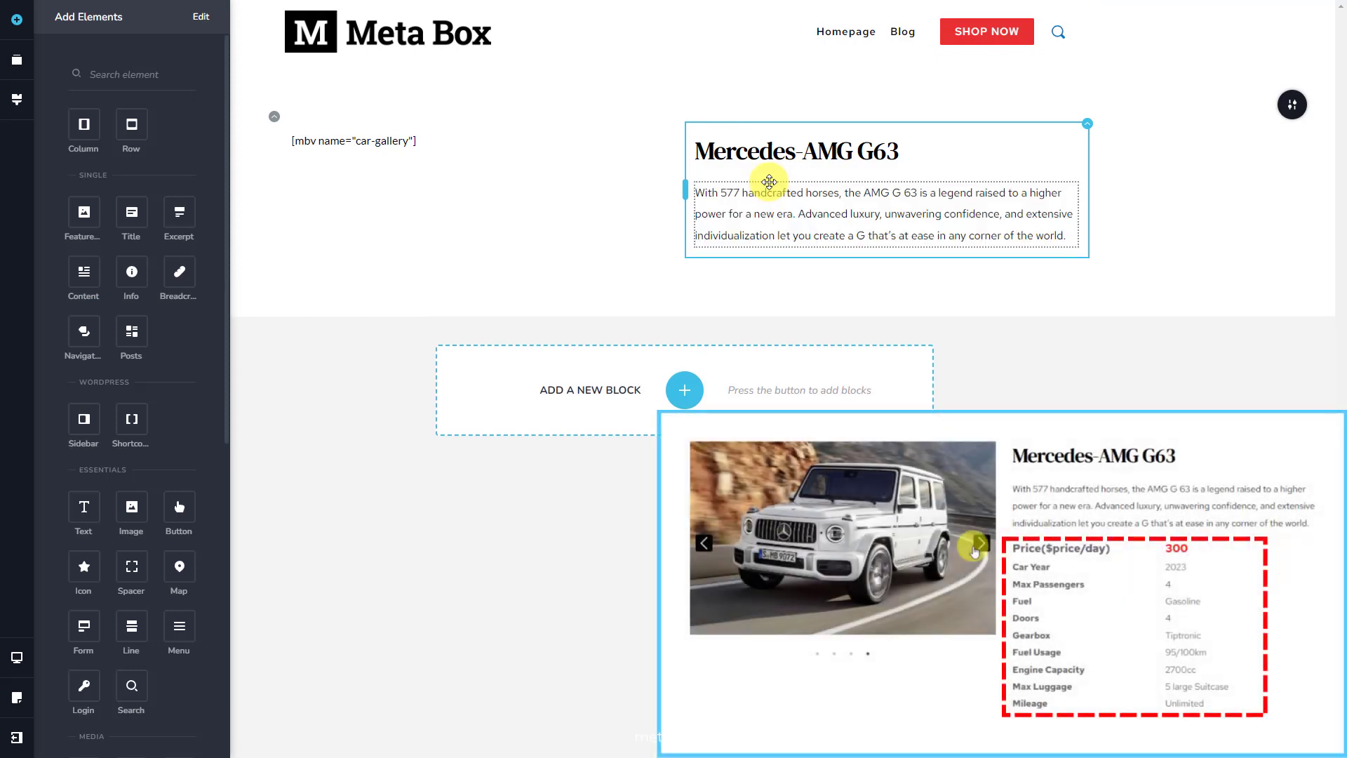
left_click_drag(131, 127, 748, 248)
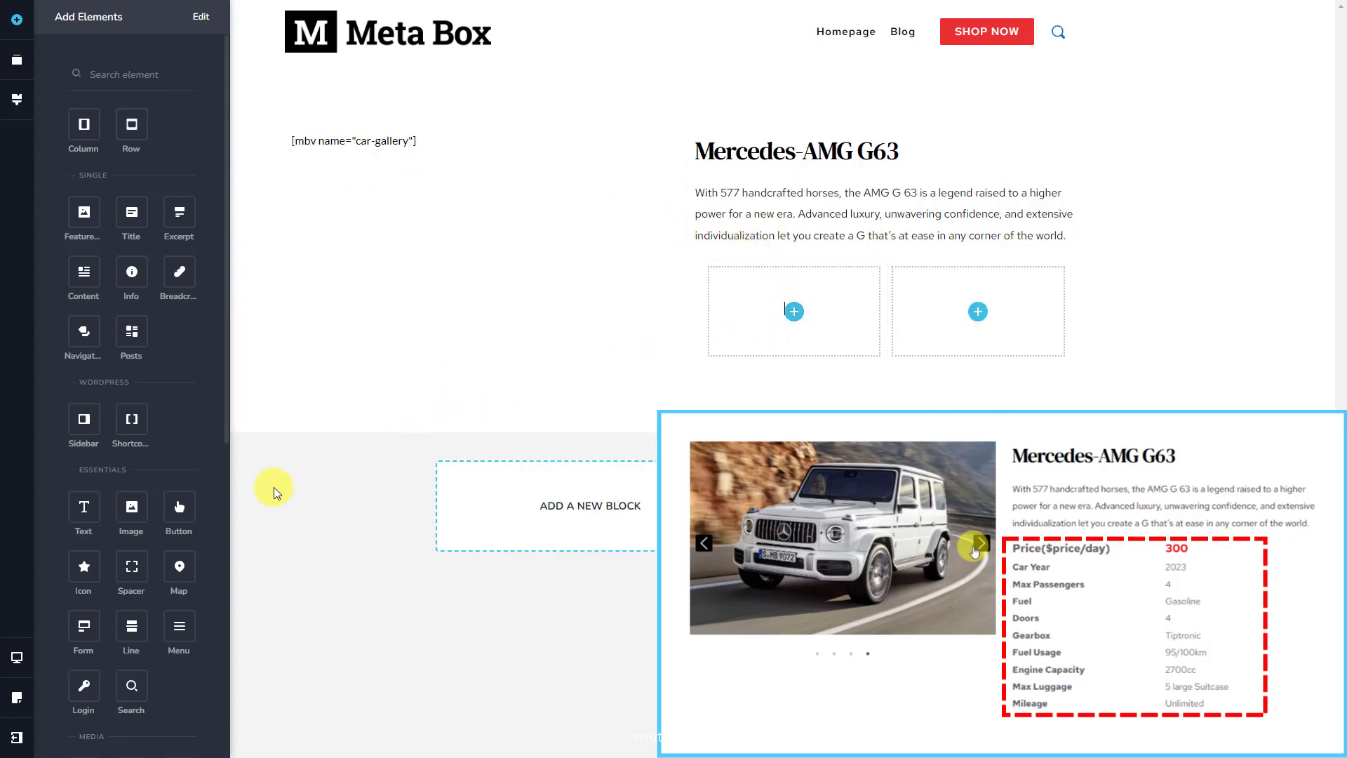
Step: Add a text block in the row's left column labelled Price($price/day)
left_click_drag(84, 507, 805, 320)
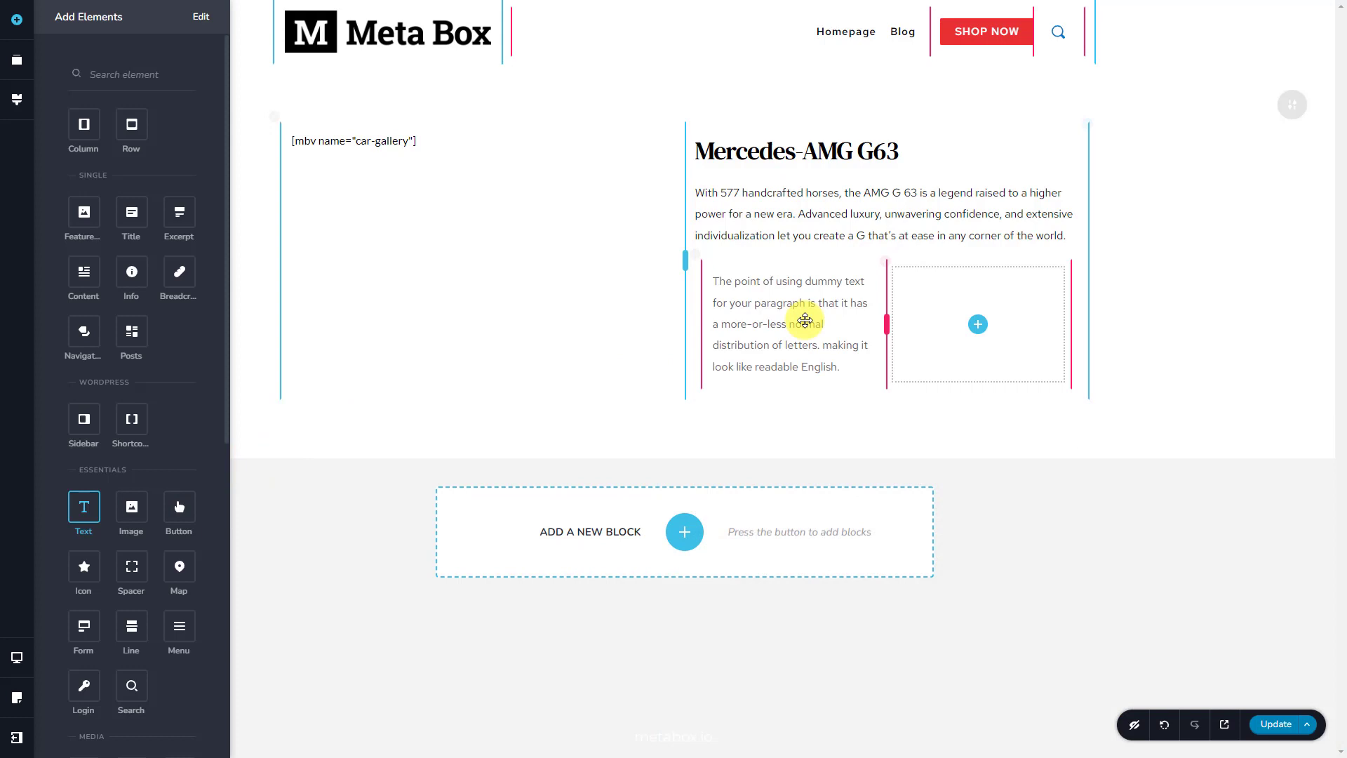
double_click(805, 321)
key("ctrl+v")
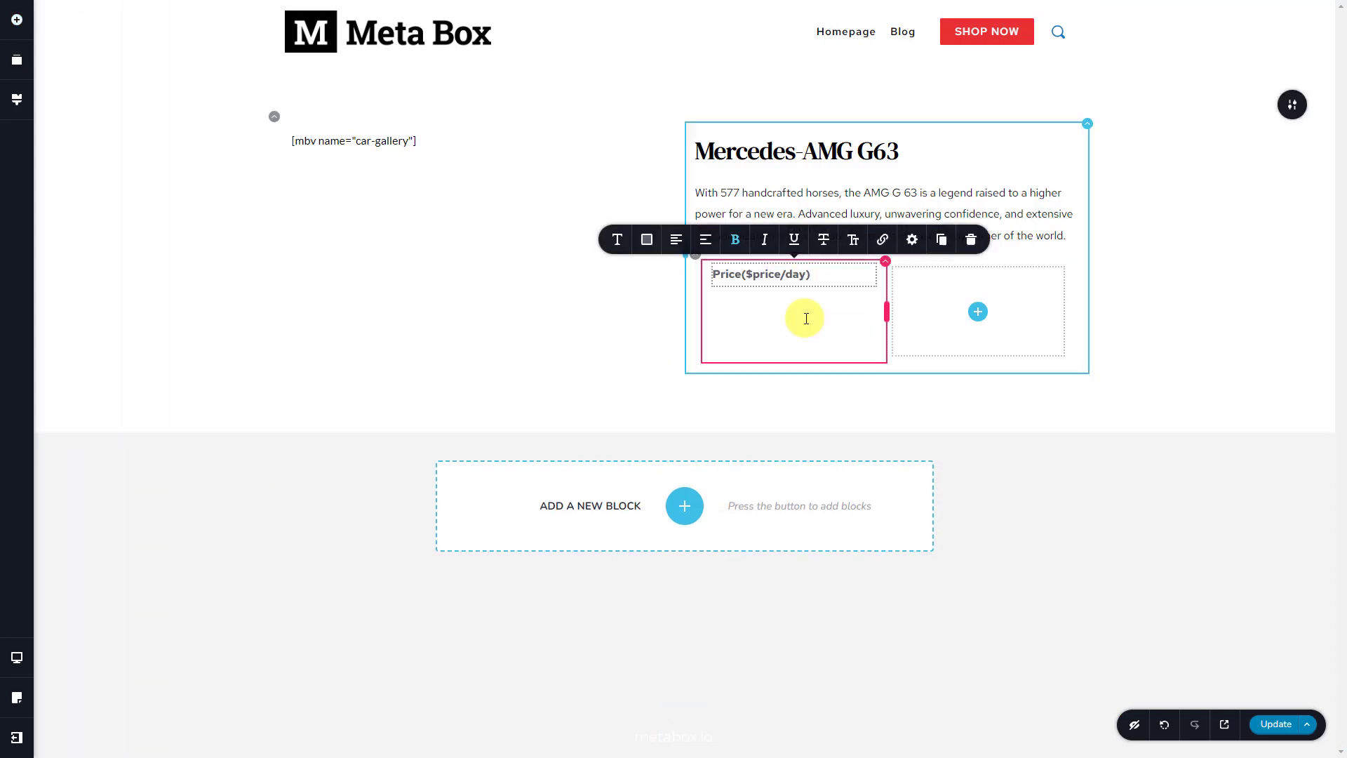
Step: Add a right-column text bound to the Car Rental Price dynamic field, showing 300
left_click(979, 313)
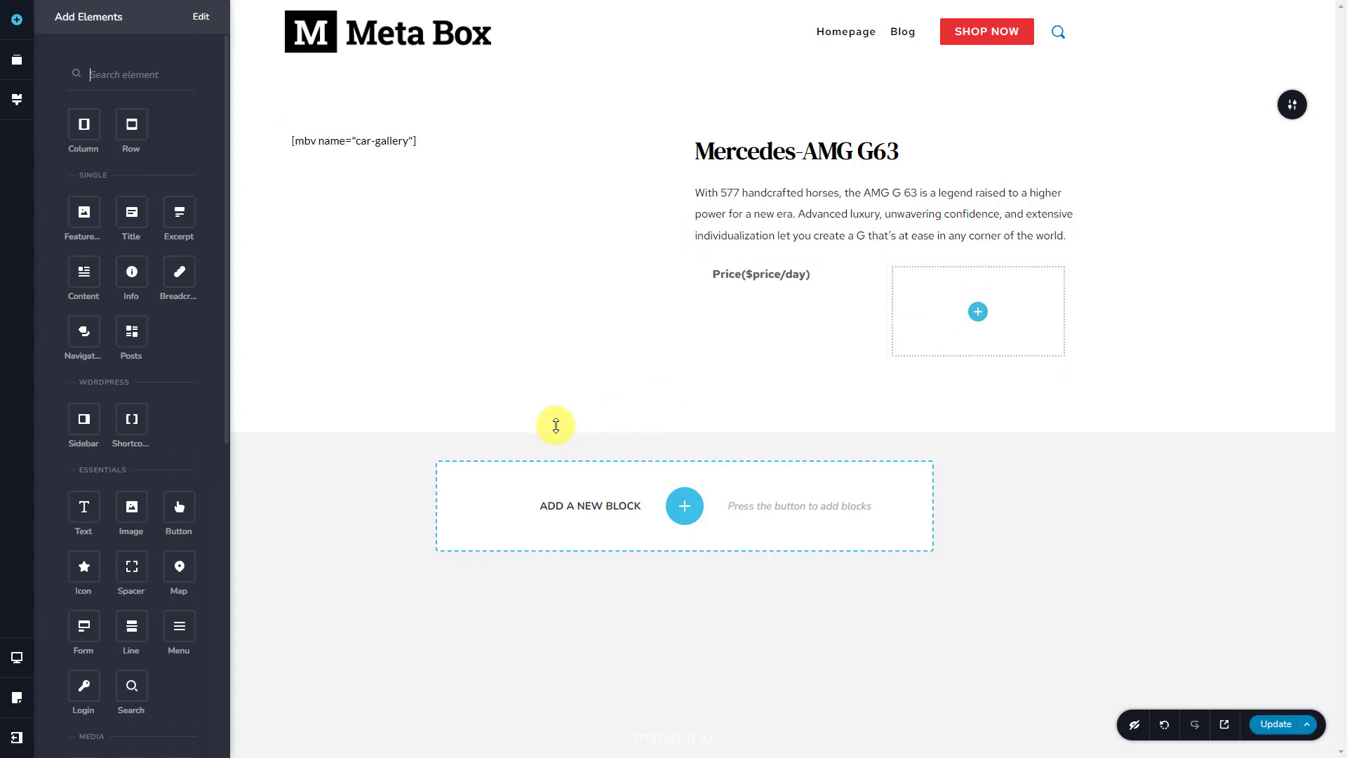
left_click_drag(88, 505, 974, 323)
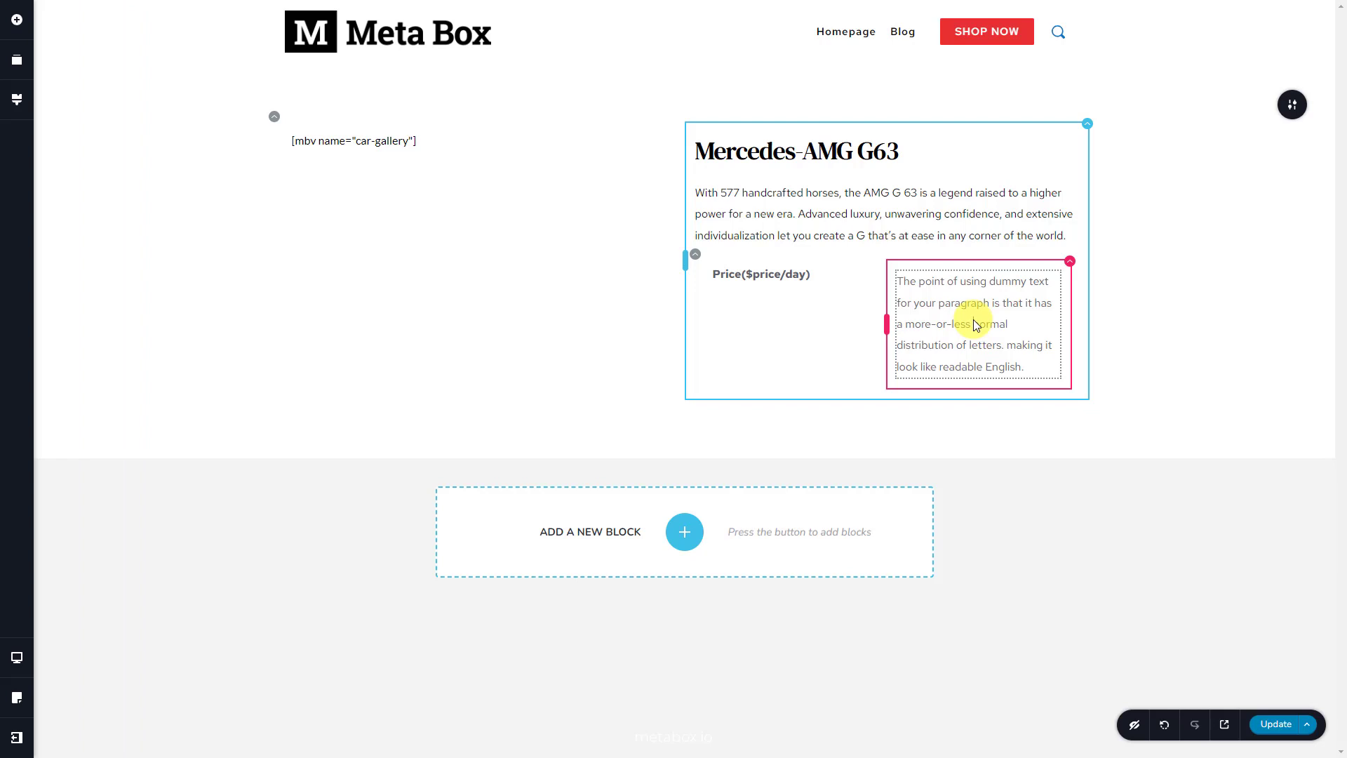
left_click(974, 322)
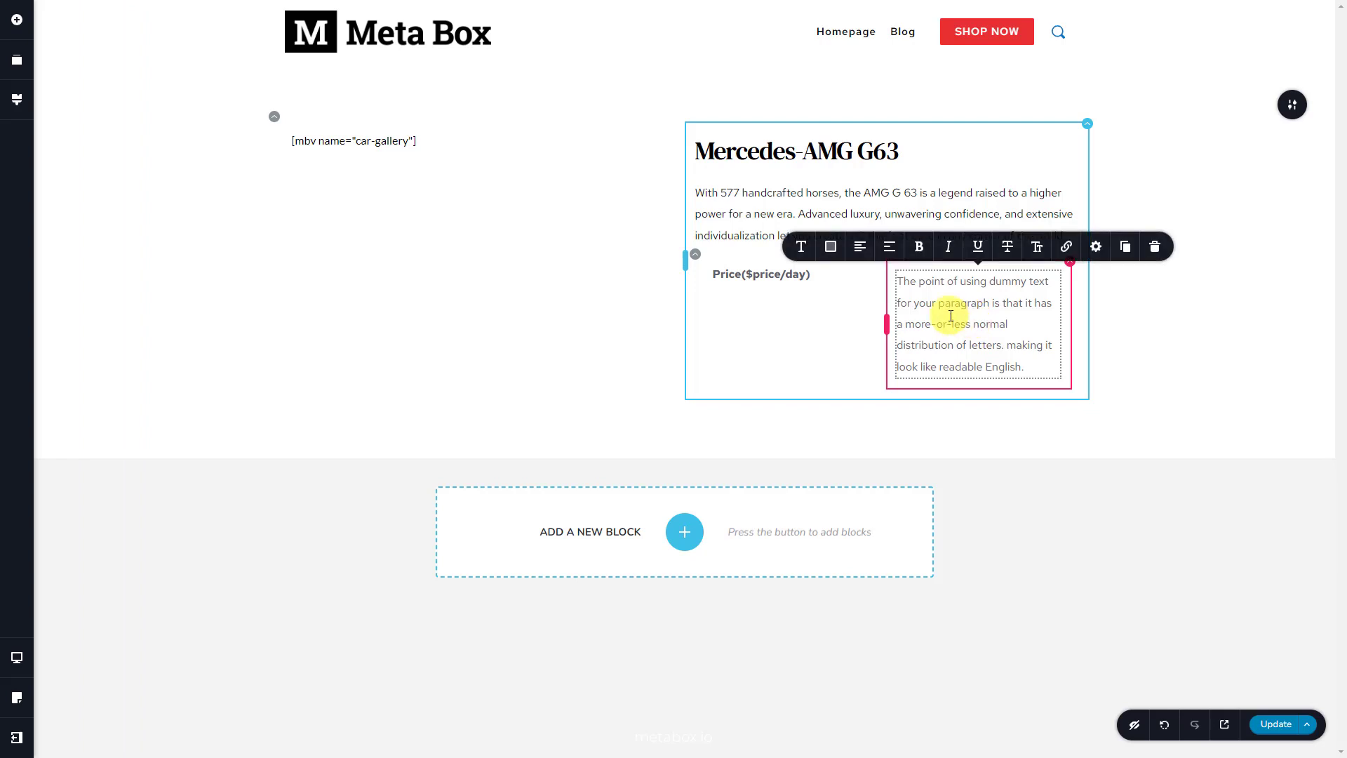
left_click(802, 249)
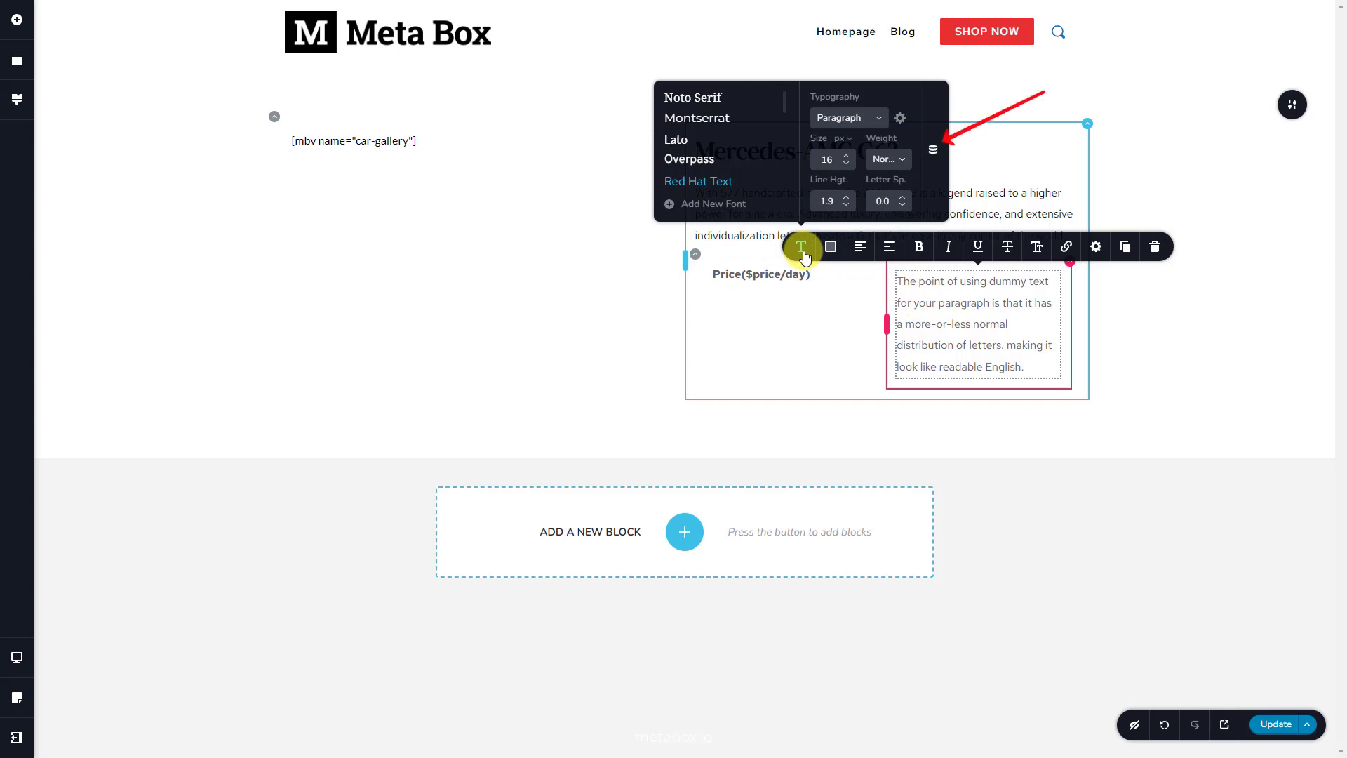
left_click(933, 154)
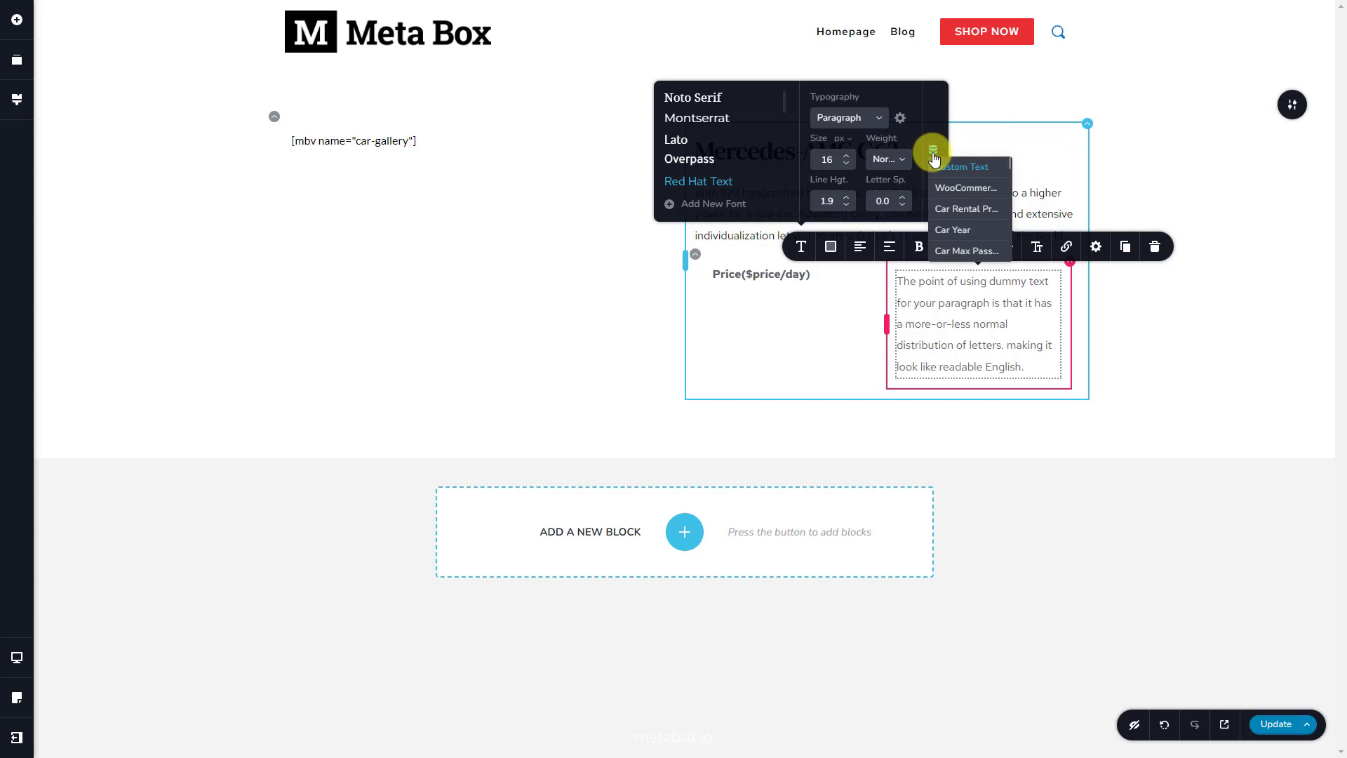
left_click(948, 210)
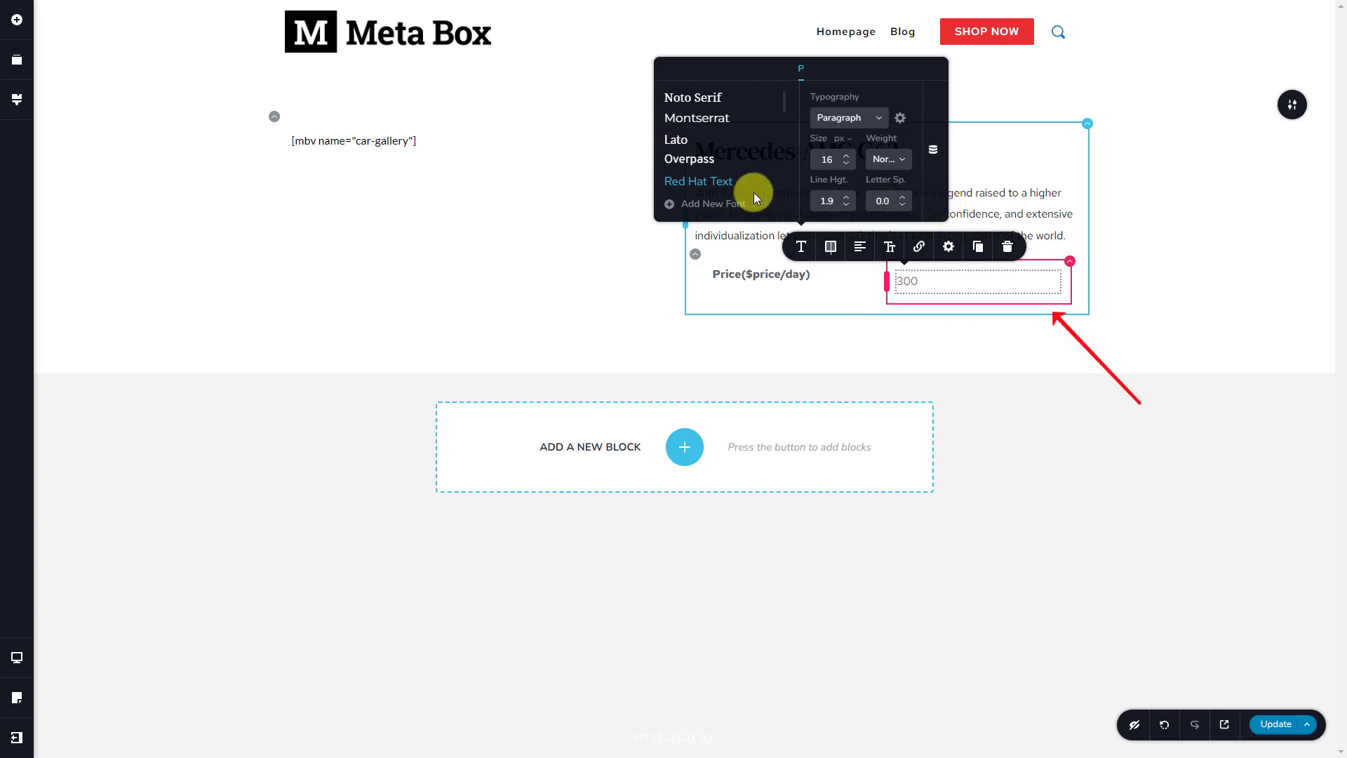
left_click(17, 19)
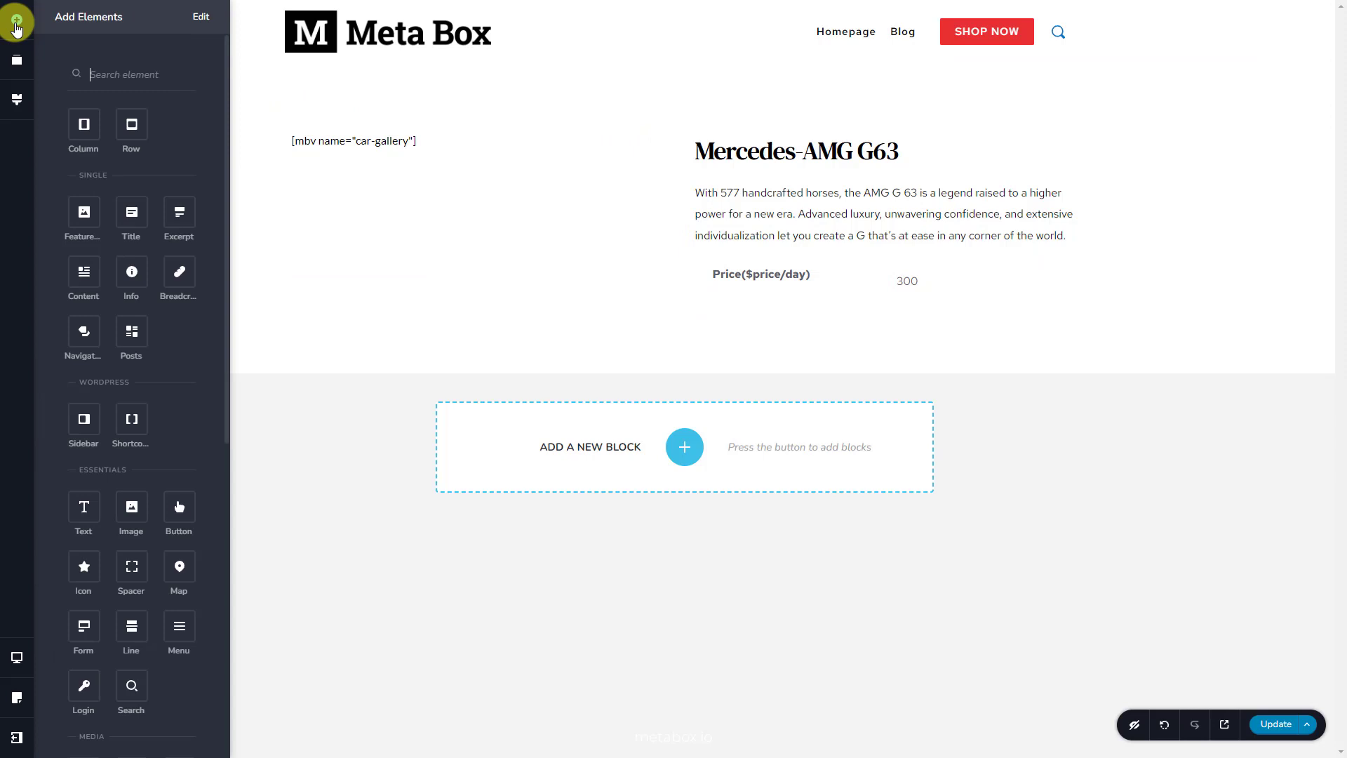
Step: Add a two-column row below Price with a Car Year label in the left column
left_click_drag(131, 124, 815, 303)
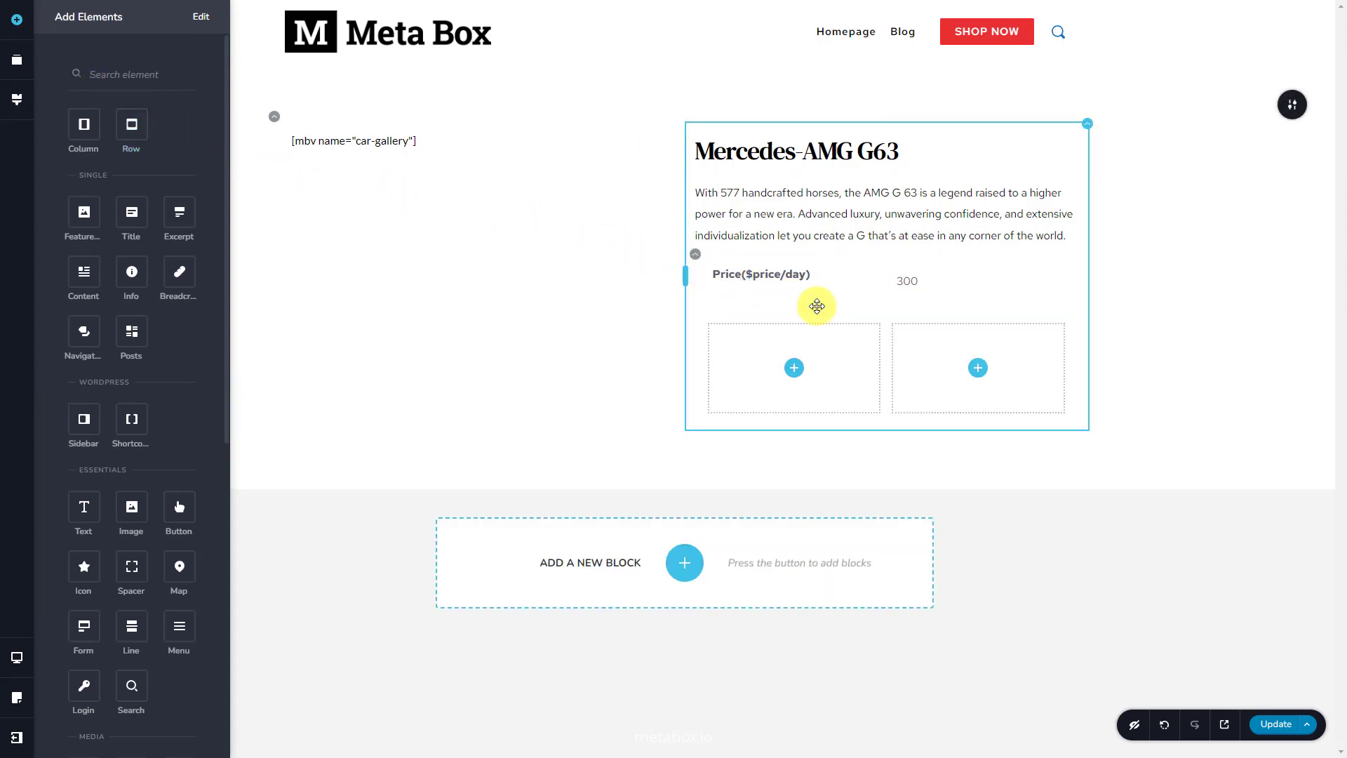
left_click_drag(84, 508, 800, 392)
left_click(799, 391)
key("ctrl+a")
type("Car Year")
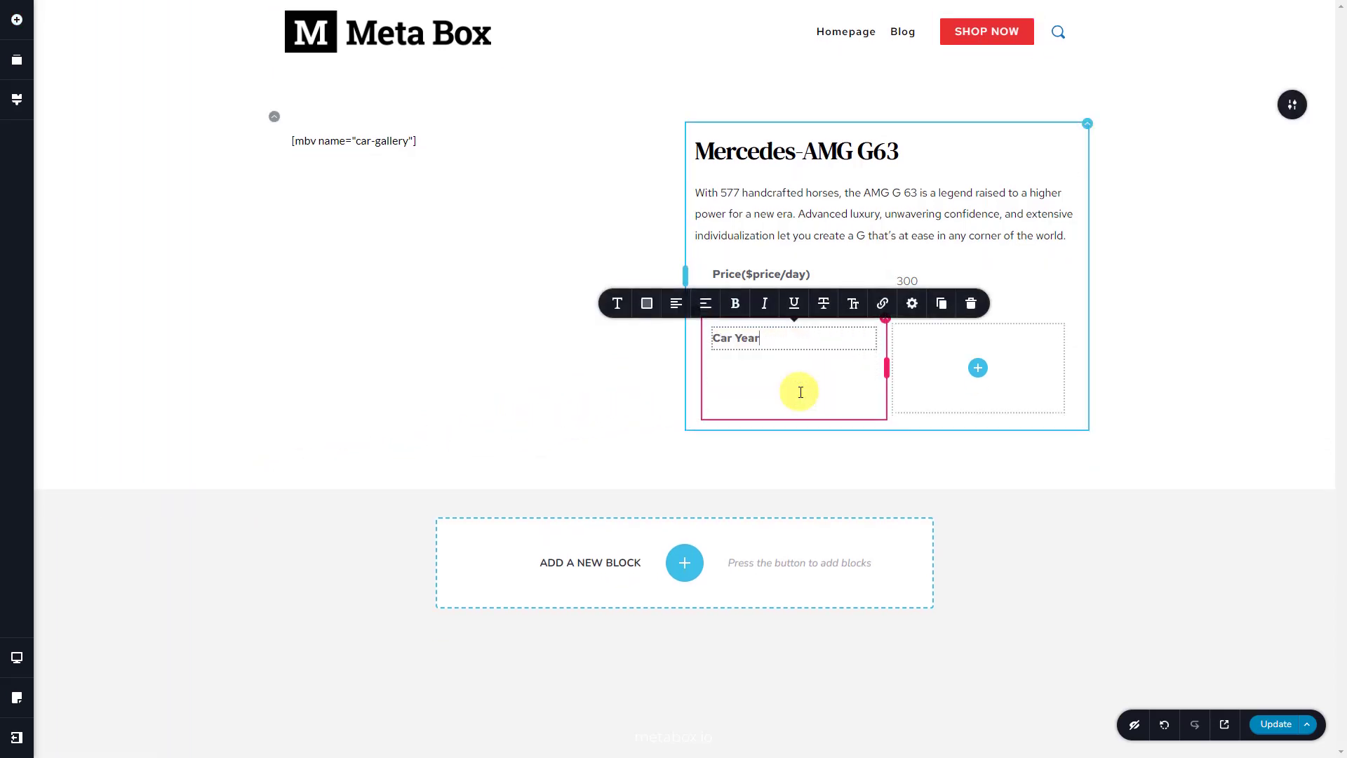
Step: Add a right-column text bound to the Car Year dynamic field, showing 2023
left_click(899, 372)
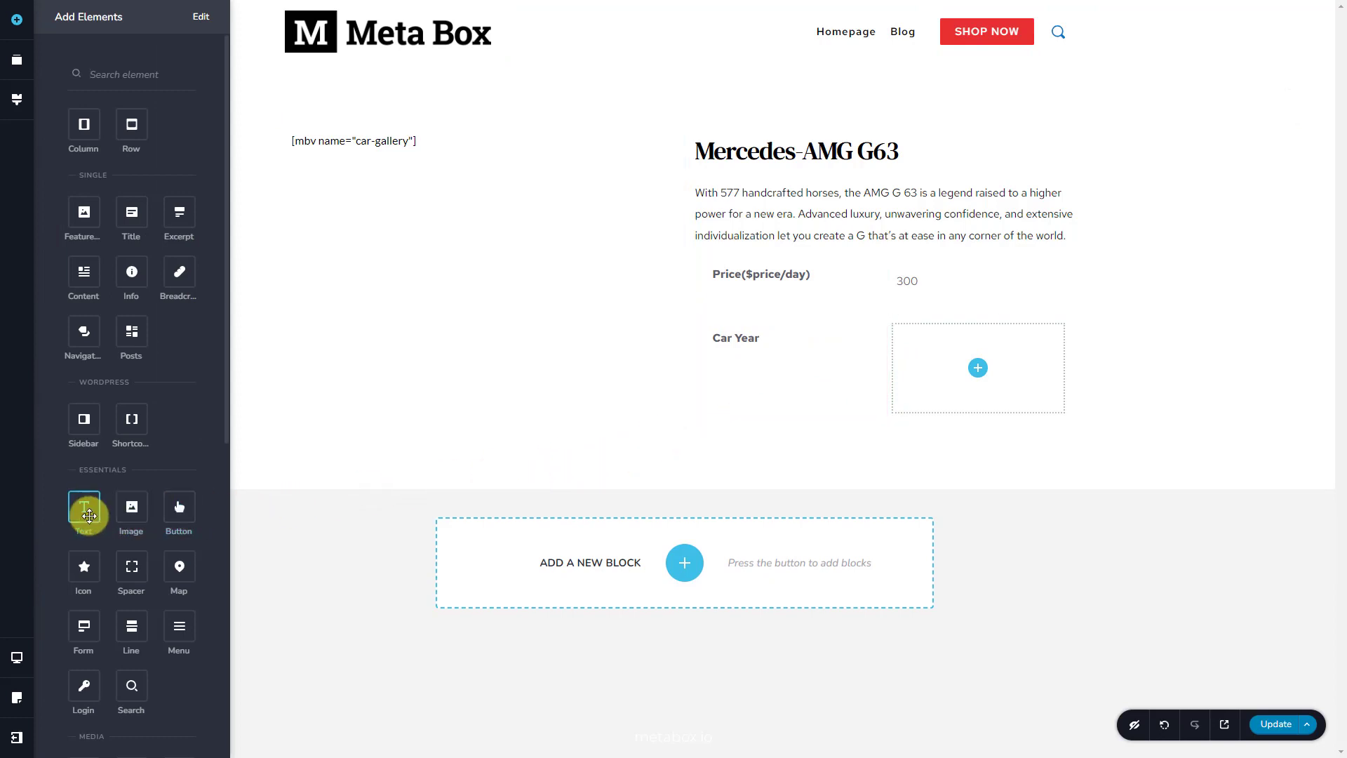
left_click_drag(84, 507, 895, 375)
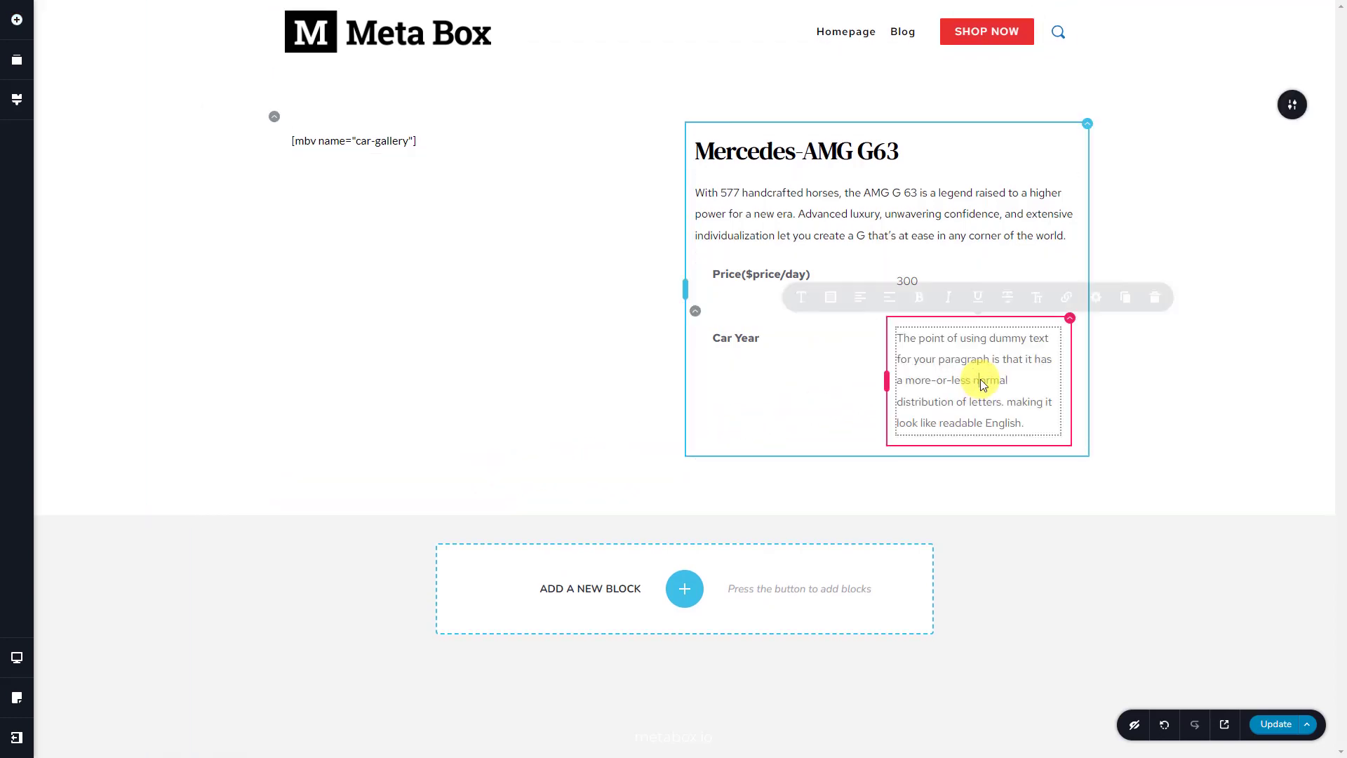
left_click(807, 311)
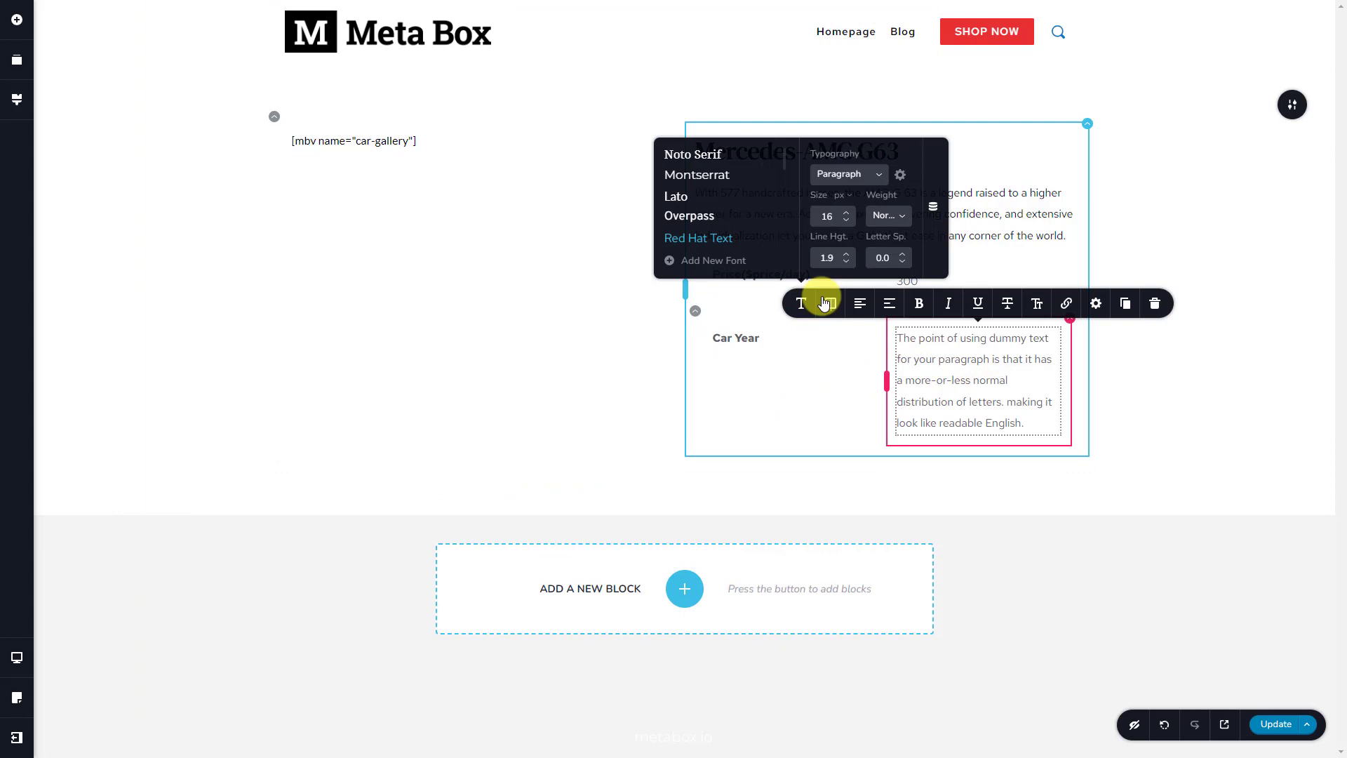
left_click(934, 210)
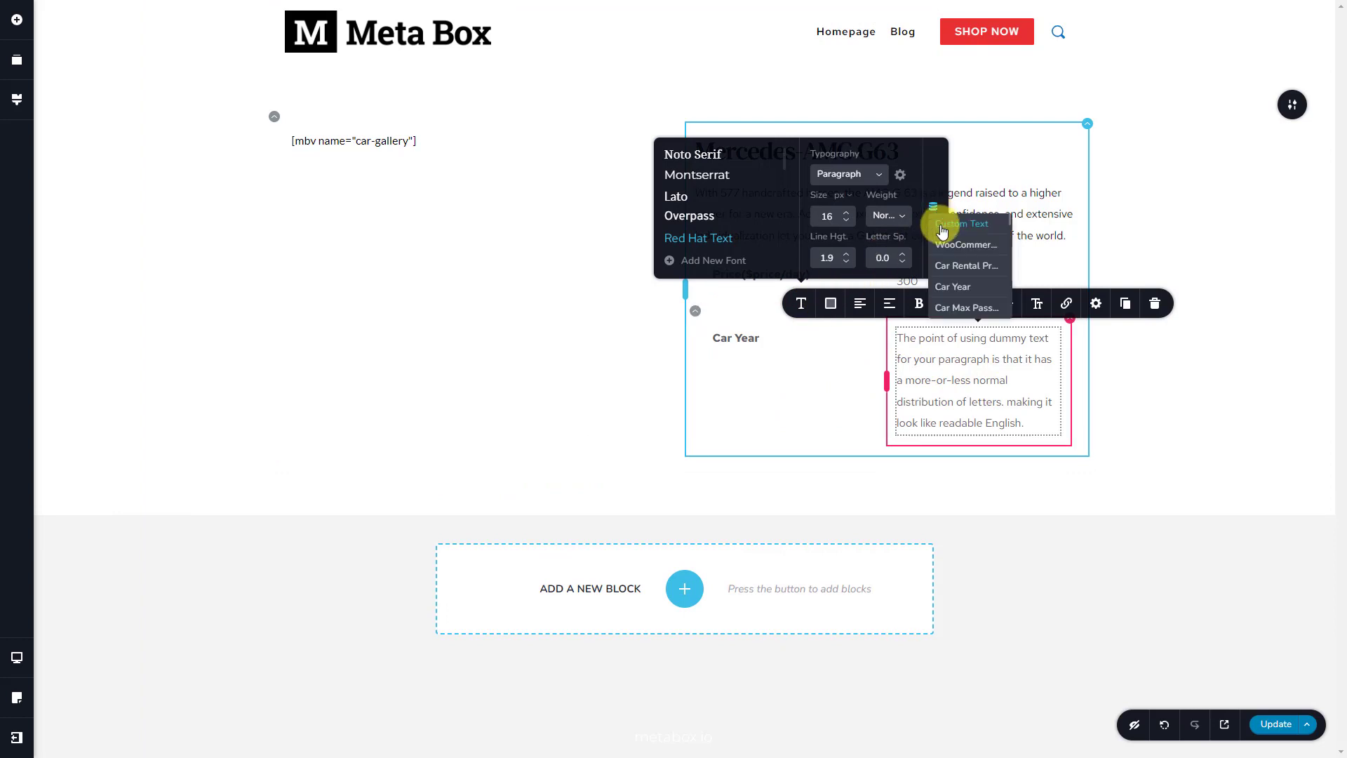
left_click(947, 287)
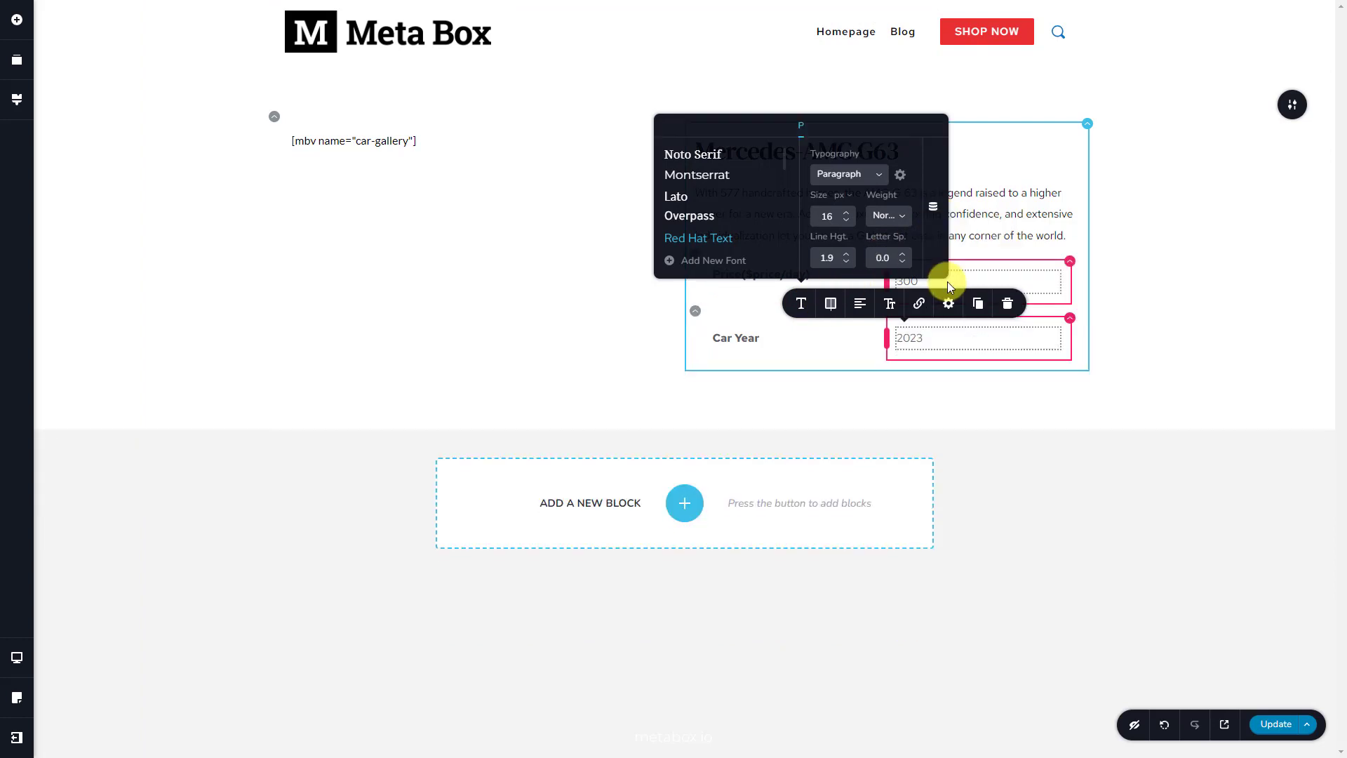
Step: Set the Car Year row's padding to 0
left_click(784, 335)
left_click(695, 310)
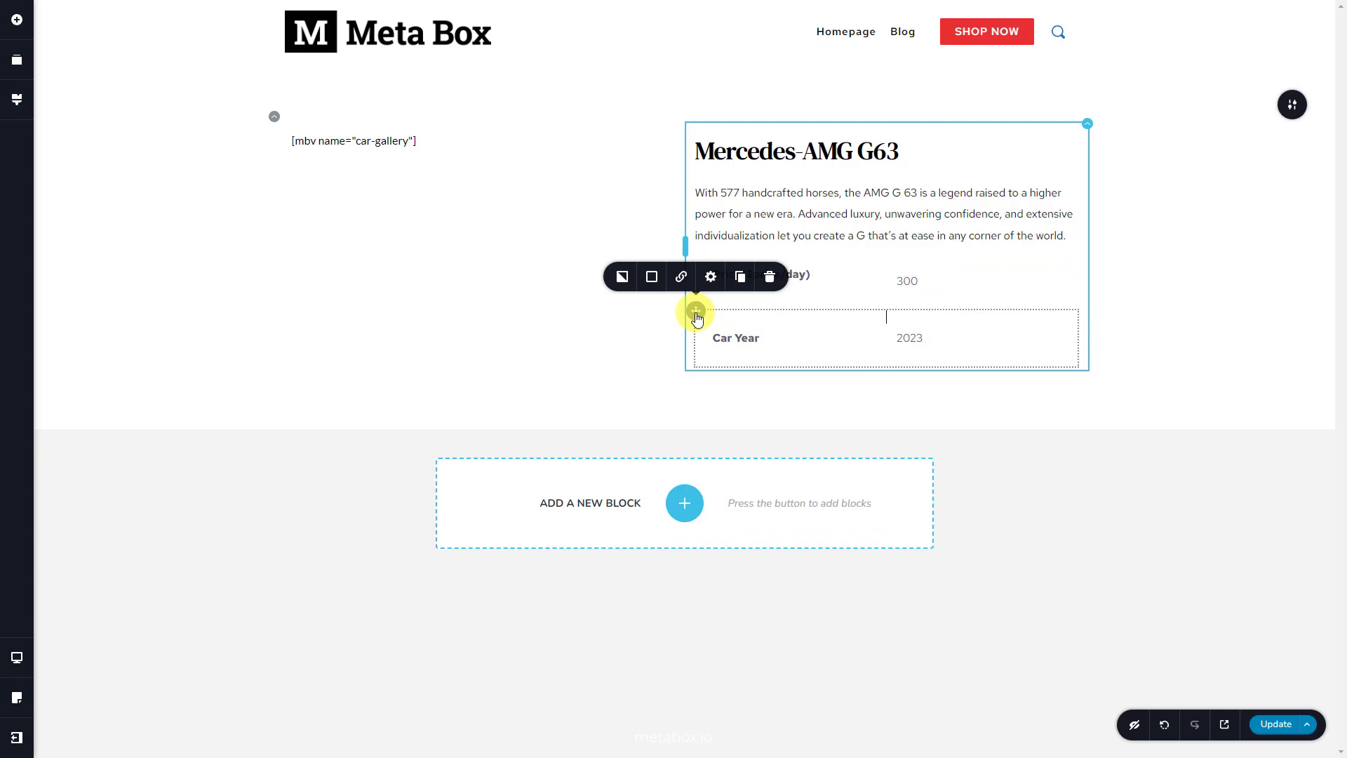
left_click(711, 278)
left_click(678, 236)
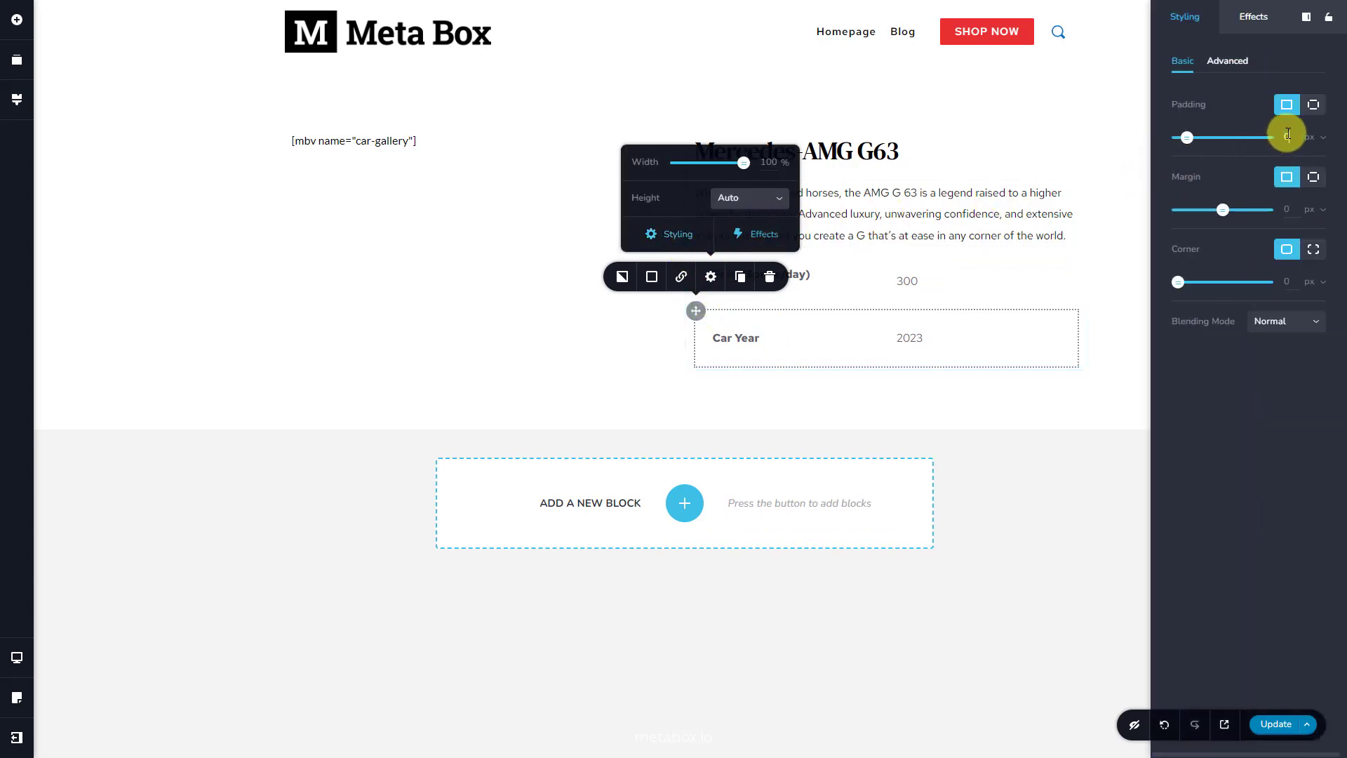
type("0")
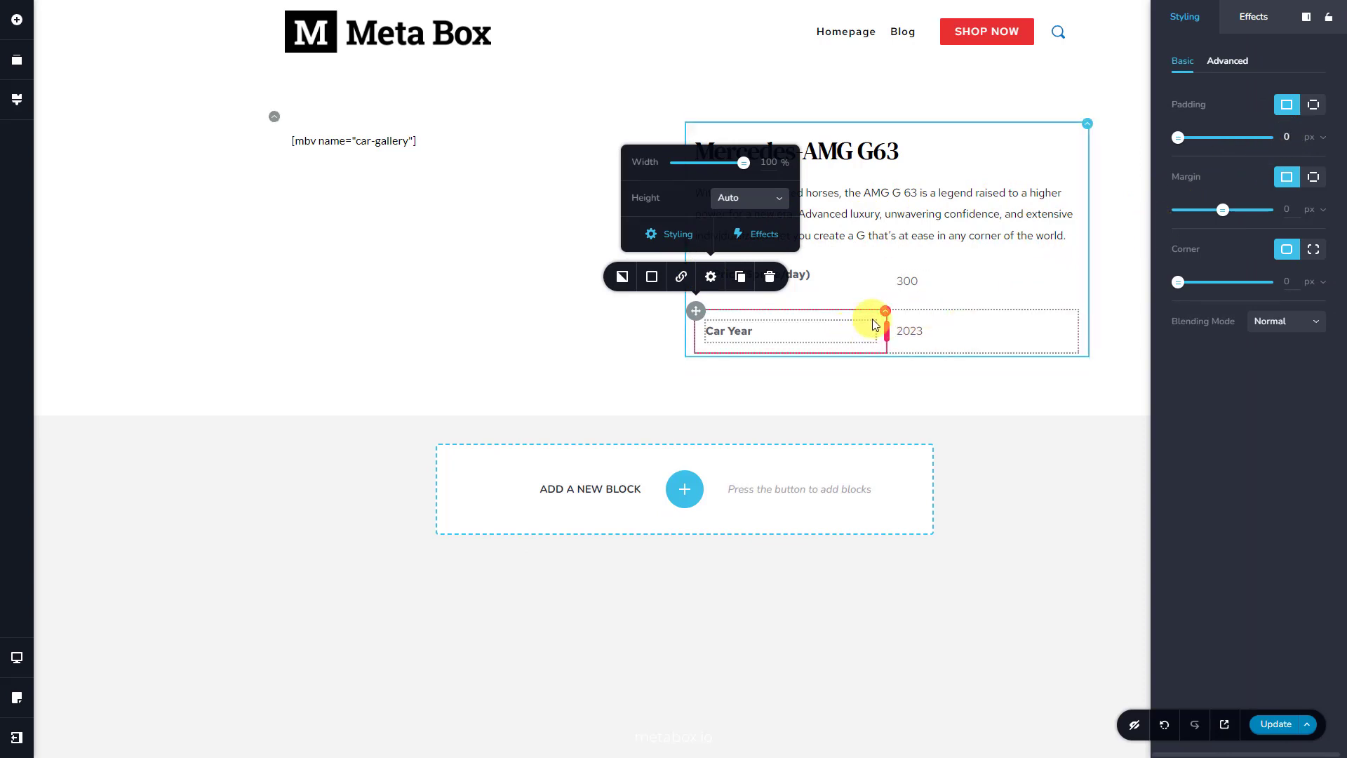
Step: Give the label column a single 0 padding and the Car Year label a single 0 margin
left_click(876, 325)
left_click(926, 286)
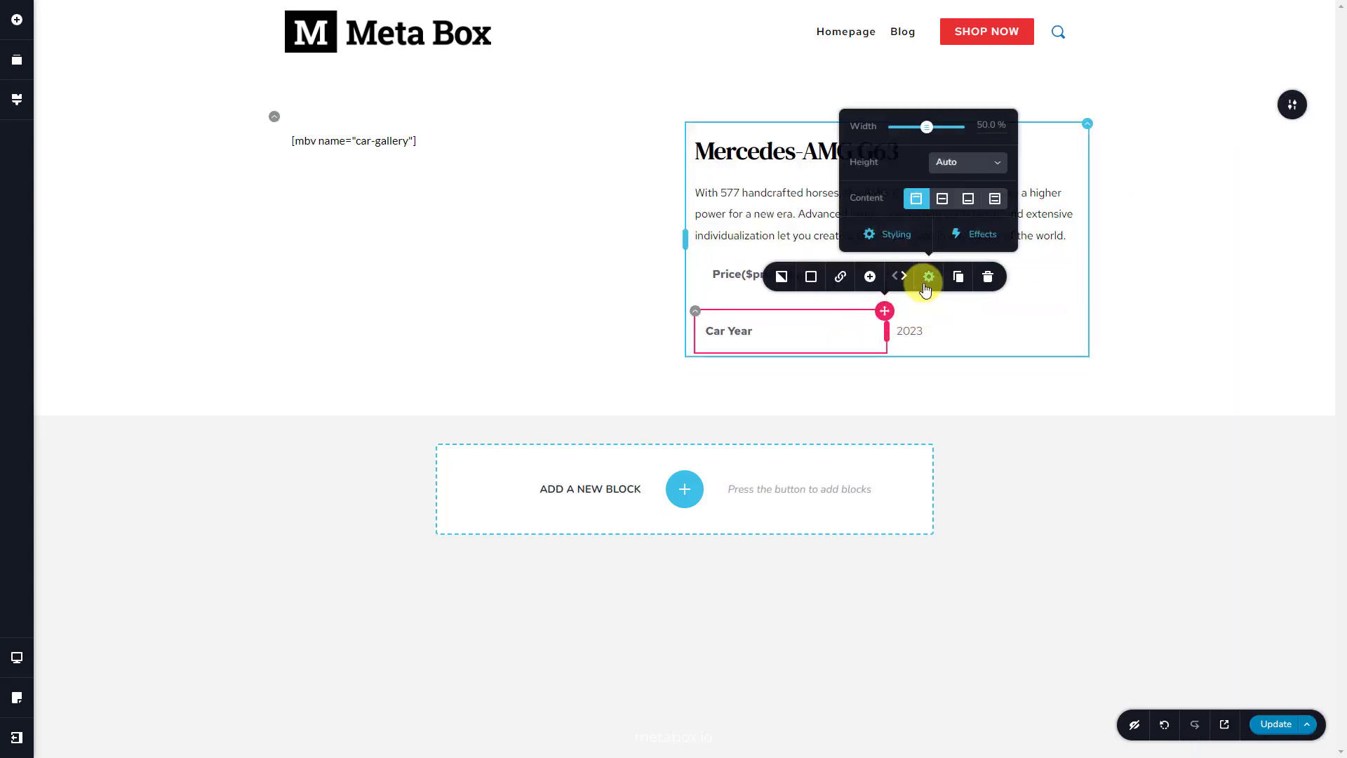
left_click(905, 236)
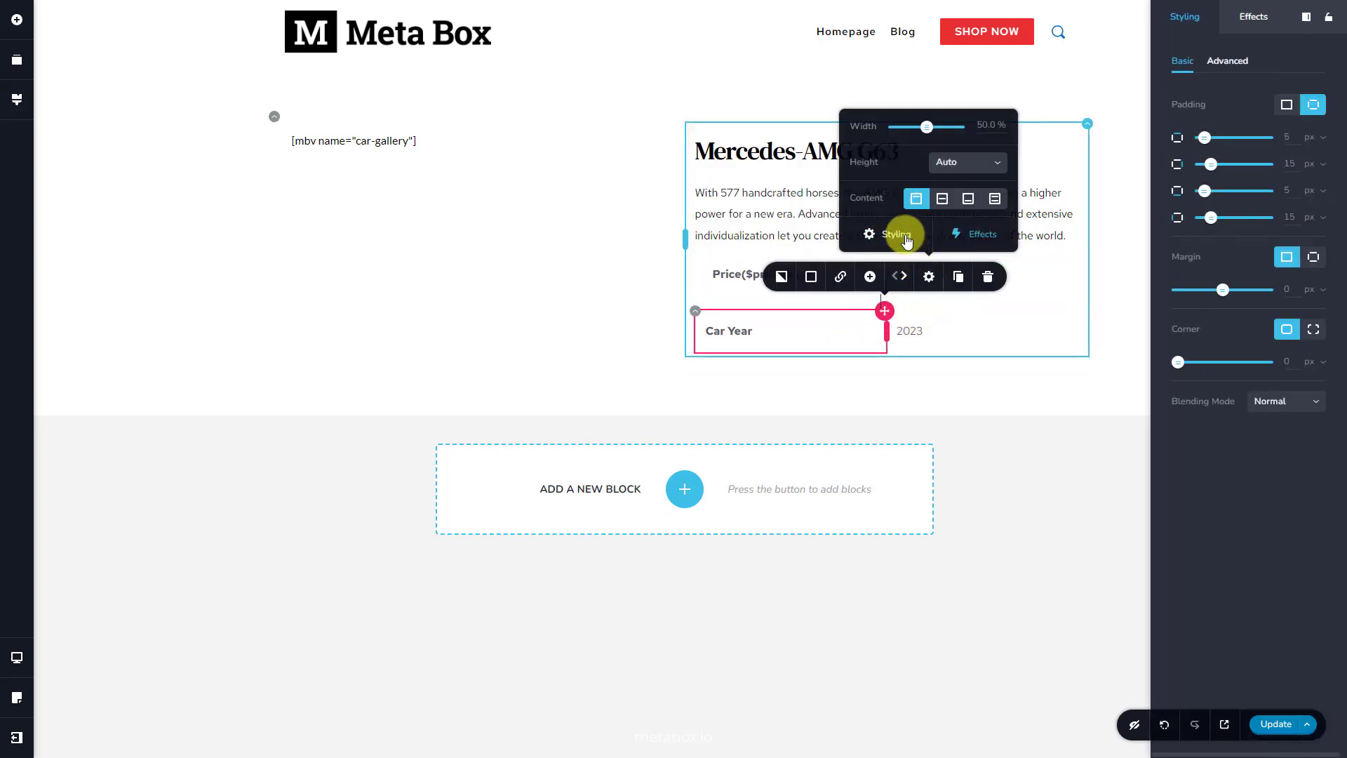
left_click(1285, 105)
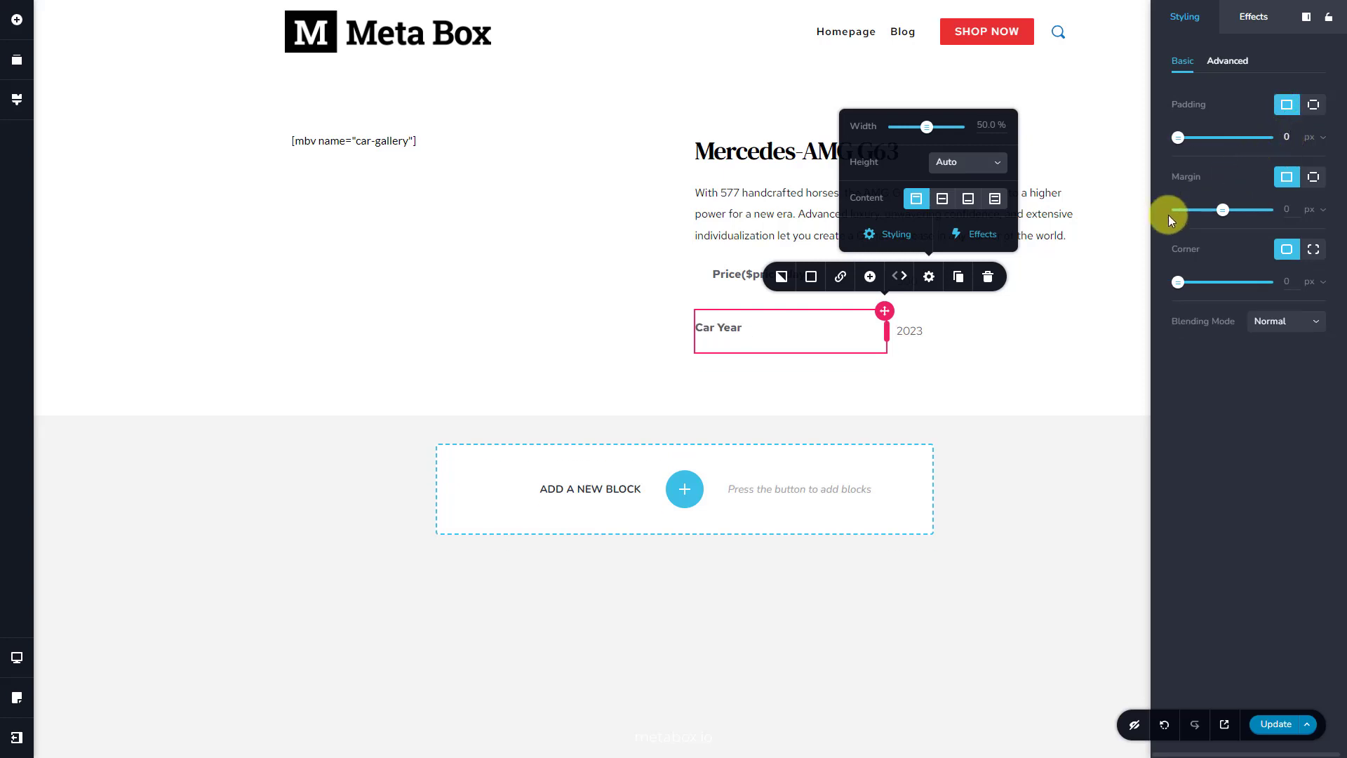
double_click(855, 325)
left_click(906, 293)
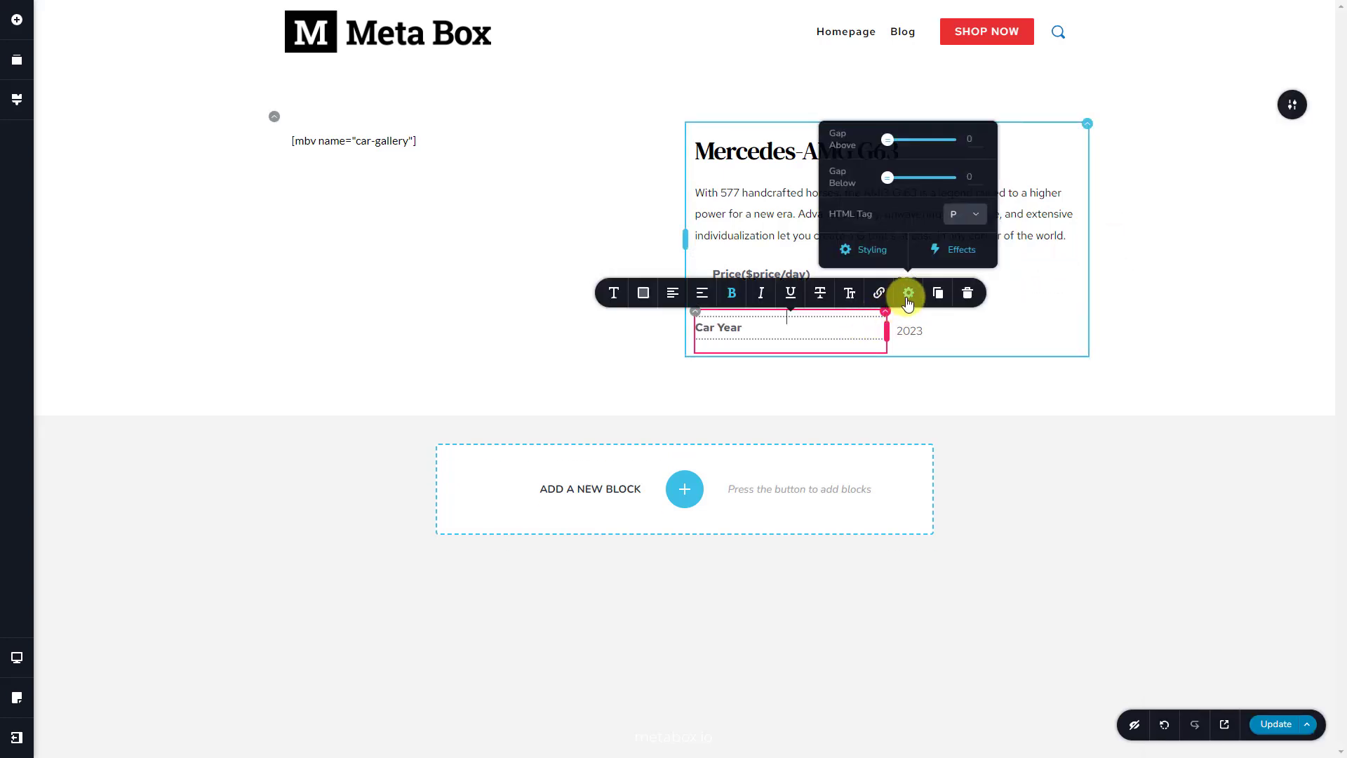
left_click(882, 256)
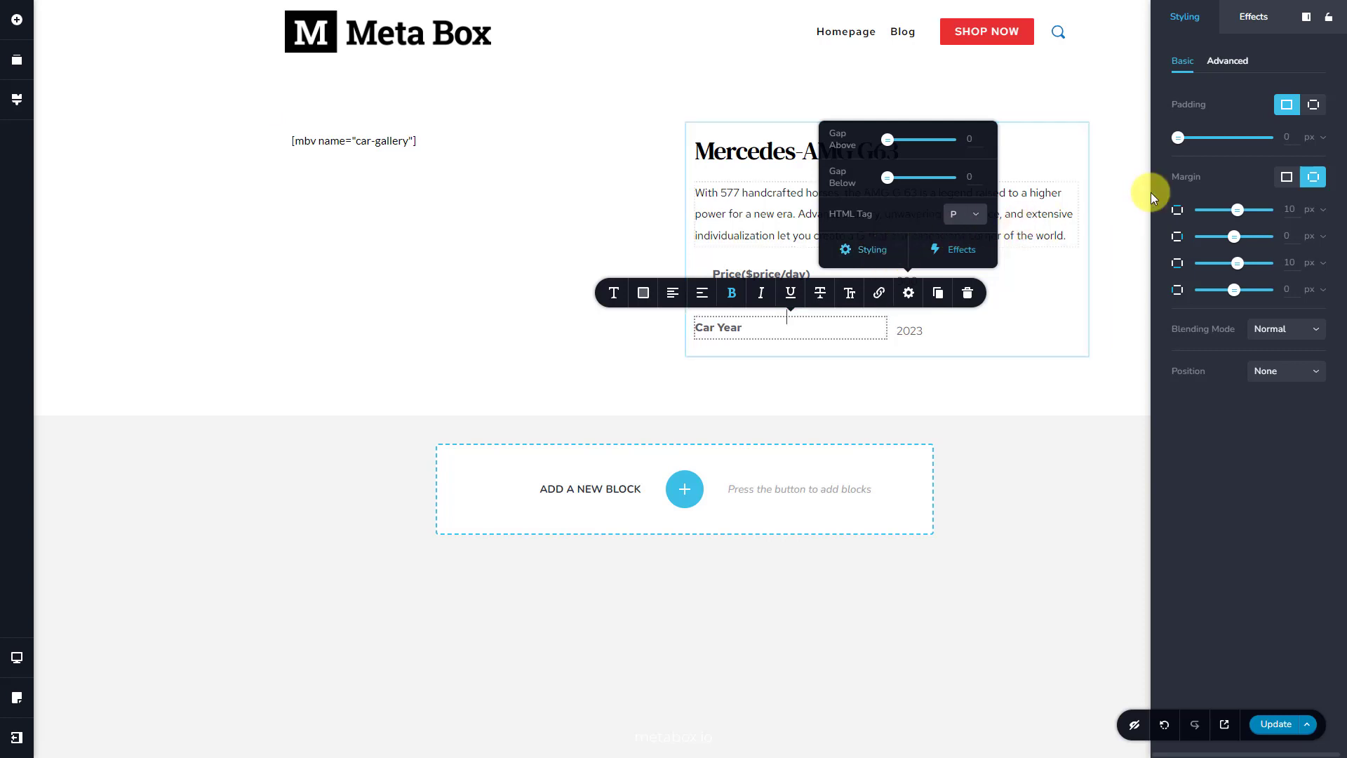
left_click(1286, 177)
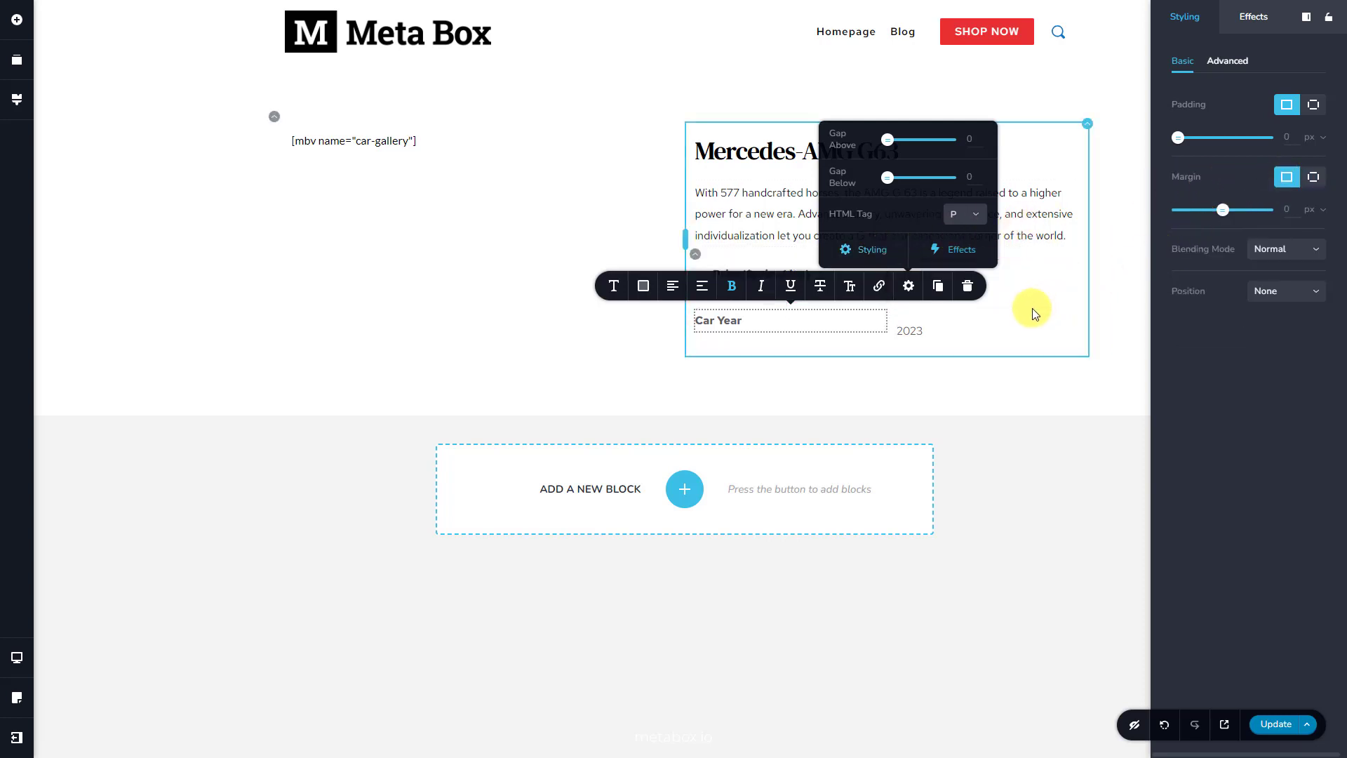
Step: Give the value column a single 0 padding and the 2023 value a single 0 margin
left_click(1053, 316)
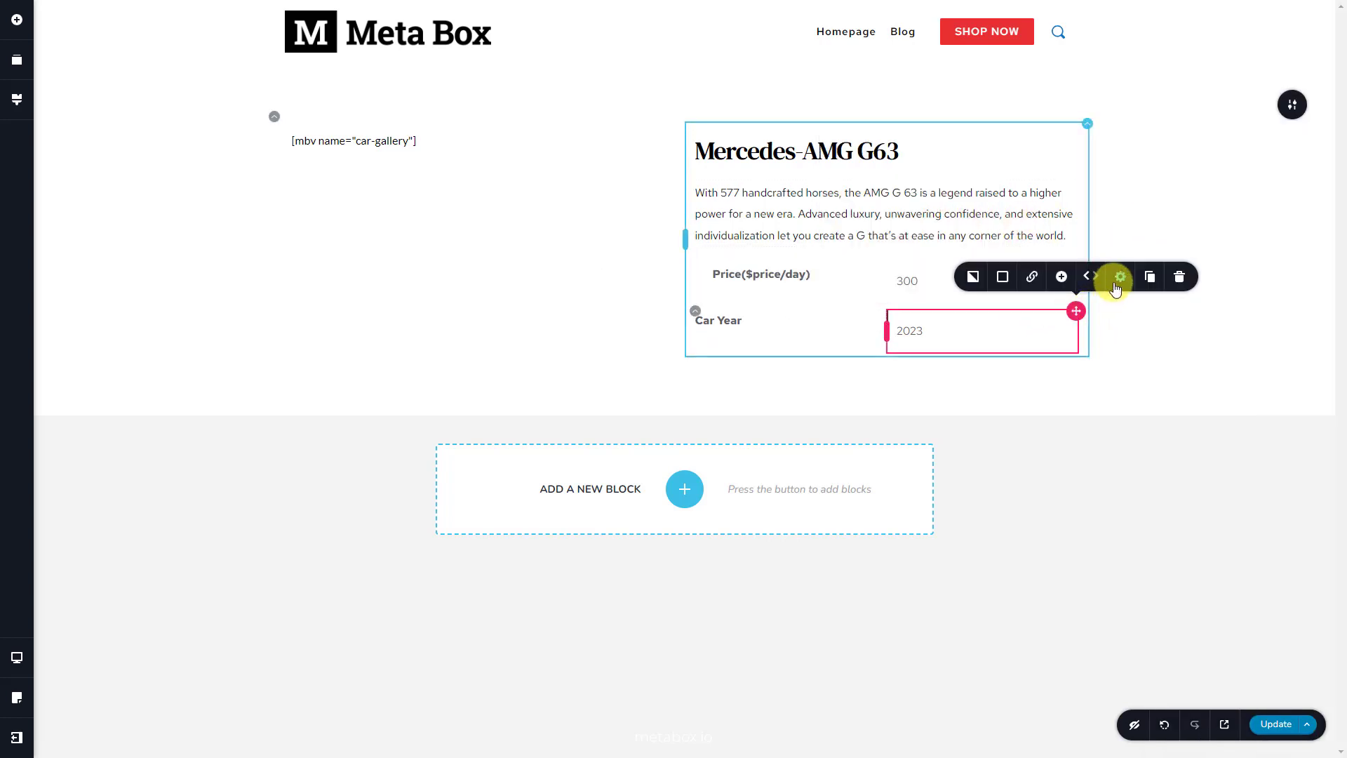
left_click(1120, 277)
left_click(1095, 239)
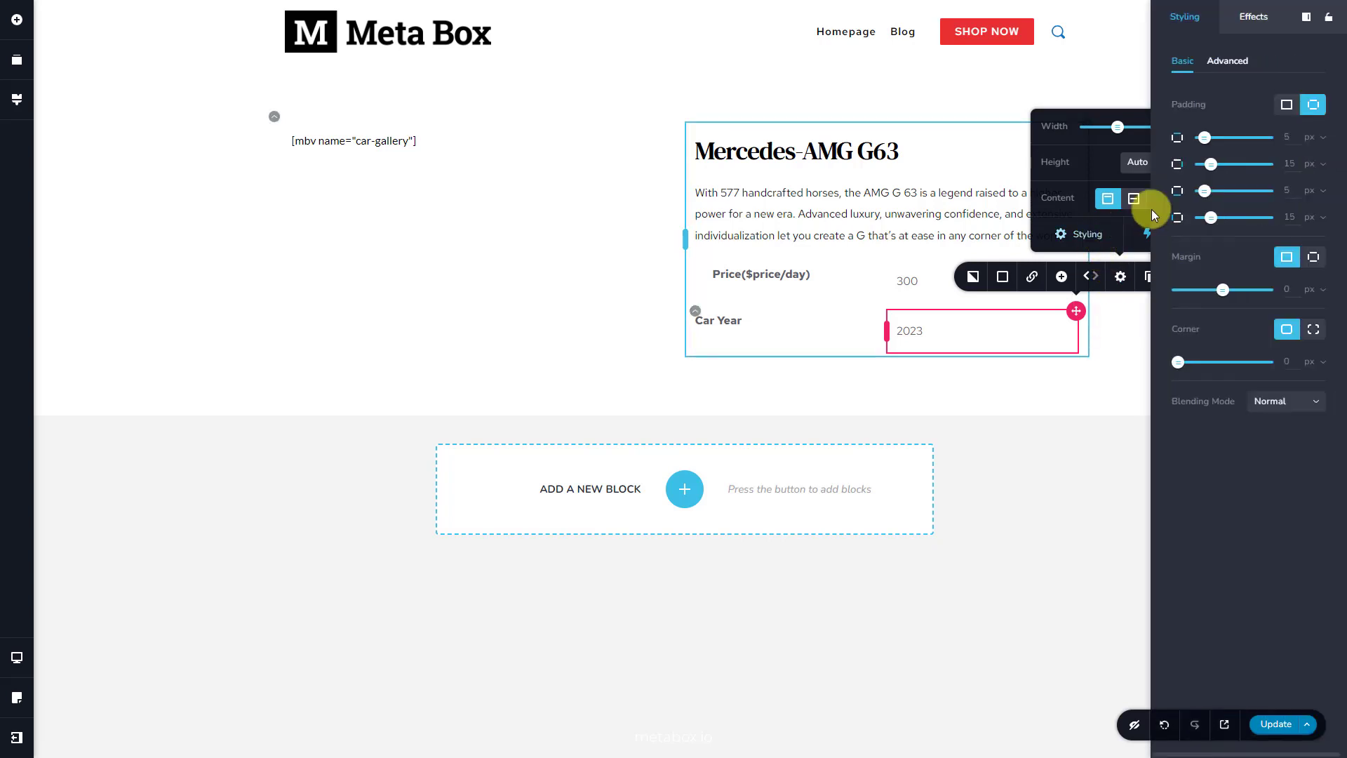
left_click(1287, 105)
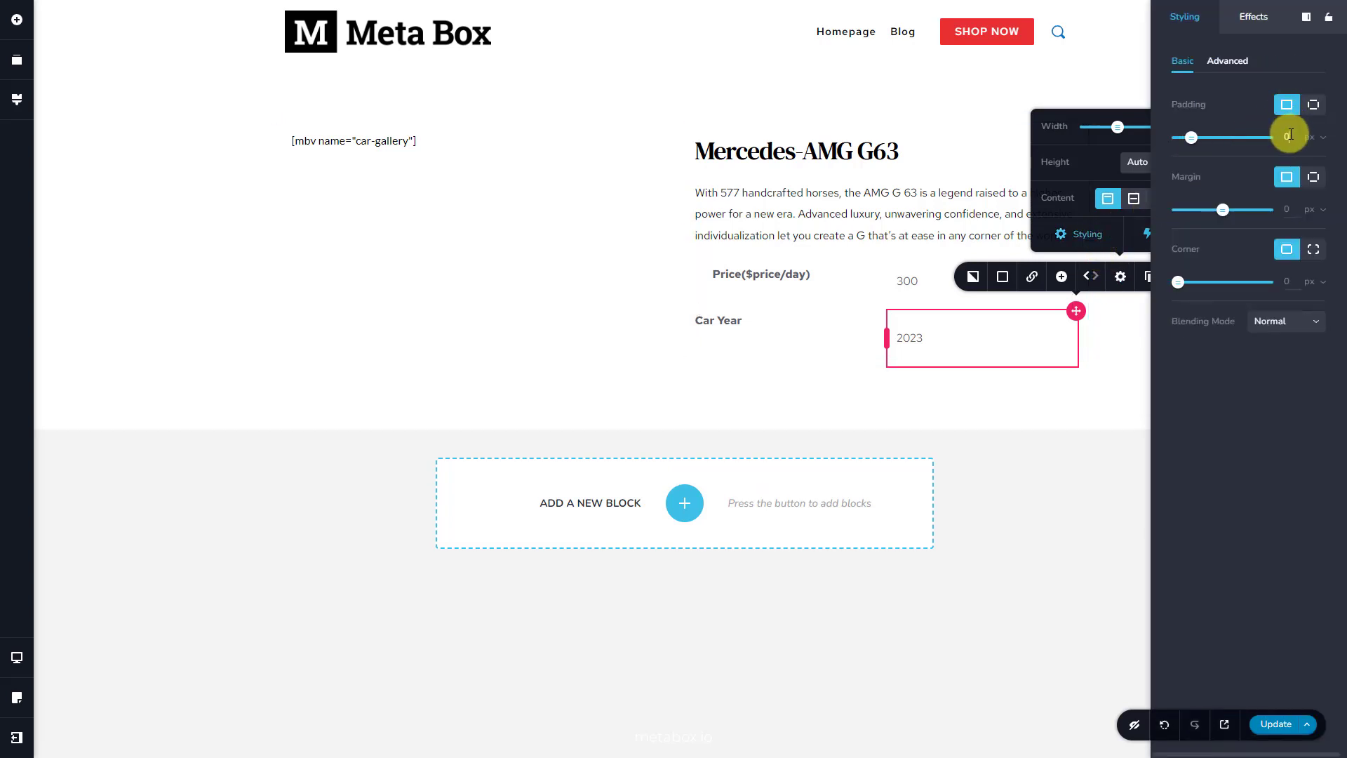
left_click(1046, 325)
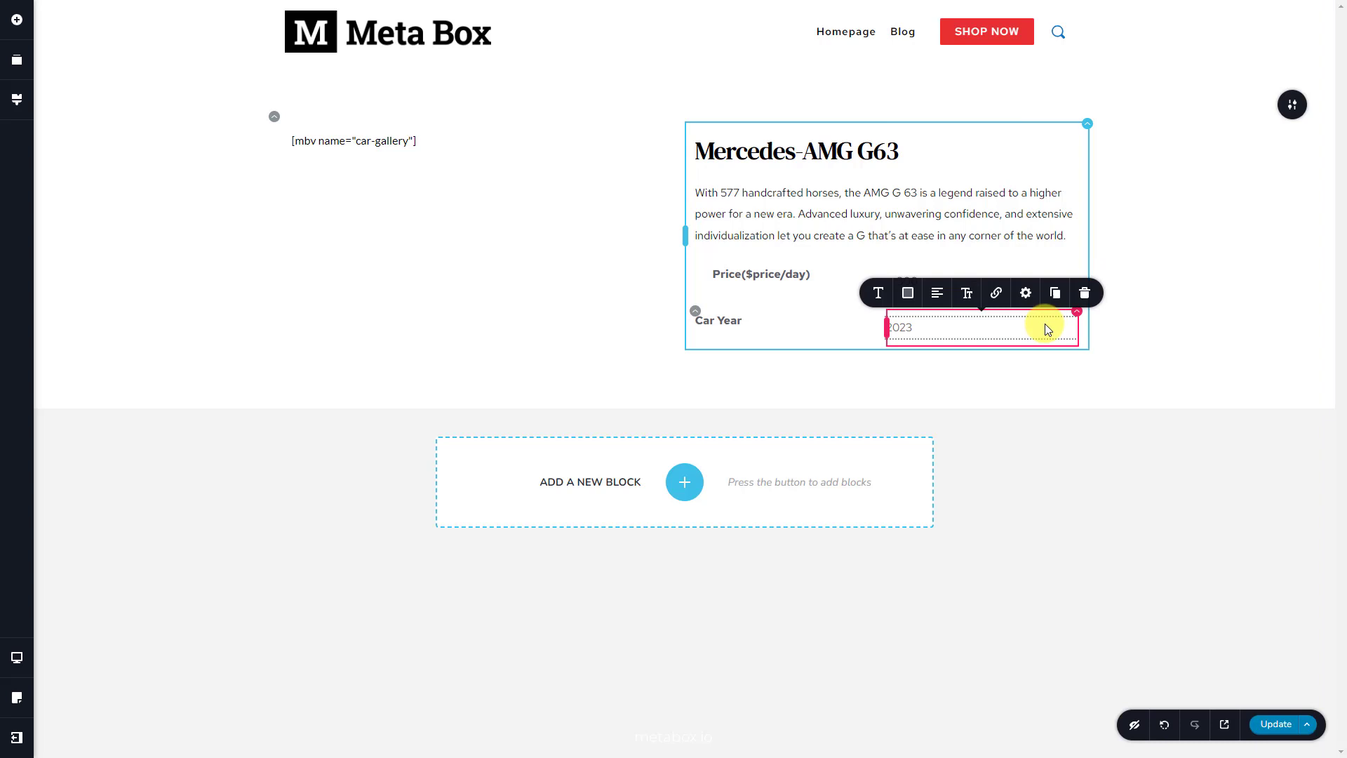
left_click(1026, 293)
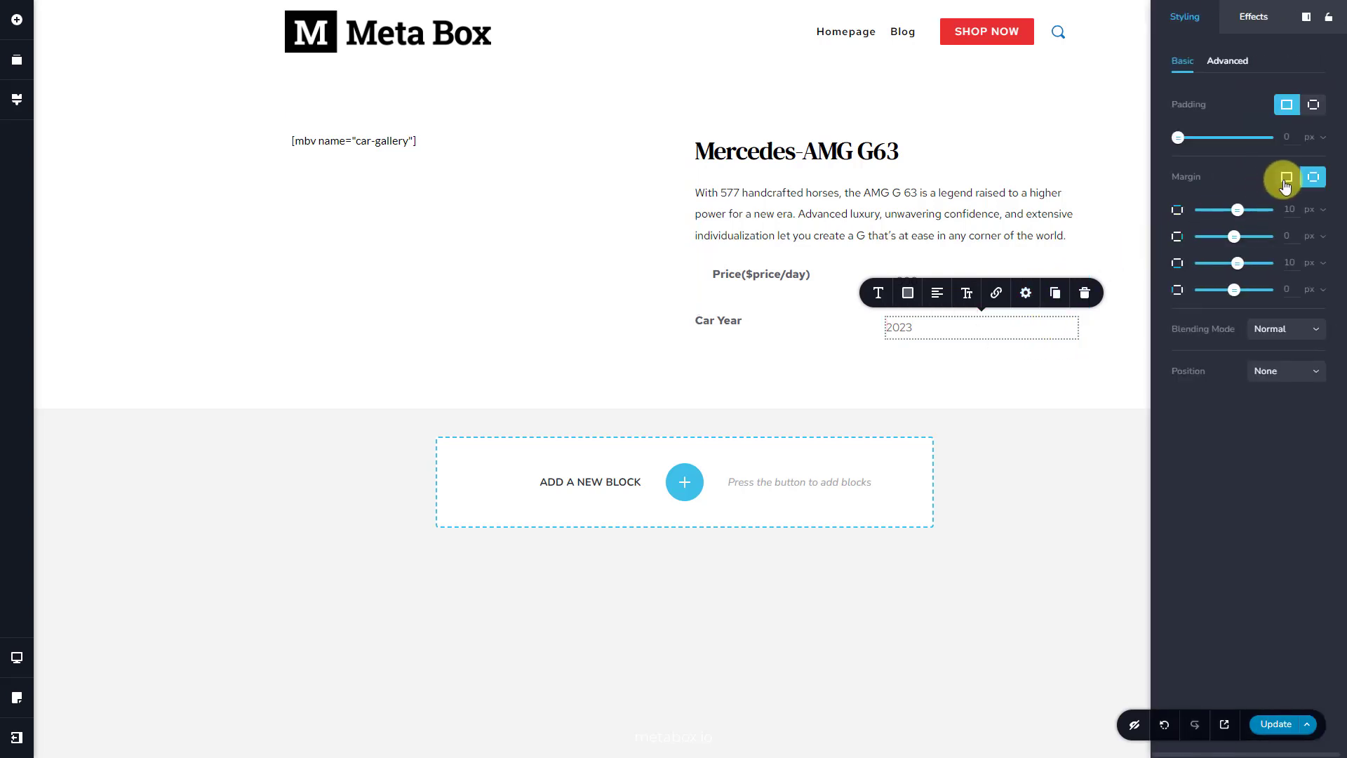
left_click(1286, 178)
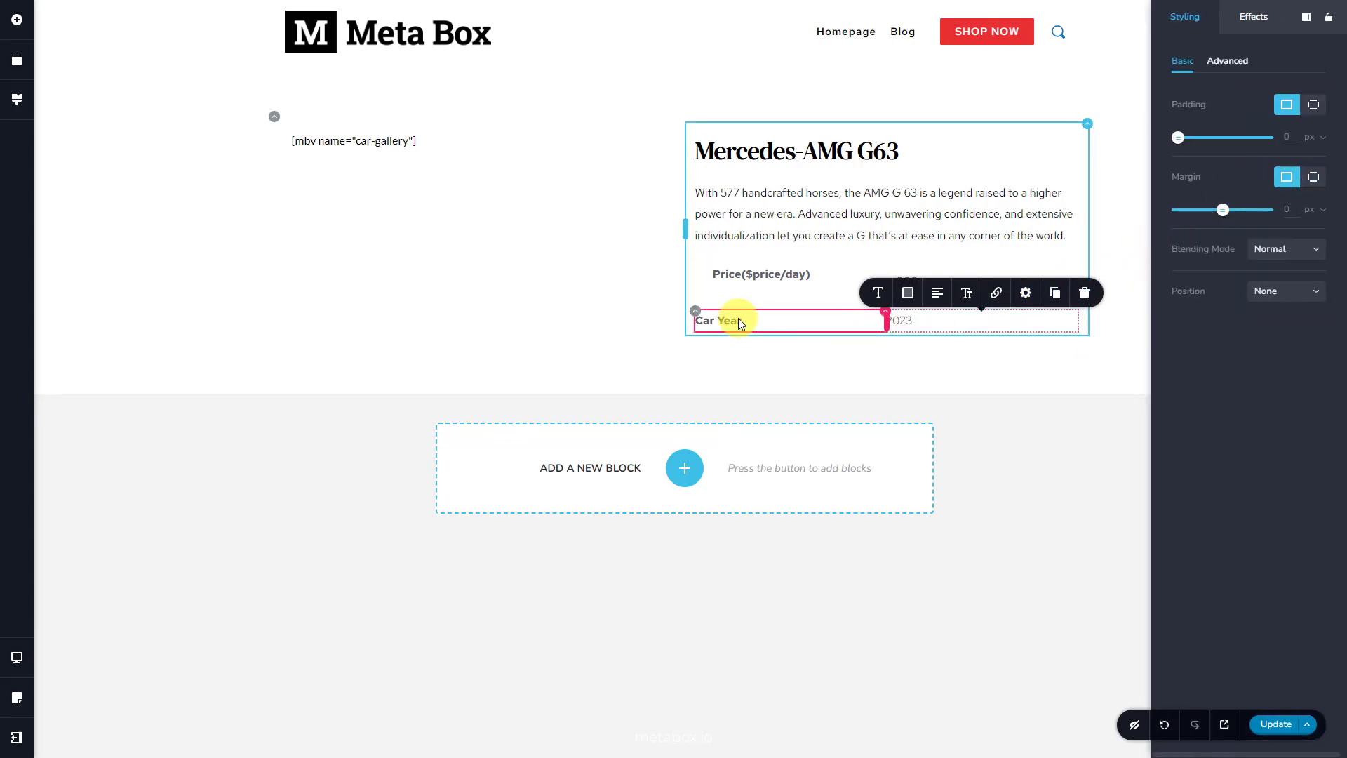
left_click(697, 312)
Step: Duplicate the Car Year row into a Max Passengers row bound to the passengers field (4)
left_click(741, 278)
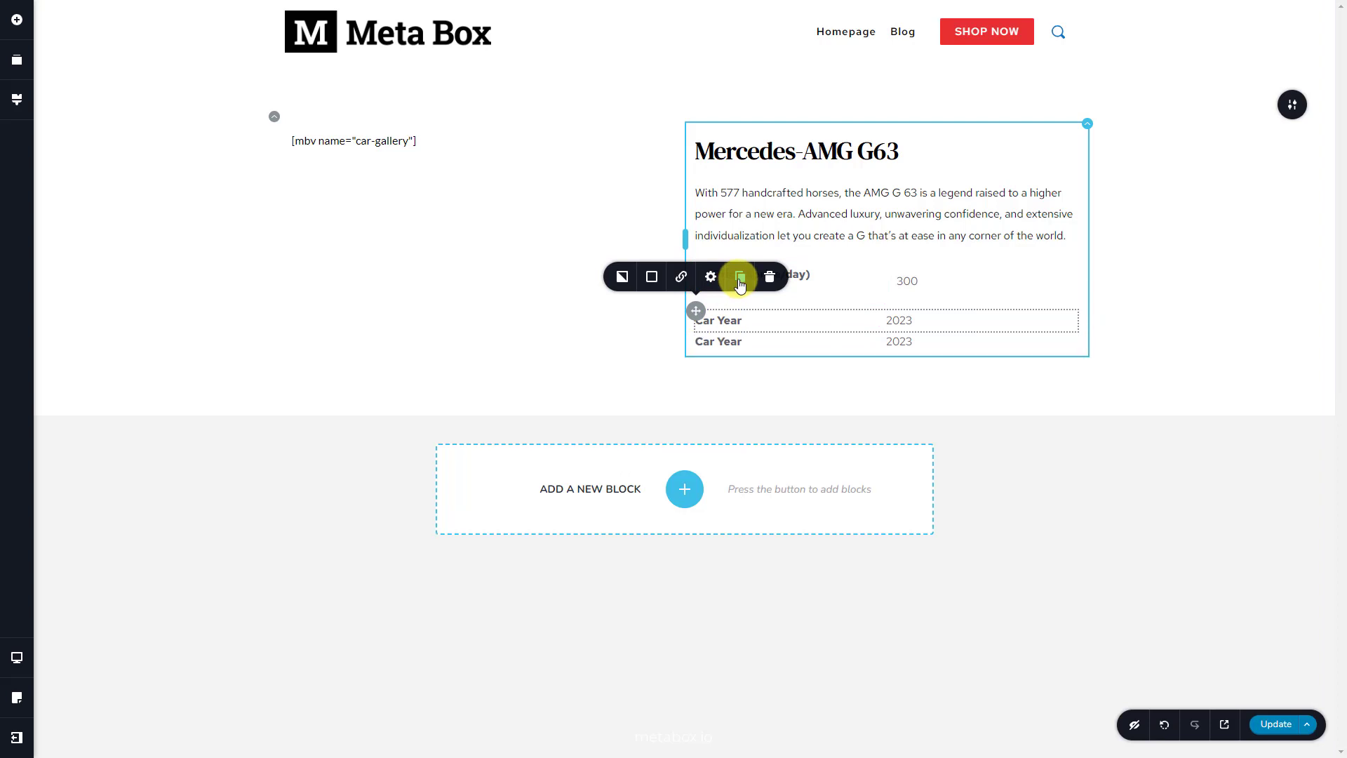
left_click(734, 342)
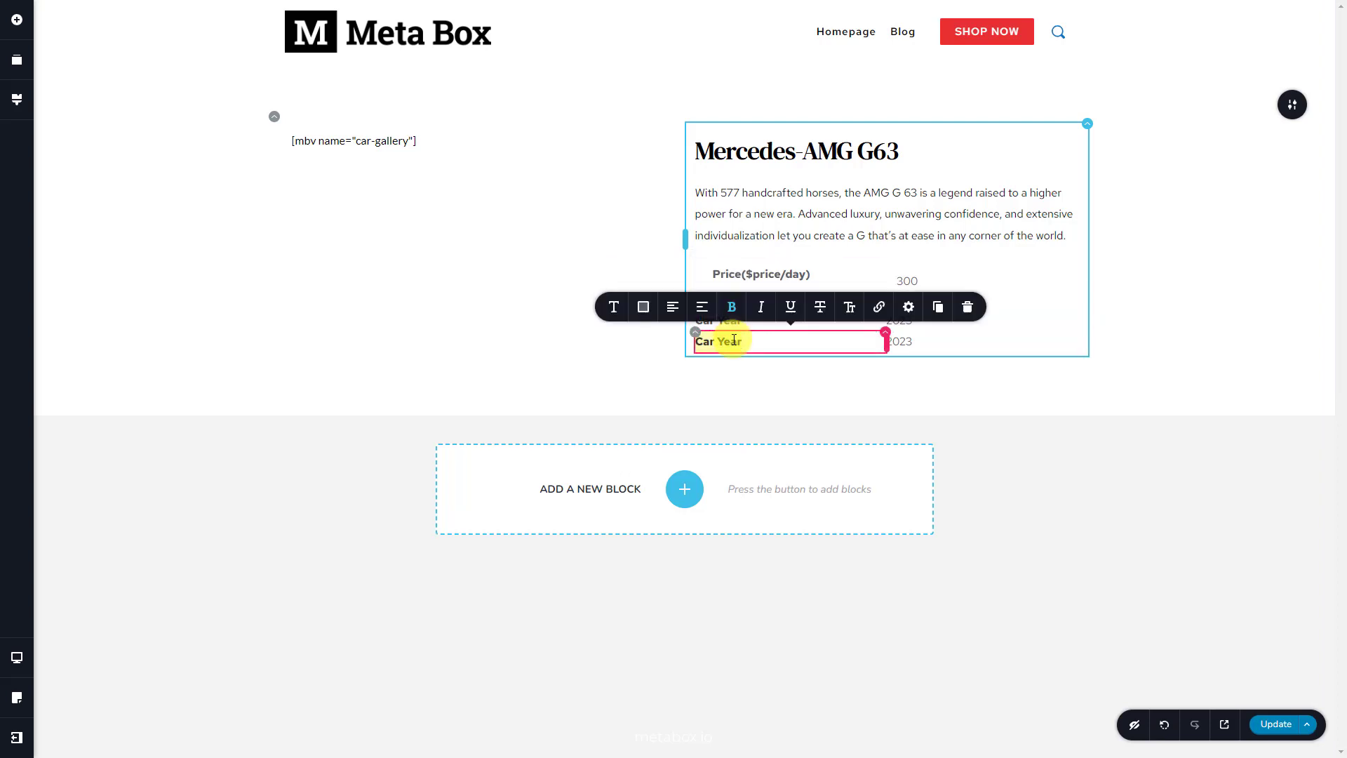
left_click(902, 345)
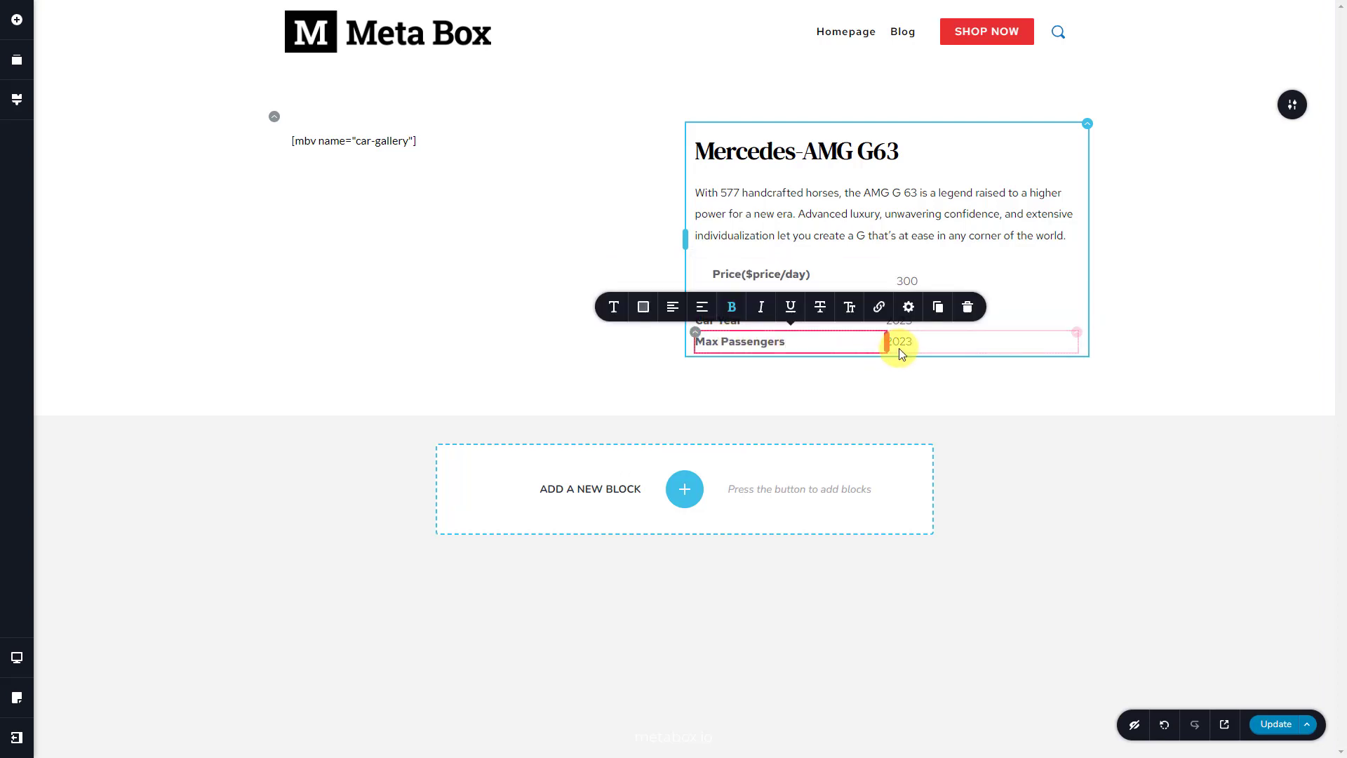
left_click(878, 307)
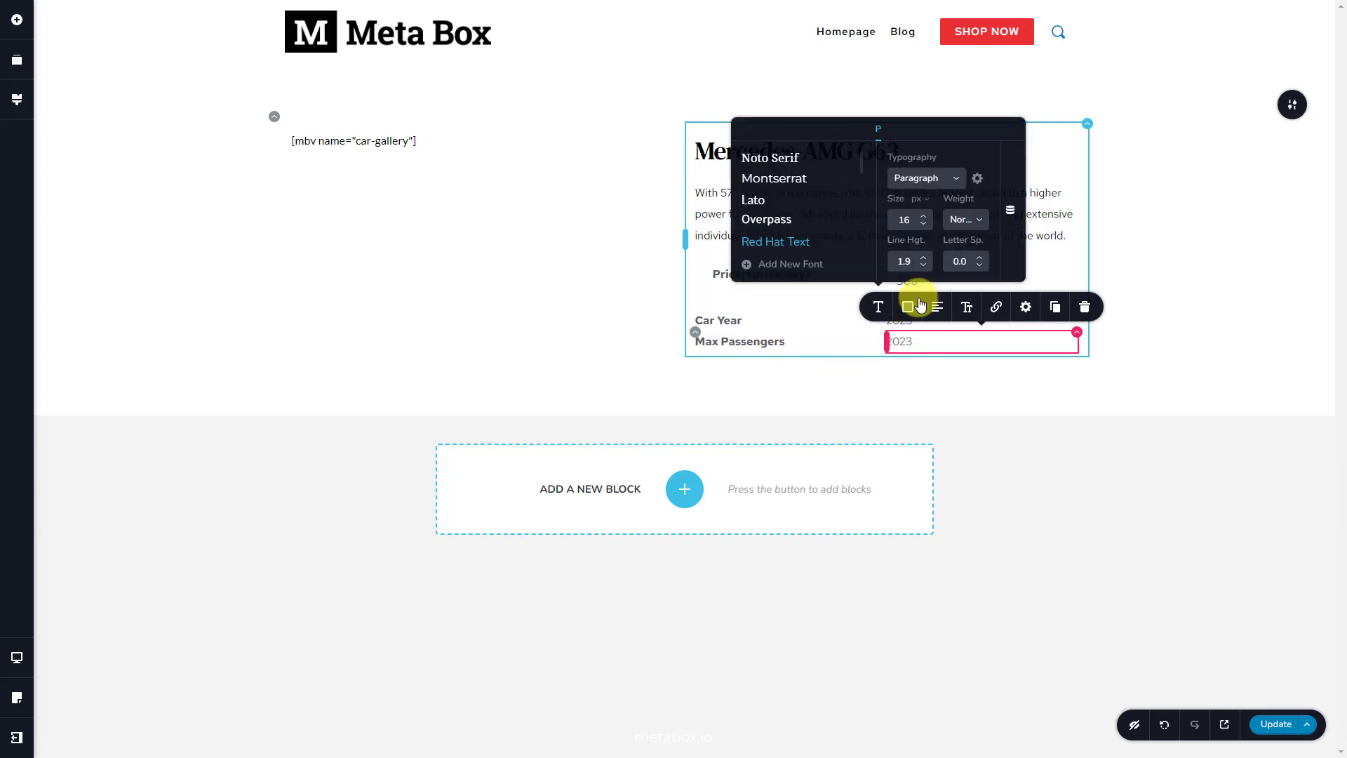
left_click(1008, 216)
left_click(1039, 309)
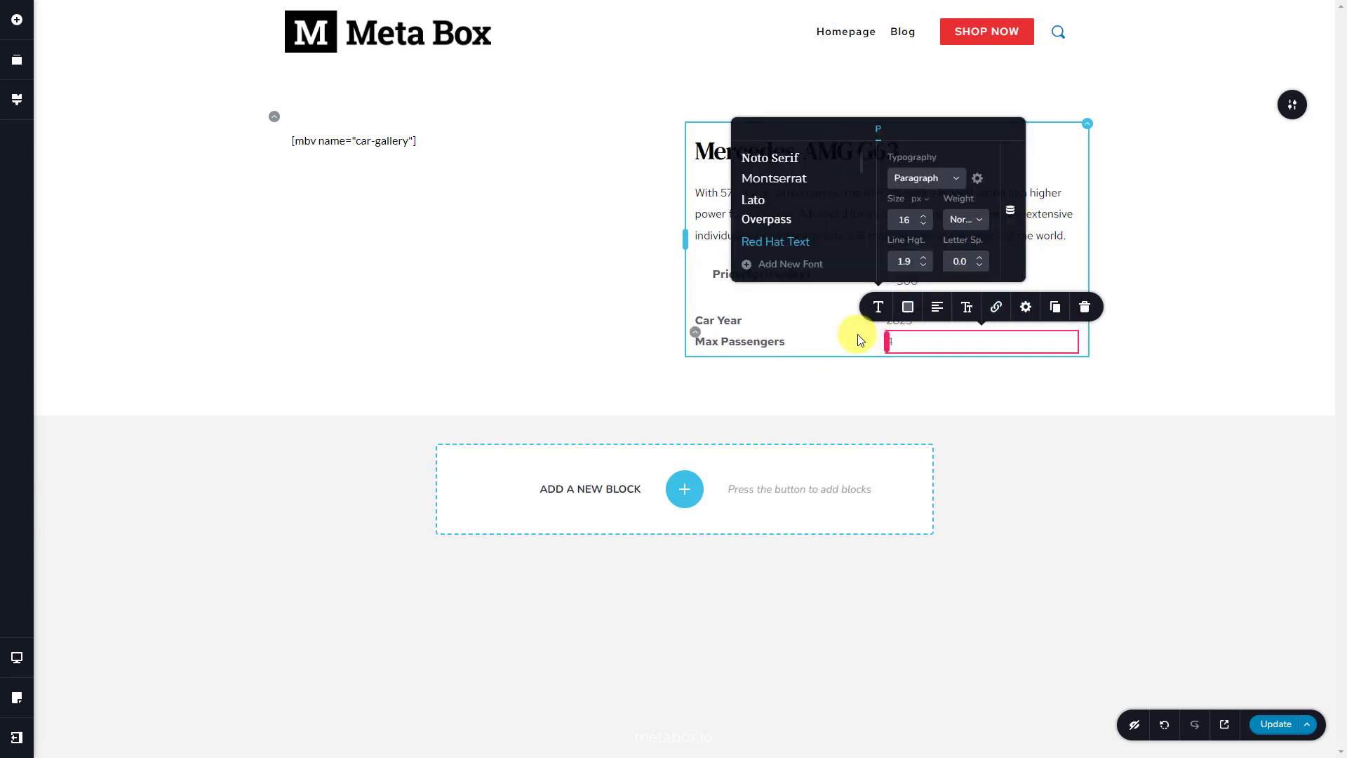
Step: Duplicate it into a Fuel row whose value uses the car's fuel field (Gasoline)
left_click(696, 332)
left_click(741, 300)
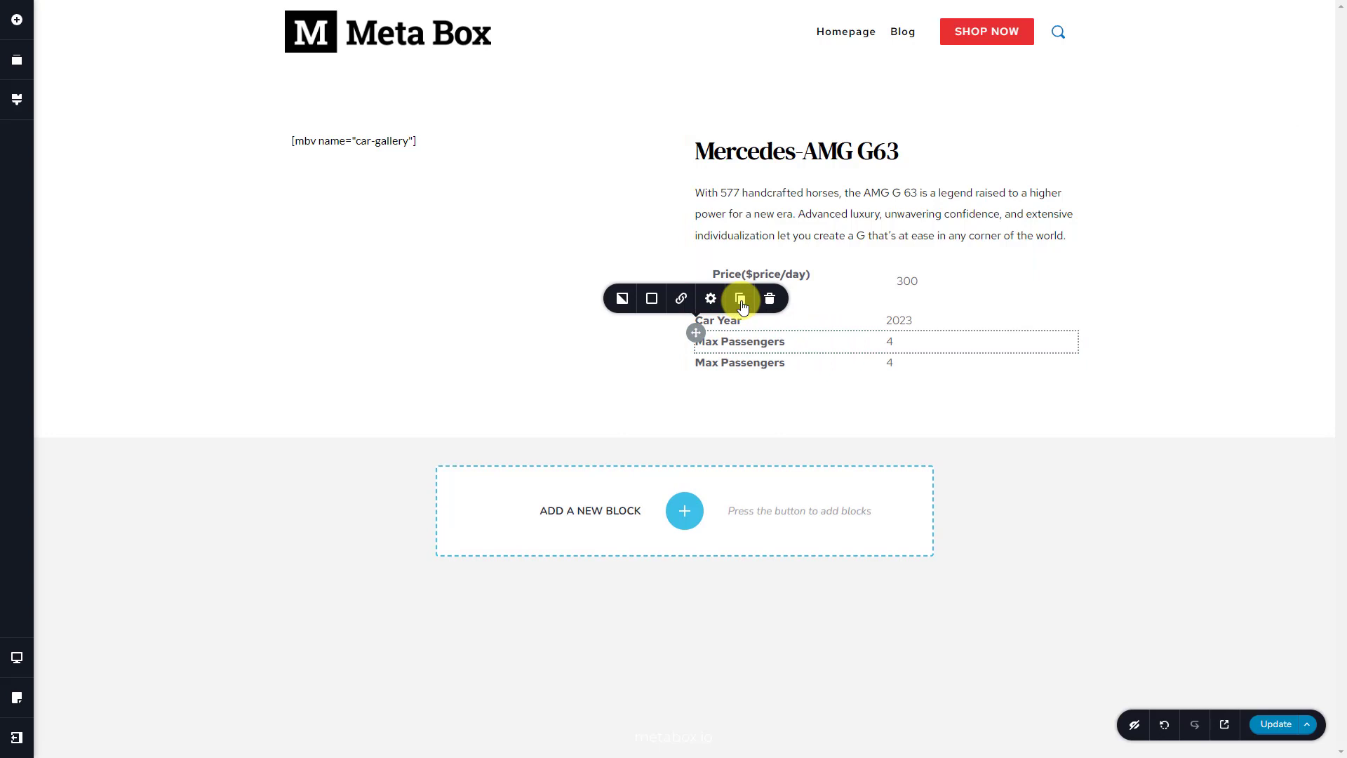
left_click(741, 362)
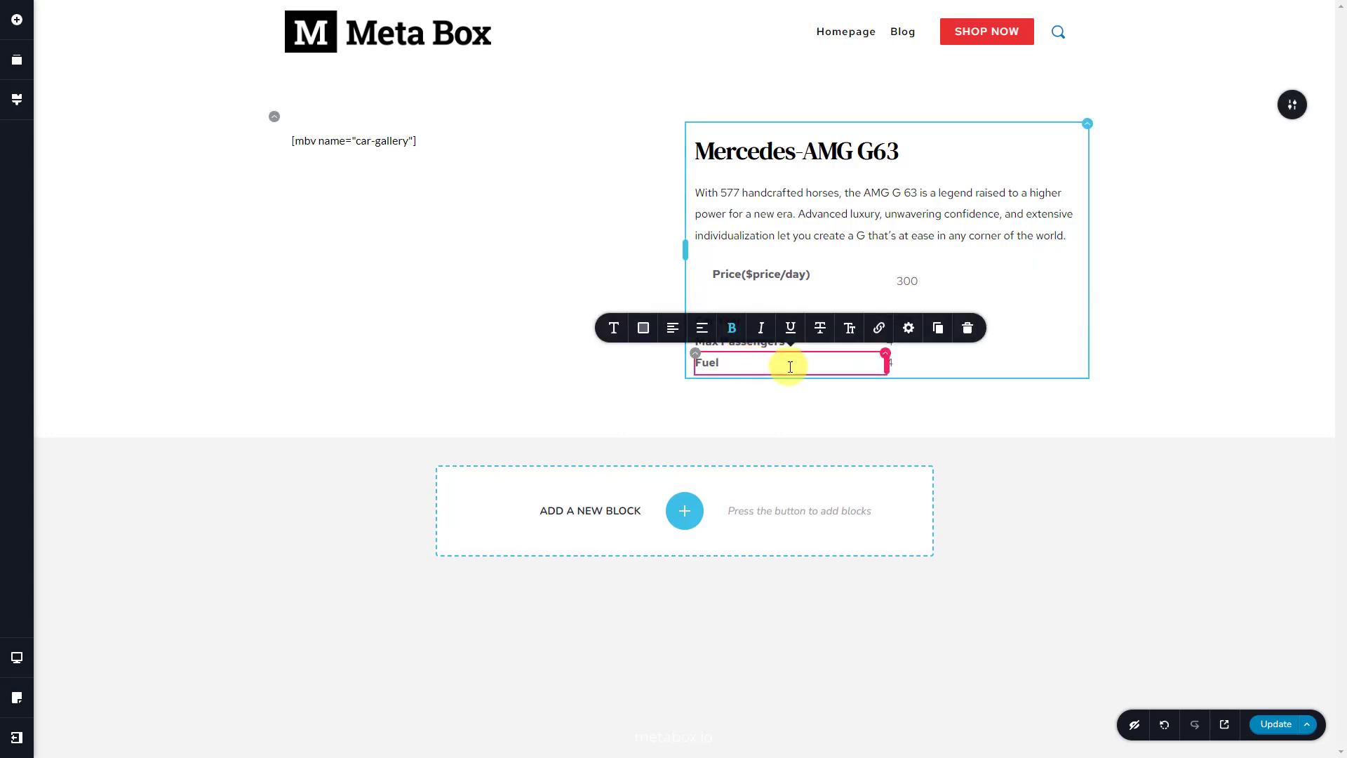
left_click(898, 365)
left_click(879, 330)
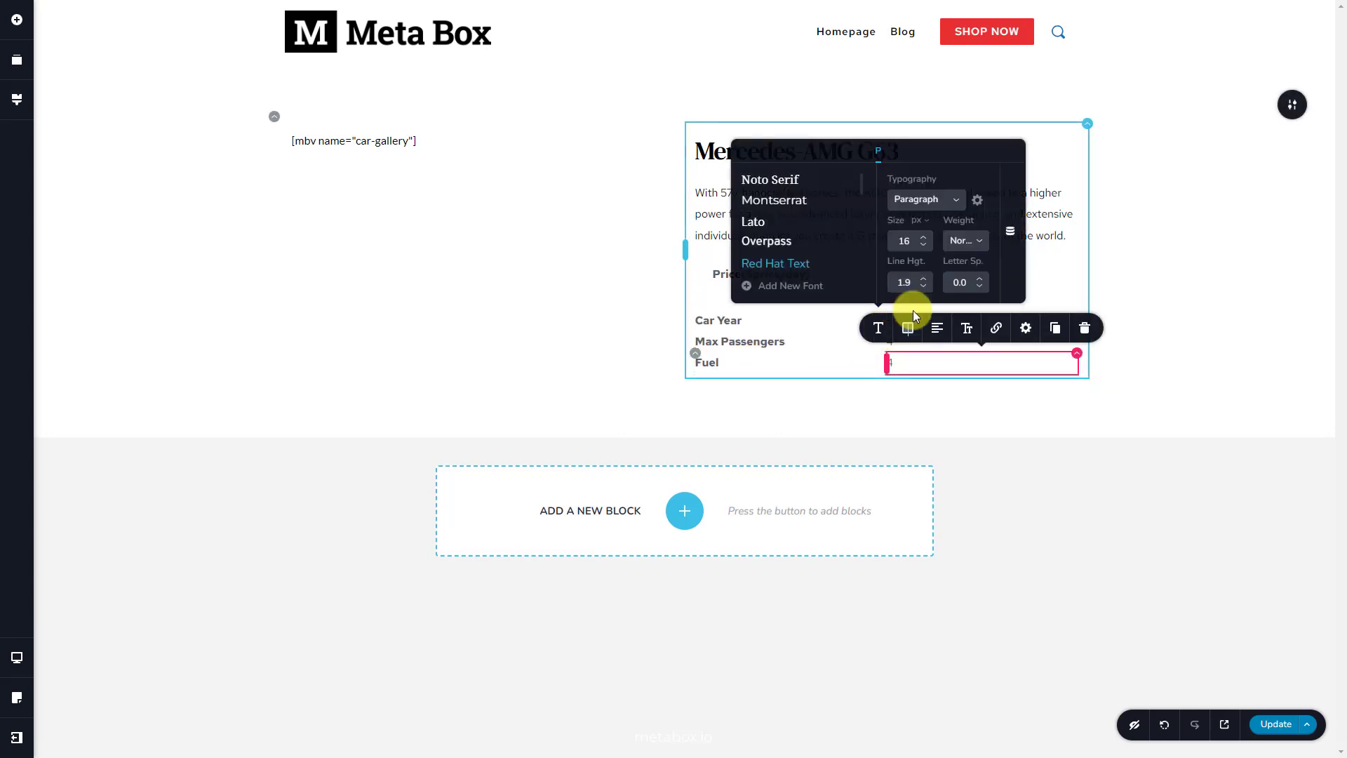
left_click(1009, 233)
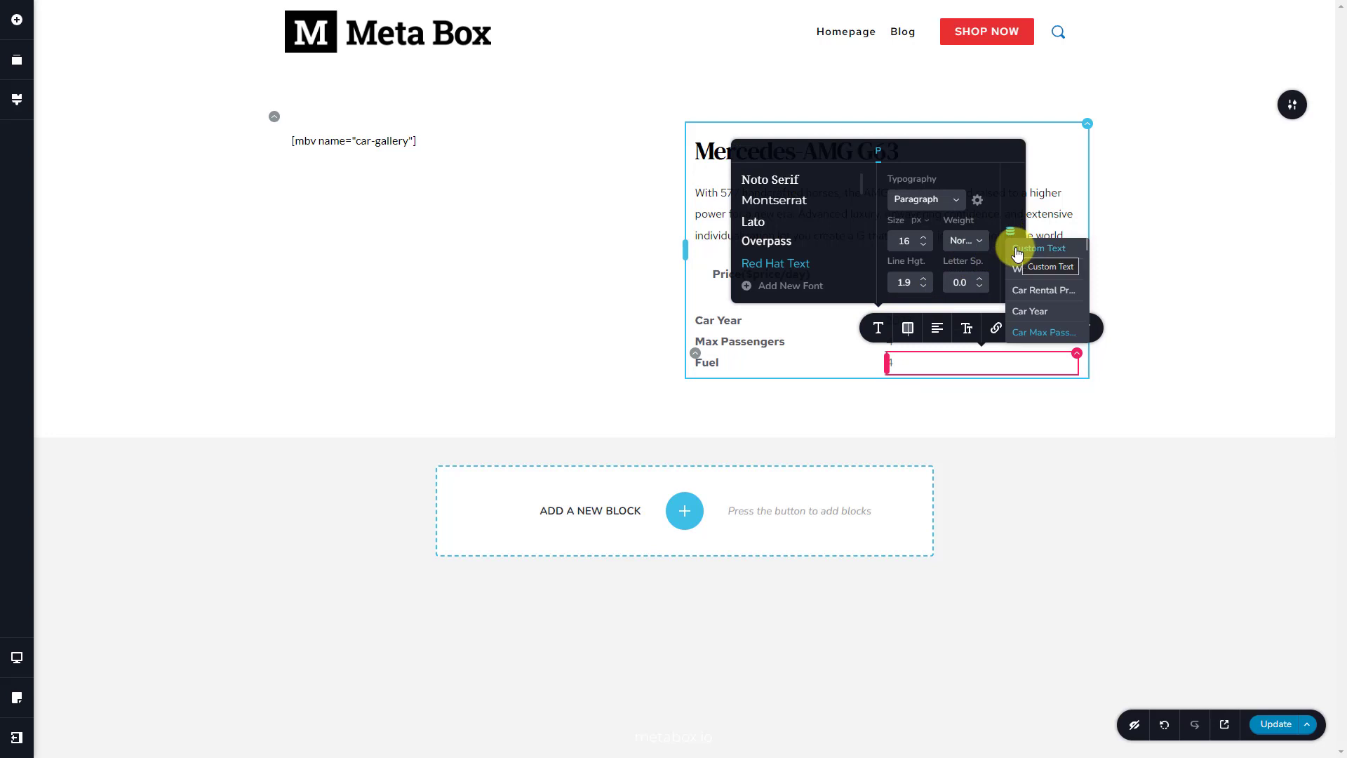
left_click(1020, 298)
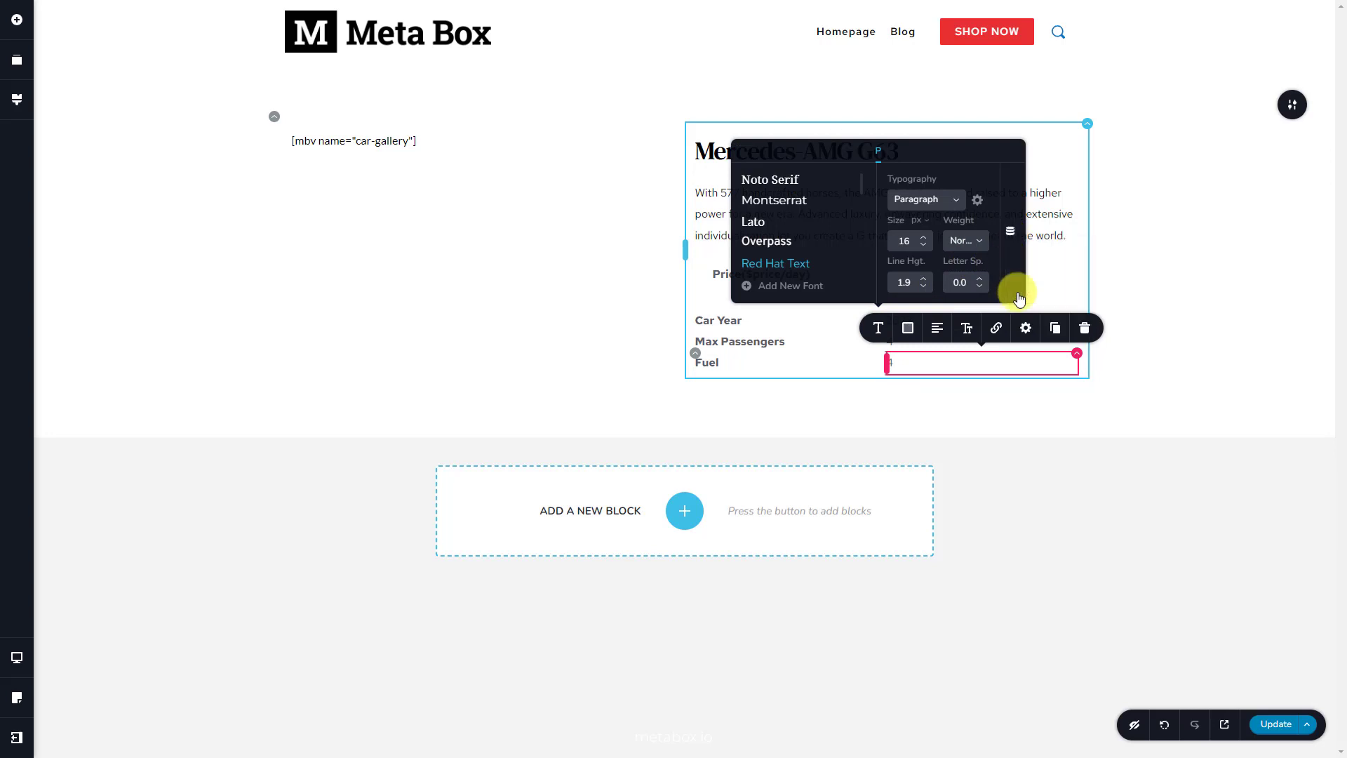
left_click(699, 360)
Step: Duplicate the Fuel row into a Doors row bound to the Car Doors field (4)
left_click(741, 322)
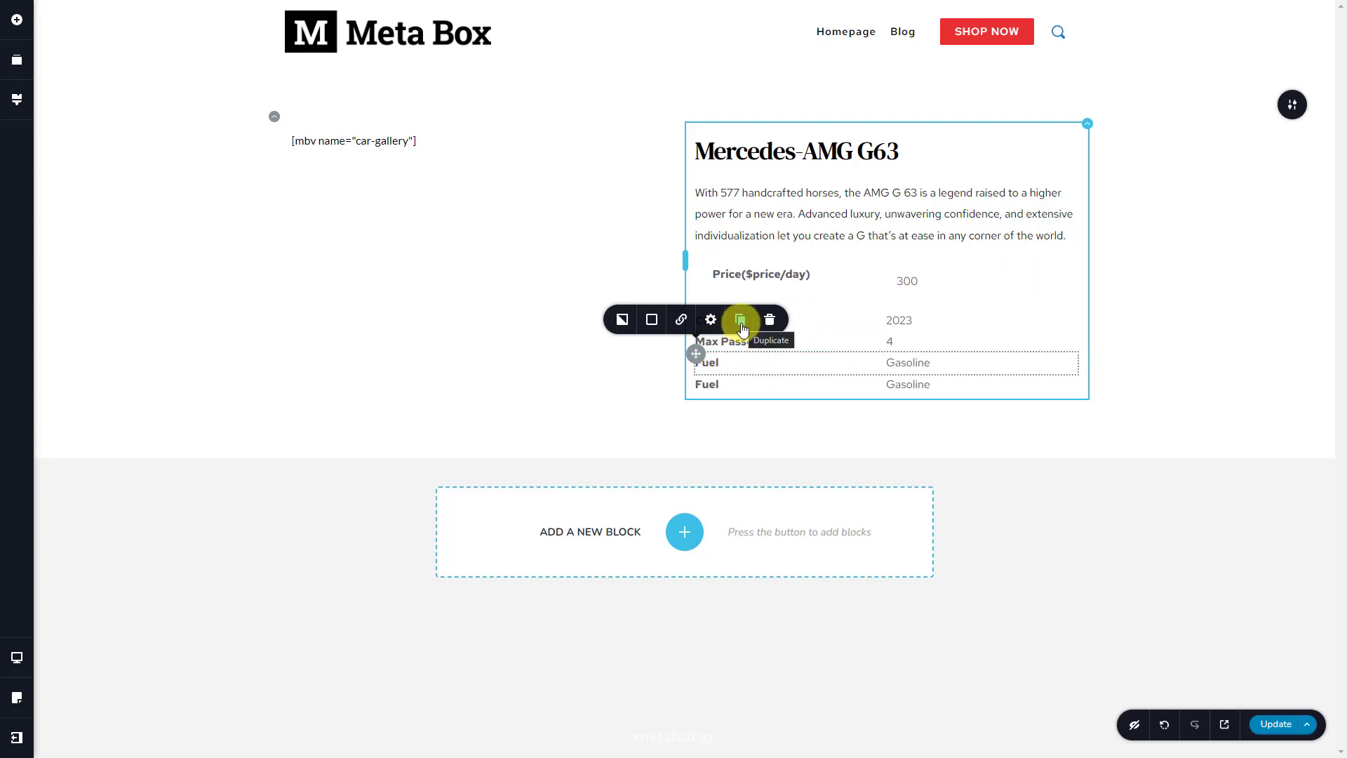
left_click(731, 382)
type("Doors")
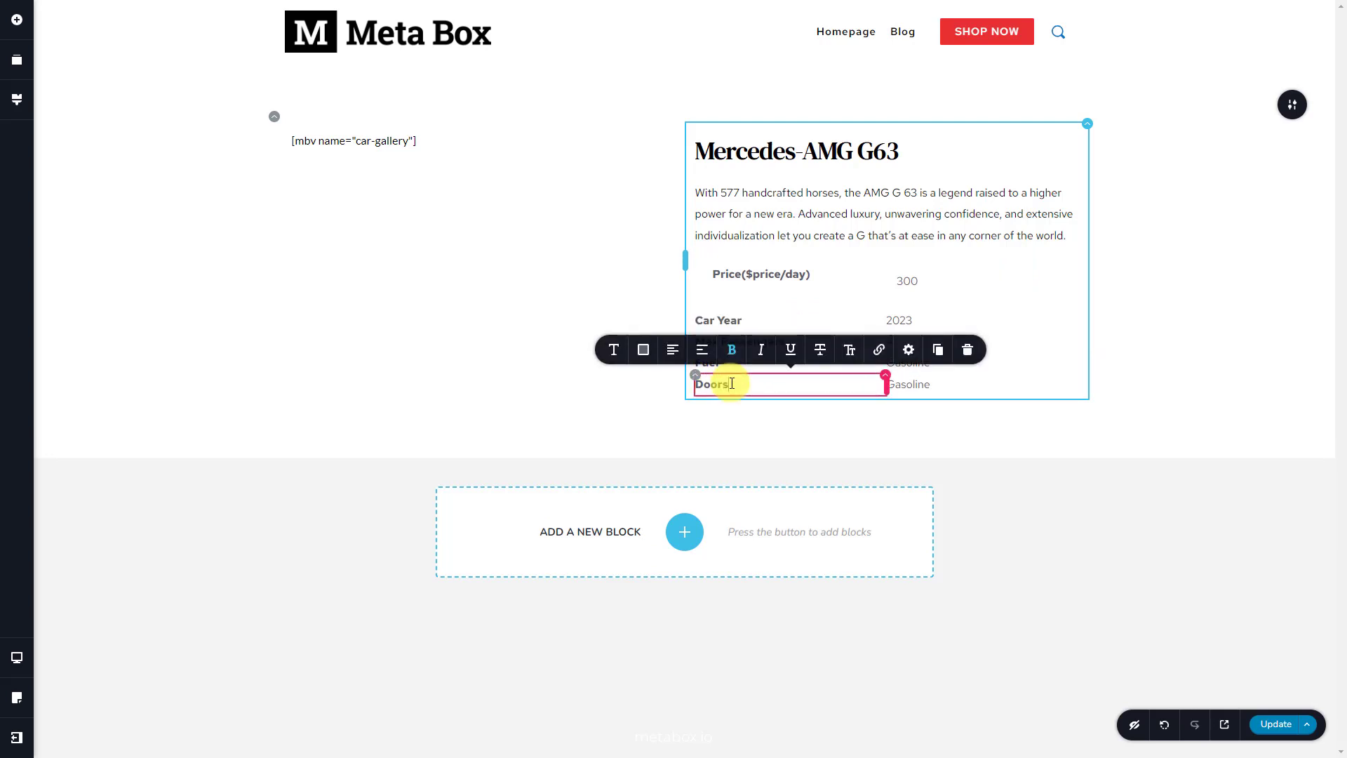
left_click(904, 385)
left_click(879, 348)
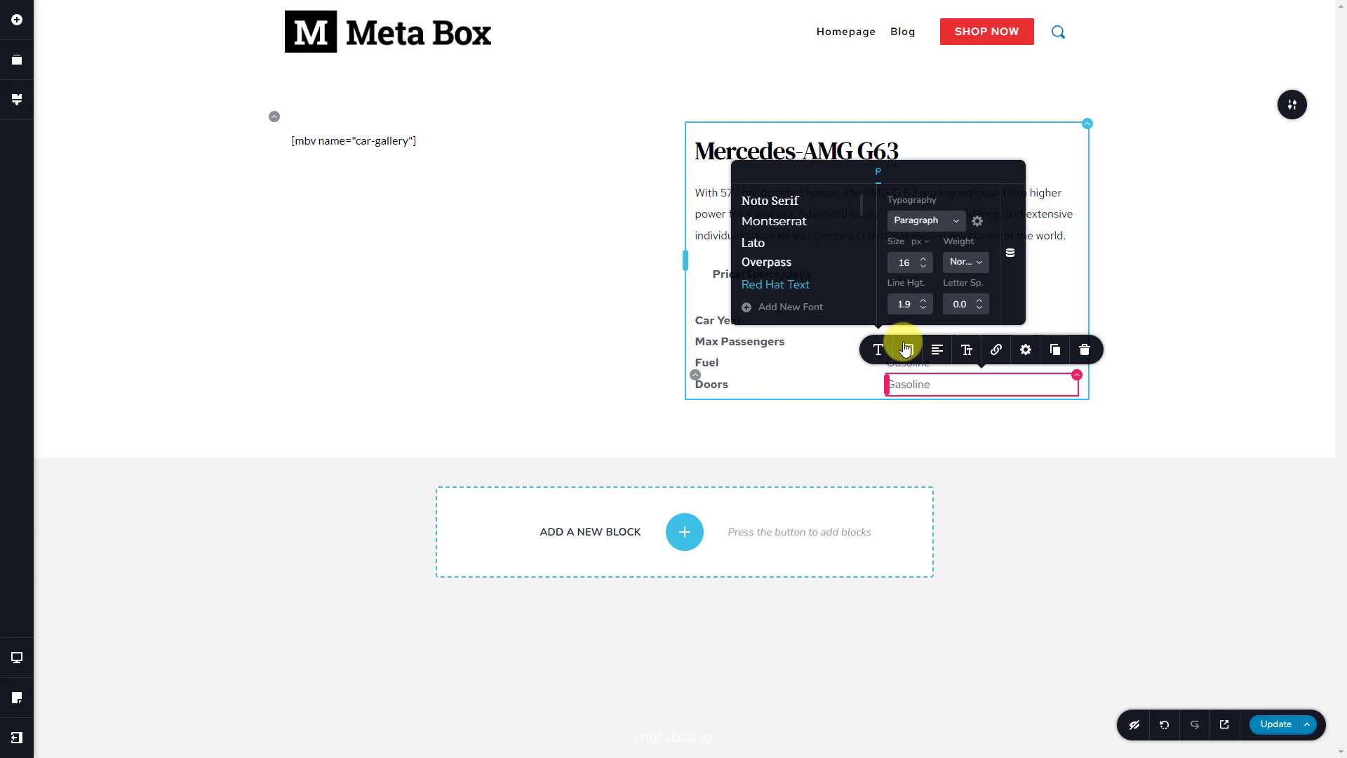
left_click(1010, 253)
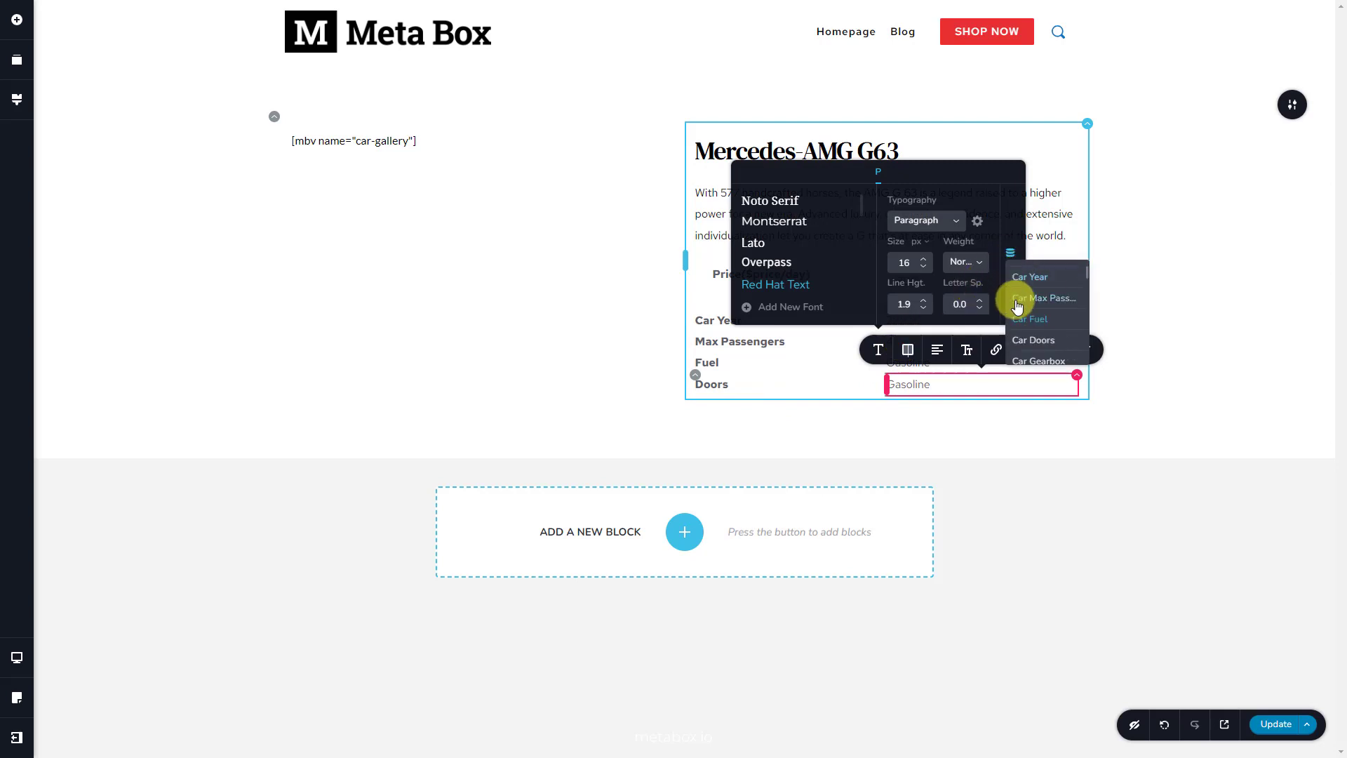
left_click(1026, 340)
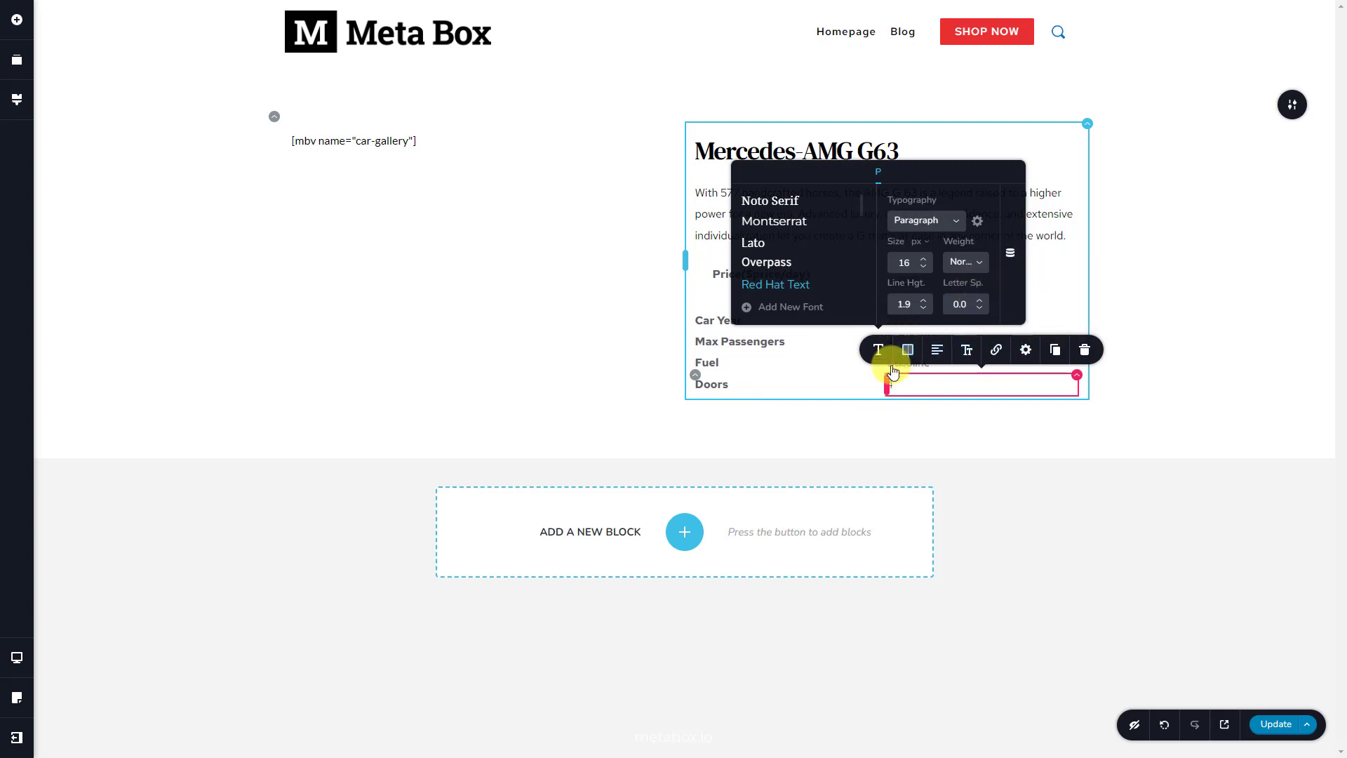
left_click(704, 381)
Step: Duplicate the Doors row into a Gearbox row showing the car's gearbox, Tiptronic
left_click(741, 340)
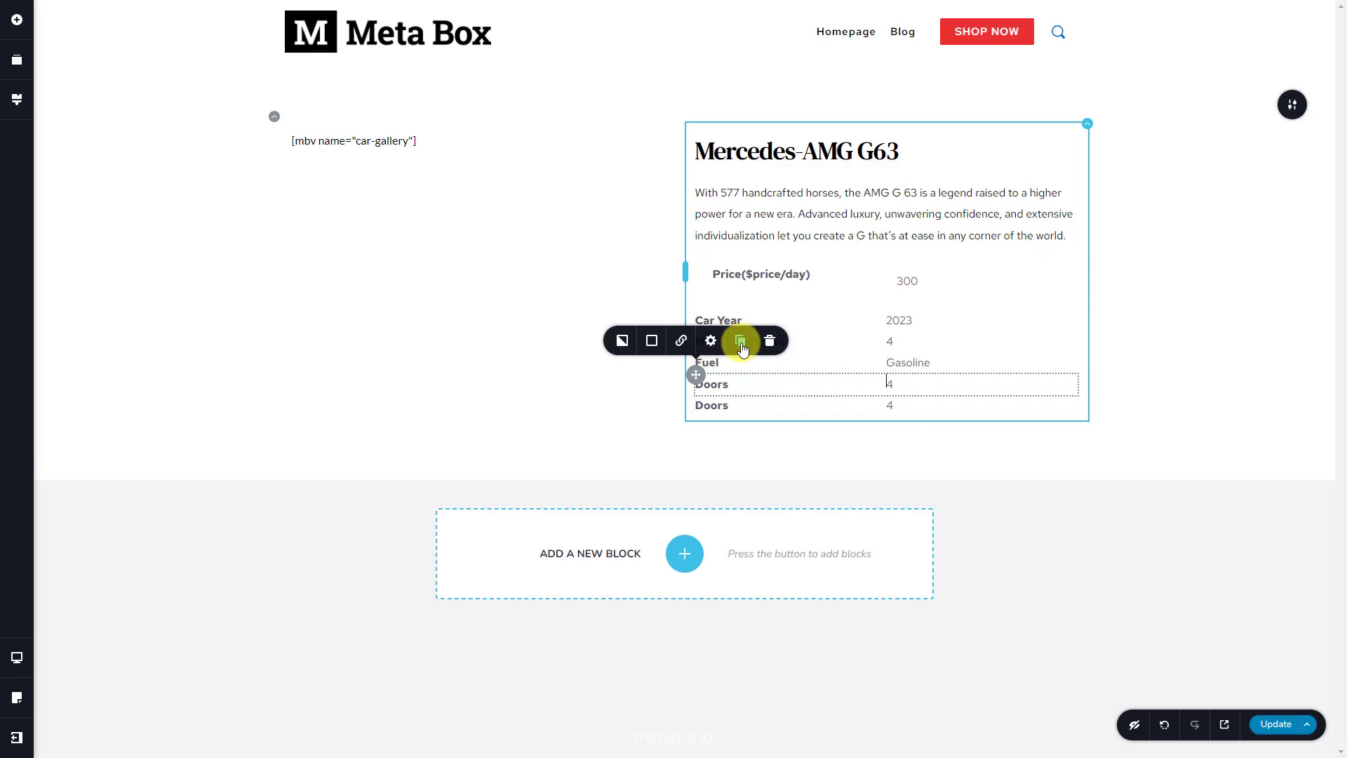
left_click(744, 400)
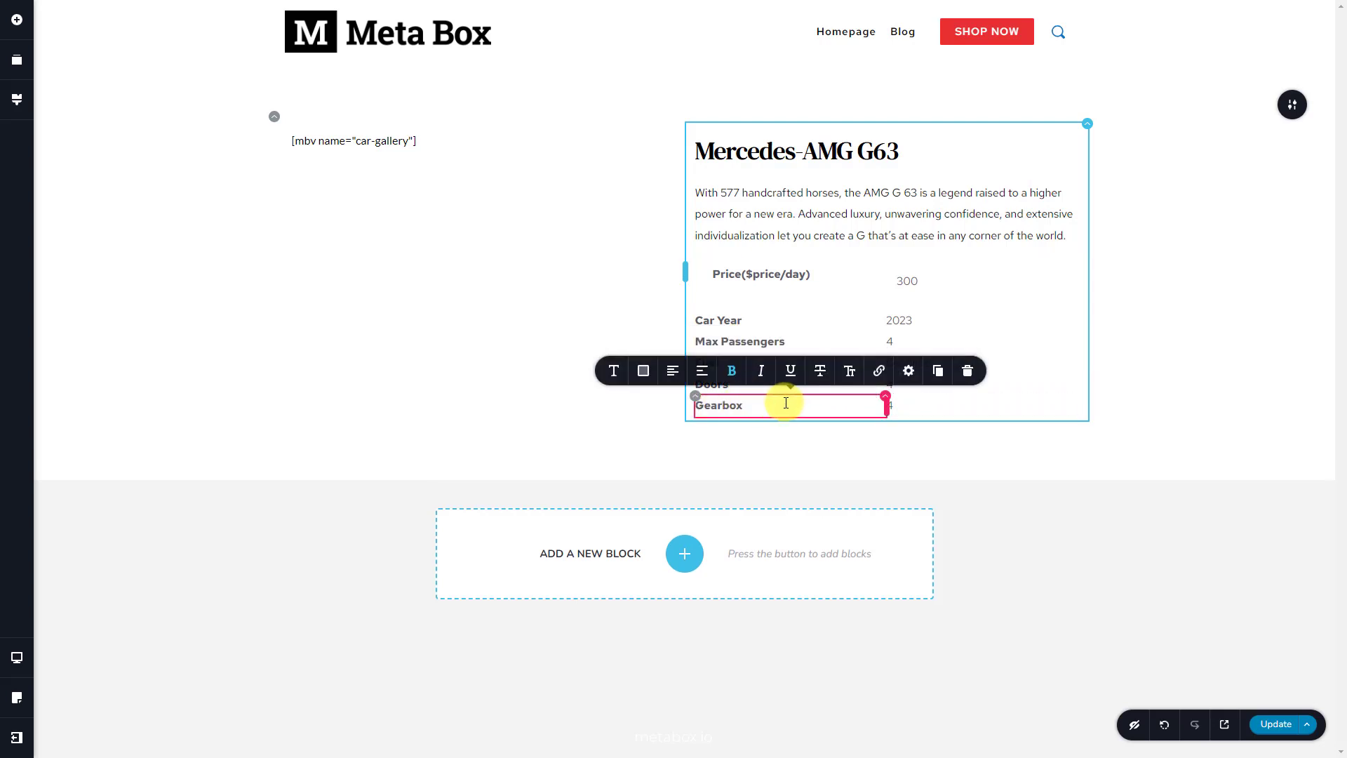
left_click(894, 405)
left_click(880, 374)
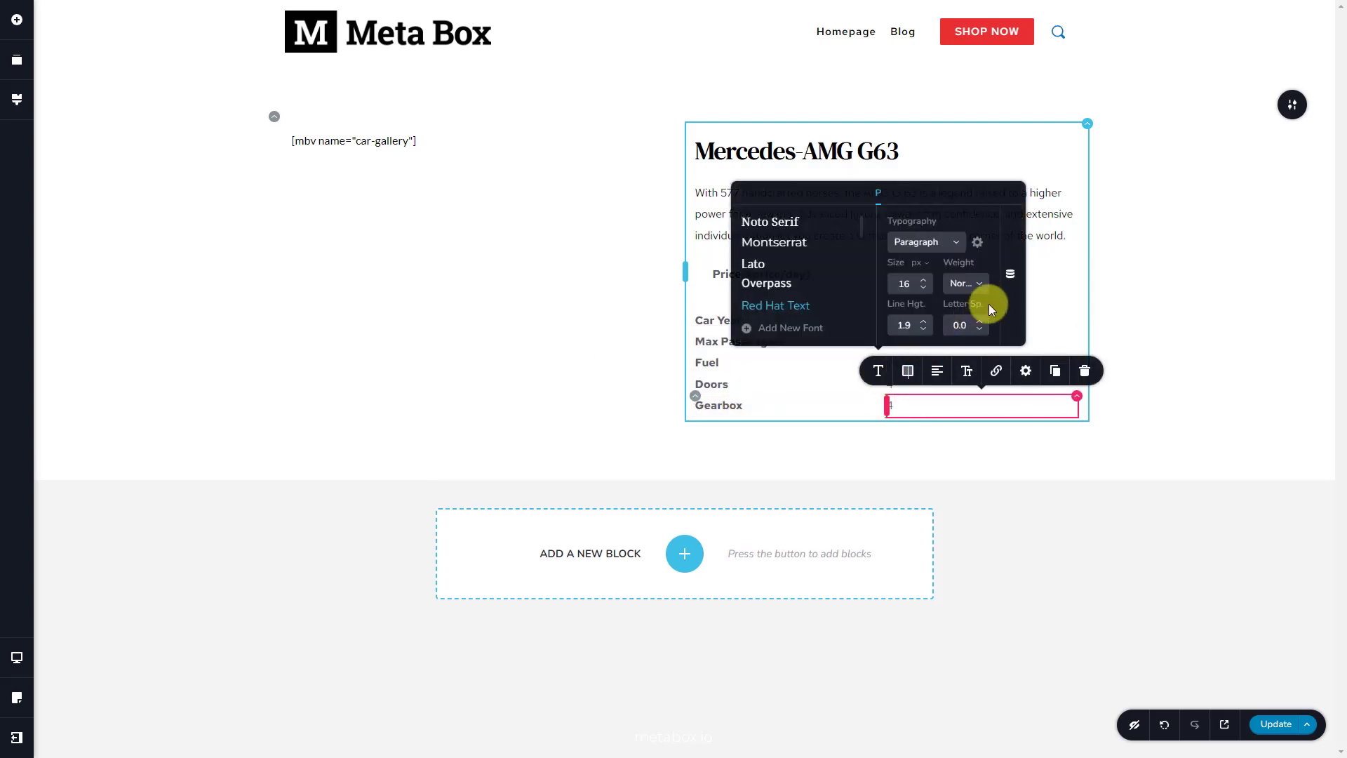
left_click(1011, 274)
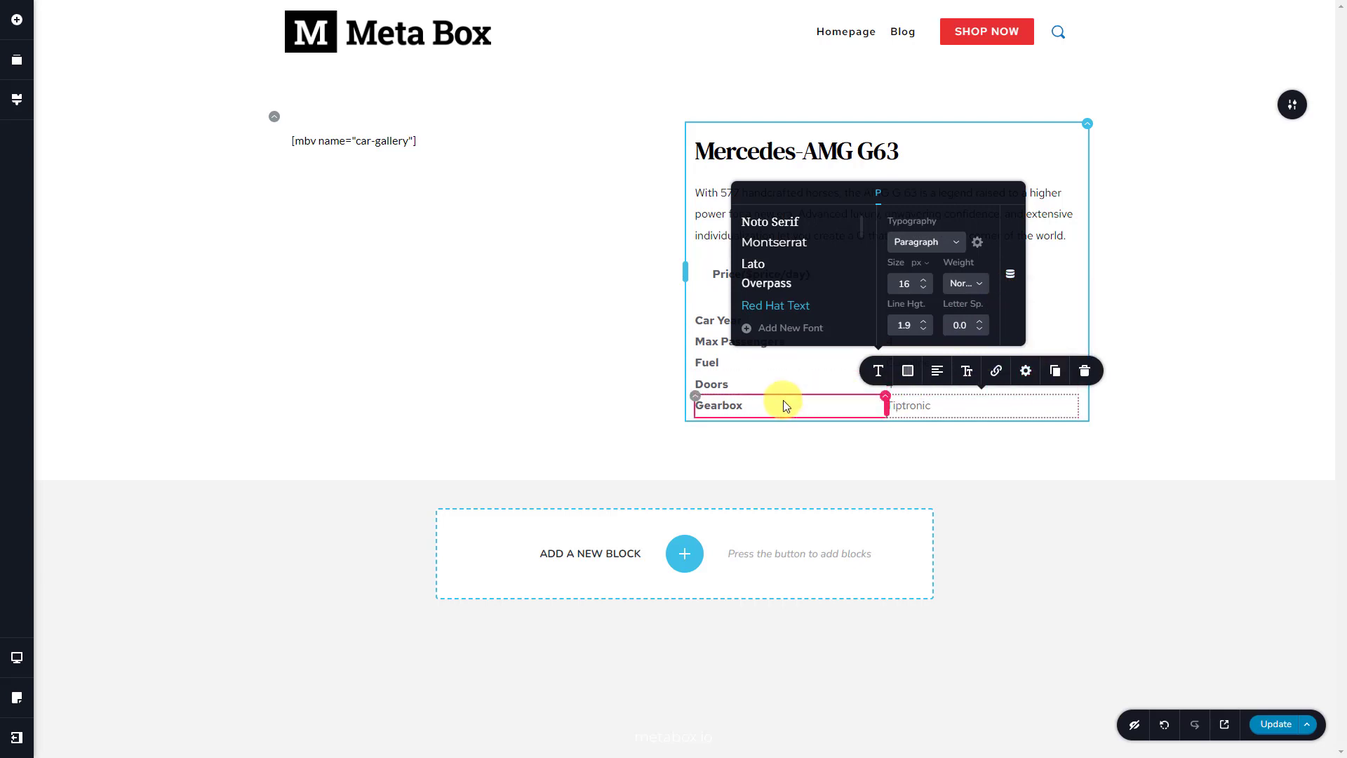
left_click(696, 395)
Step: Duplicate the Gearbox row into a Fuel Usage row bound to the car's fuel usage field (95/100km)
left_click(742, 365)
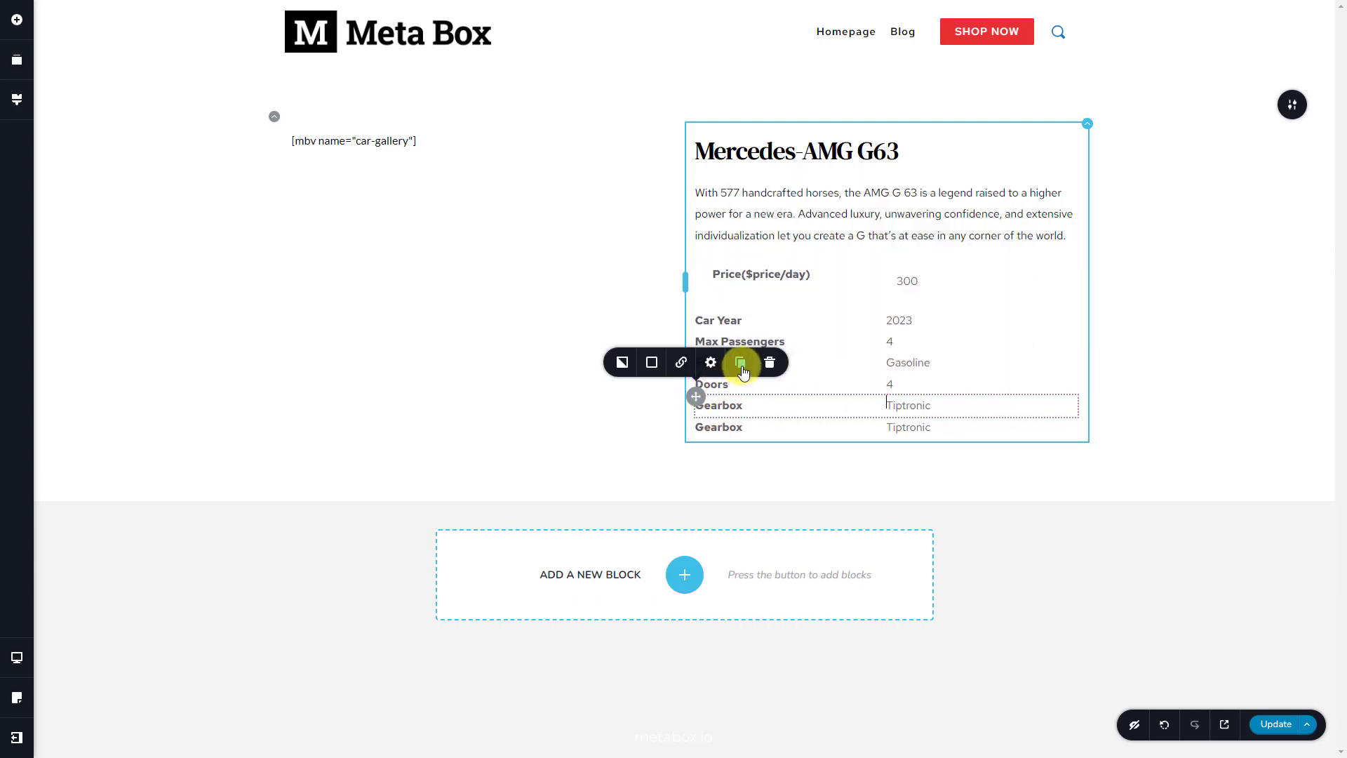
left_click(749, 424)
left_click(912, 428)
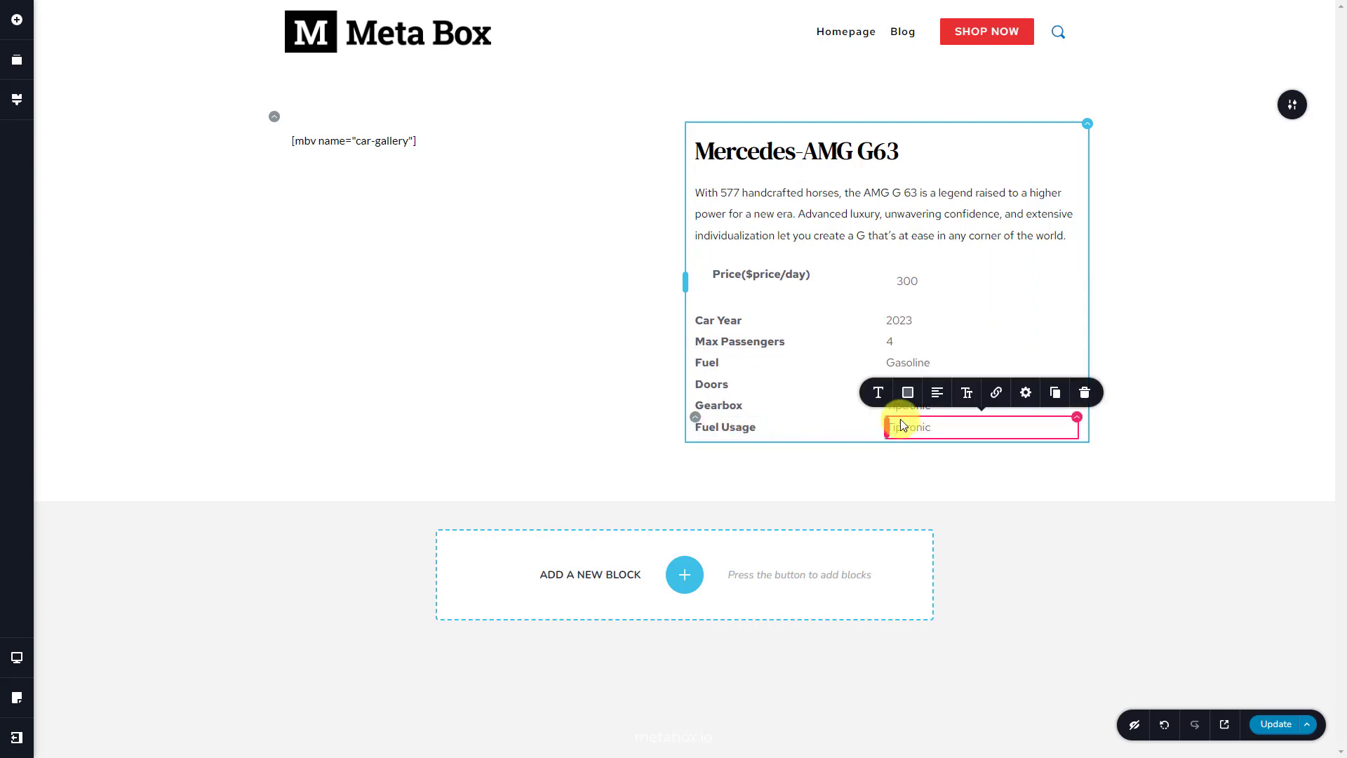
left_click(878, 393)
left_click(1010, 295)
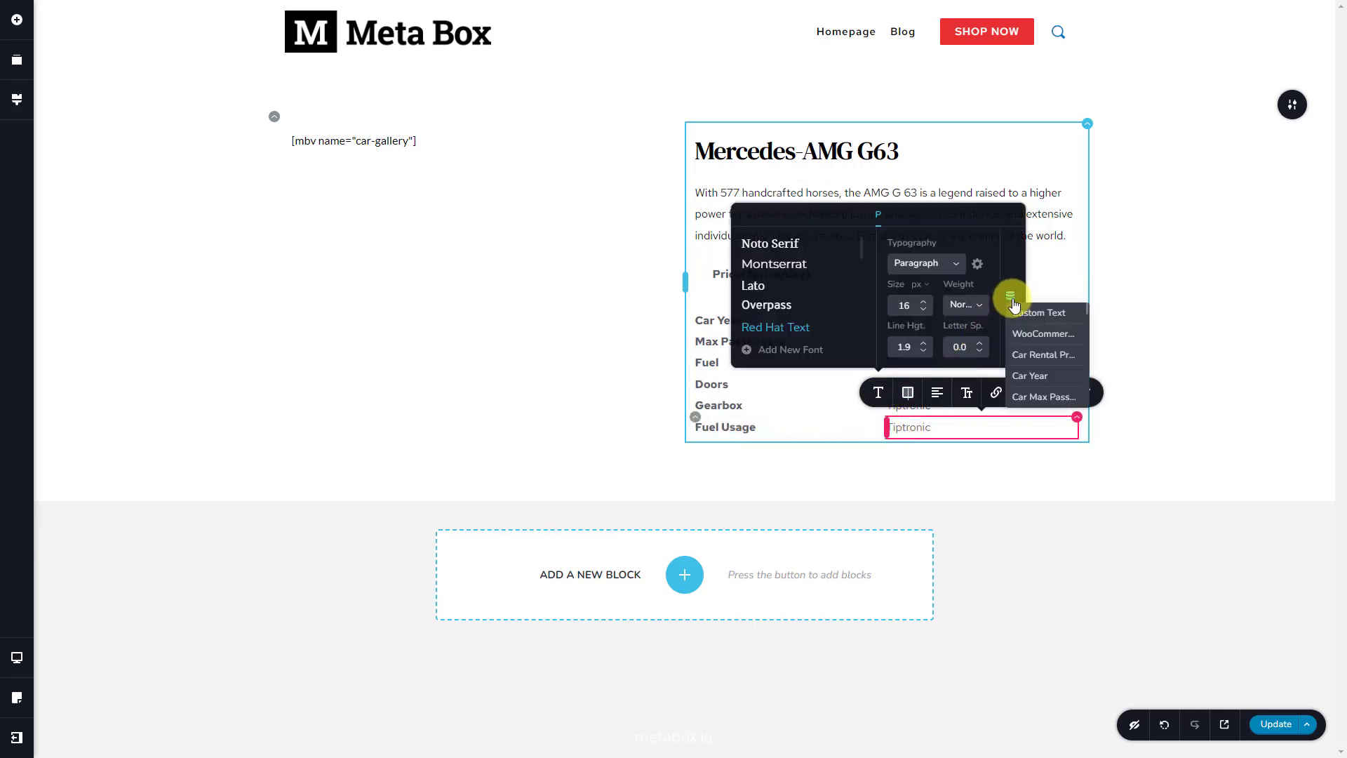
scroll(1031, 337, "down", 3)
left_click(1026, 368)
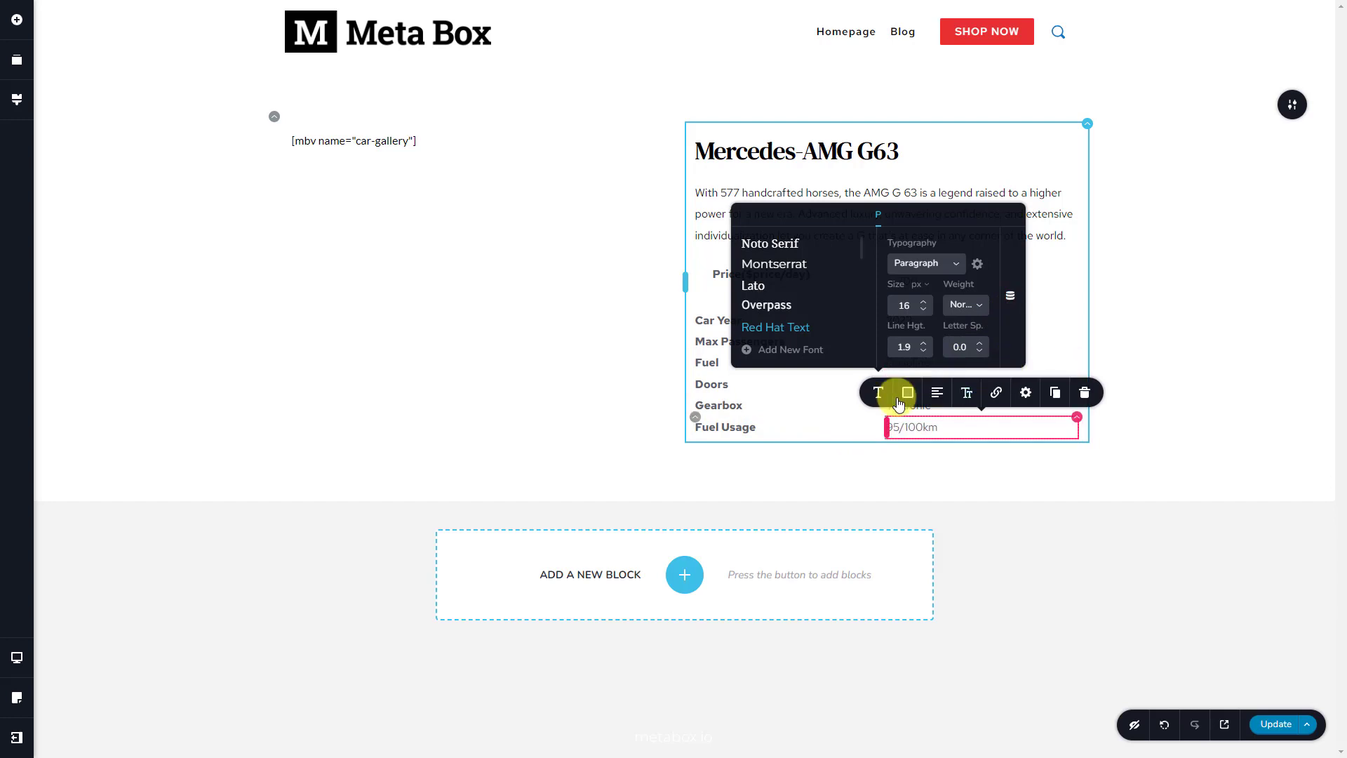
Step: Add an Engine Capacity row showing the car's 2700cc engine capacity
left_click(702, 419)
left_click(740, 385)
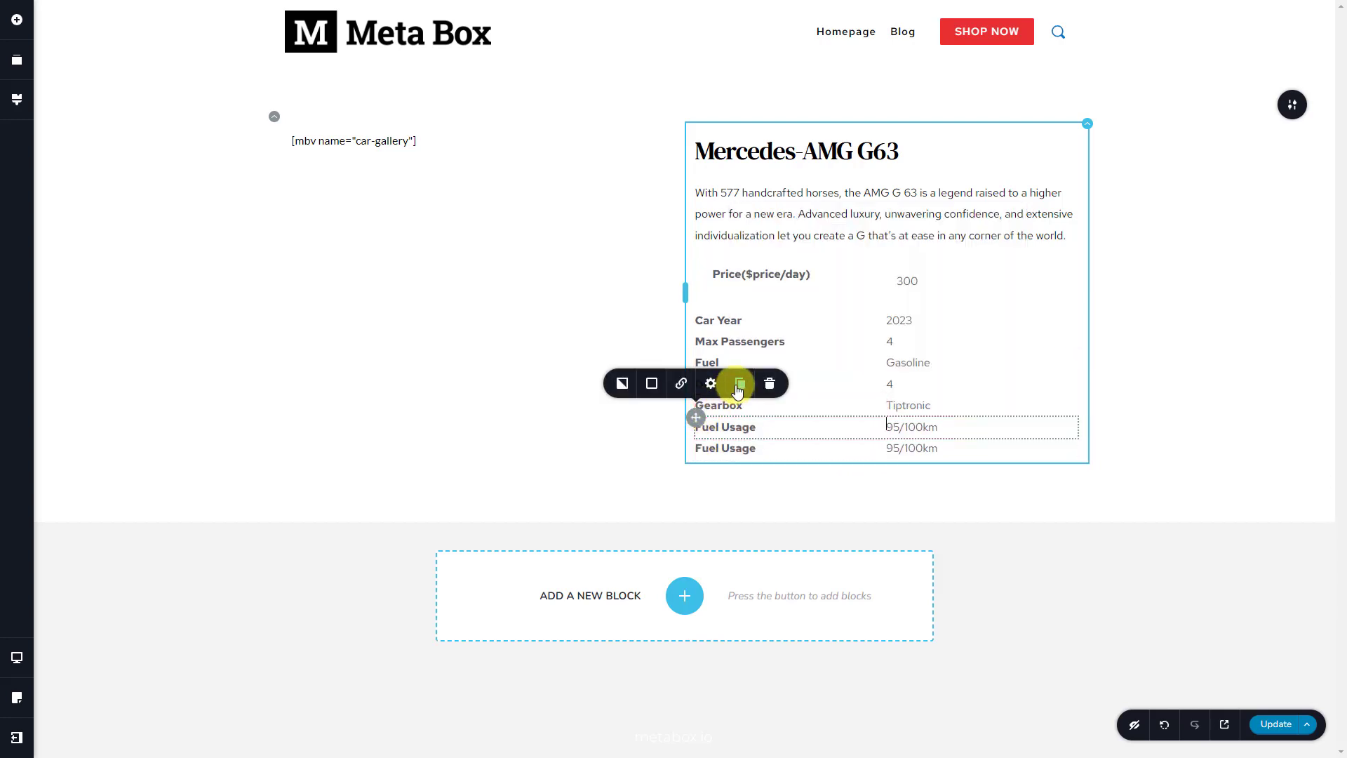
triple_click(738, 450)
type("Engine Capacity")
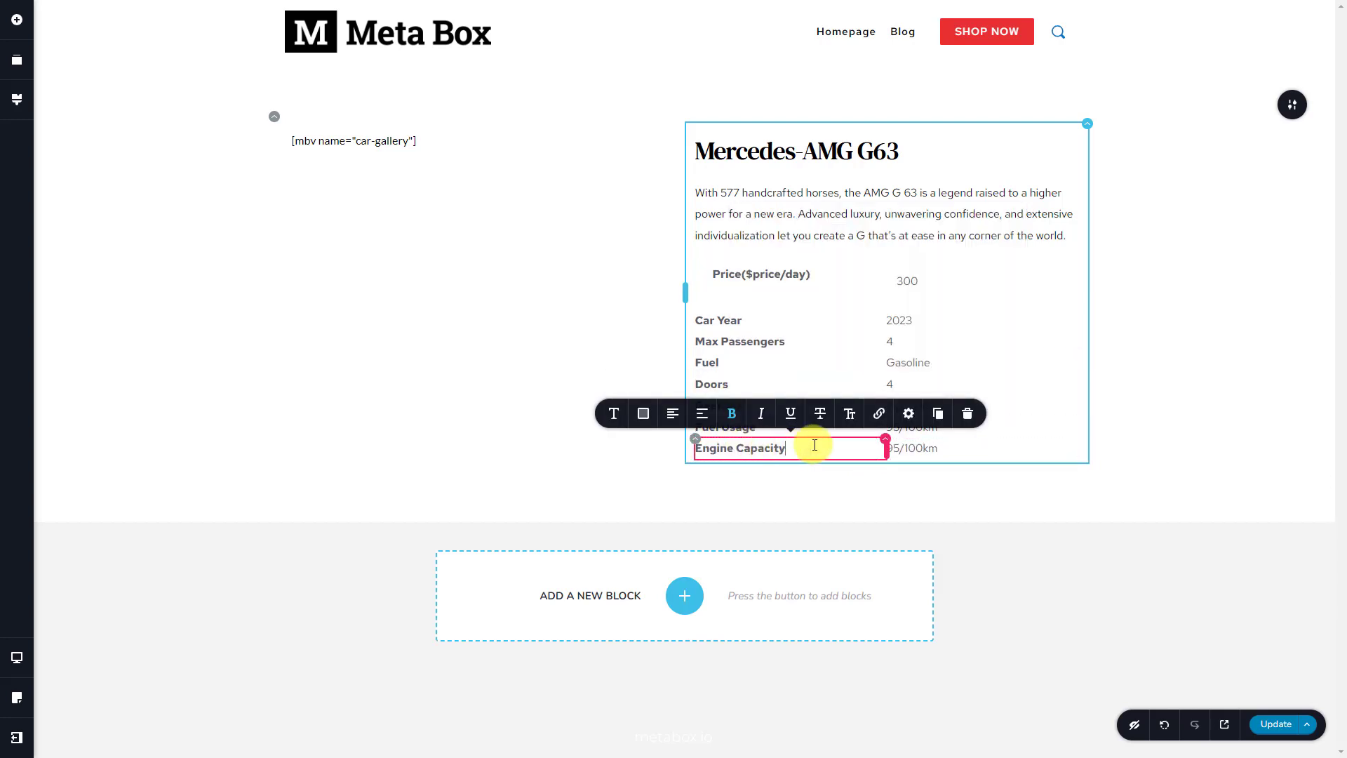
left_click(893, 448)
left_click(893, 448)
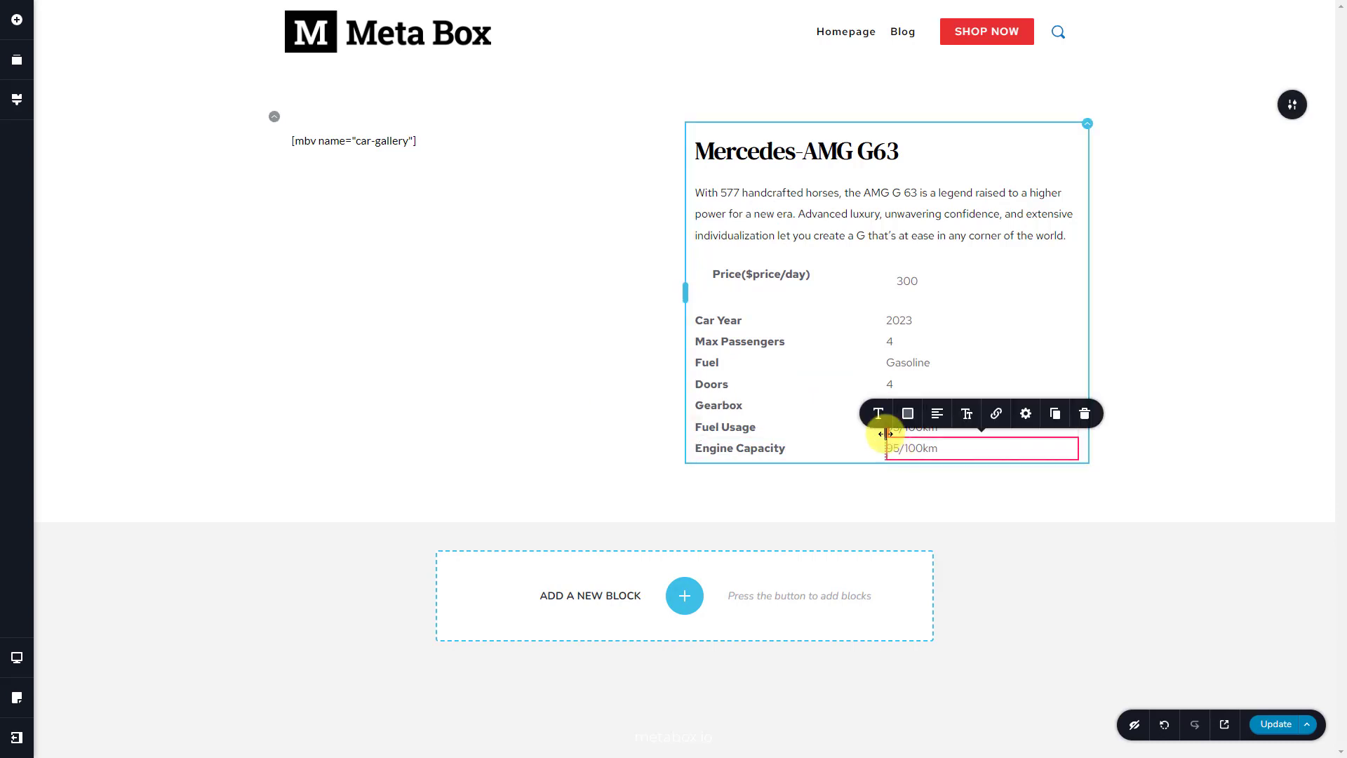
left_click(878, 413)
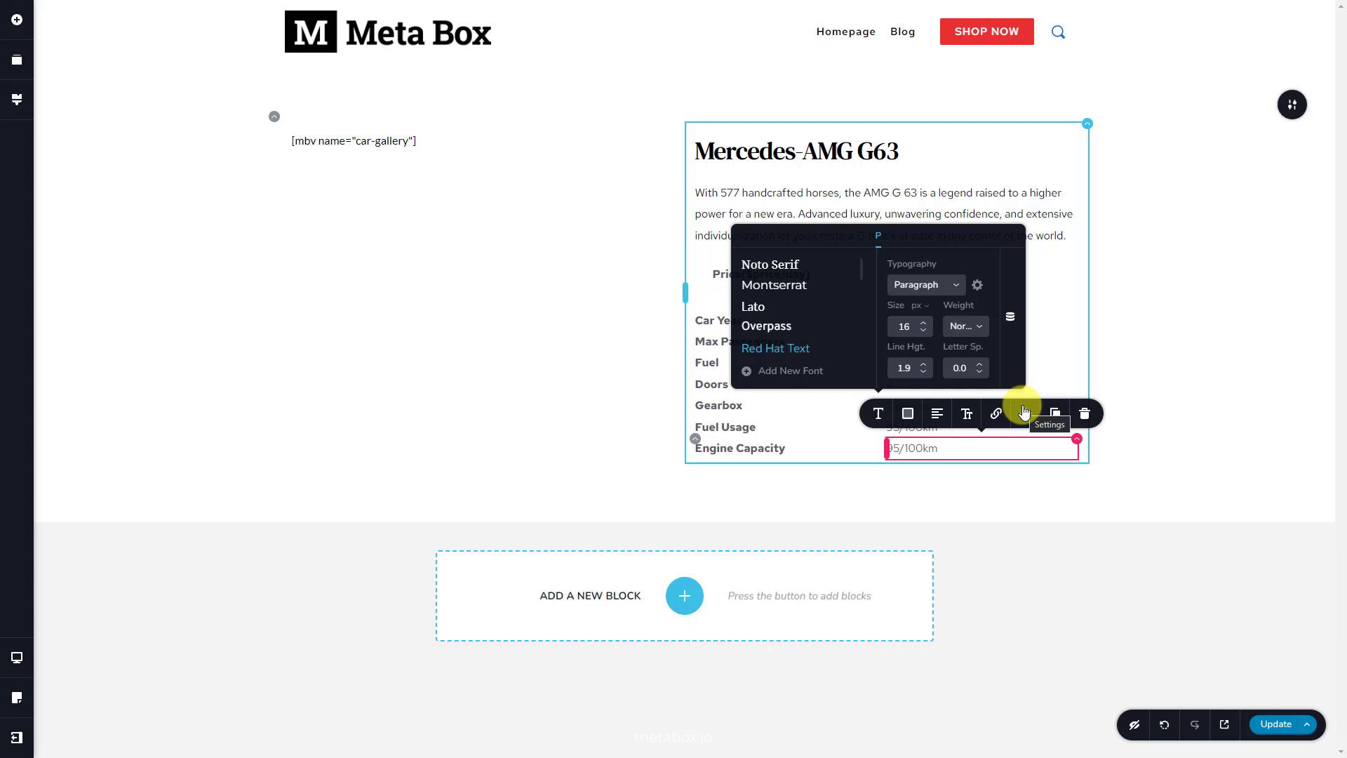
Step: Add a Max Luggage row bound to the car's max luggage field (5 large Suitcase)
left_click(697, 447)
left_click(740, 405)
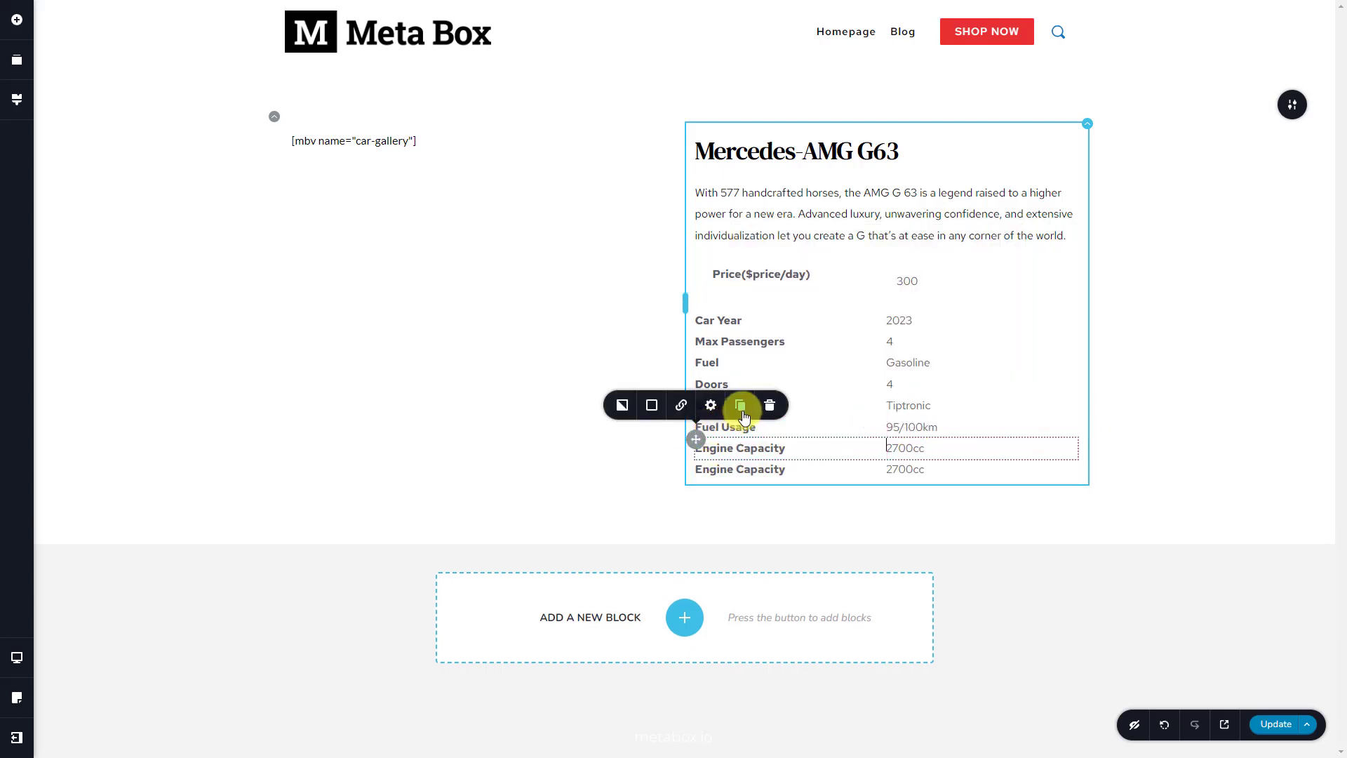
left_click(752, 465)
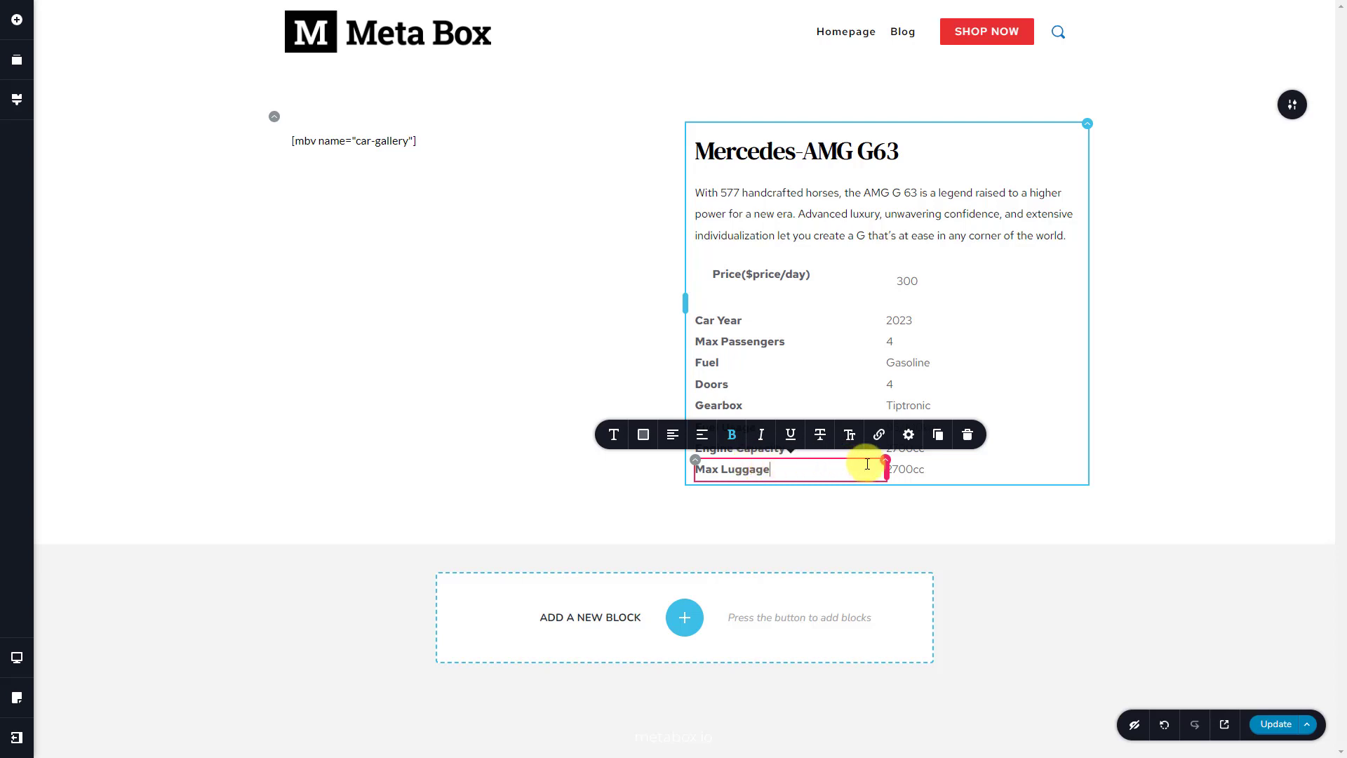
left_click(893, 467)
left_click(881, 440)
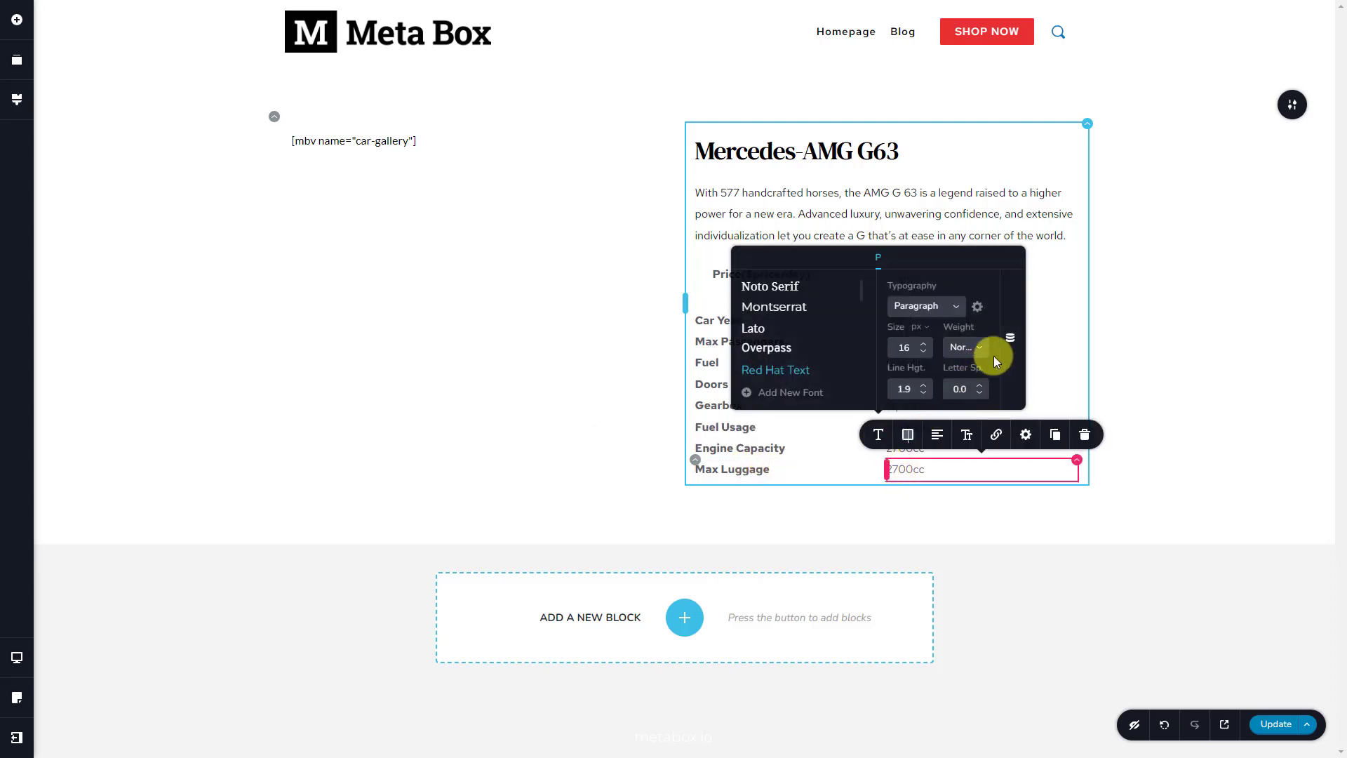
left_click(1010, 340)
scroll(1014, 358, "down", 3)
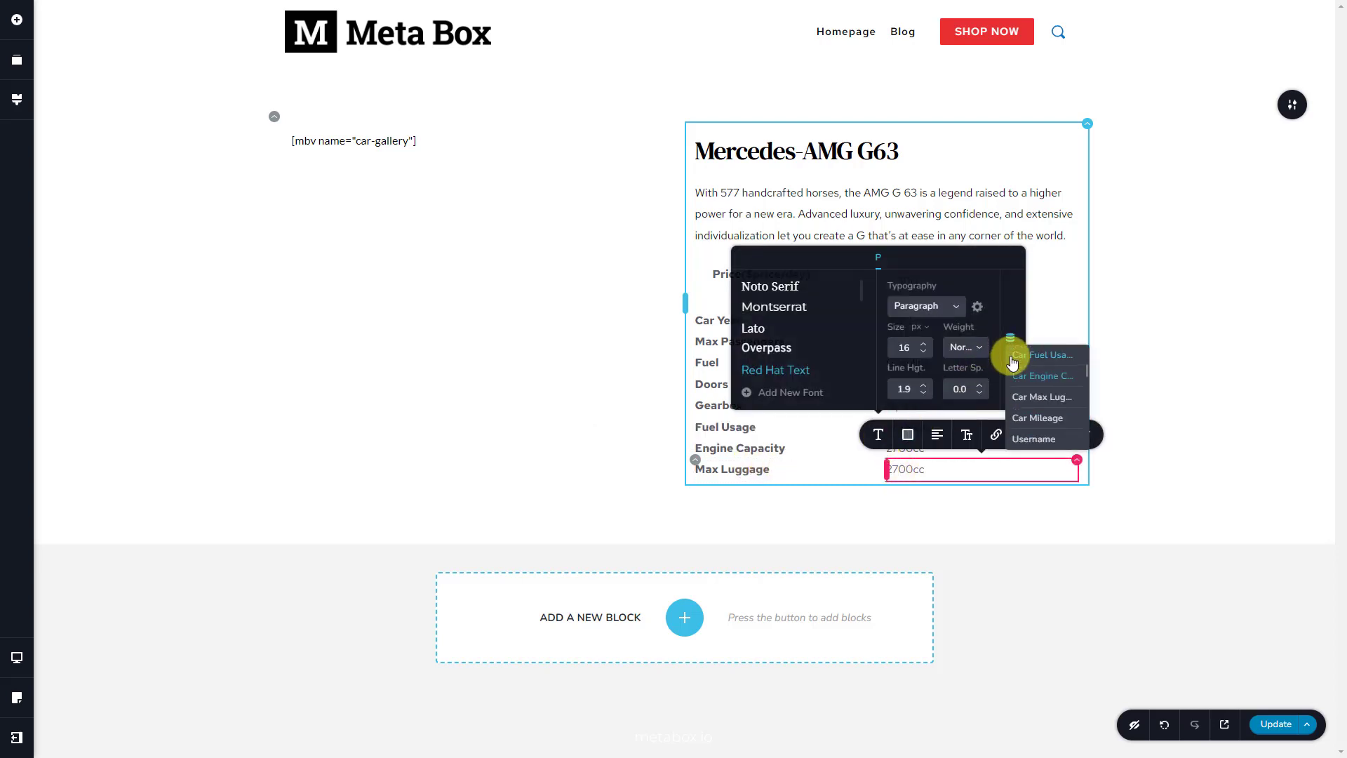
left_click(1018, 397)
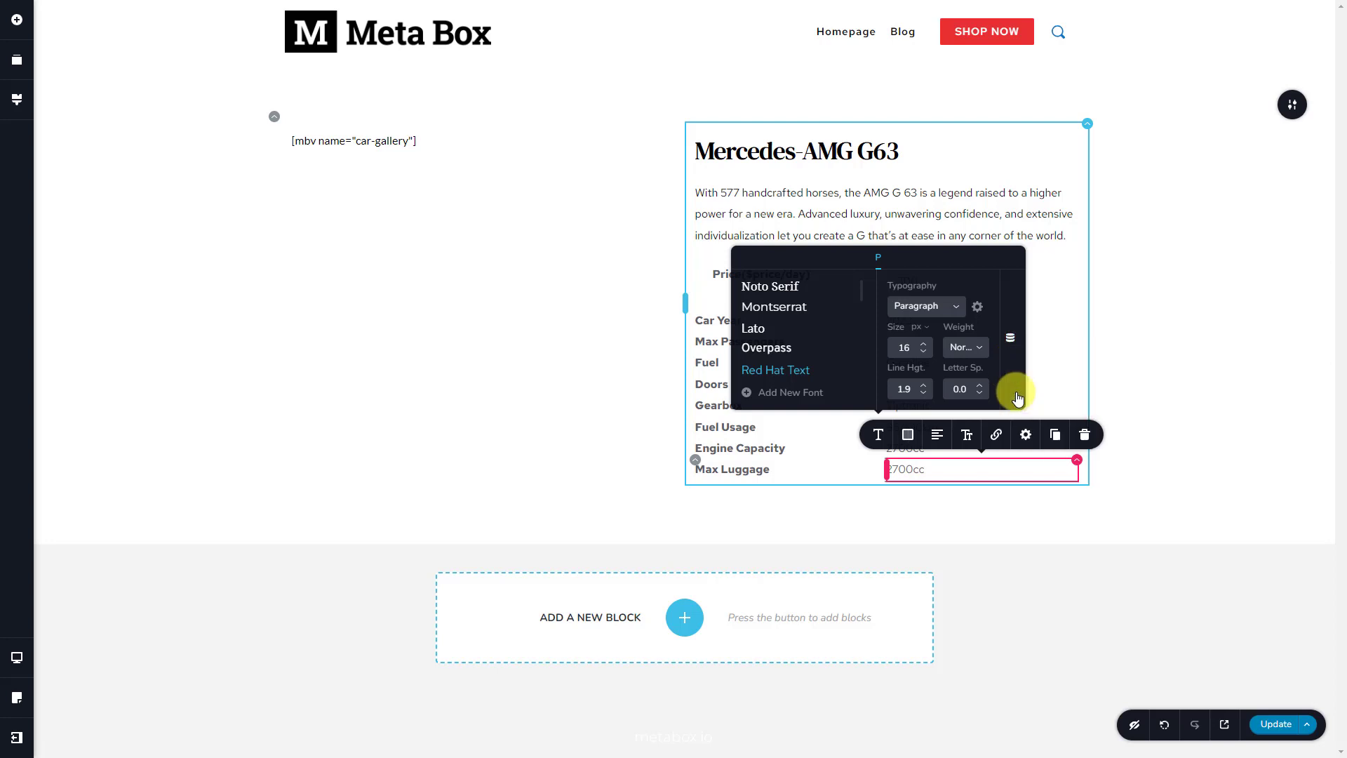
Step: Add a Mileage row bound to the Car Mileage field, showing Unlimited
left_click(735, 473)
left_click(702, 468)
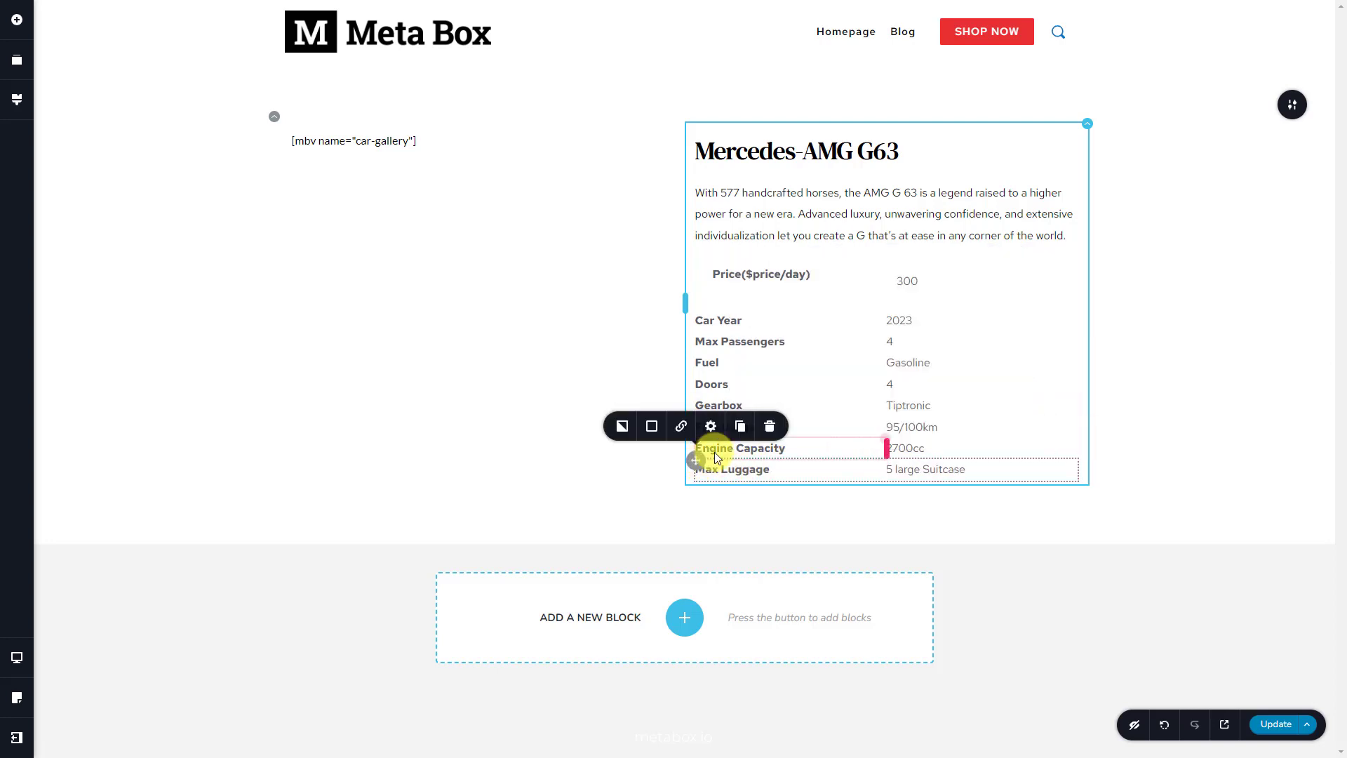
left_click(740, 427)
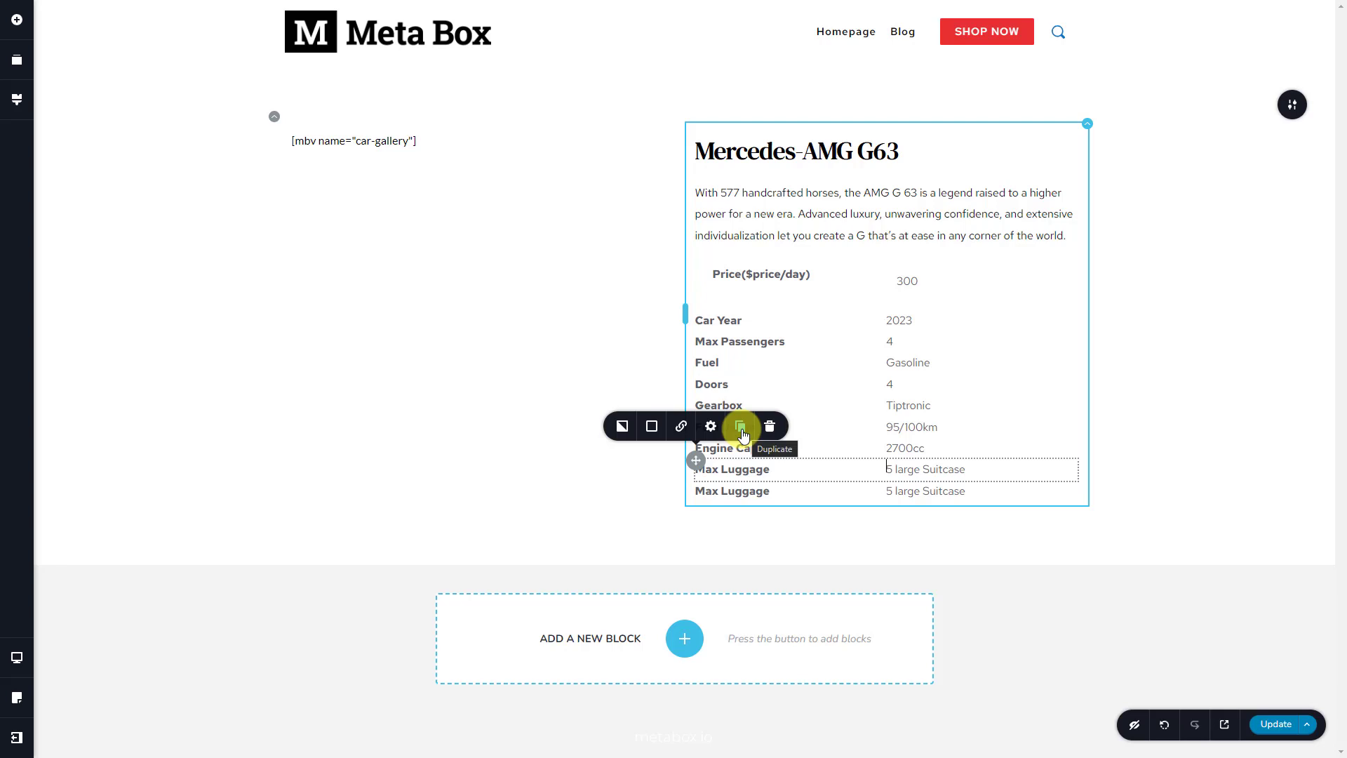
left_click(744, 490)
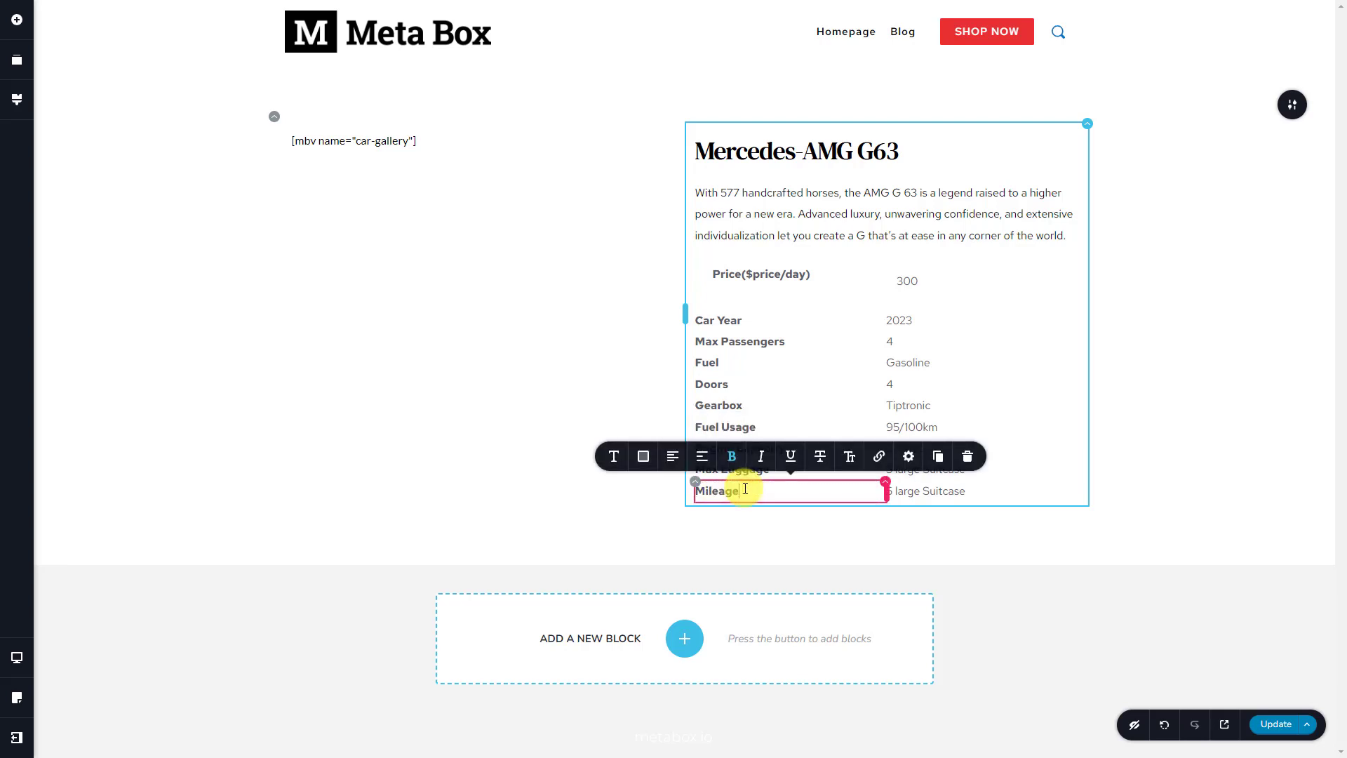
left_click(898, 491)
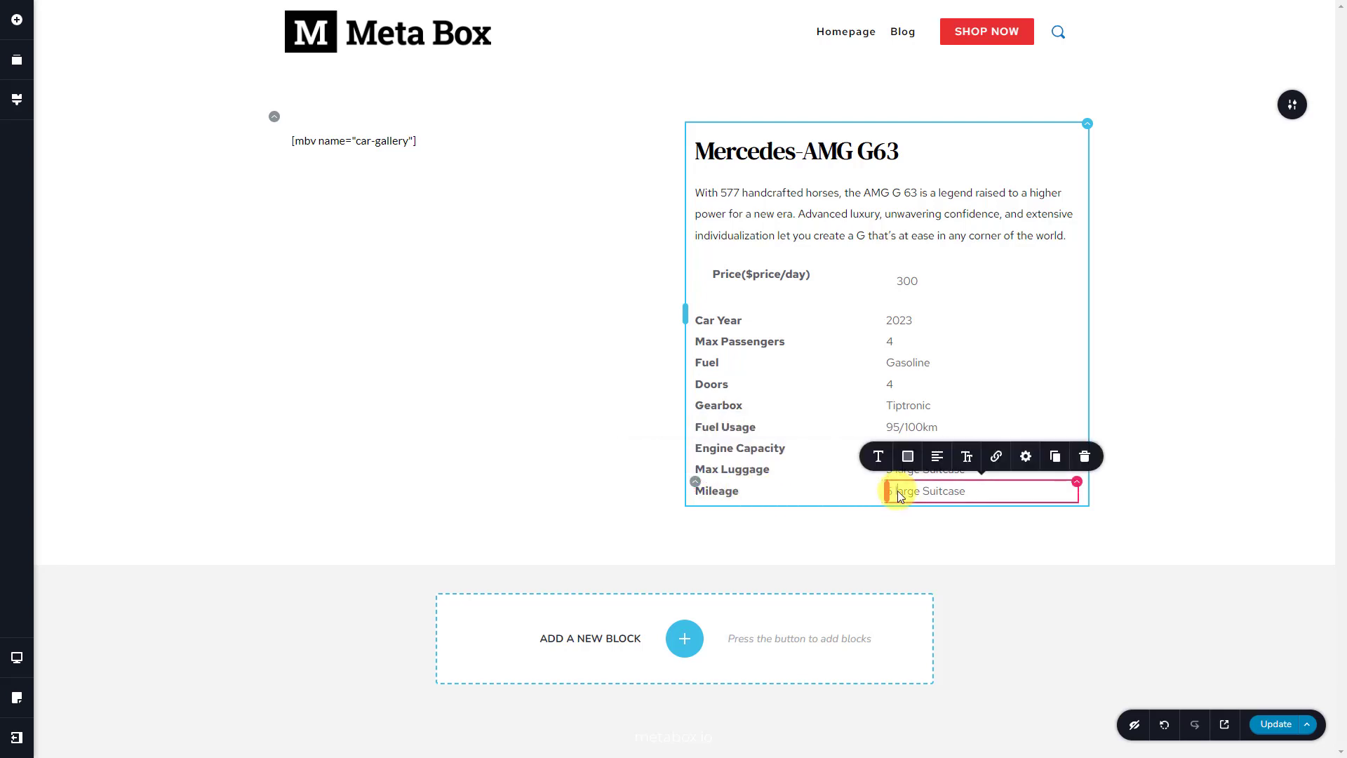
left_click(880, 459)
left_click(1010, 359)
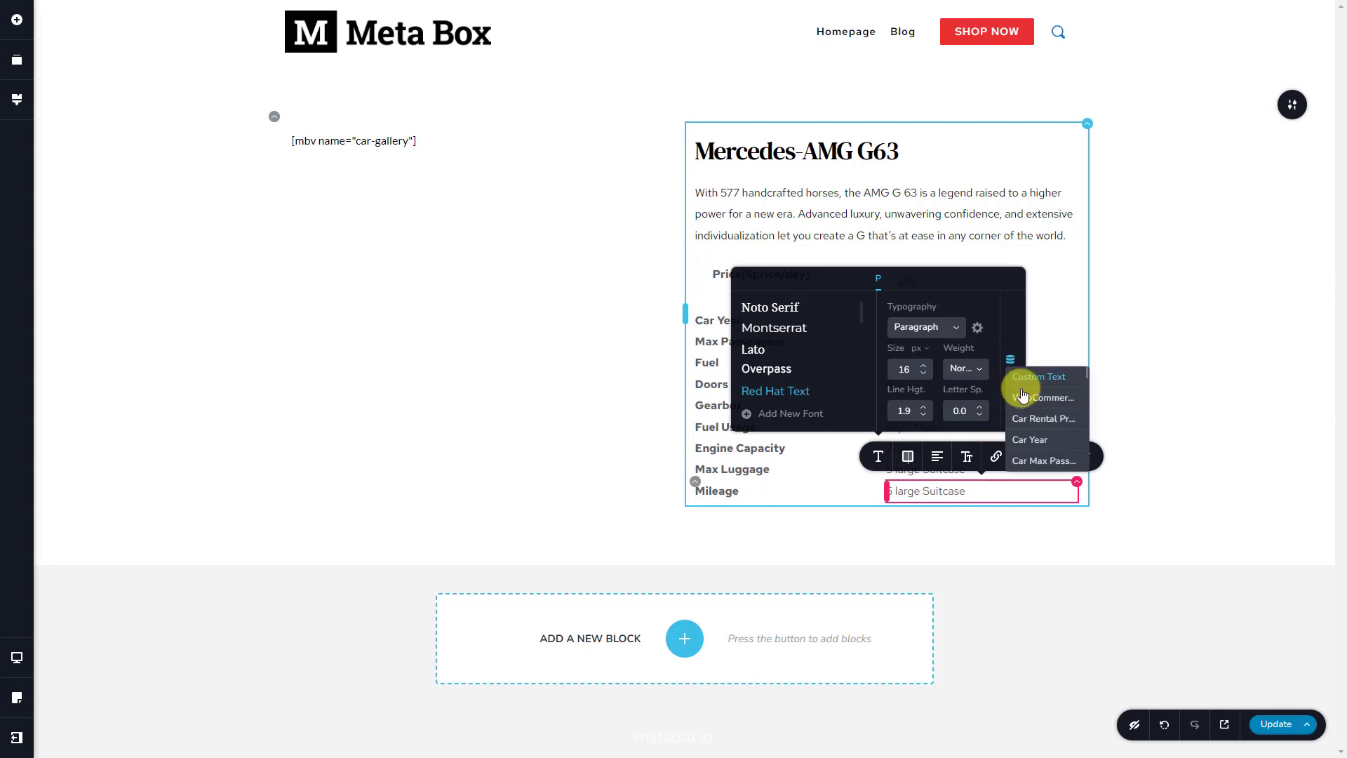
left_click(1036, 439)
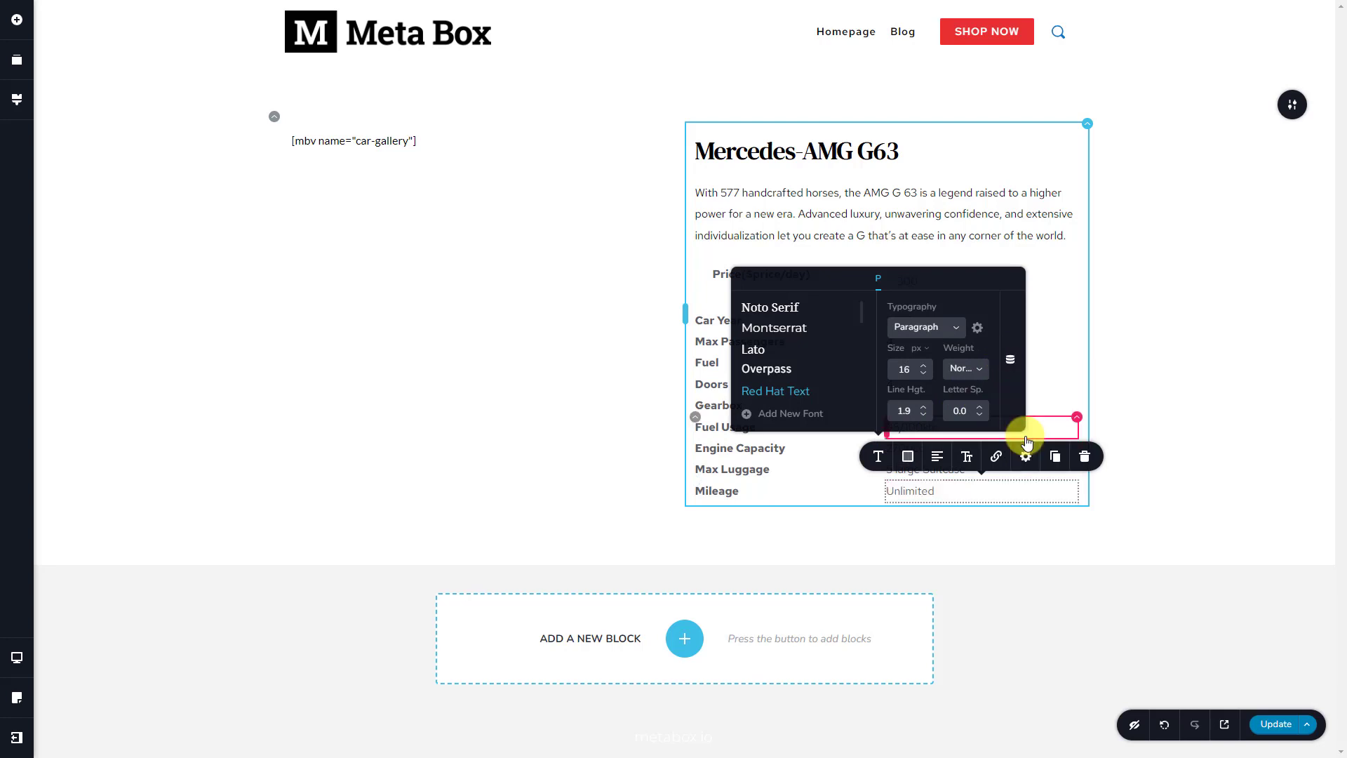
left_click(714, 276)
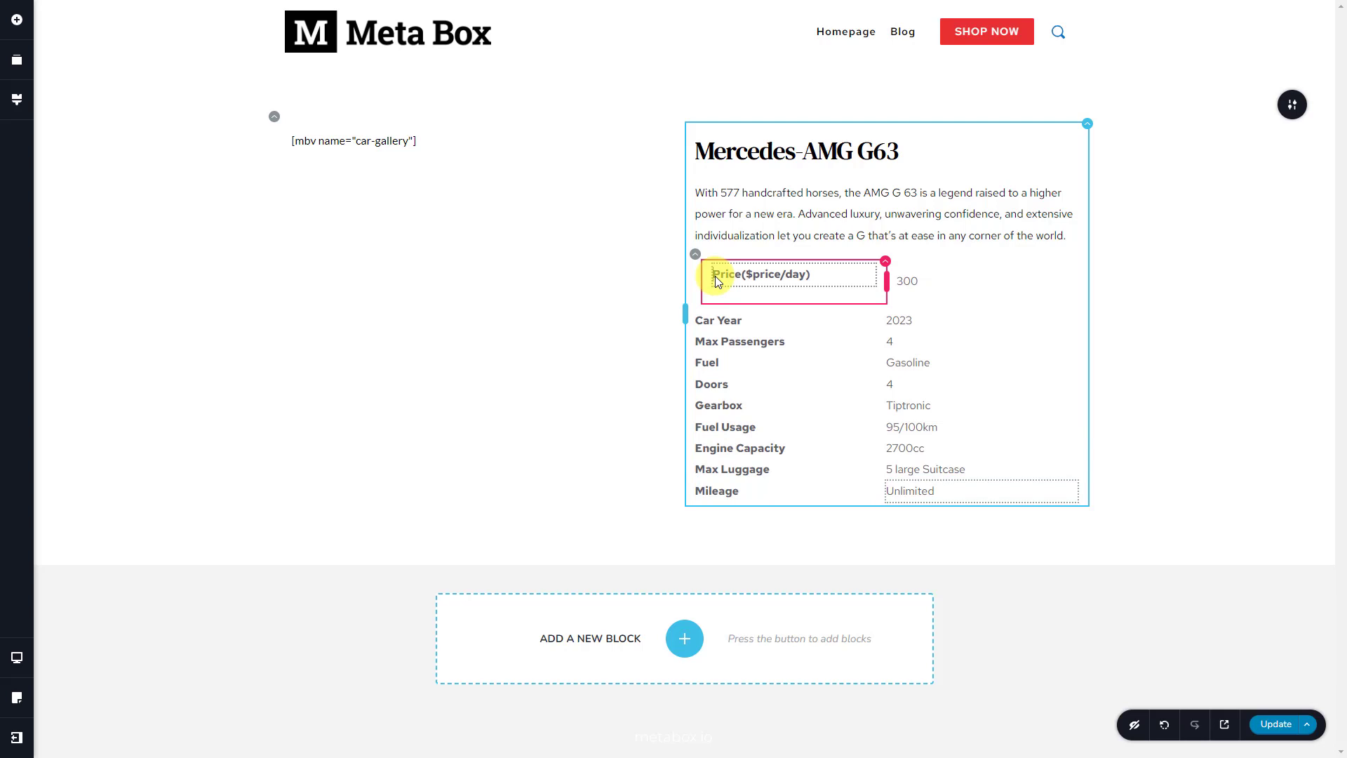
Step: Set the price label column's padding to 0 on all sides
left_click(714, 276)
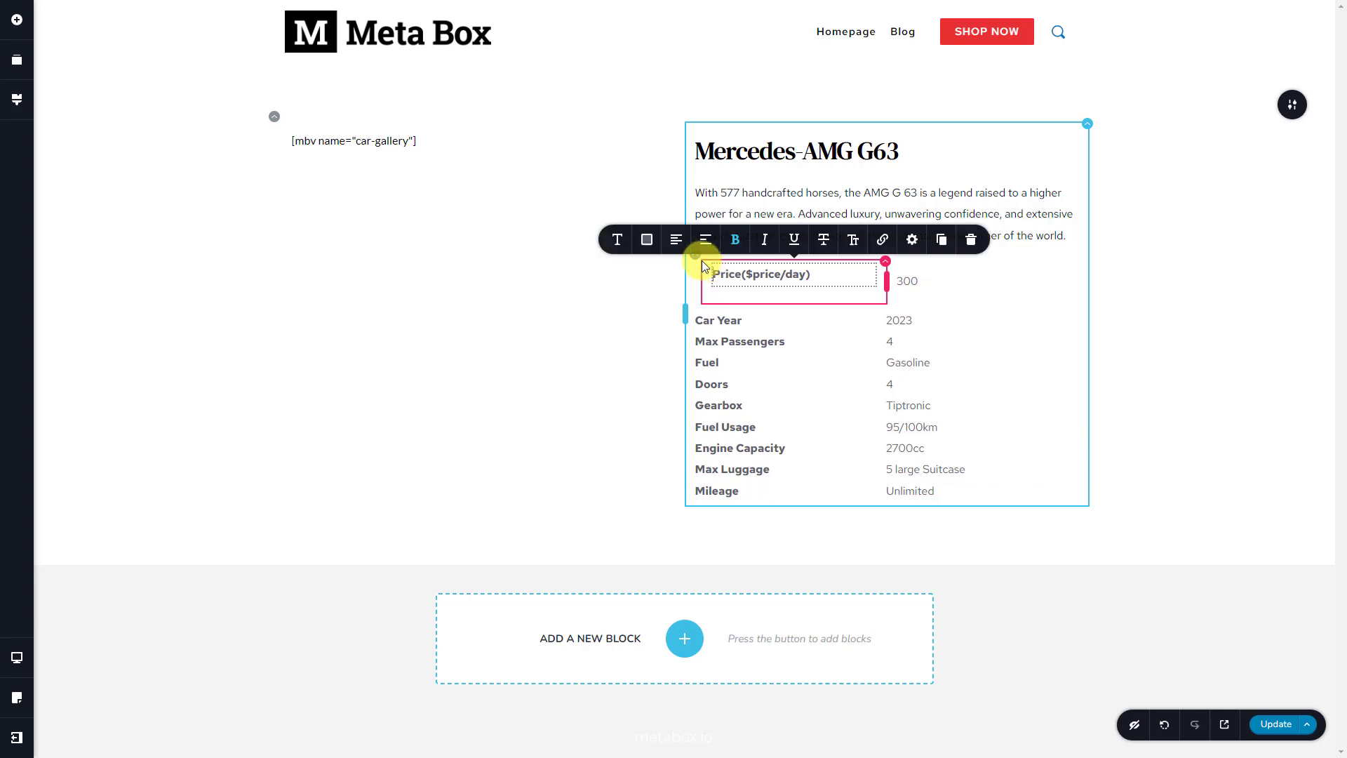
left_click(702, 261)
left_click(712, 222)
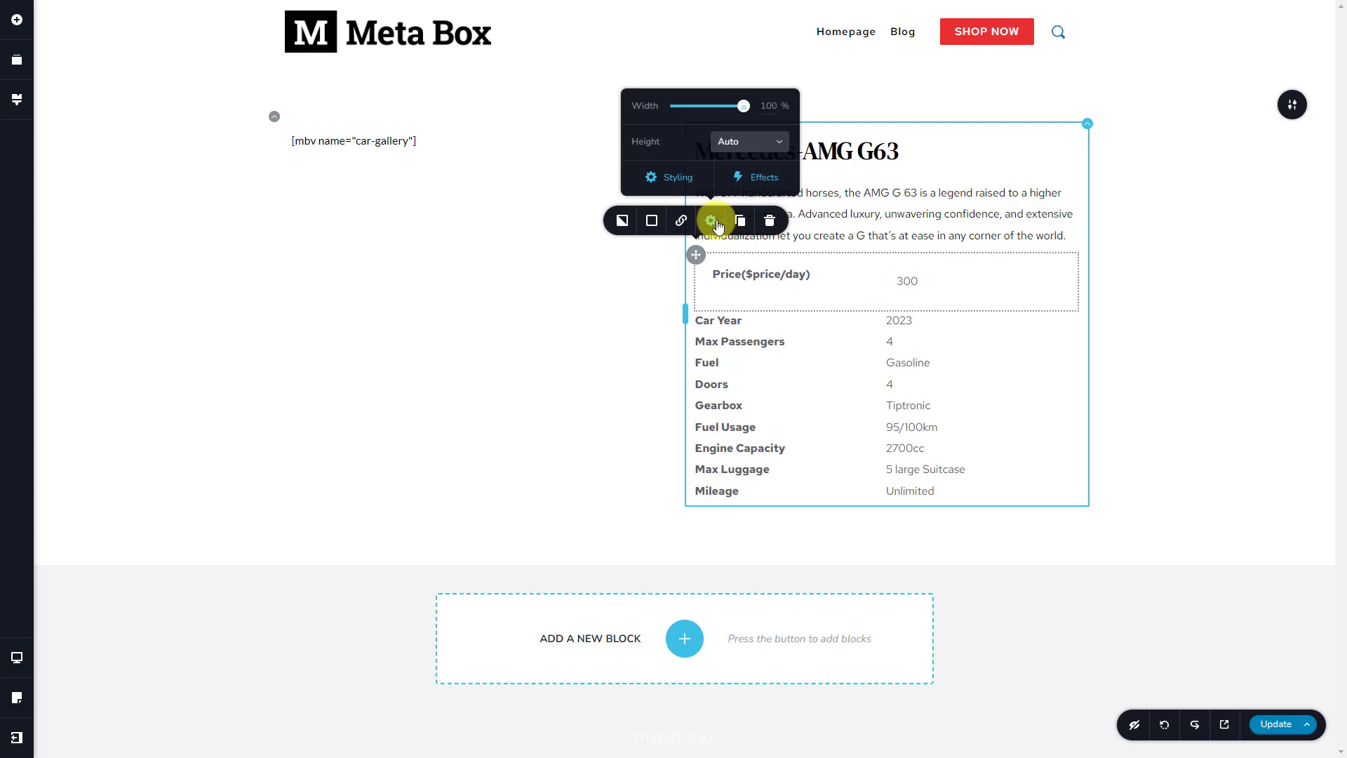
left_click(689, 184)
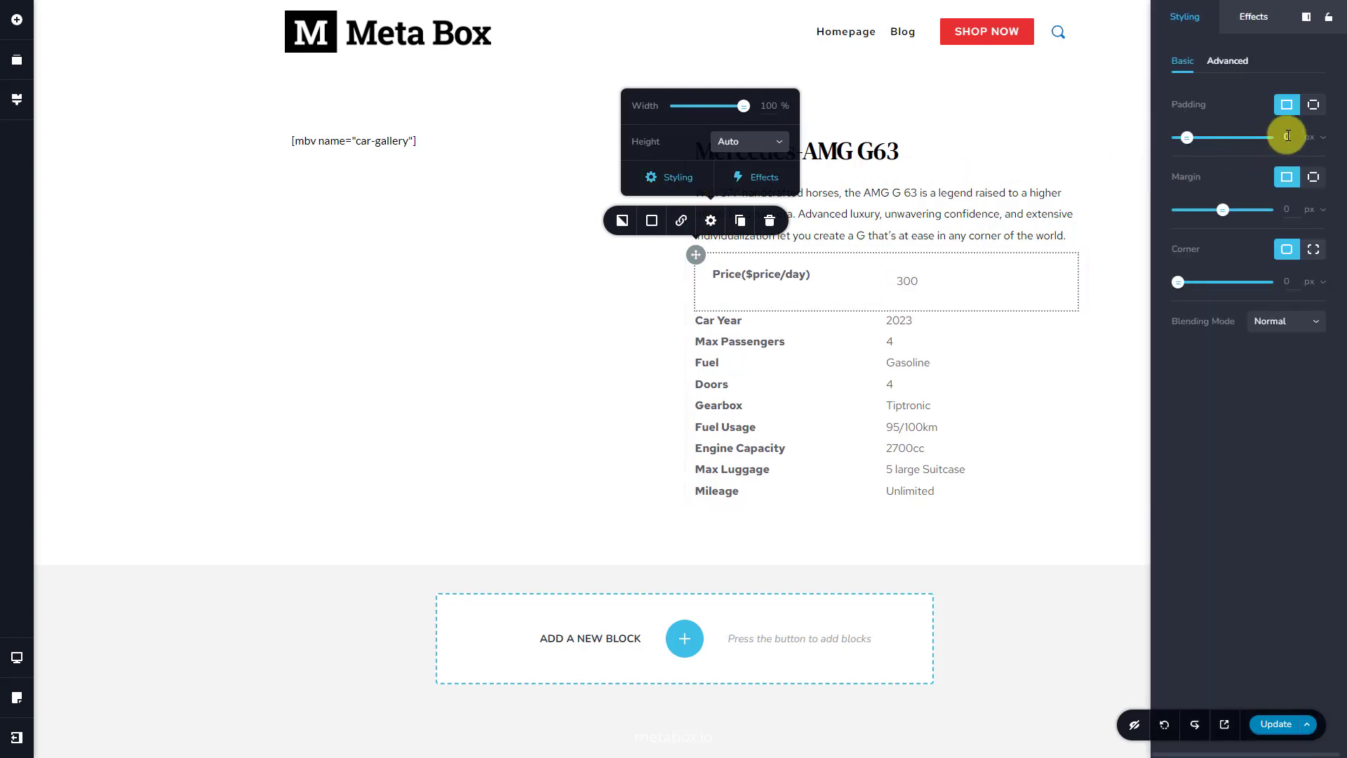
left_click(885, 261)
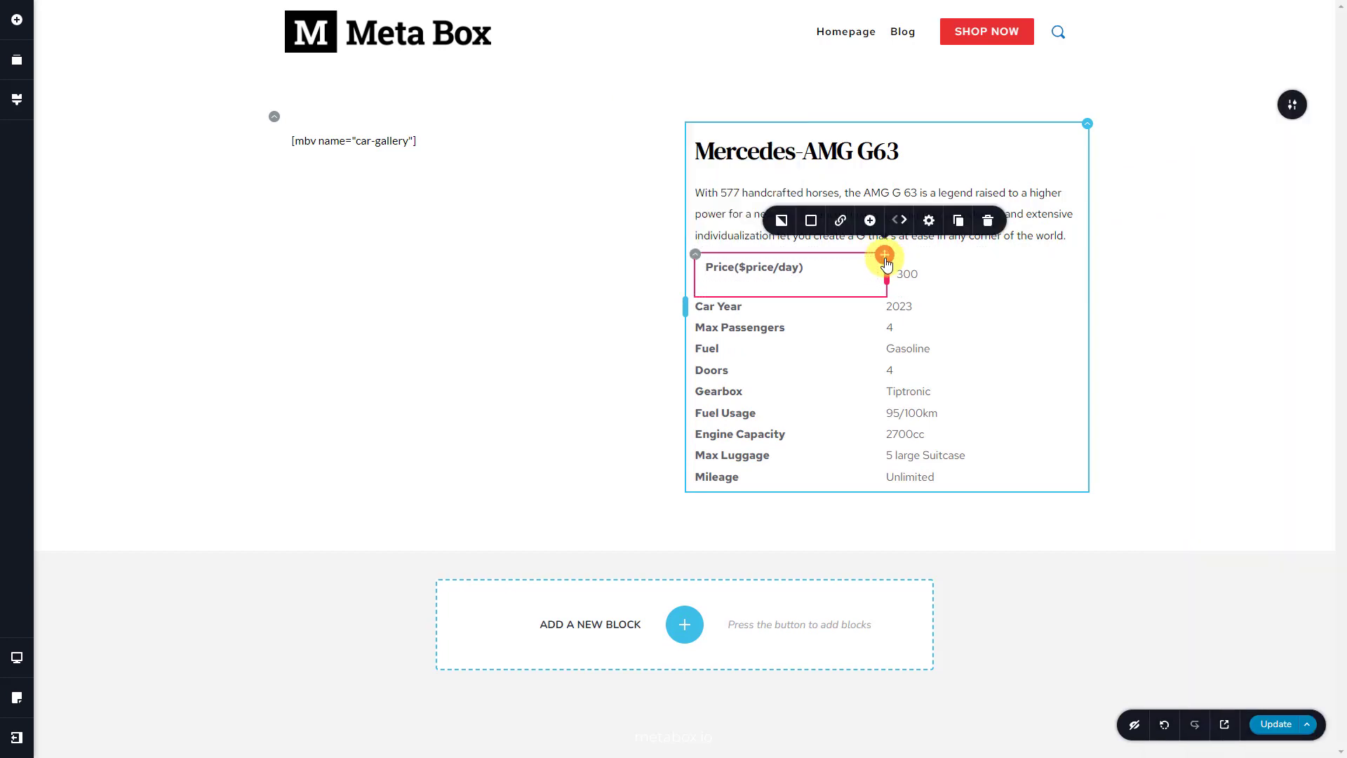
left_click(929, 226)
left_click(896, 181)
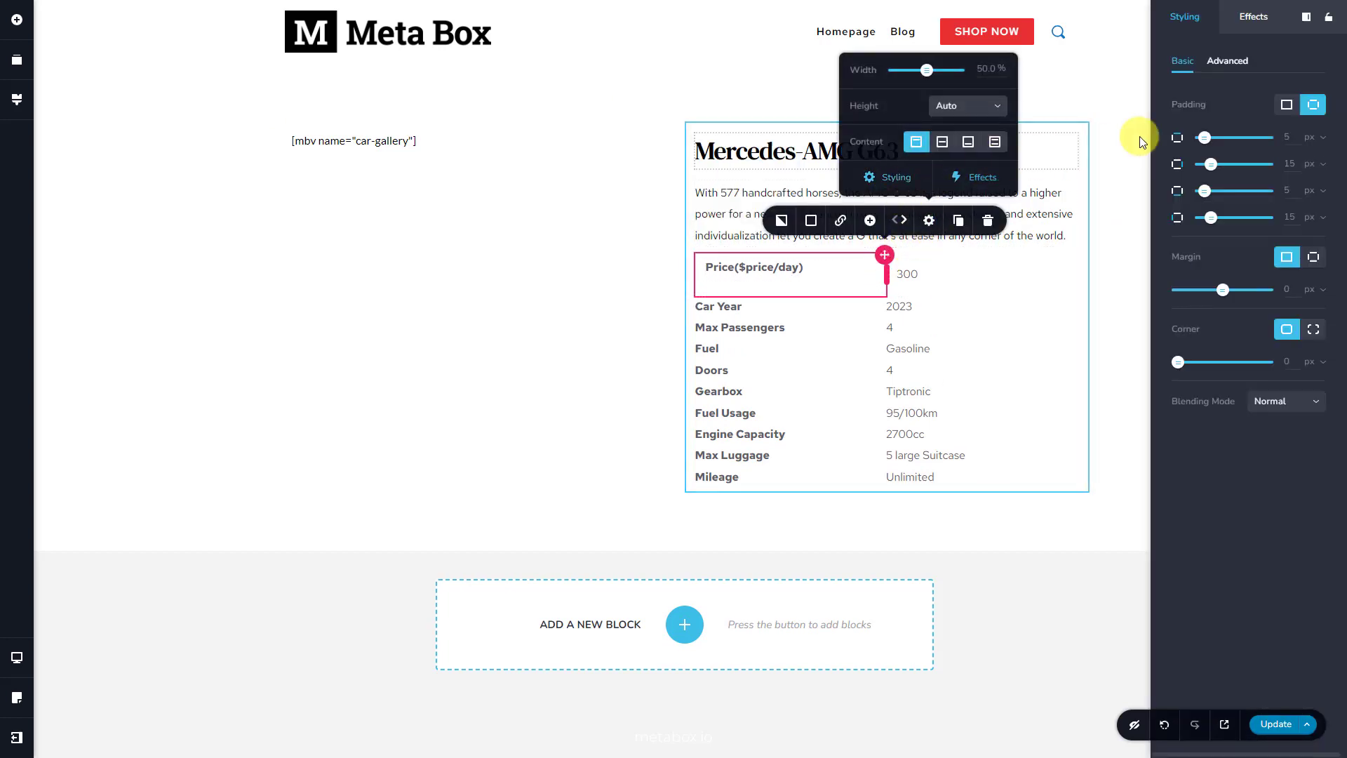
left_click(1287, 104)
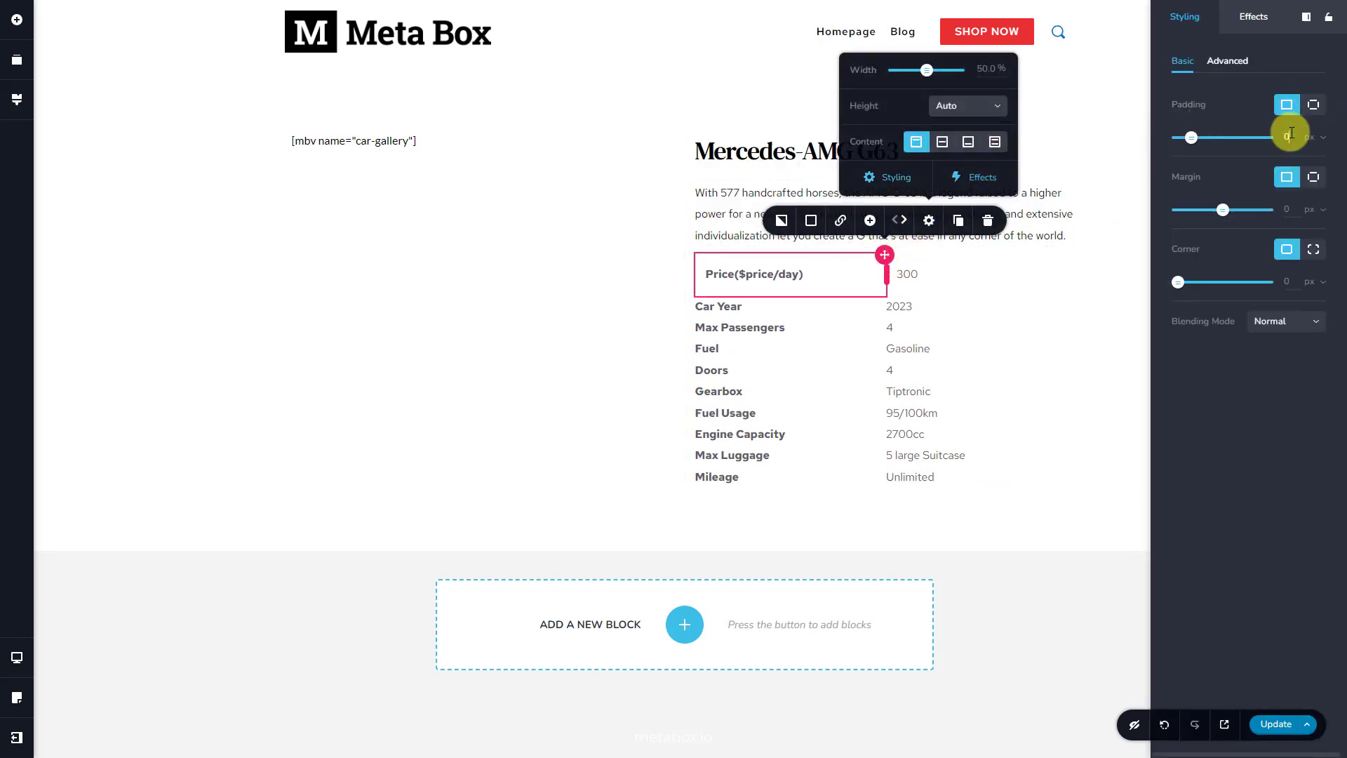
type("0")
Step: Make the Price($price/day) label text 20 px and bold
left_click(826, 272)
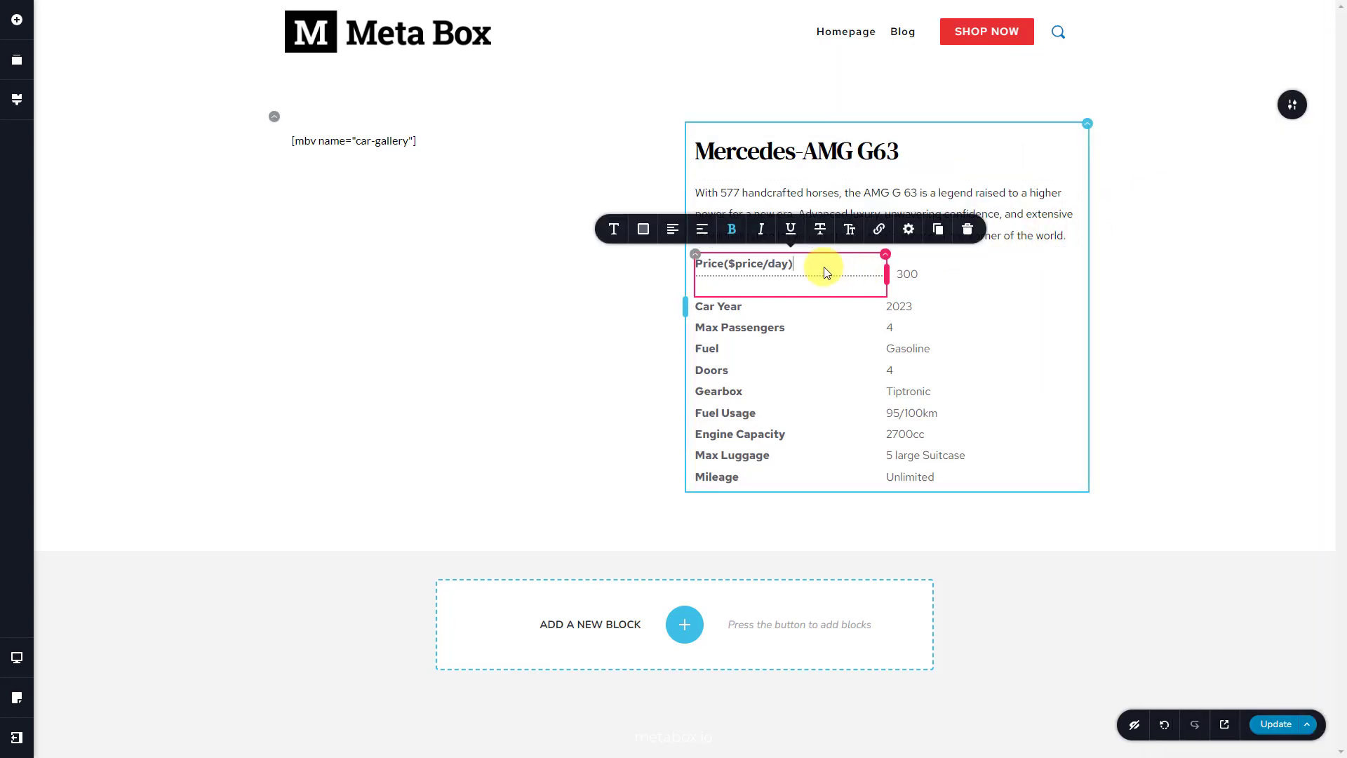
left_click(614, 230)
double_click(647, 144)
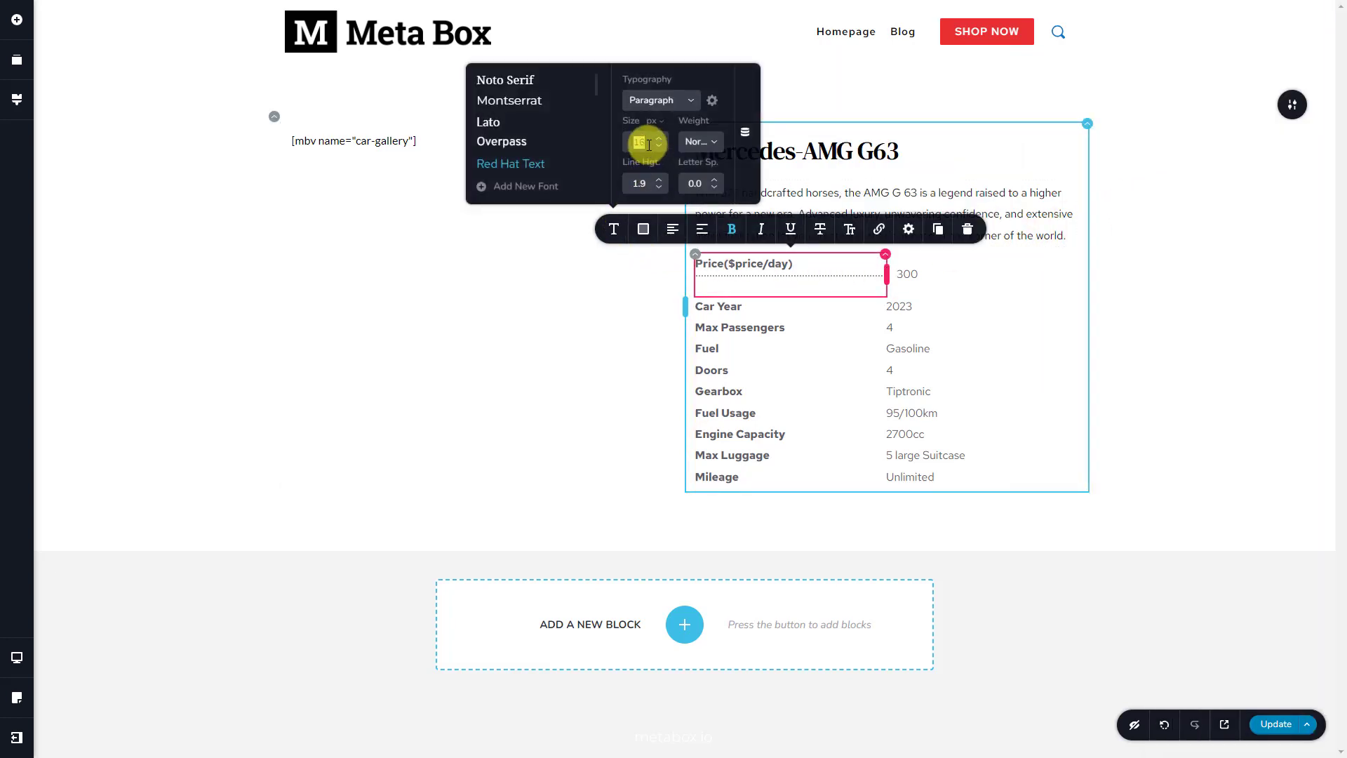
type("20")
left_click(688, 141)
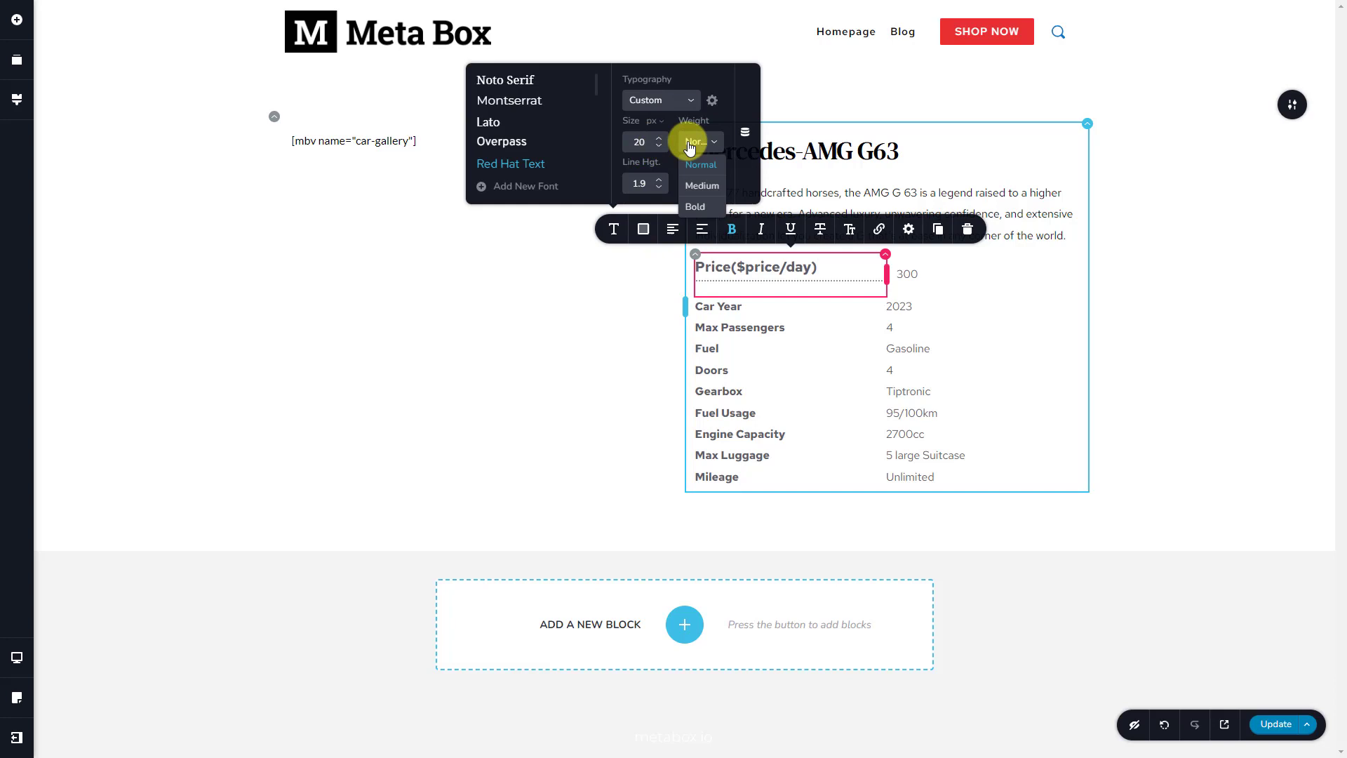
left_click(692, 207)
left_click(909, 229)
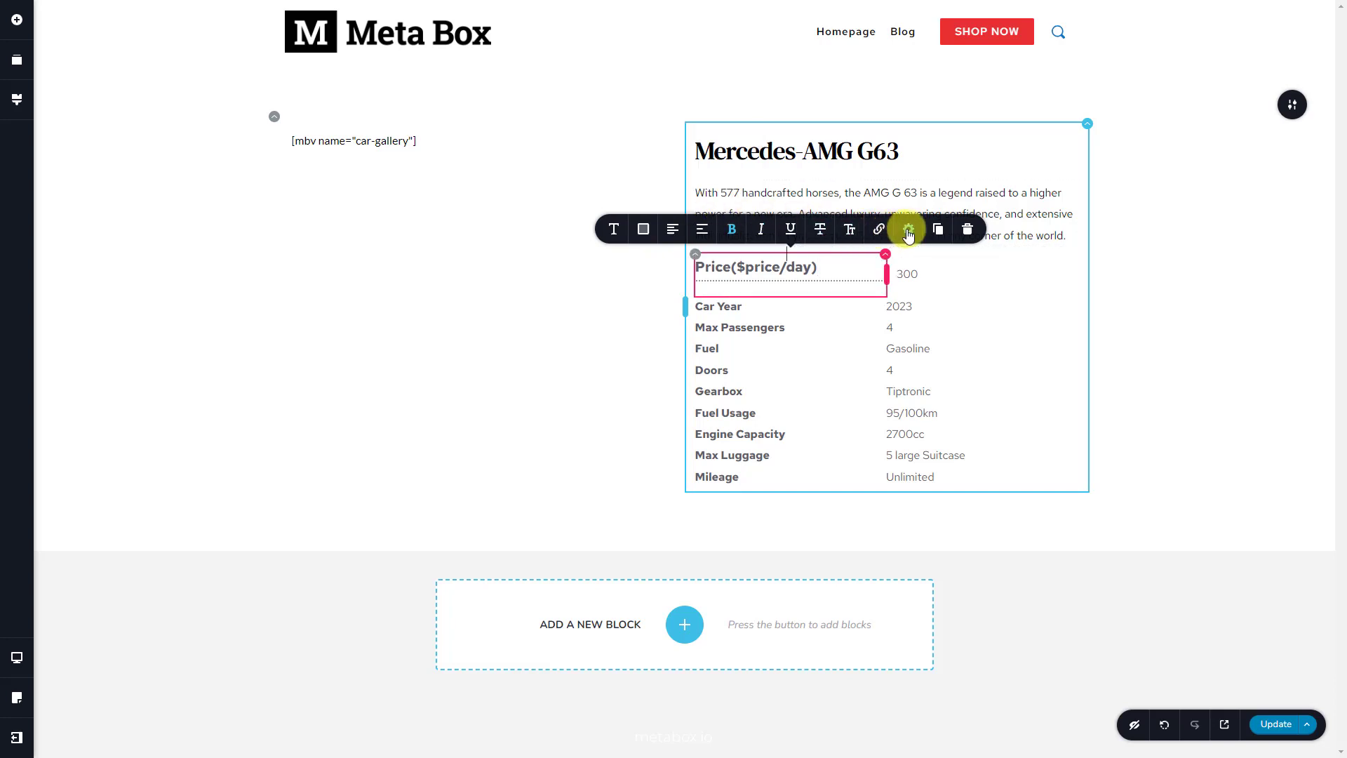
left_click(866, 183)
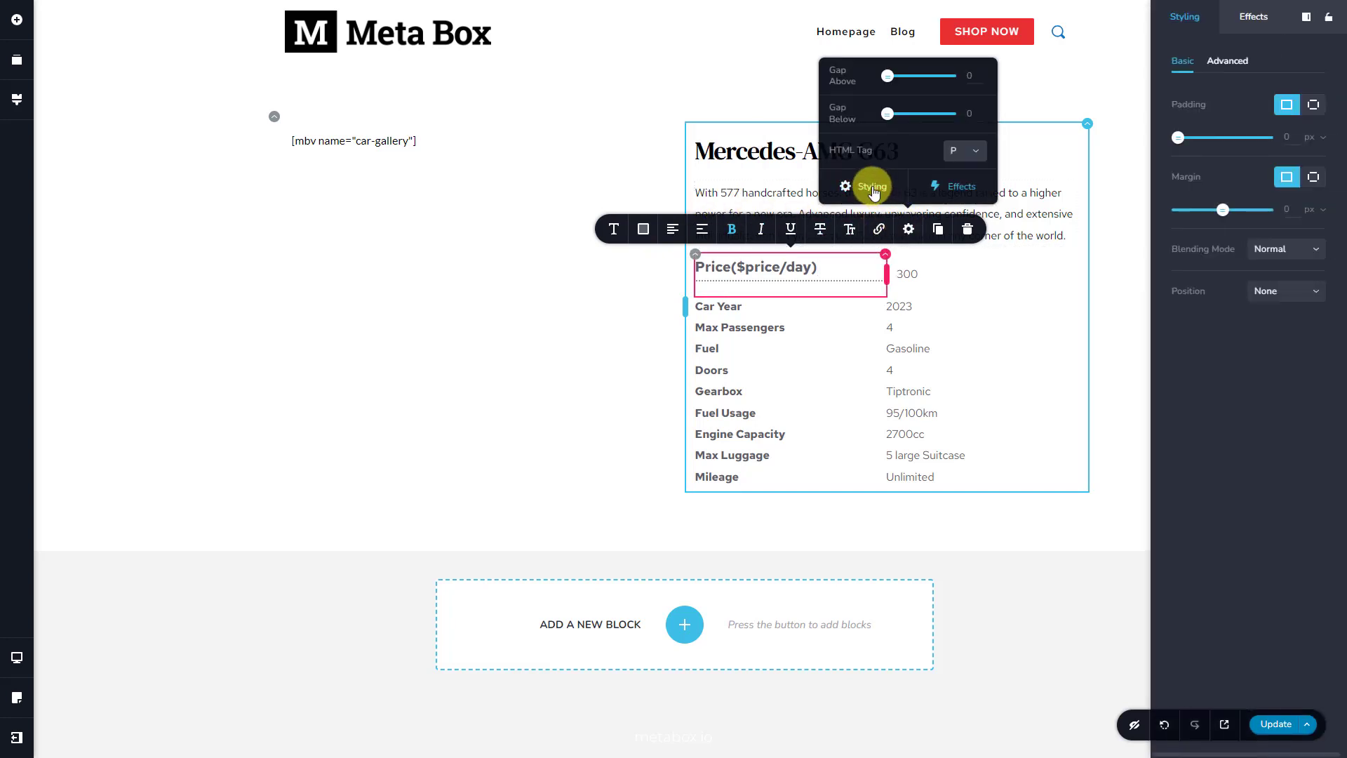
left_click(916, 274)
Step: Set the price value column's padding to 0 on all sides
left_click(1073, 257)
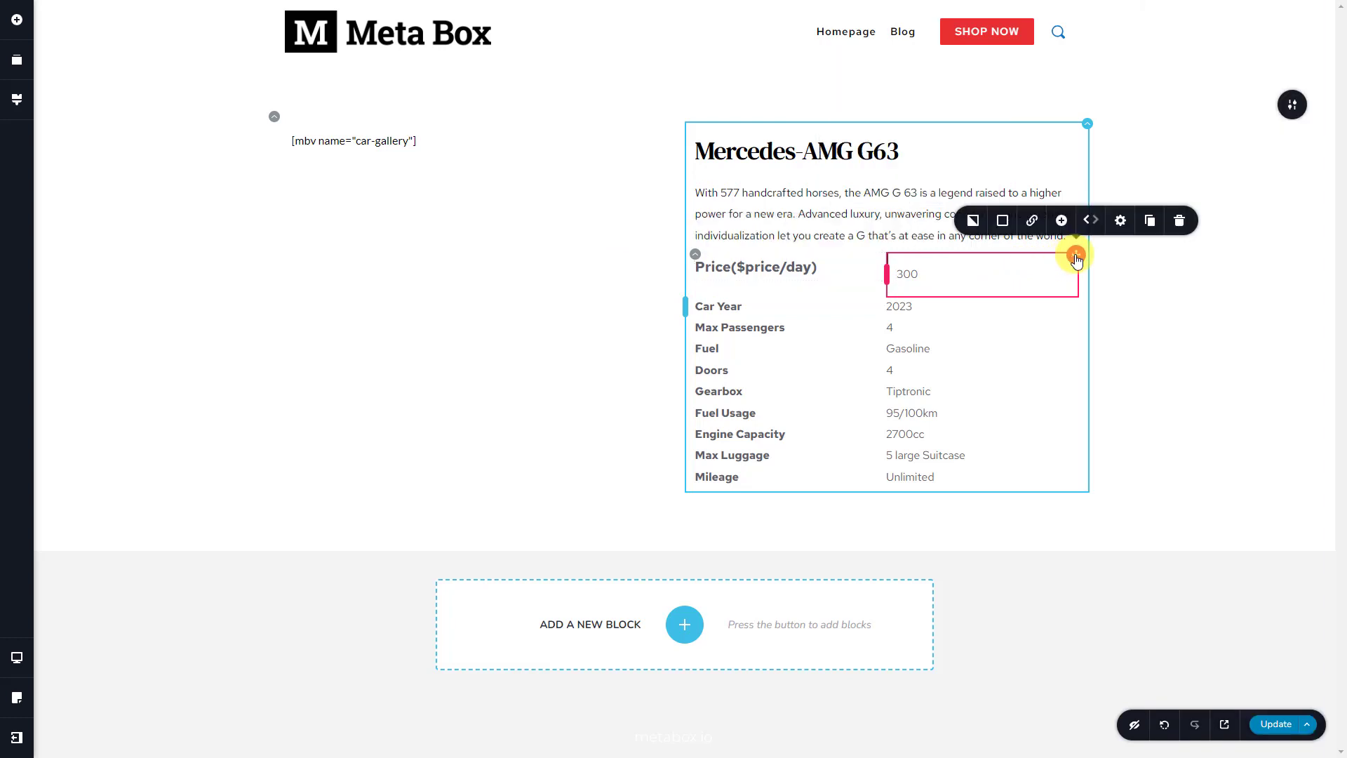
left_click(1118, 222)
left_click(1084, 175)
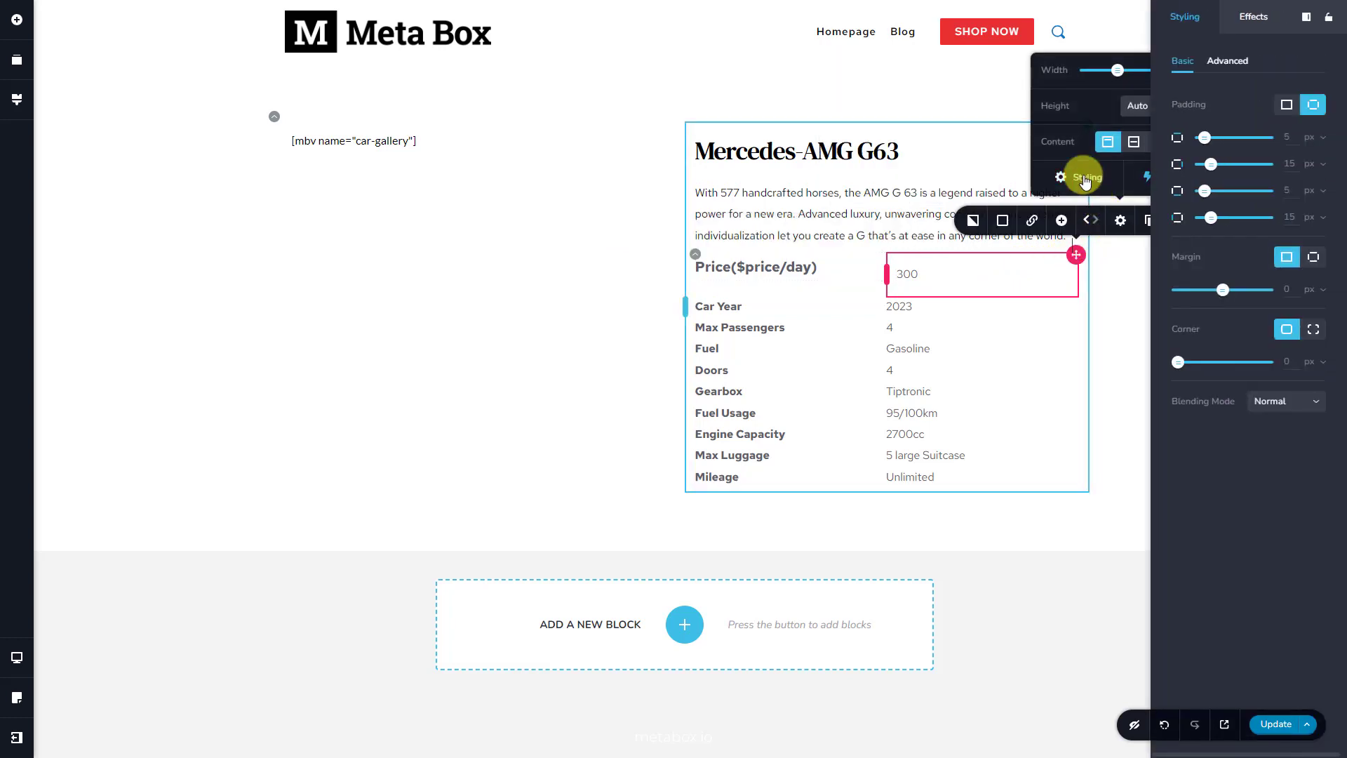
left_click(1287, 105)
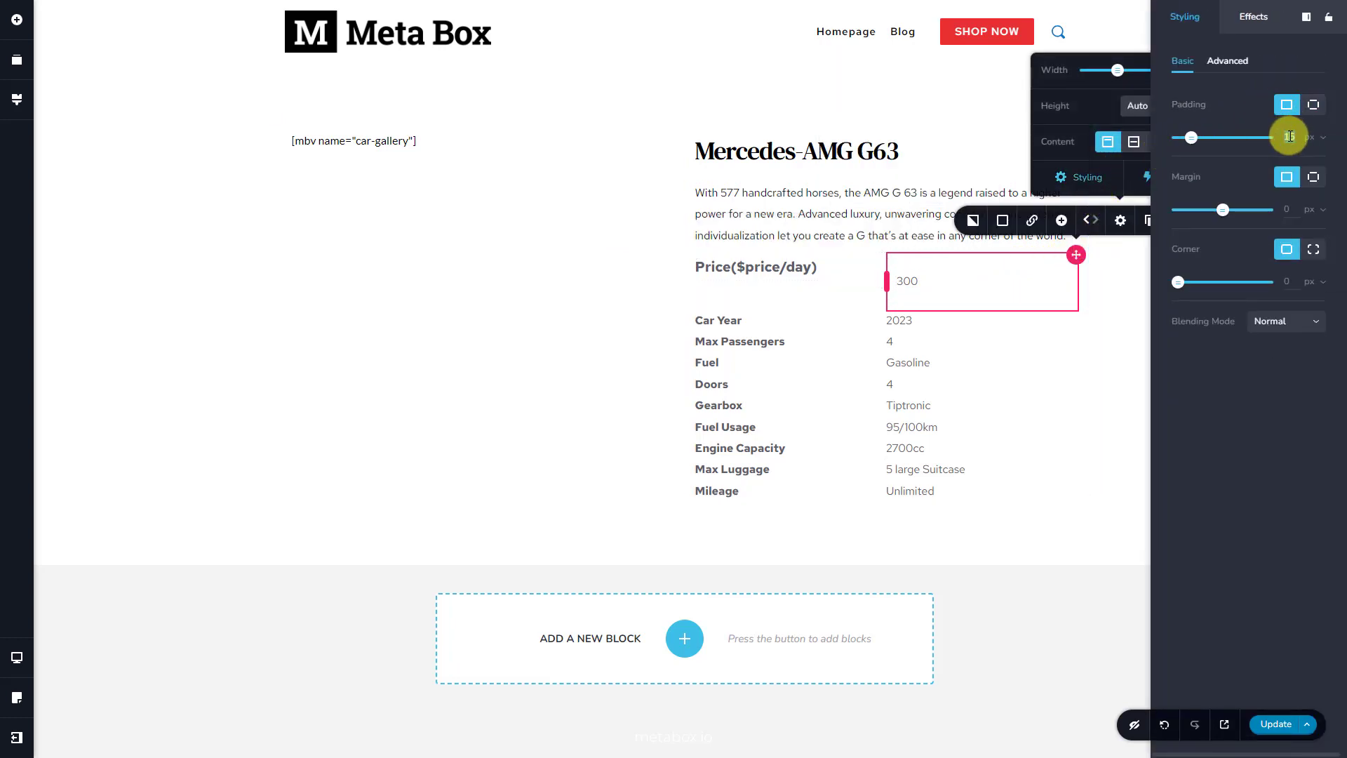
type("0")
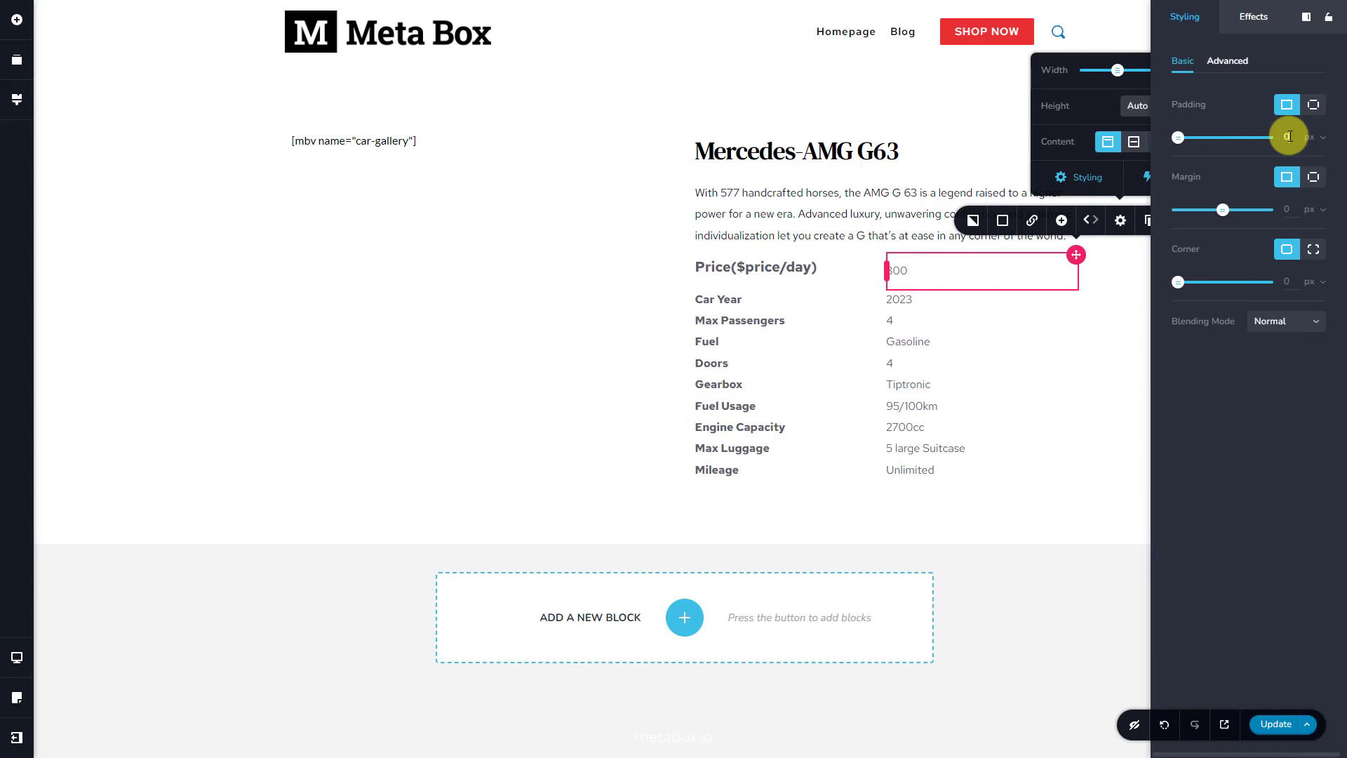
Step: Make the 300 price text 20 px, bold and bright red (#f00808)
left_click(983, 270)
left_click(878, 236)
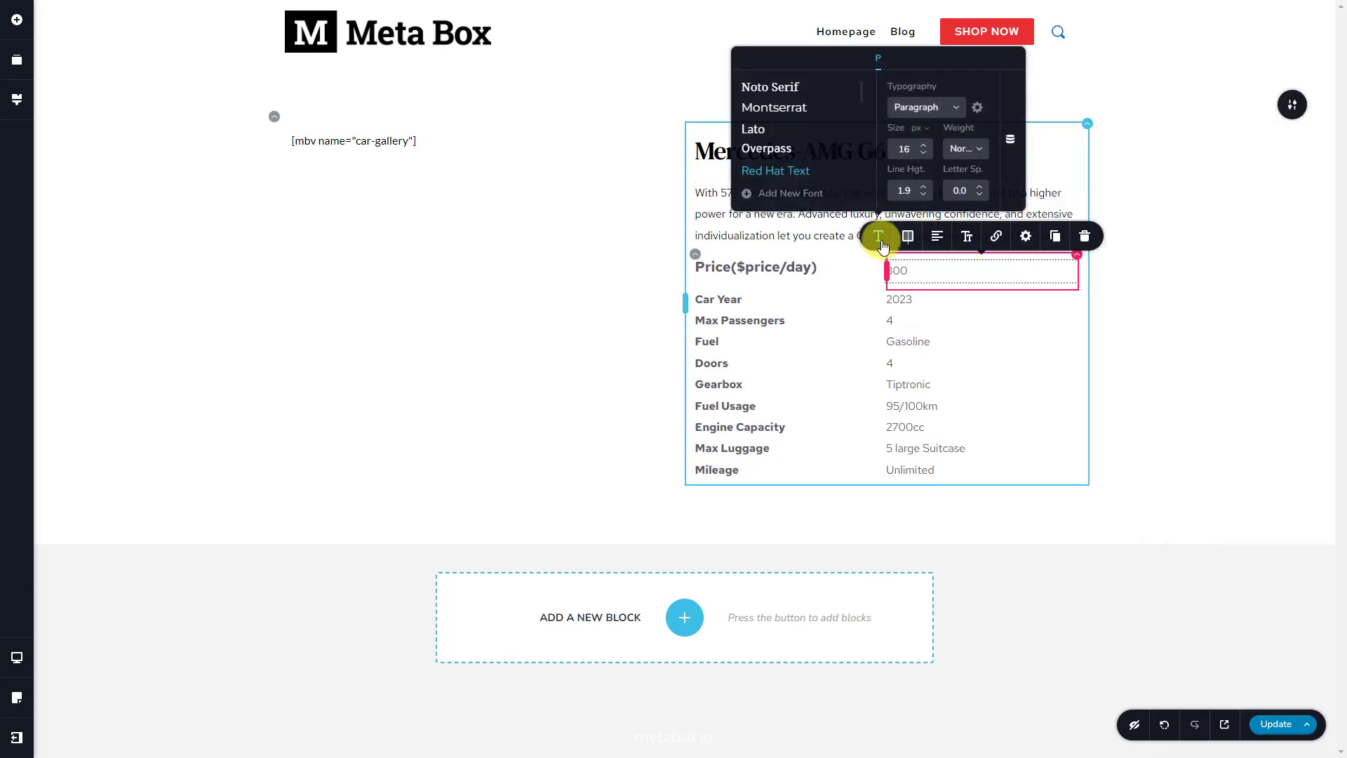
left_click(914, 154)
type("20")
left_click(961, 148)
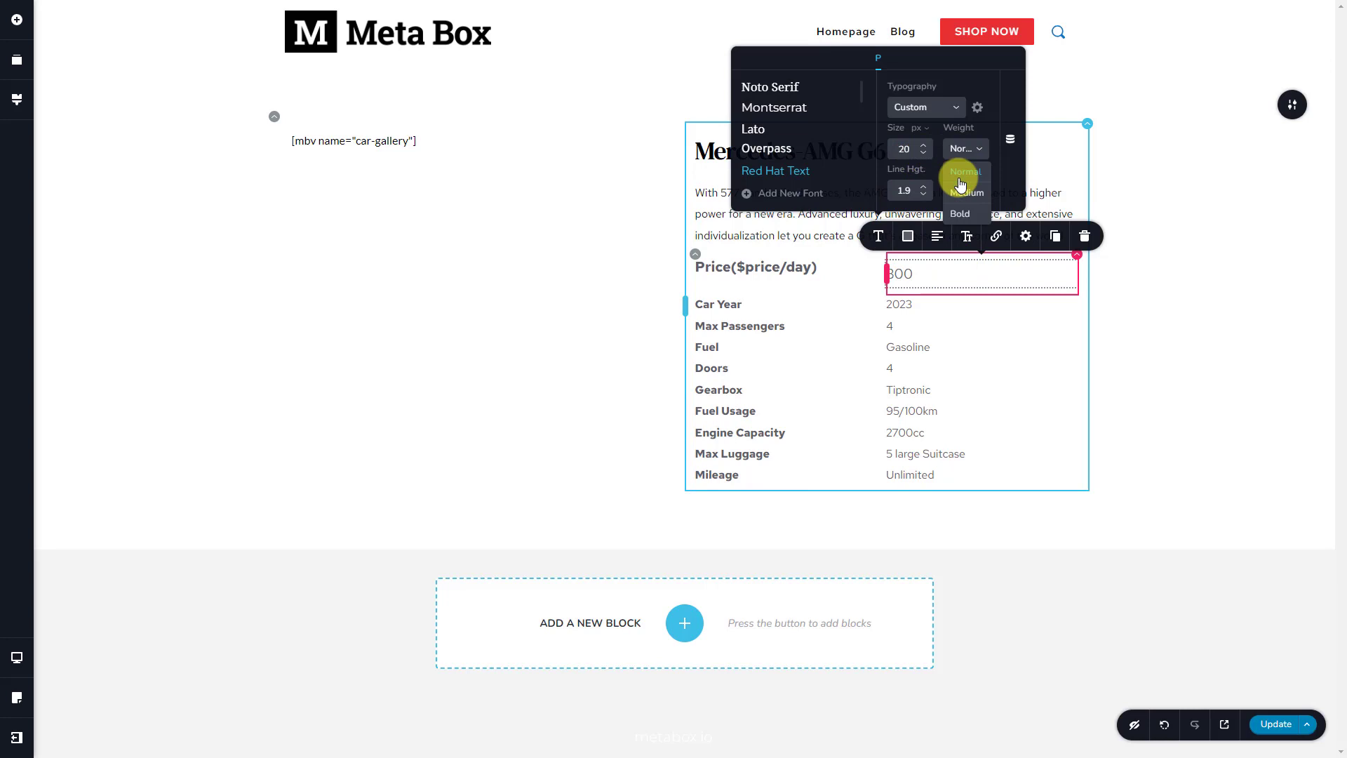
left_click(953, 203)
left_click(908, 236)
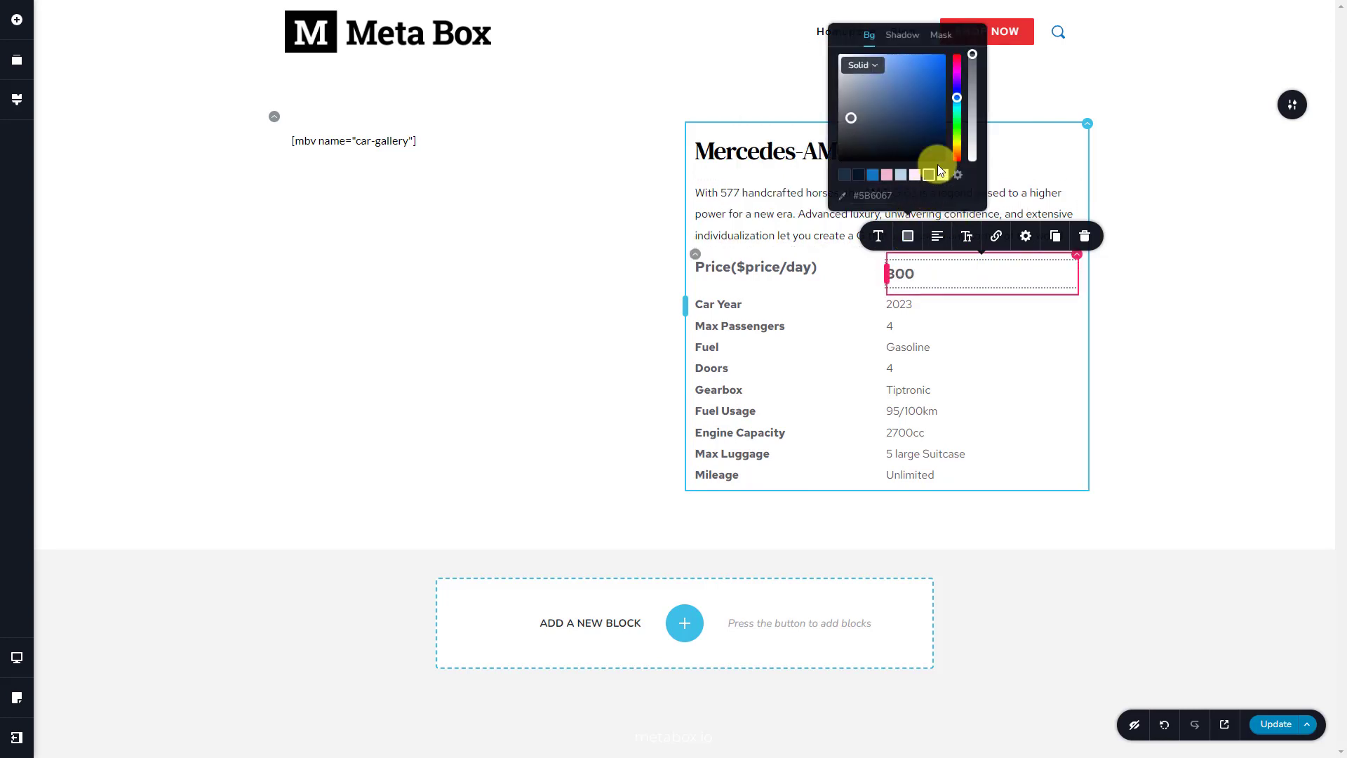
left_click_drag(957, 96, 968, 58)
left_click(942, 61)
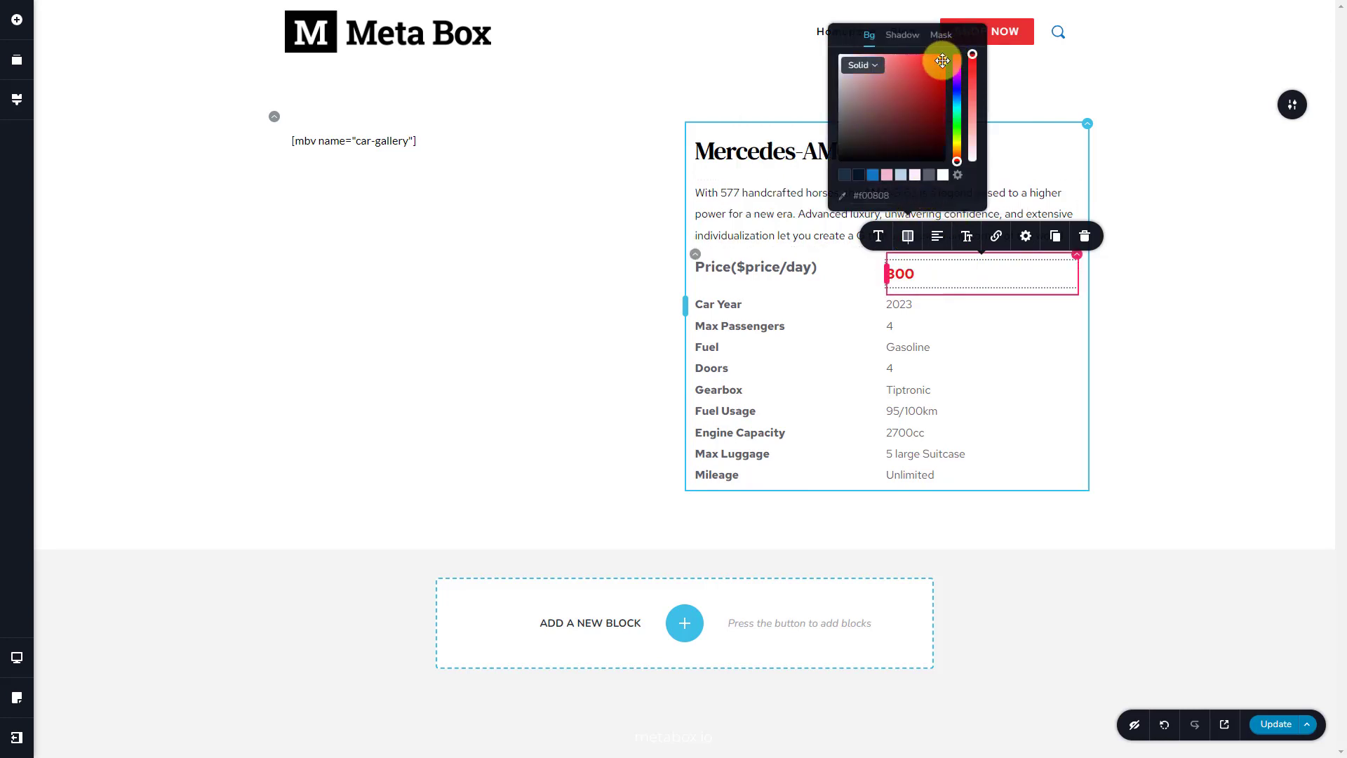
left_click(1028, 236)
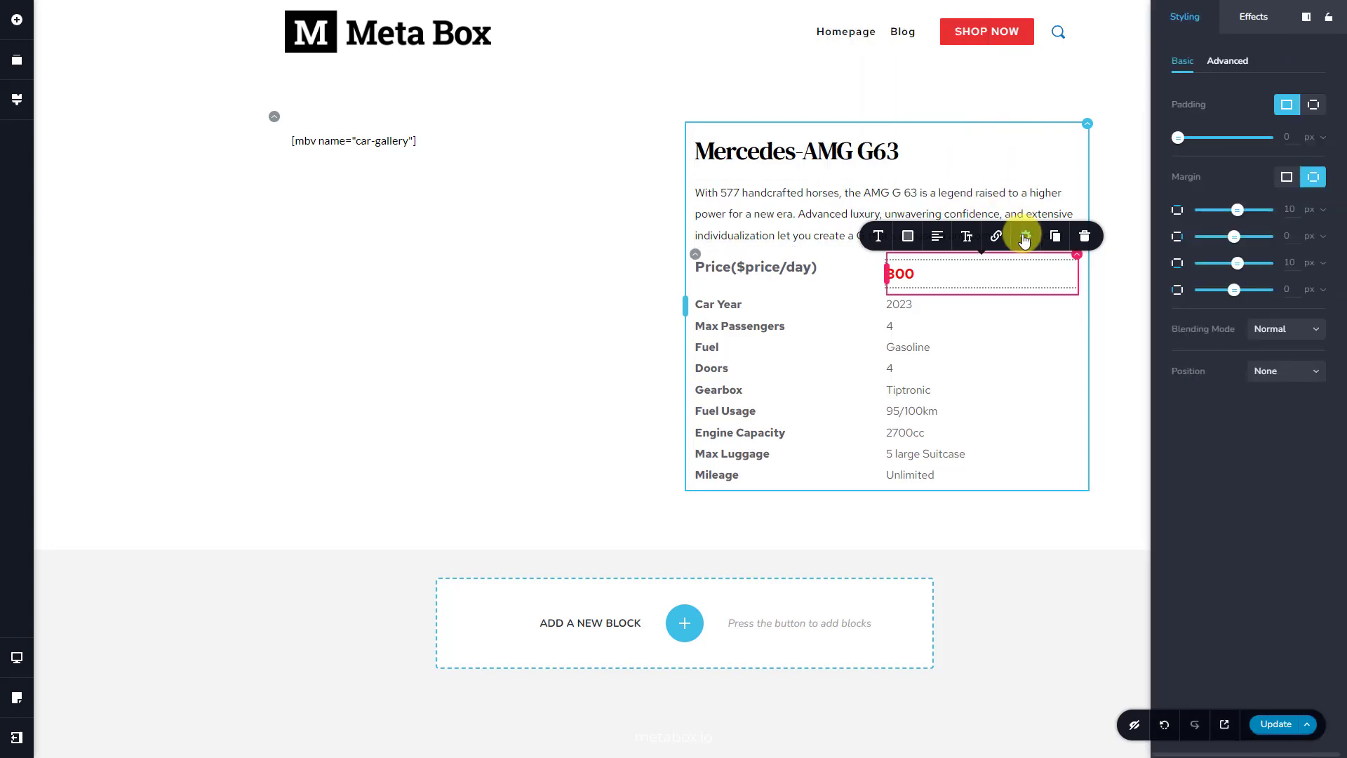
Step: Zero the 300 text's margin, insert the saved Meta Box footer global block, and update the template
left_click(1287, 177)
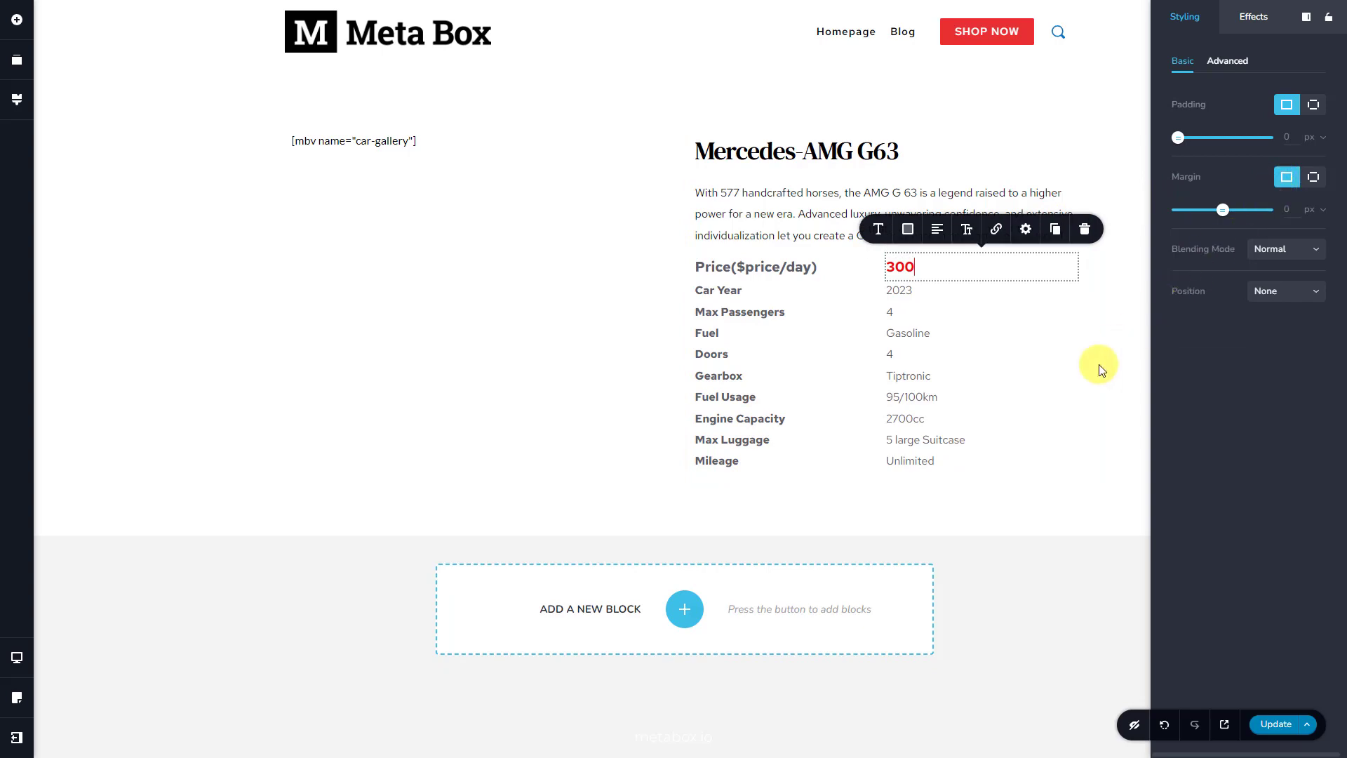
left_click(686, 610)
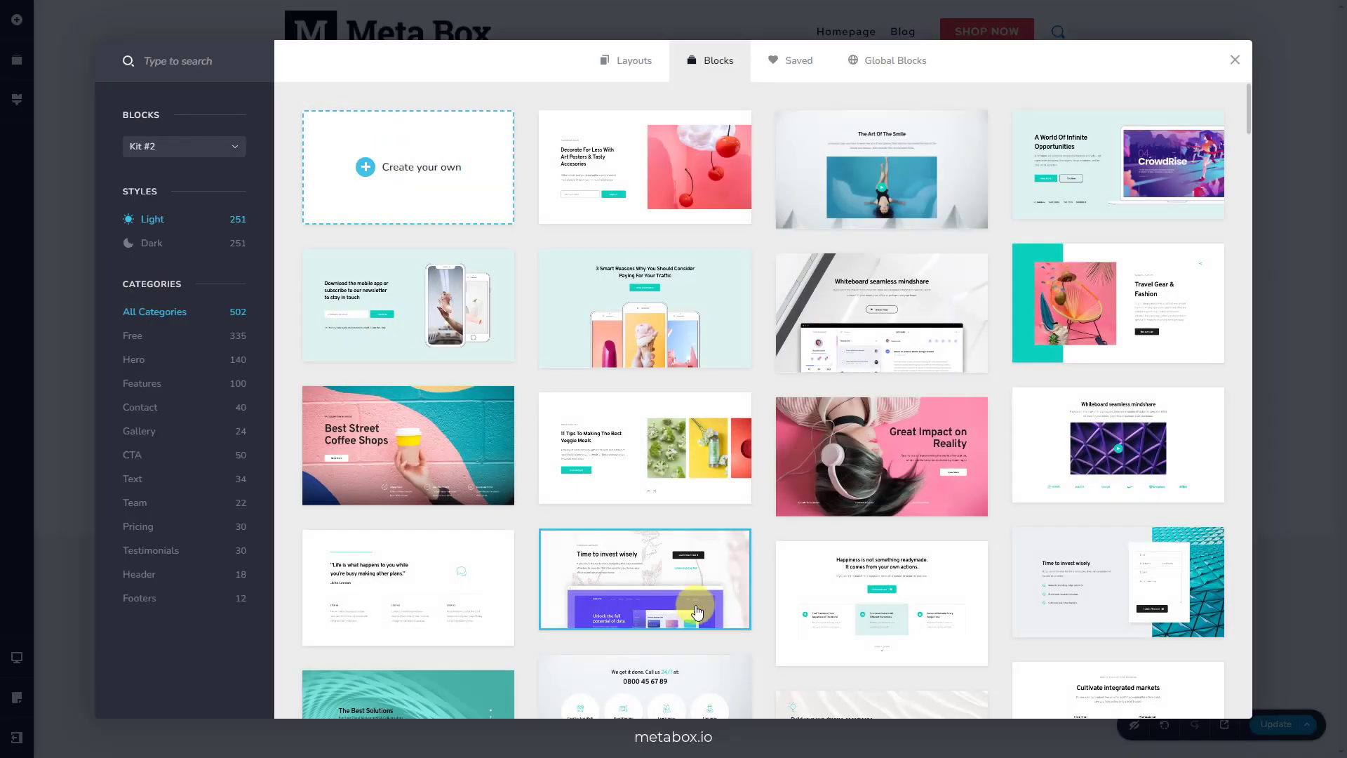
left_click(925, 61)
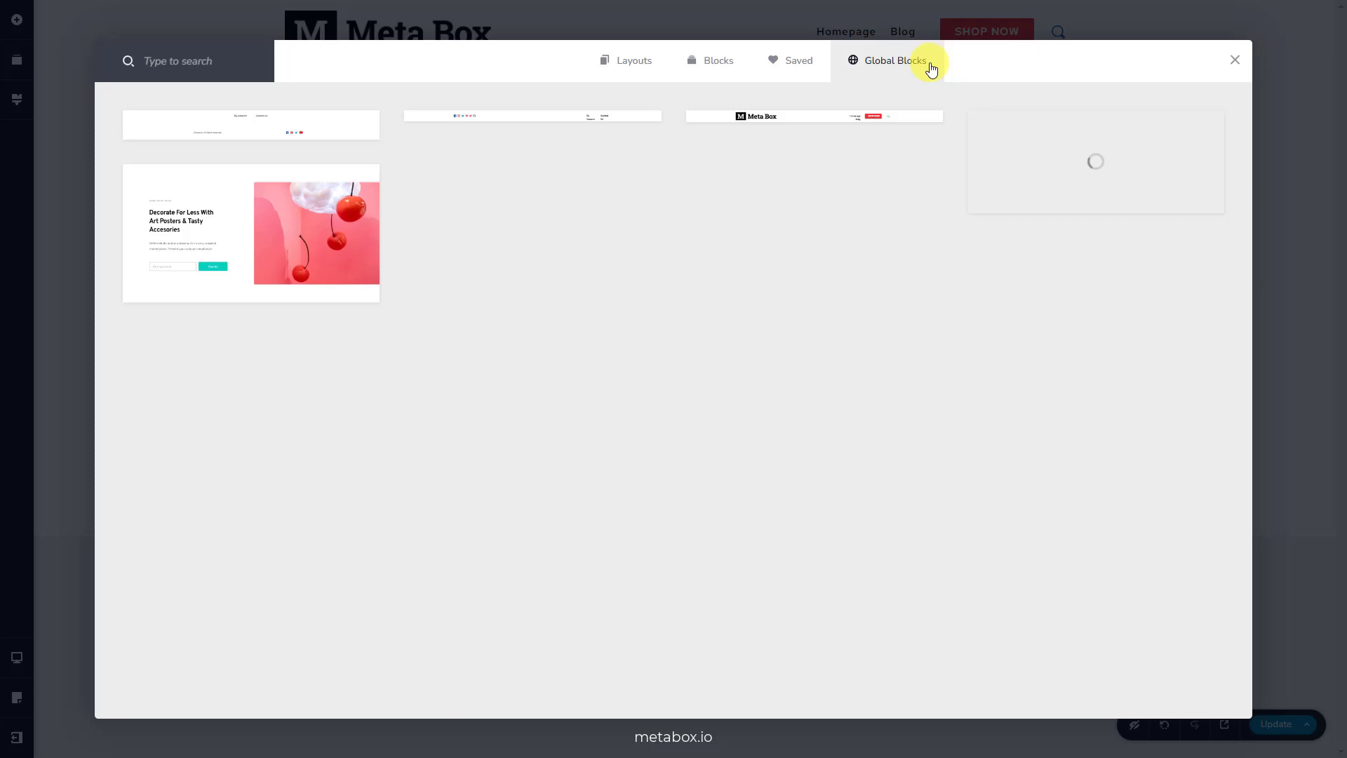
left_click(360, 133)
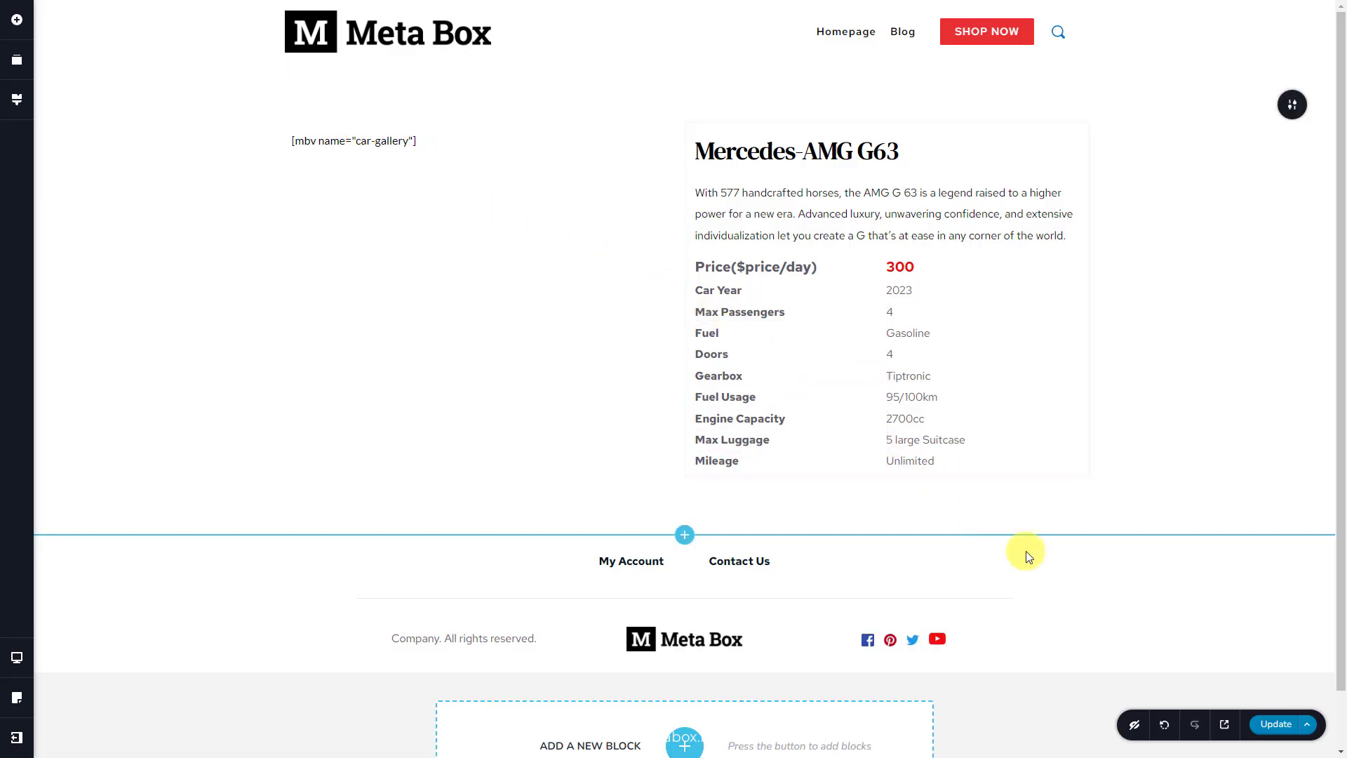
left_click(1277, 726)
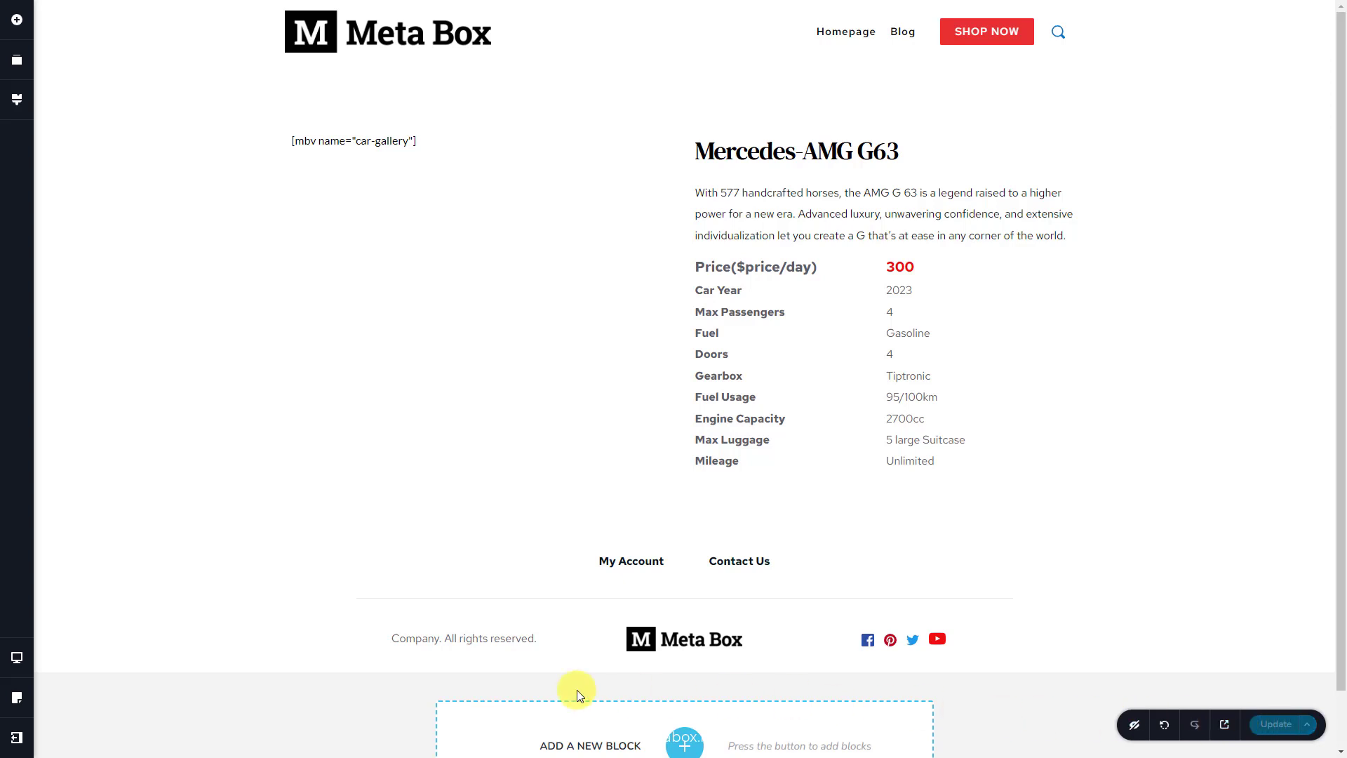
left_click(32, 734)
Step: Open the Mercedes-AMG G63 car rental page on the live site via Car Rentals
left_click(38, 723)
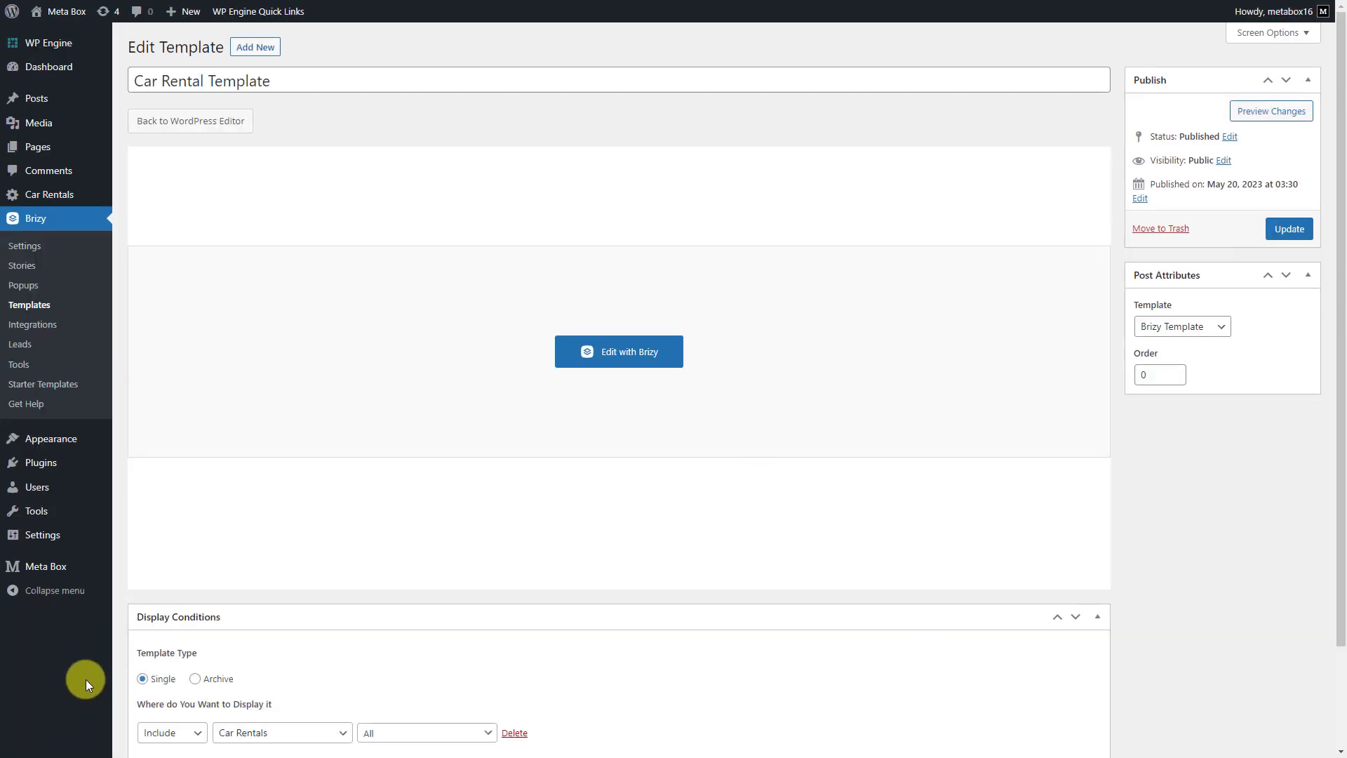
left_click(94, 202)
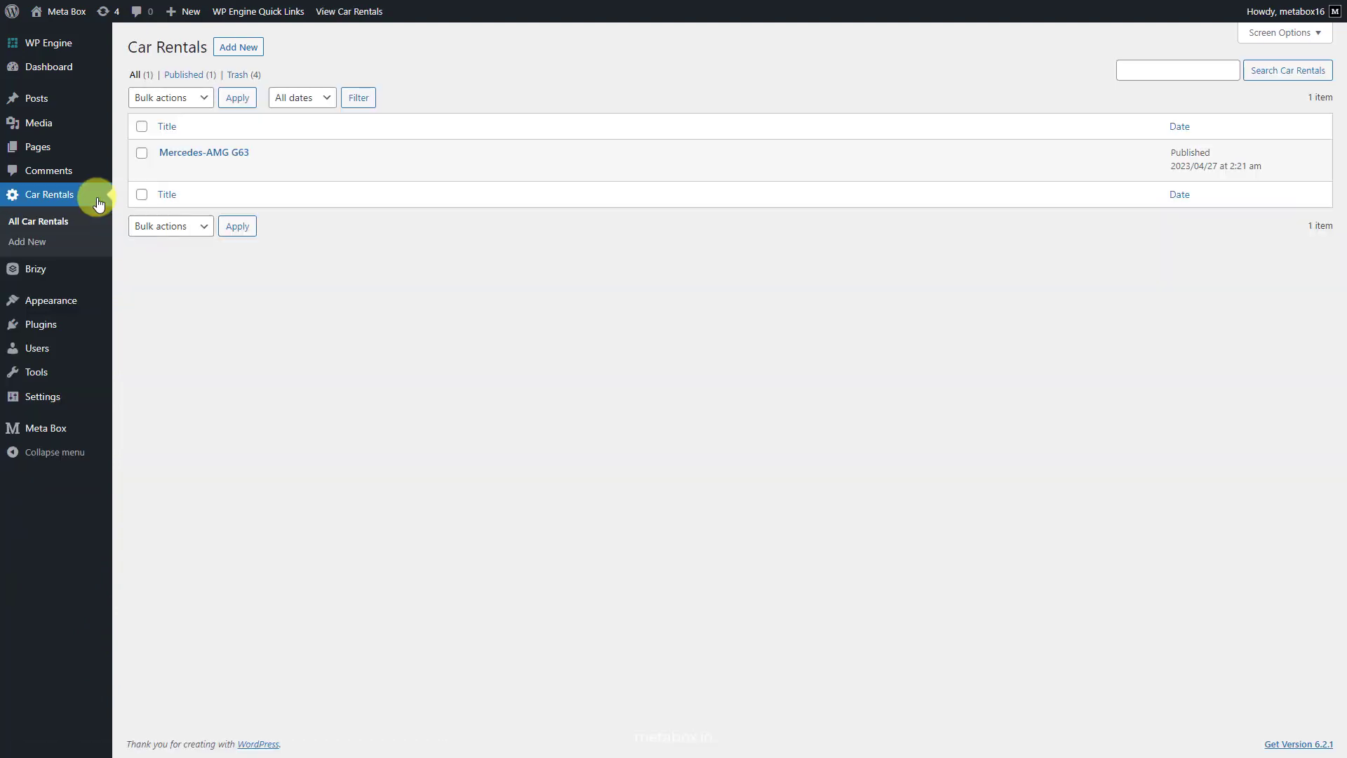
left_click(265, 171)
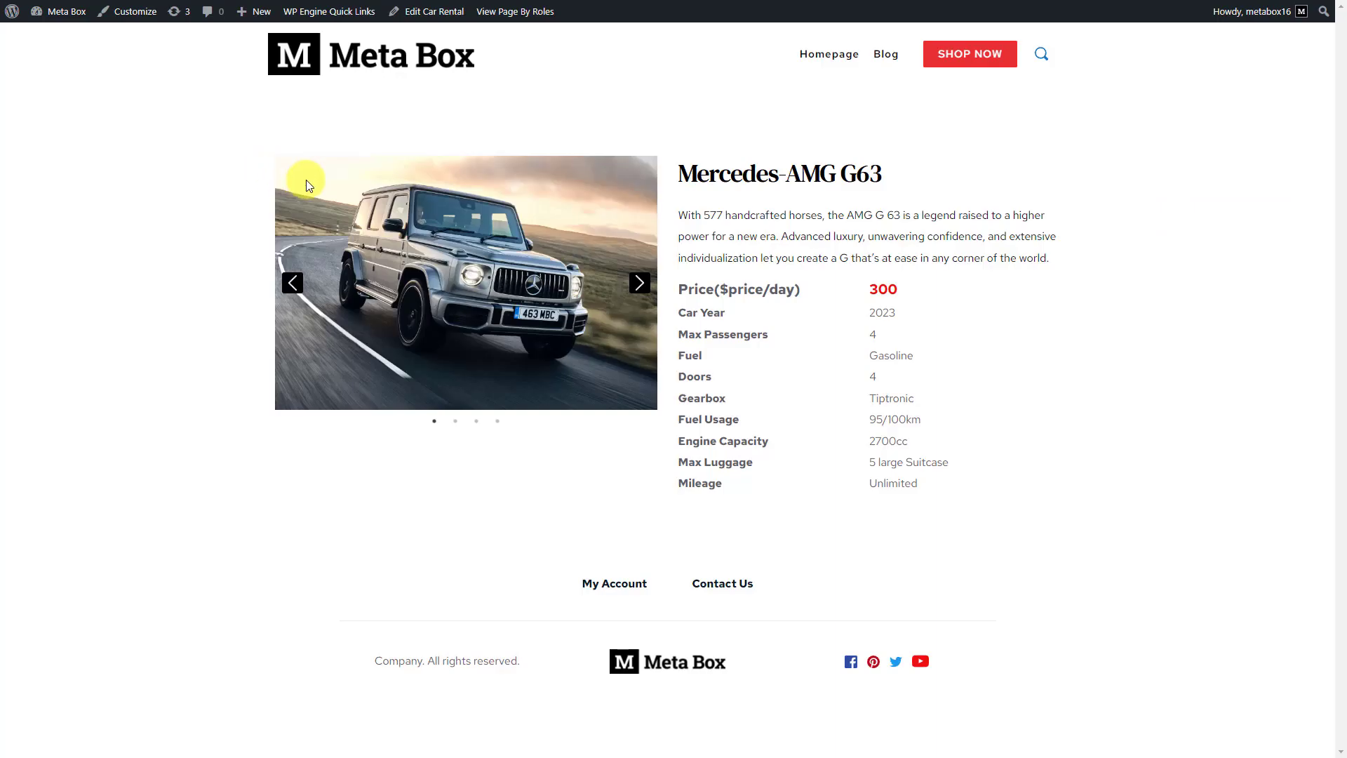
Step: Advance the gallery slider through three more photos
left_click(629, 288)
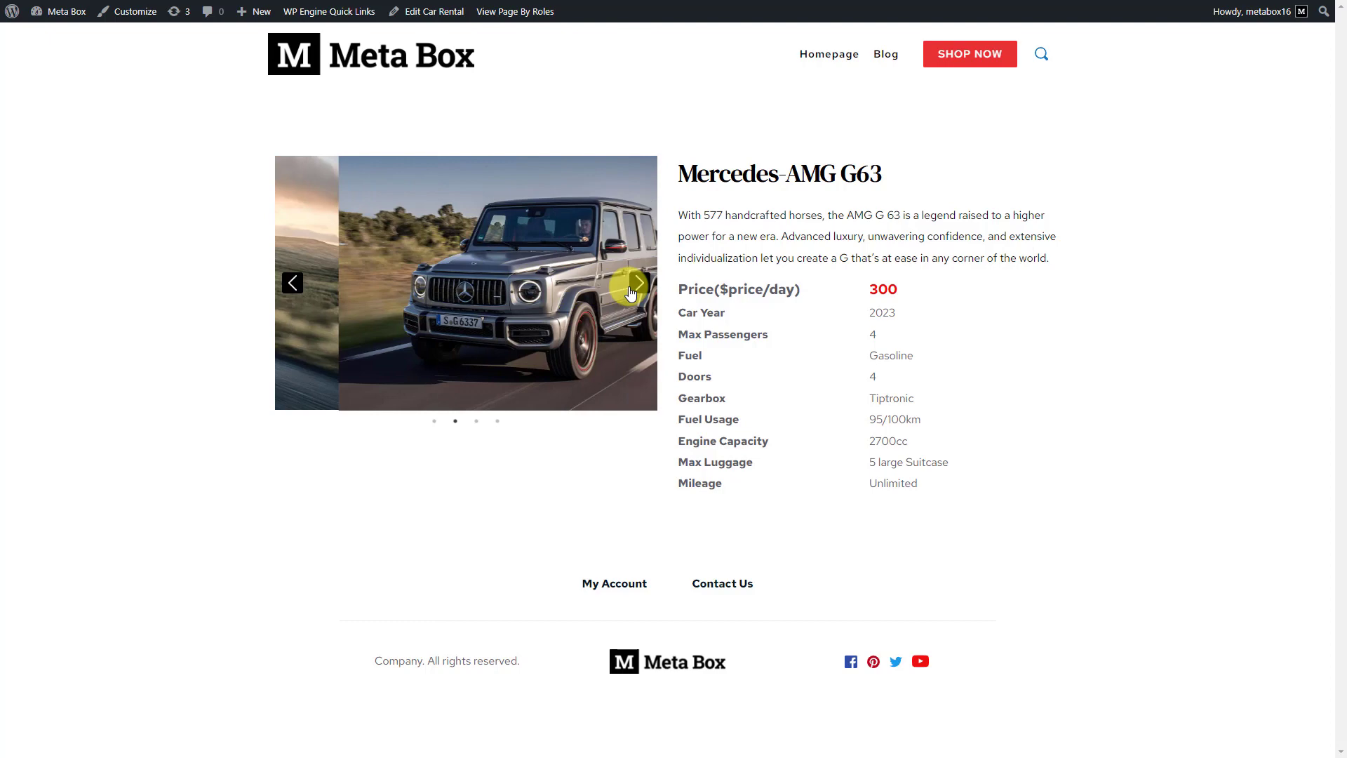
left_click(630, 292)
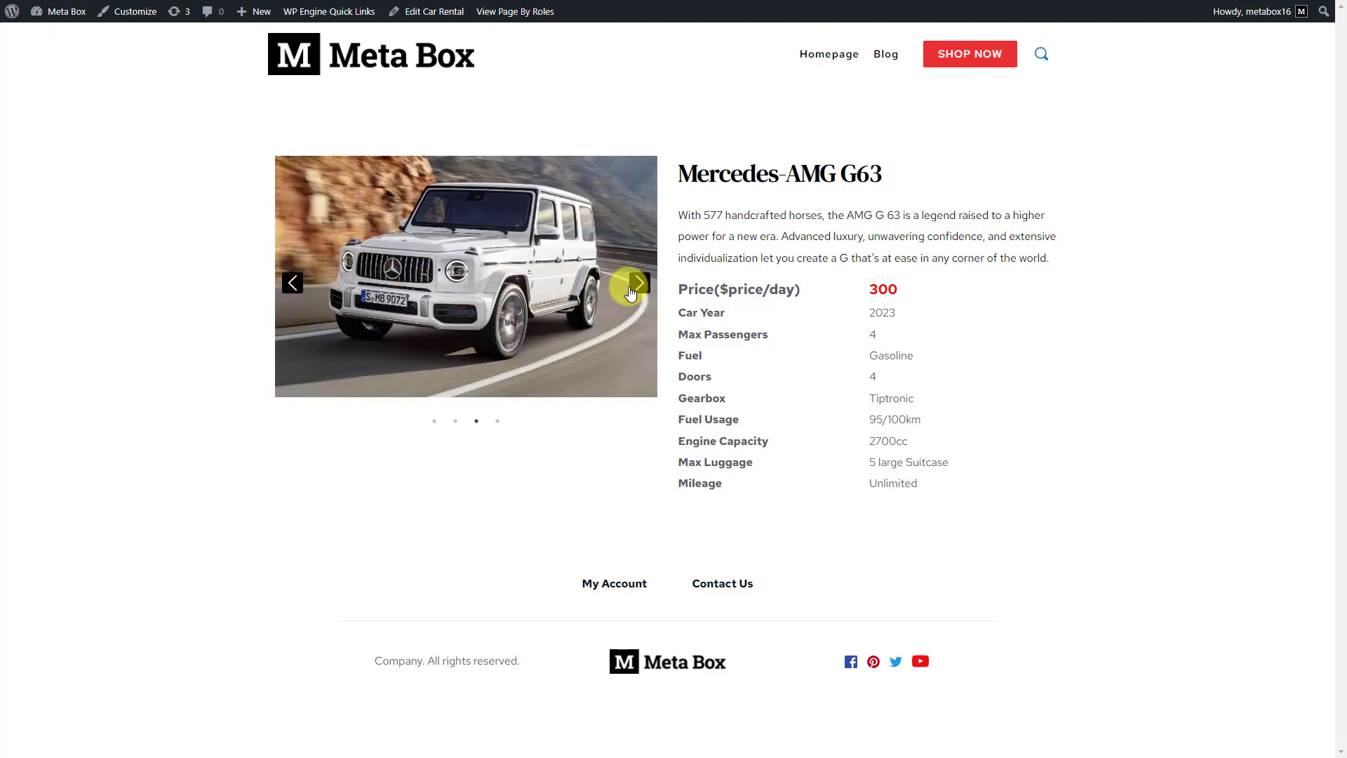
left_click(630, 292)
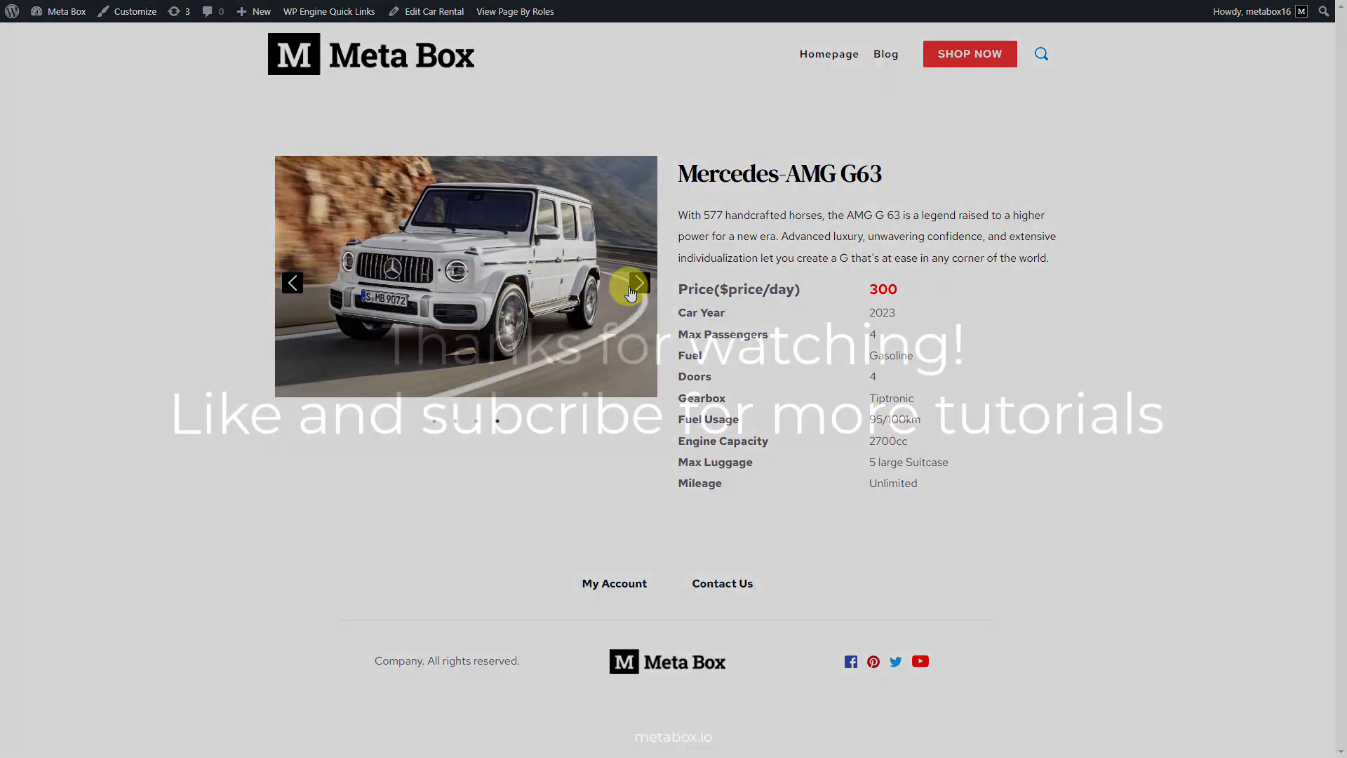